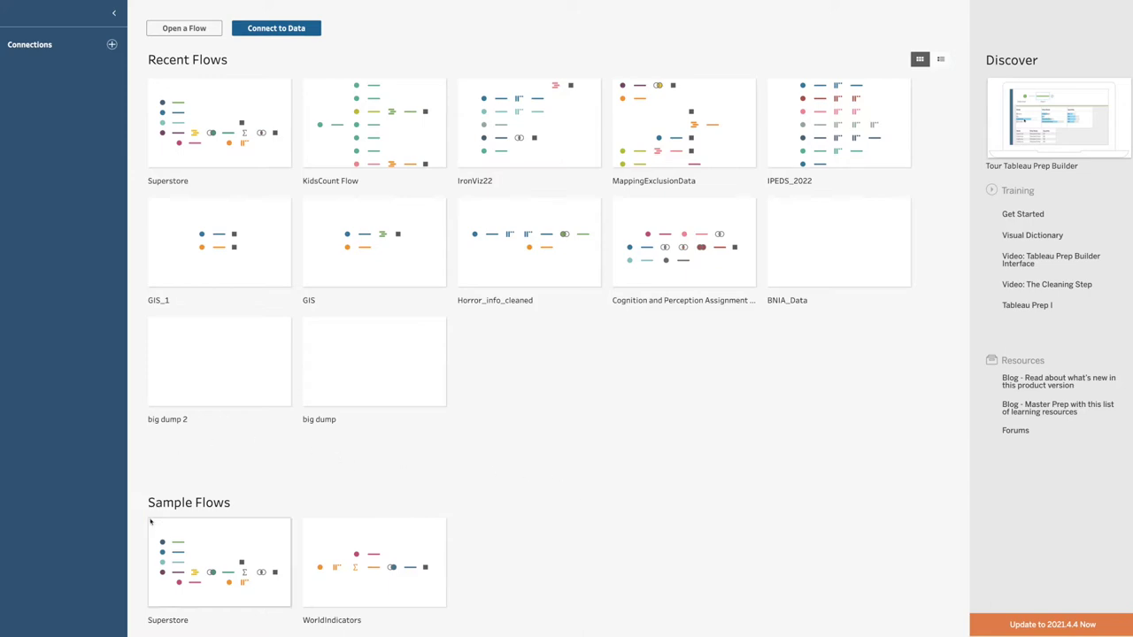
# Open the Superstore sample flow.
pyautogui.moveTo(189, 533)
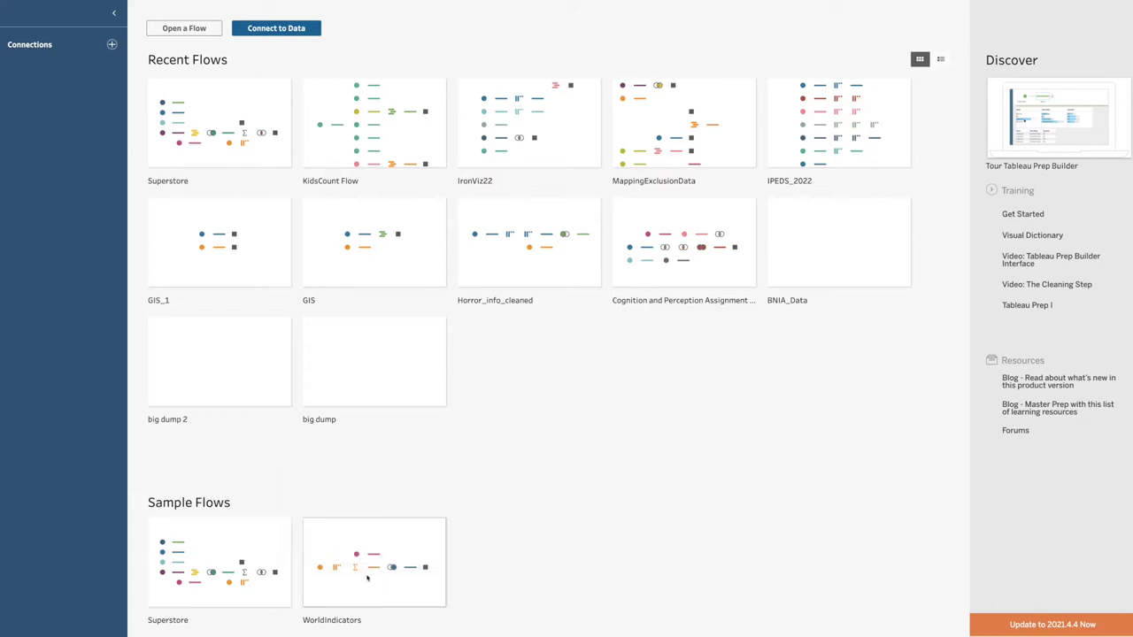
pyautogui.moveTo(241, 537)
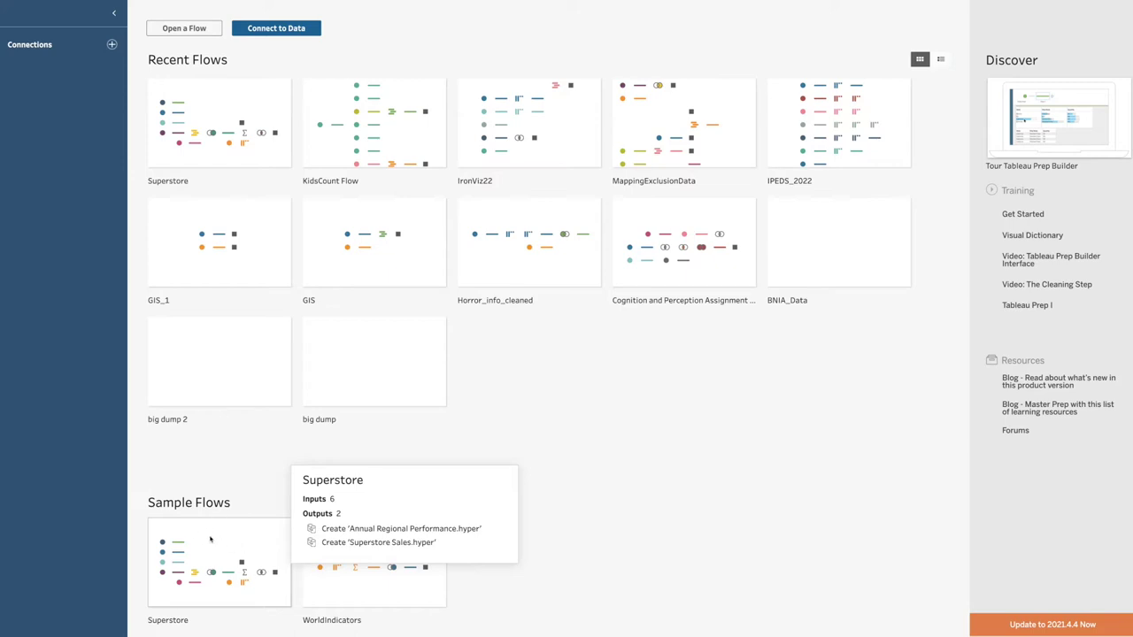
pyautogui.click(210, 538)
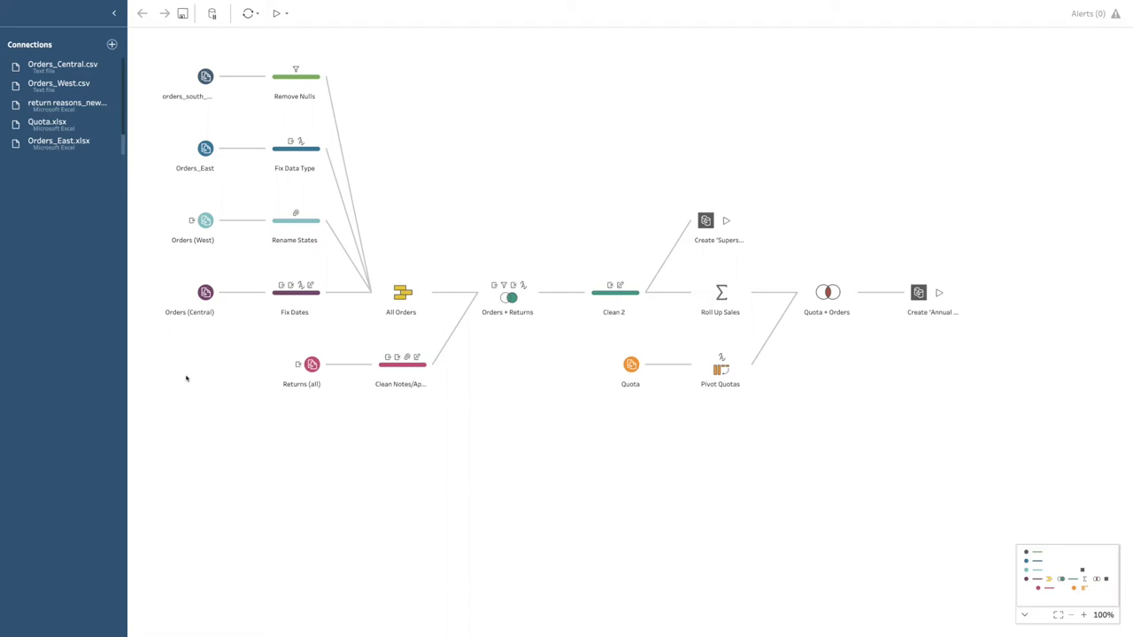
# Look over the flow's four orders inputs, the Returns (all) input and the Superstore output.
pyautogui.moveTo(222, 373); pyautogui.dragTo(151, 61)
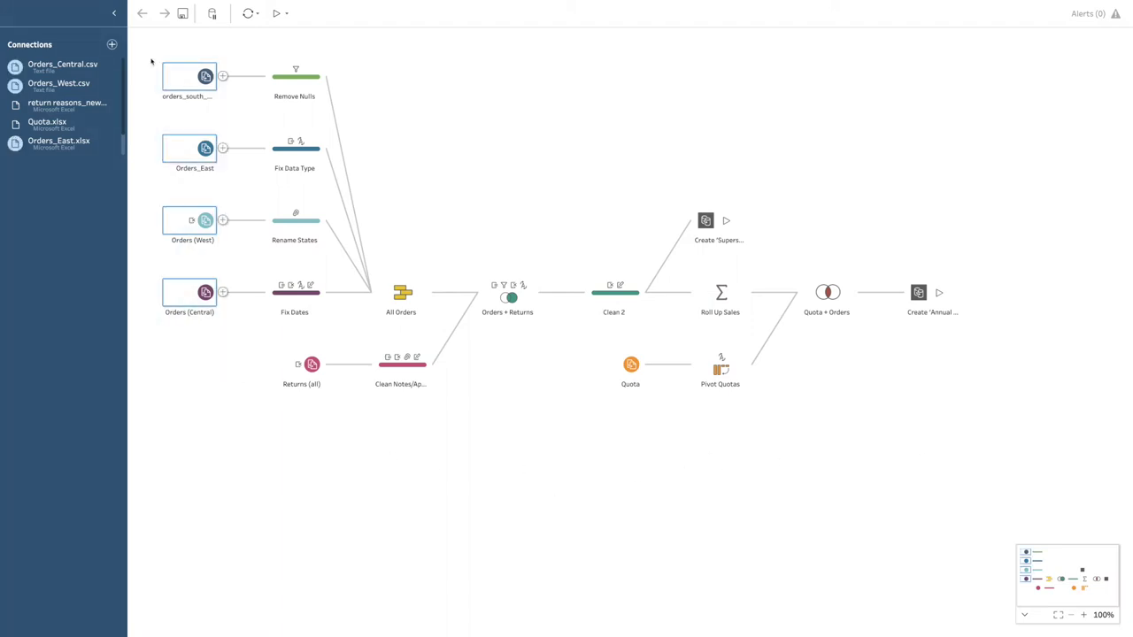
pyautogui.moveTo(259, 352); pyautogui.dragTo(333, 399)
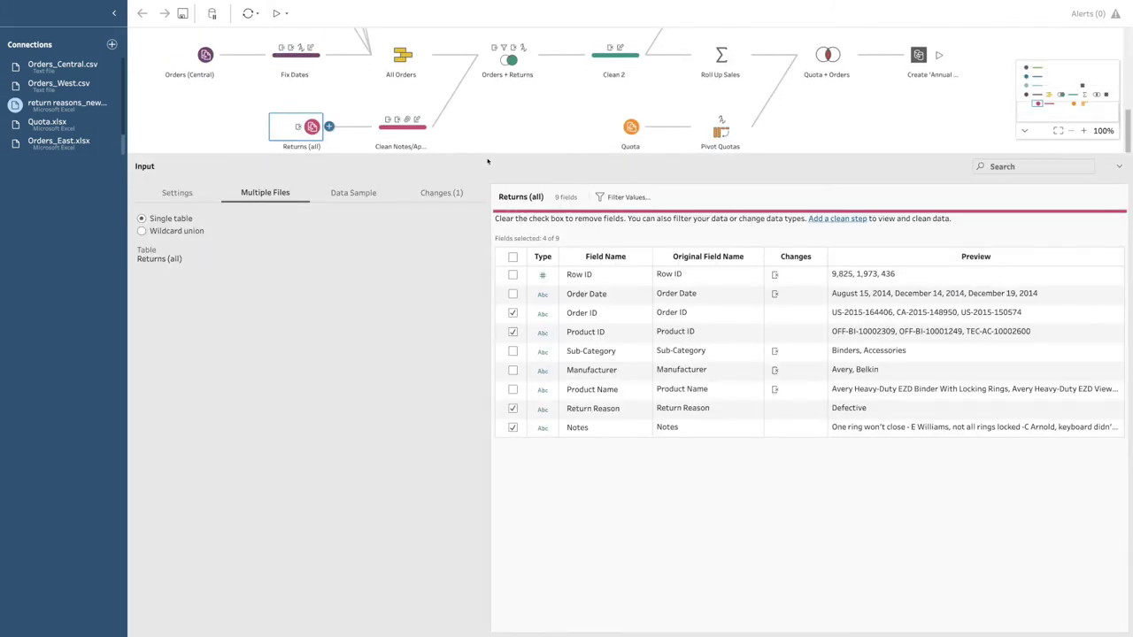
pyautogui.click(487, 143)
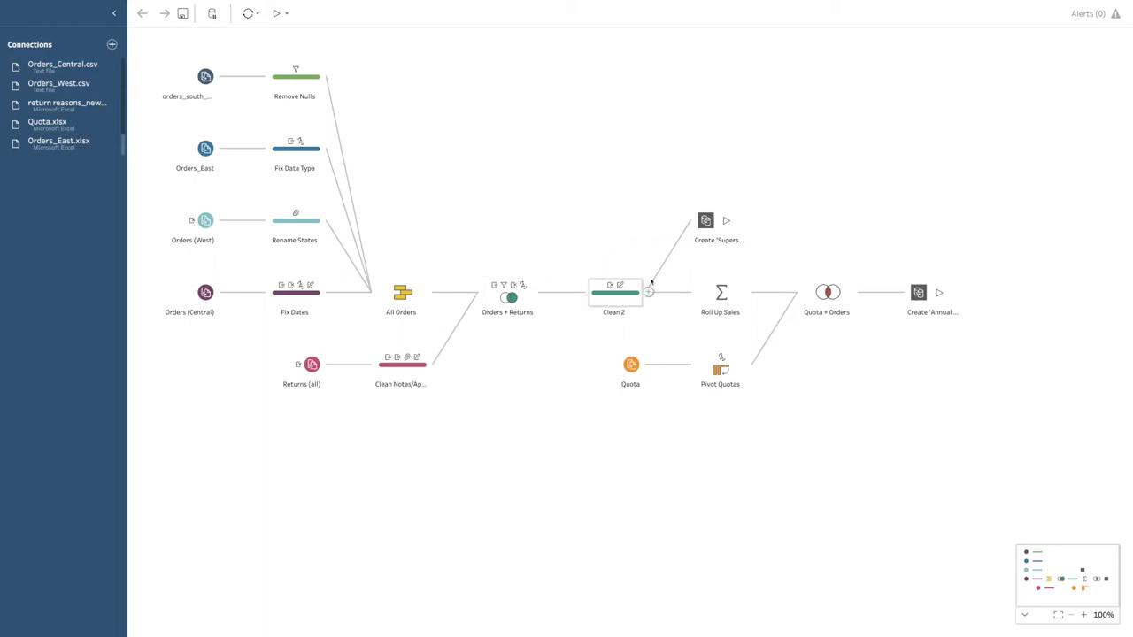
pyautogui.click(727, 220)
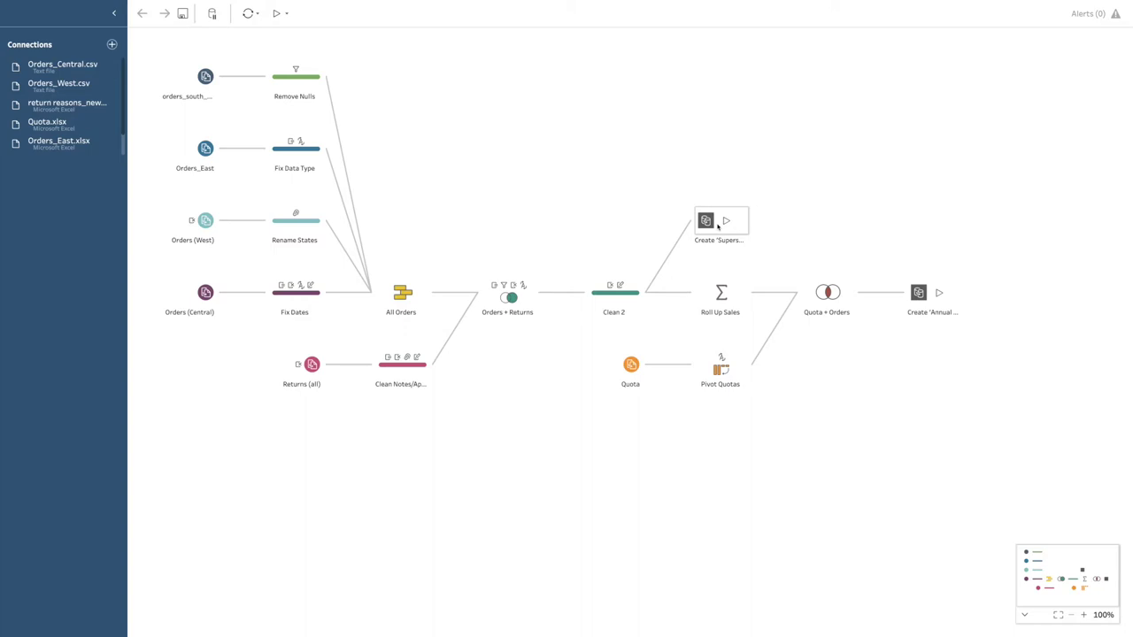
# Examine the Remove Nulls step and the wildcard union files and fields of the orders_south input.
pyautogui.click(296, 76)
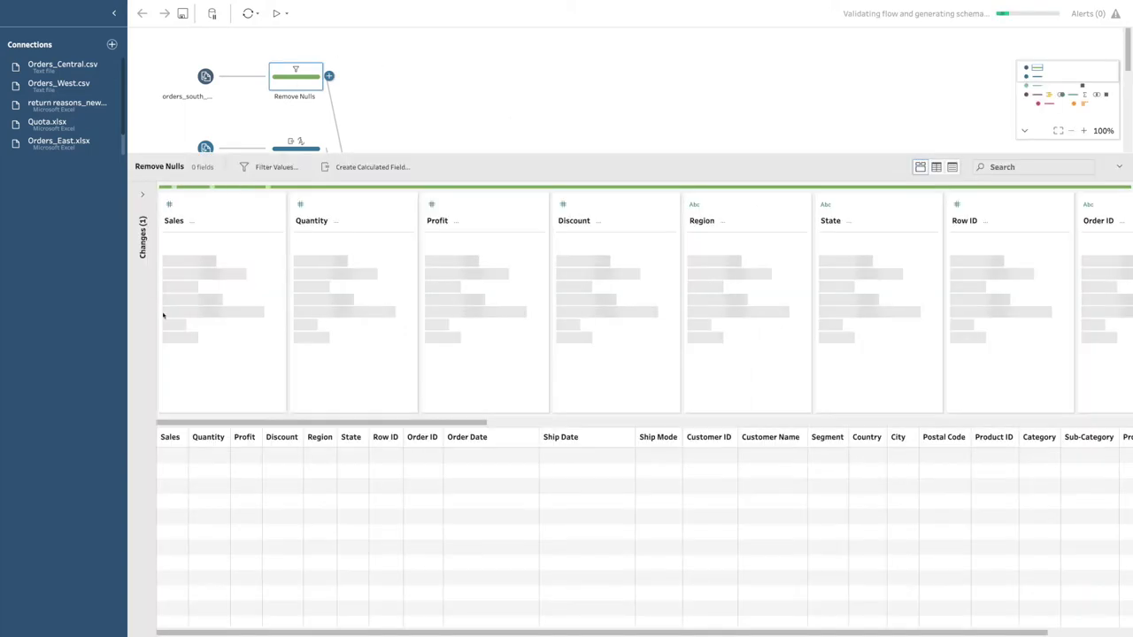
pyautogui.click(407, 140)
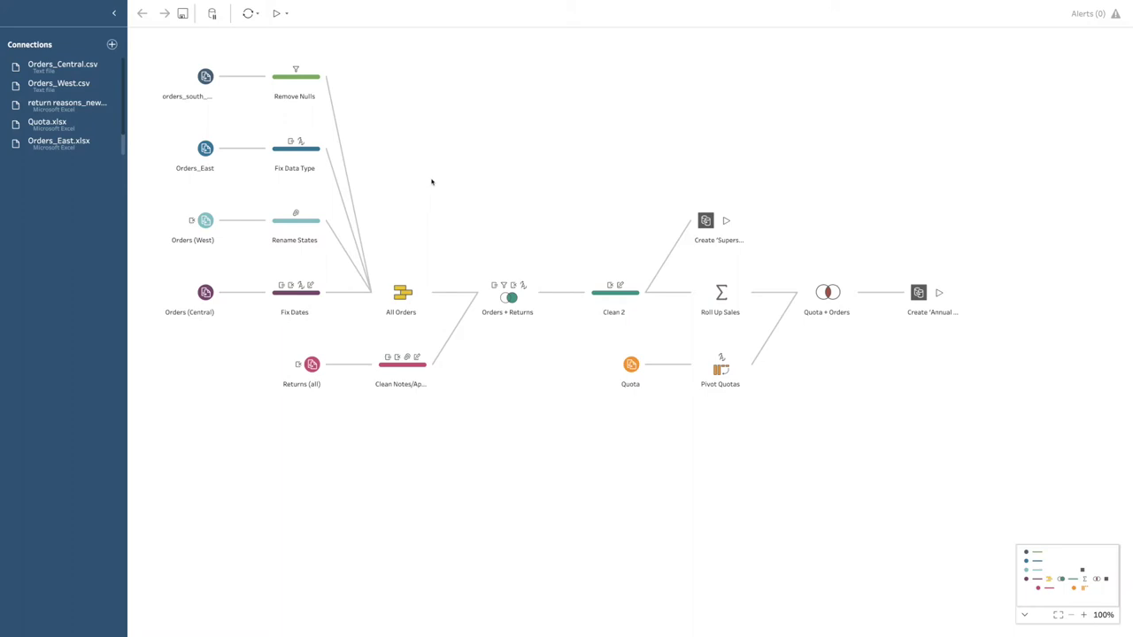
pyautogui.click(194, 87)
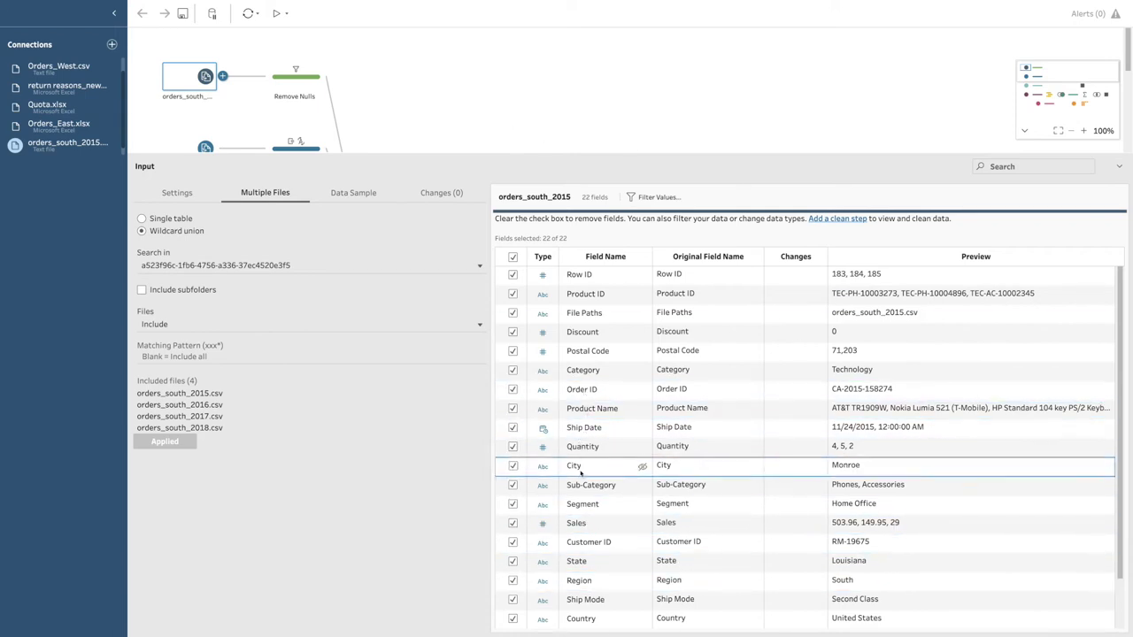
pyautogui.click(506, 120)
# Expand the changes of the Remove Nulls step and examine the Order ID filter together with the field's values.
pyautogui.click(299, 82)
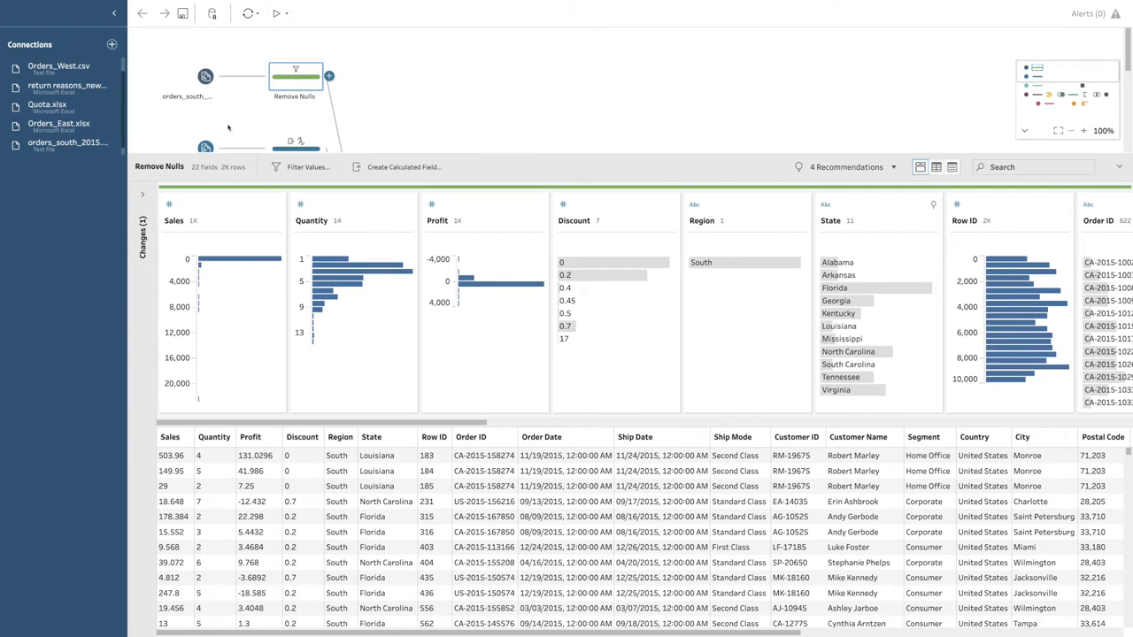
pyautogui.click(142, 191)
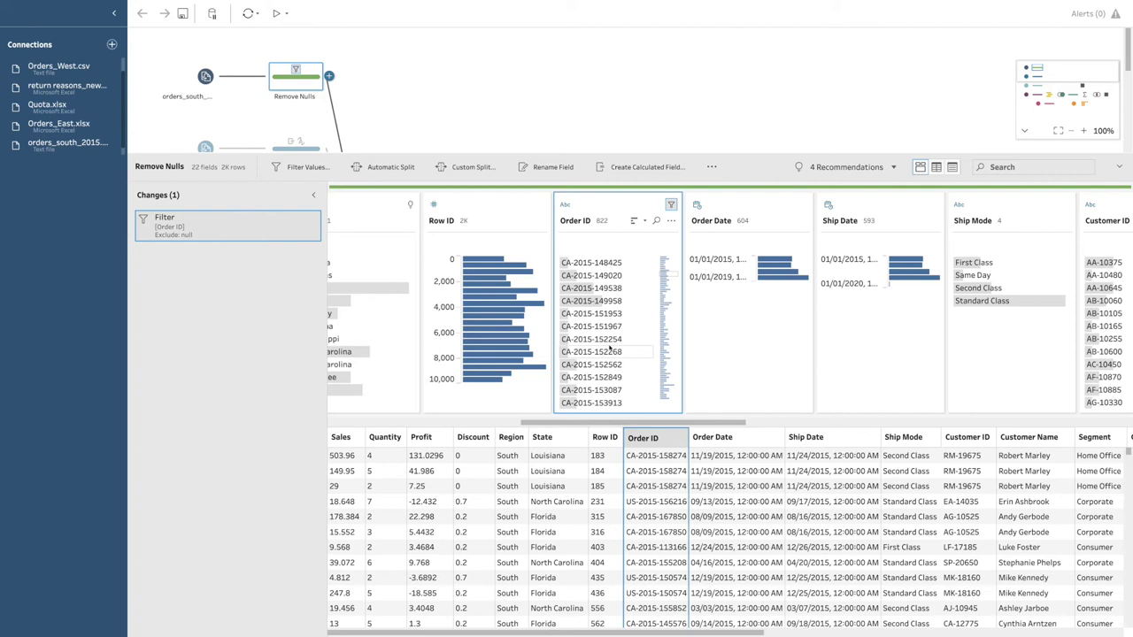
pyautogui.scroll(-5, 609, 352)
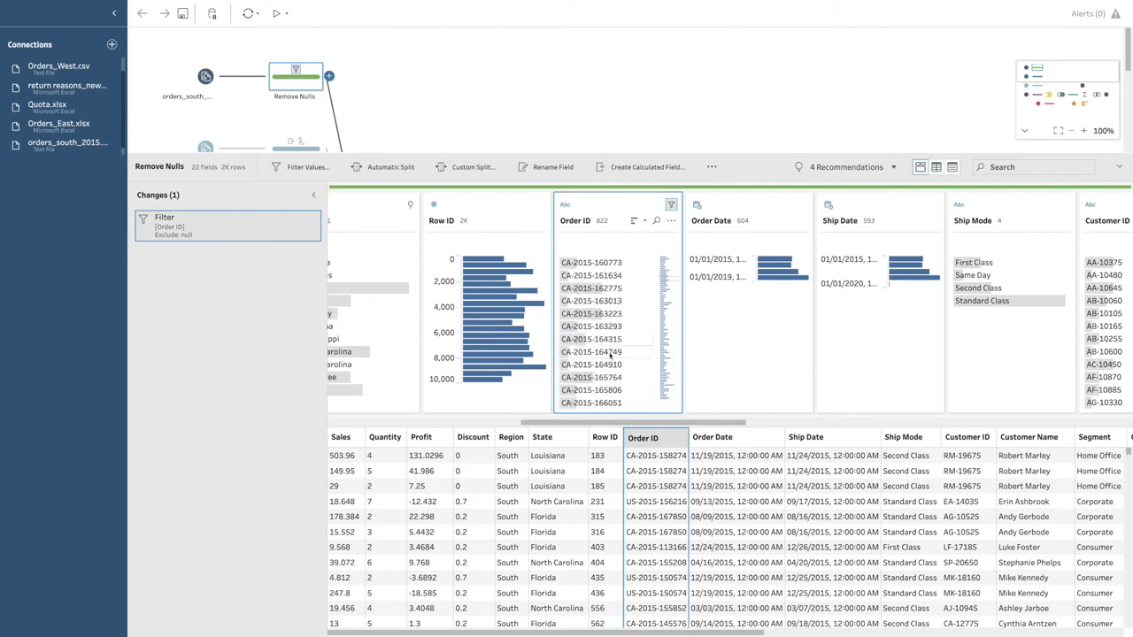
pyautogui.scroll(-5, 609, 354)
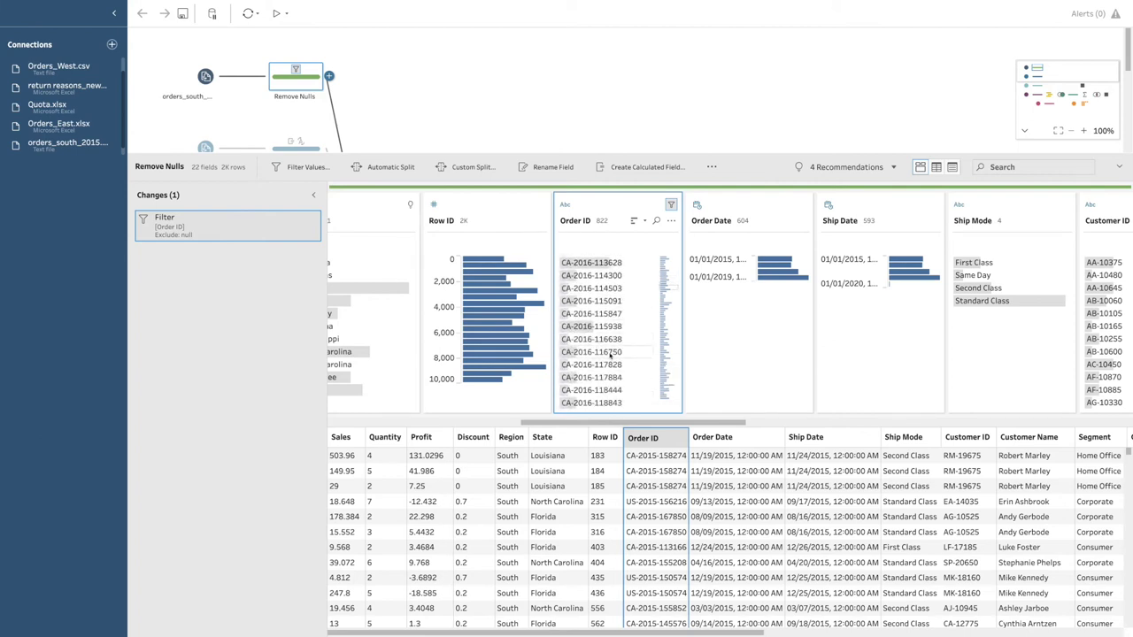
pyautogui.scroll(-5, 609, 354)
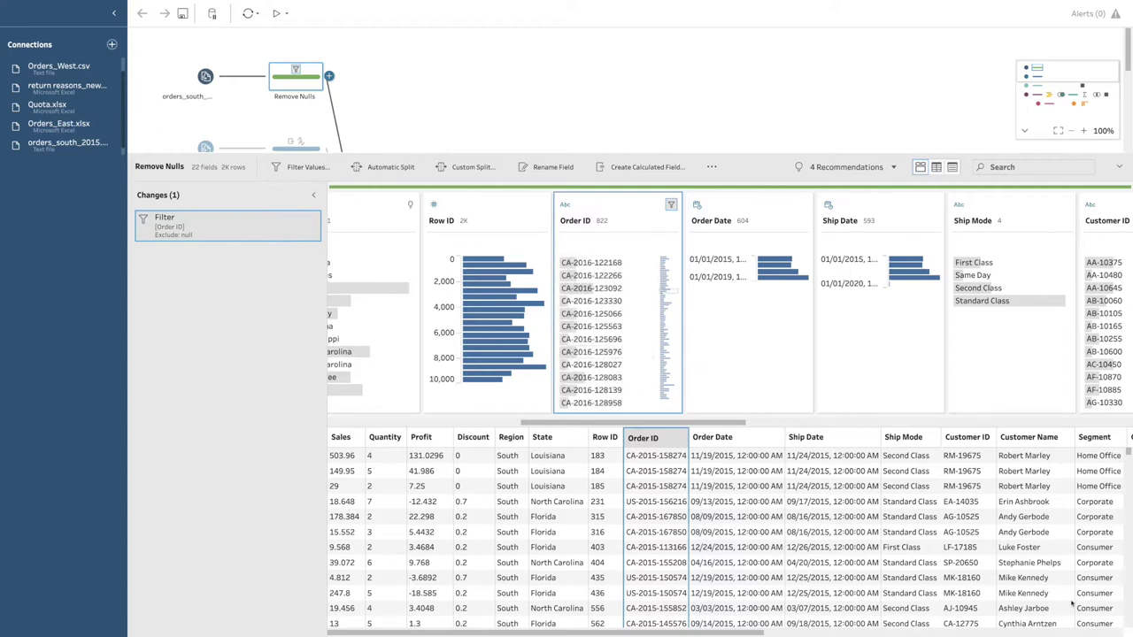
pyautogui.moveTo(601, 358)
# Try adding a Null Values filter to the Order ID field that keeps only null values.
pyautogui.click(671, 221)
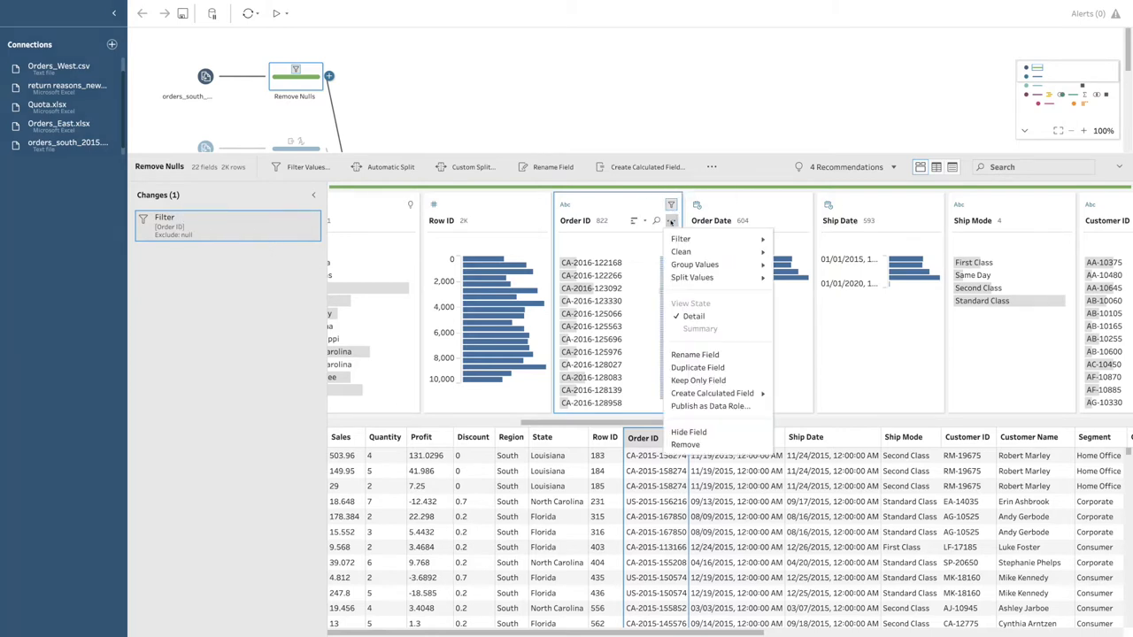
pyautogui.moveTo(680, 253)
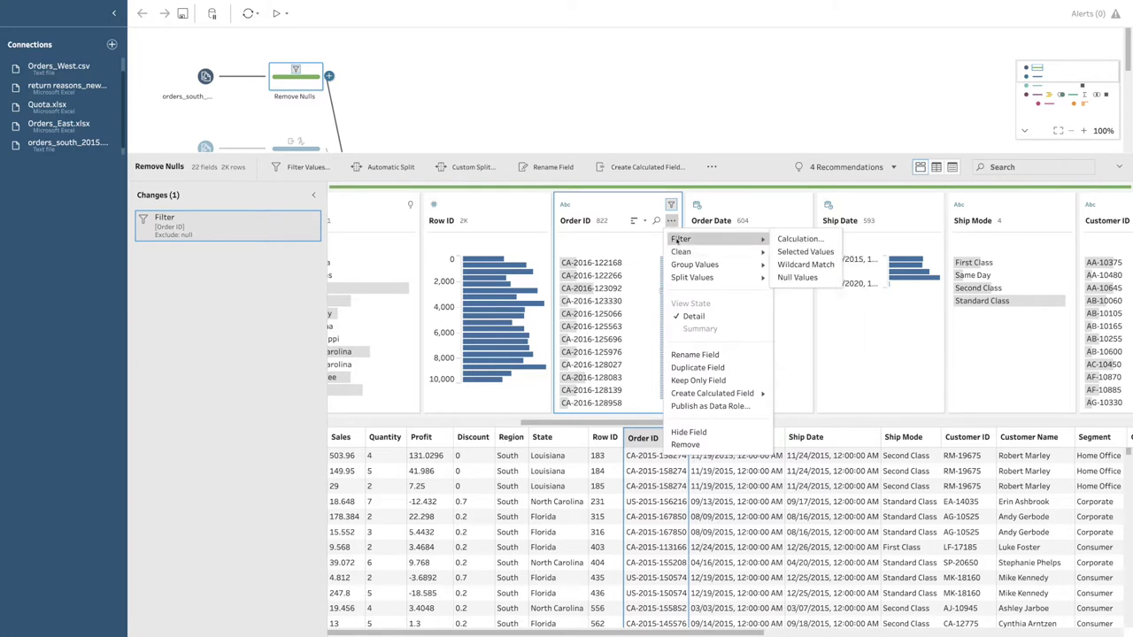
pyautogui.click(789, 278)
pyautogui.scroll(-5, 620, 354)
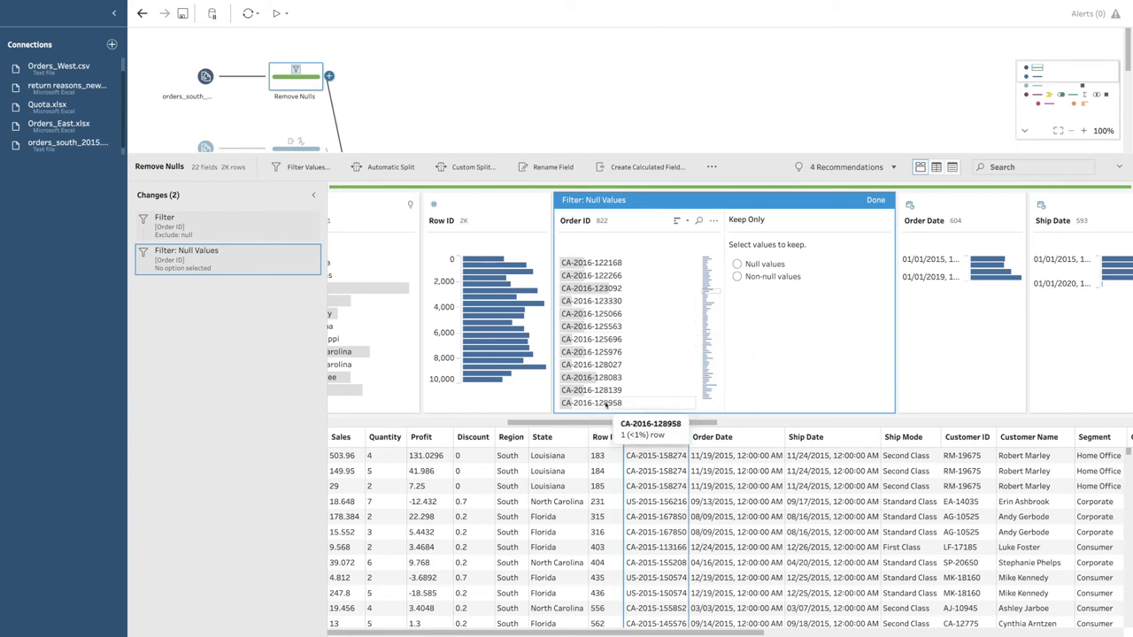
pyautogui.click(736, 264)
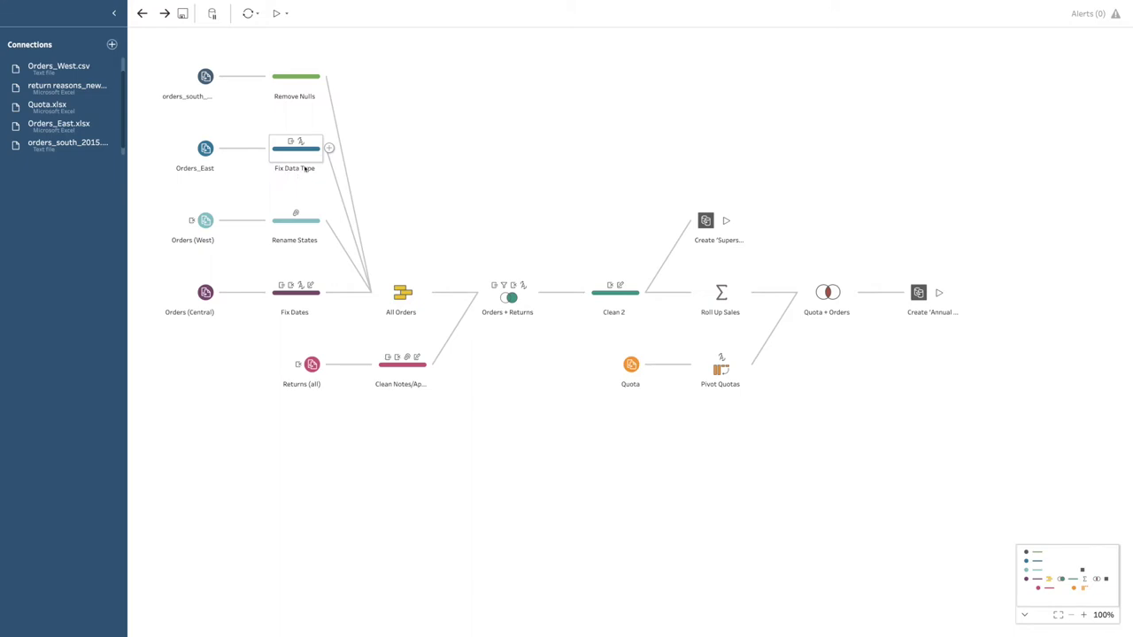
# Review the field names, data types and preview values of the Orders_East input.
pyautogui.click(198, 157)
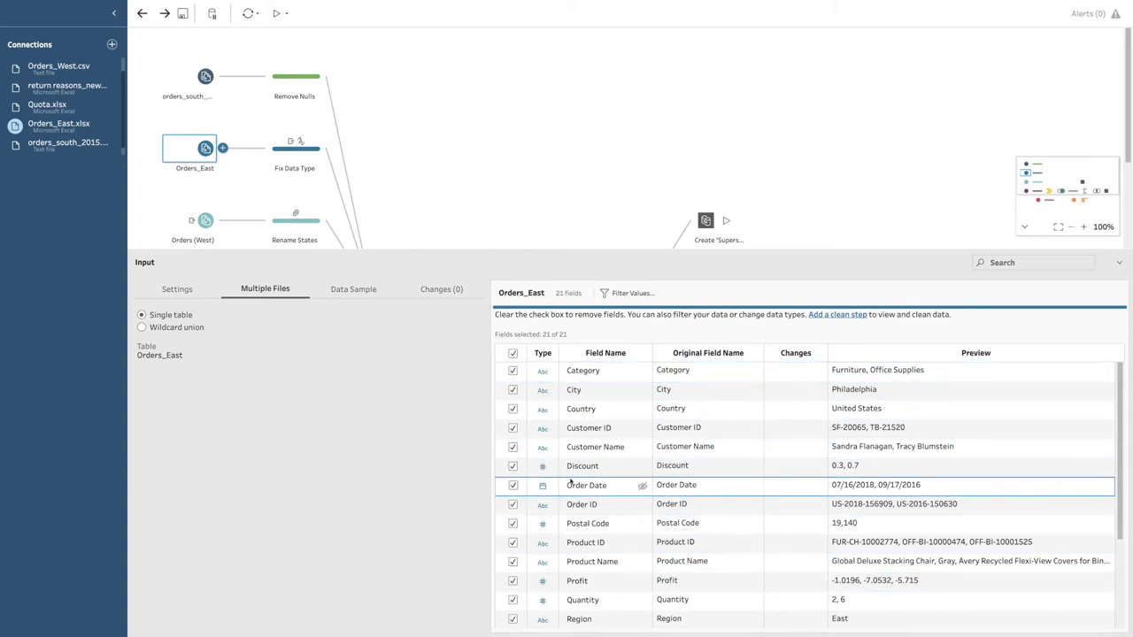
pyautogui.scroll(-5, 562, 478)
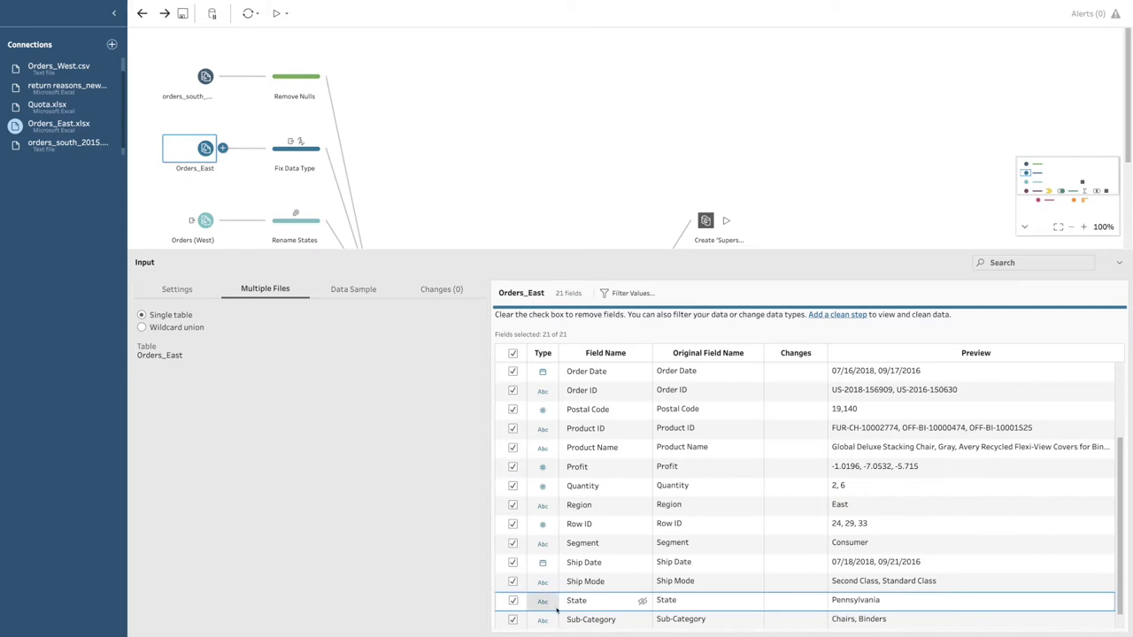
pyautogui.scroll(-1, 557, 593)
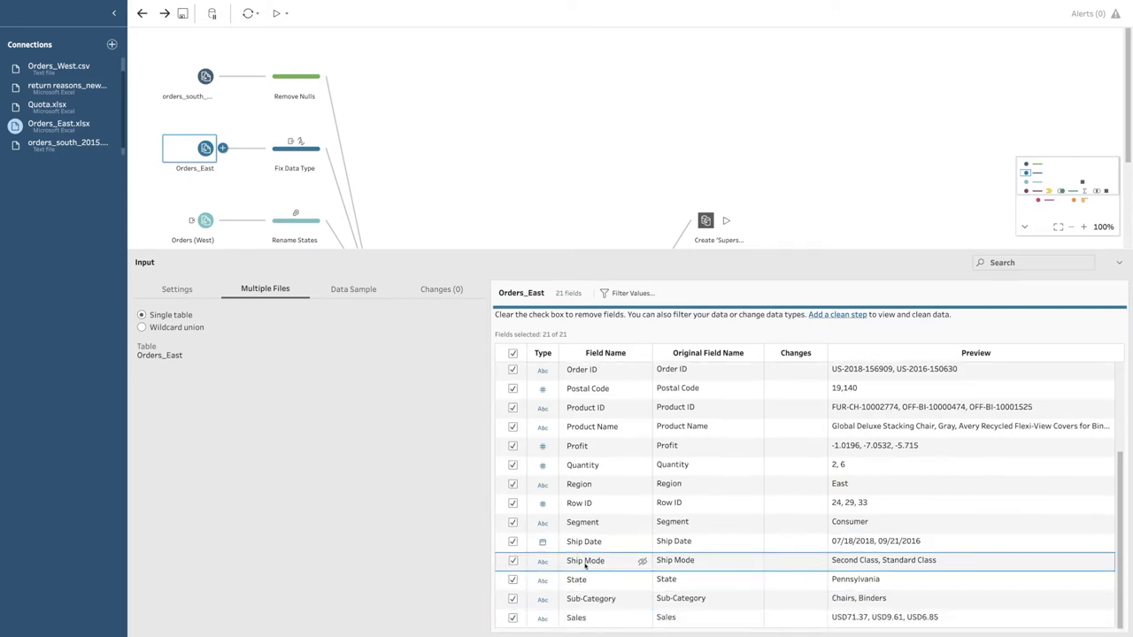
pyautogui.scroll(5, 585, 566)
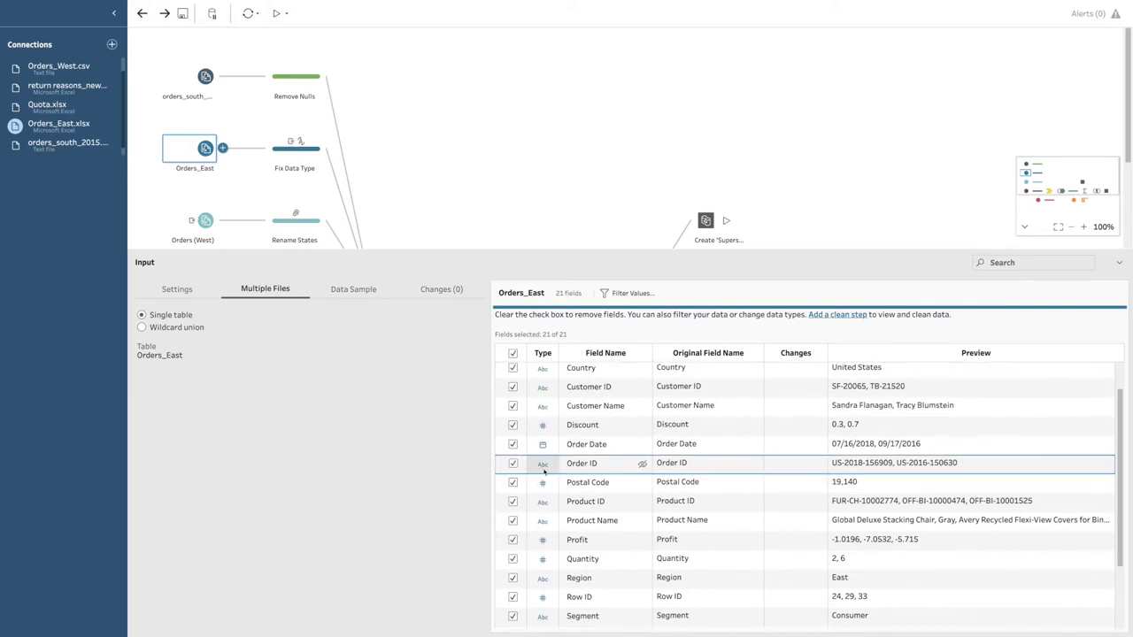
pyautogui.scroll(2, 581, 467)
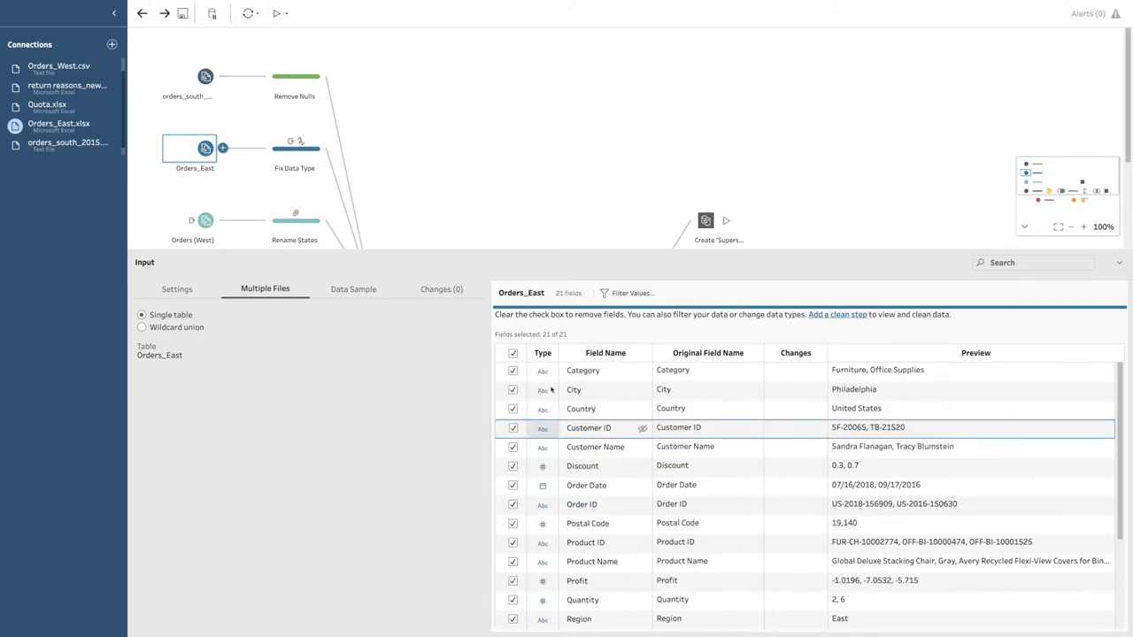
# Open the Fix Data Type step and review its list of changes.
pyautogui.click(287, 157)
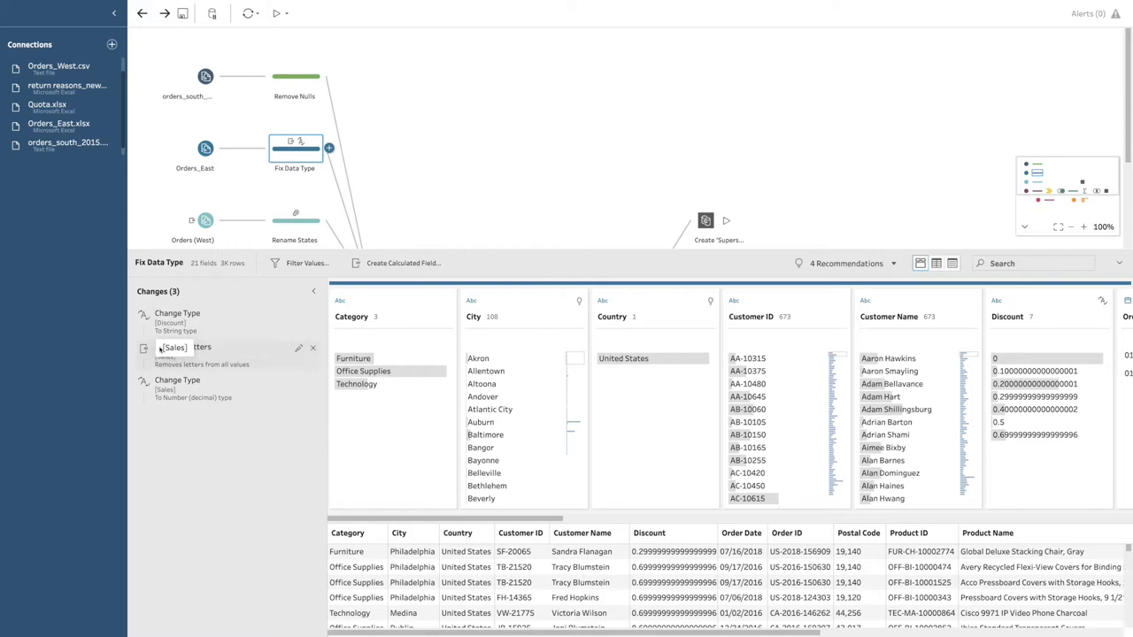
pyautogui.click(312, 290)
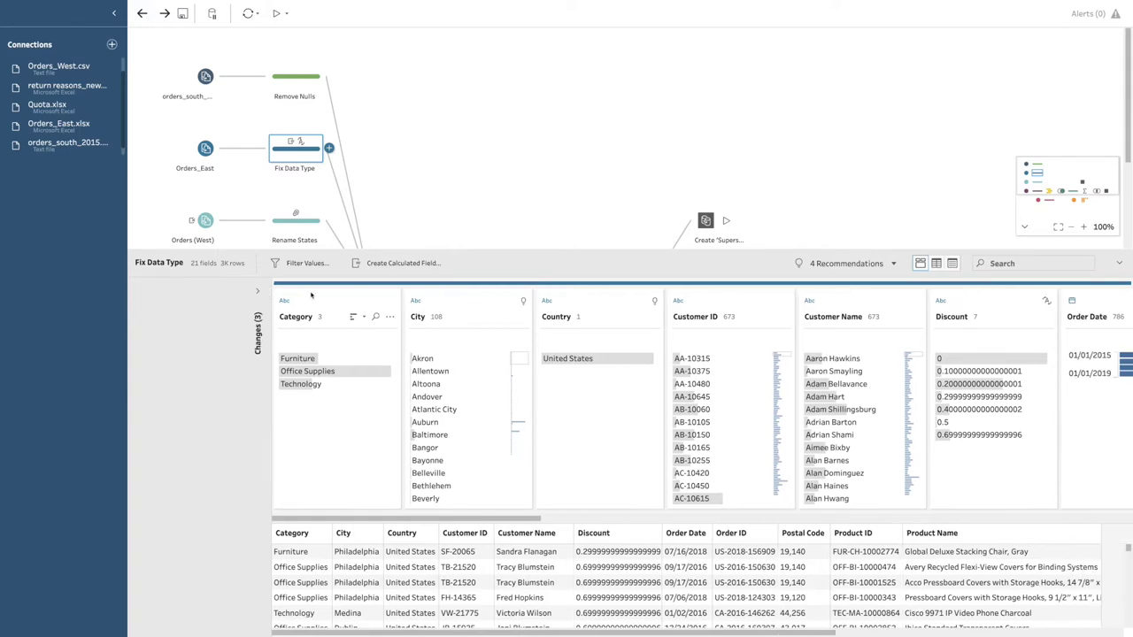
pyautogui.click(141, 293)
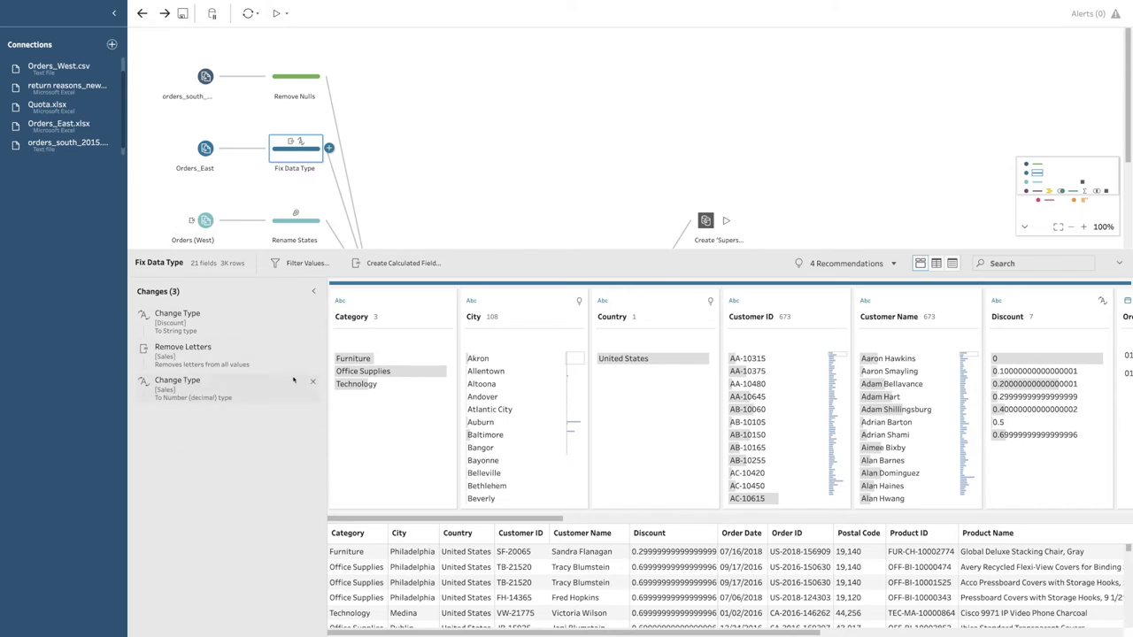
# Remove the Sales type change from the Fix Data Type step, undo the removal and select that change.
pyautogui.click(312, 381)
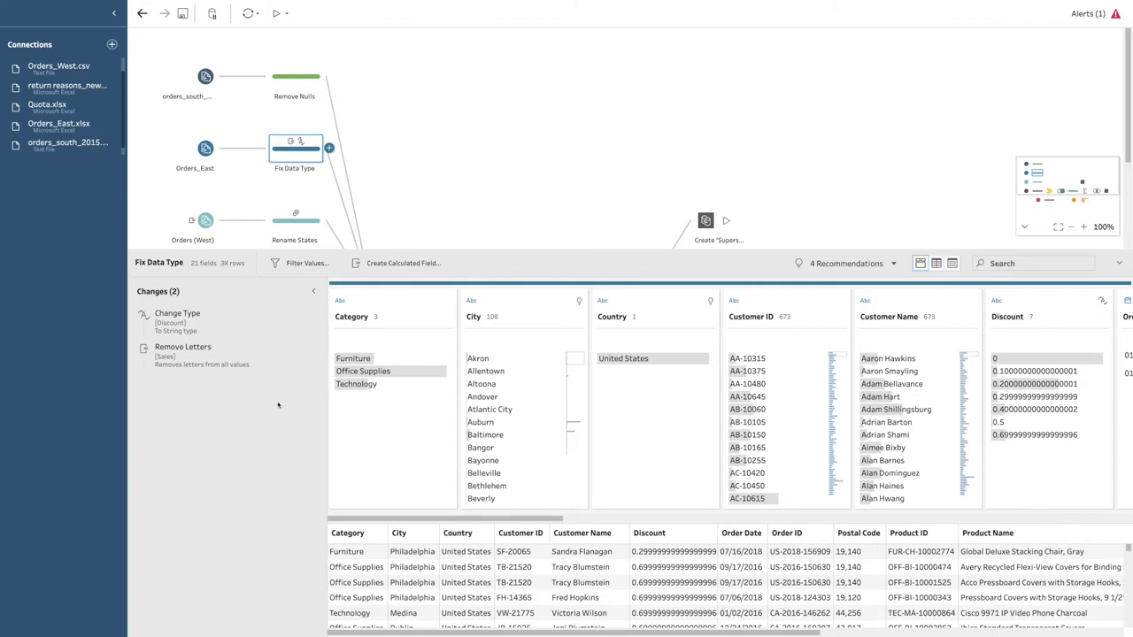
pyautogui.hotkey('ctrl', 'z')
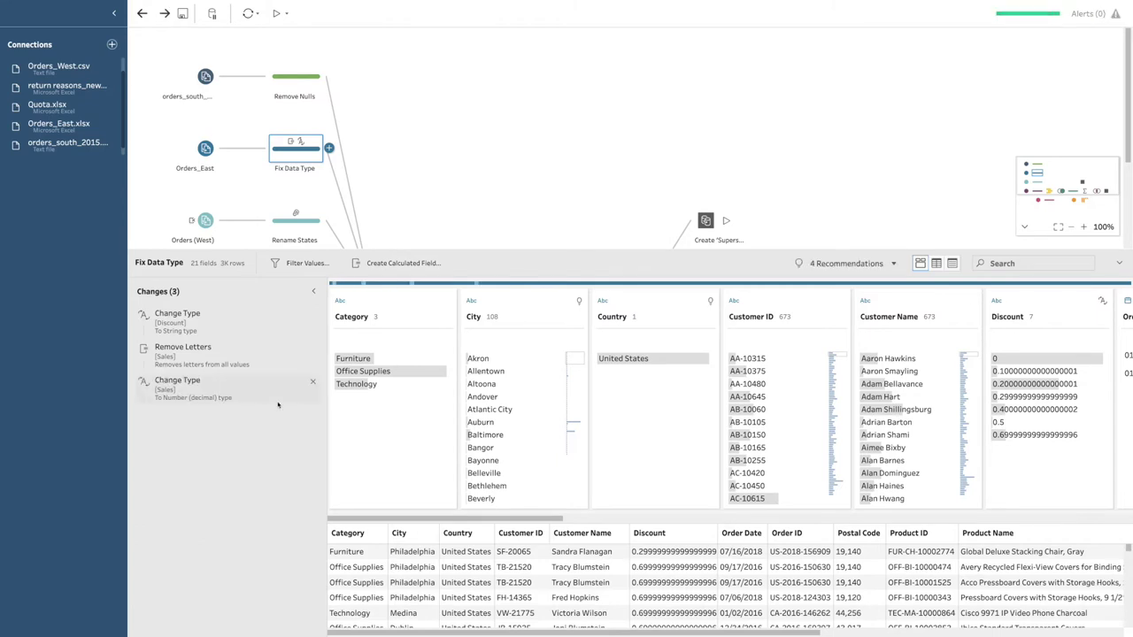
pyautogui.click(277, 400)
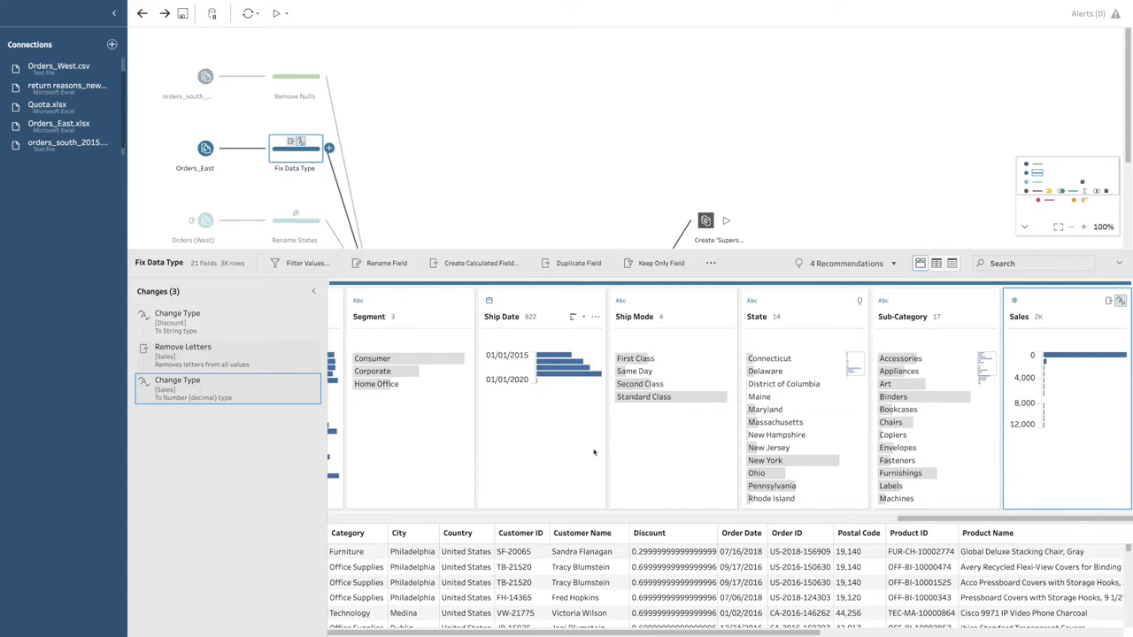
# Try Number (whole) as the data type of Ship Mode and set it back to String.
pyautogui.click(621, 303)
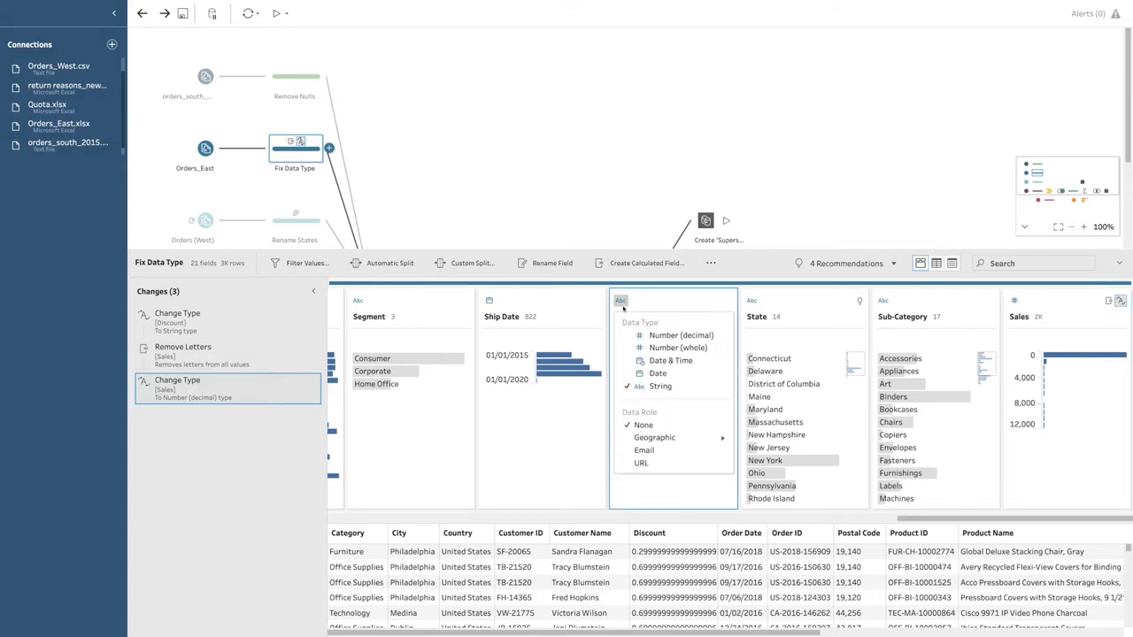
pyautogui.click(659, 348)
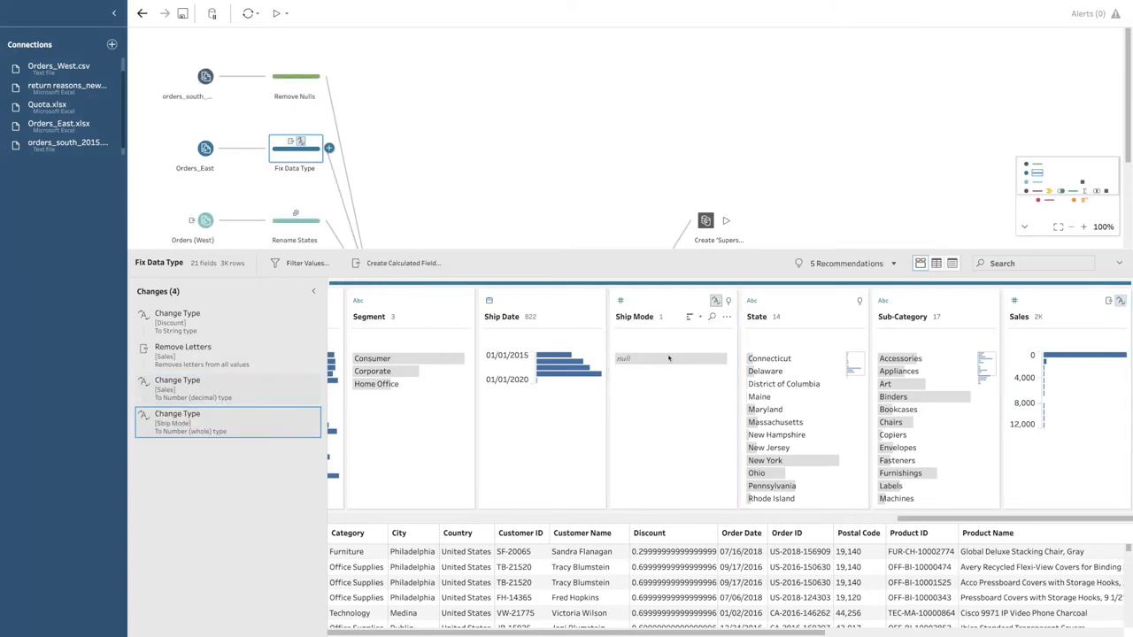
pyautogui.moveTo(627, 366)
pyautogui.click(621, 301)
pyautogui.click(660, 386)
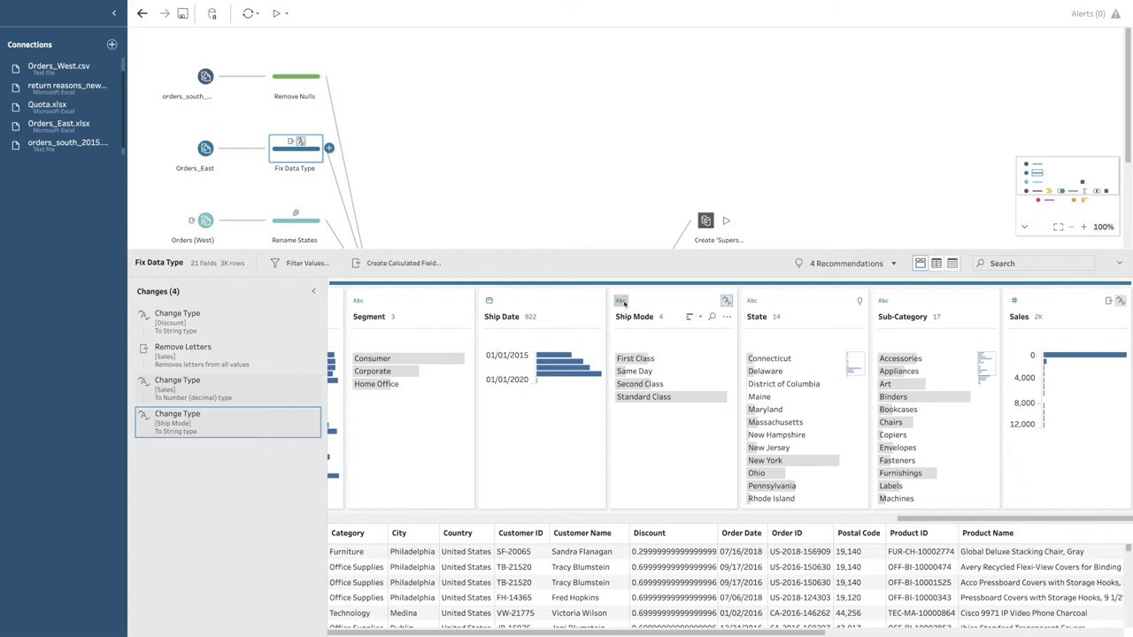
# Review the data type and data role options available for the Ship Mode field.
pyautogui.click(623, 303)
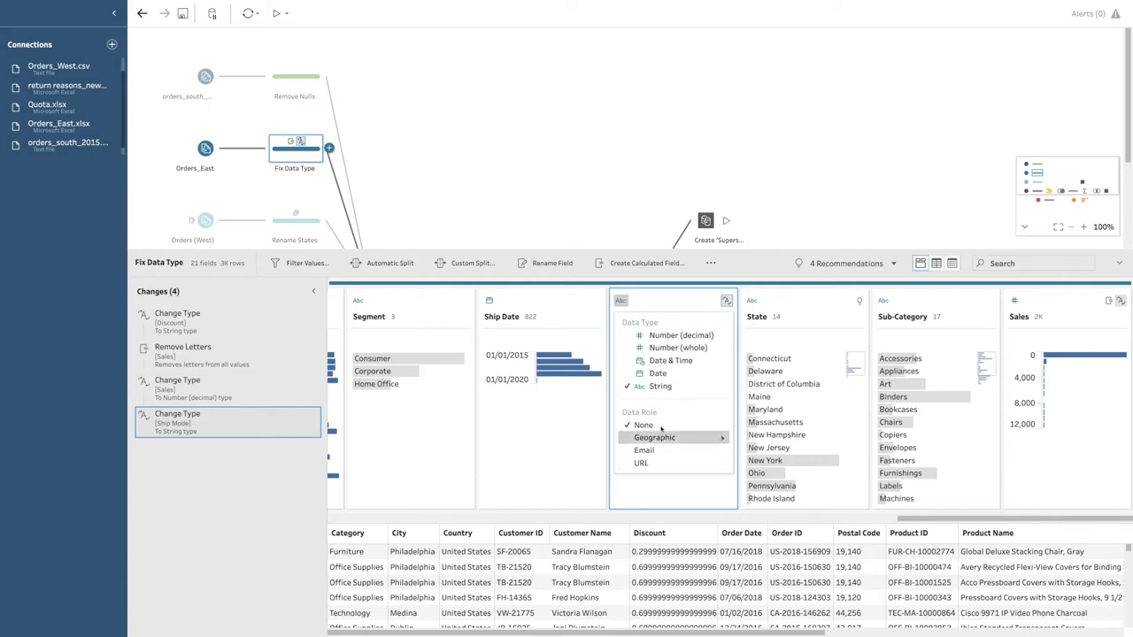
pyautogui.moveTo(663, 439)
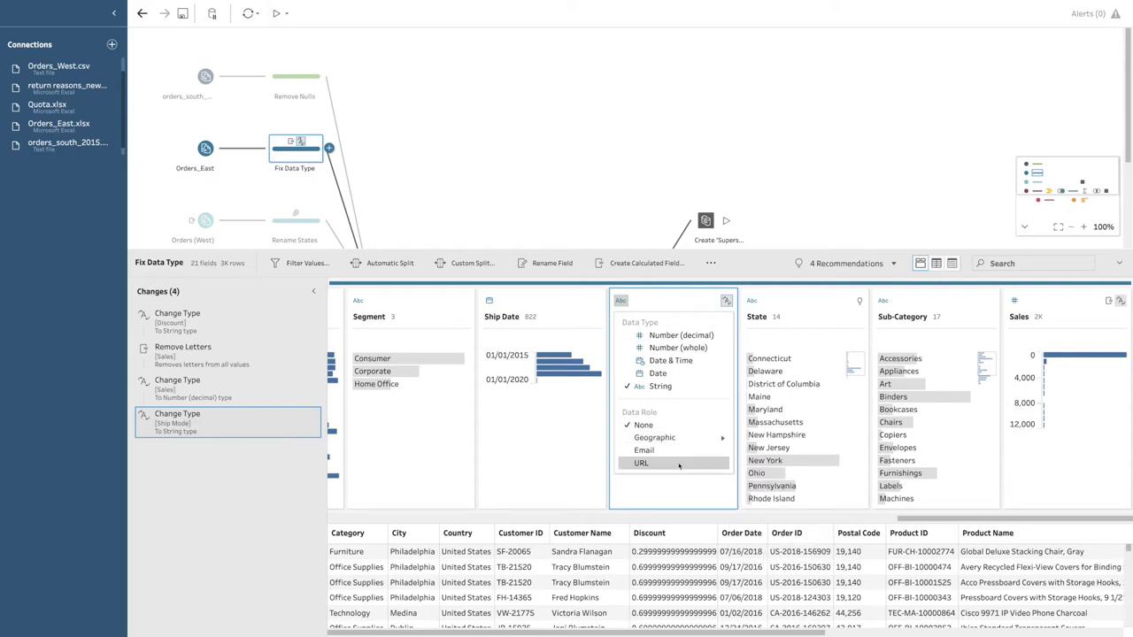
pyautogui.click(791, 282)
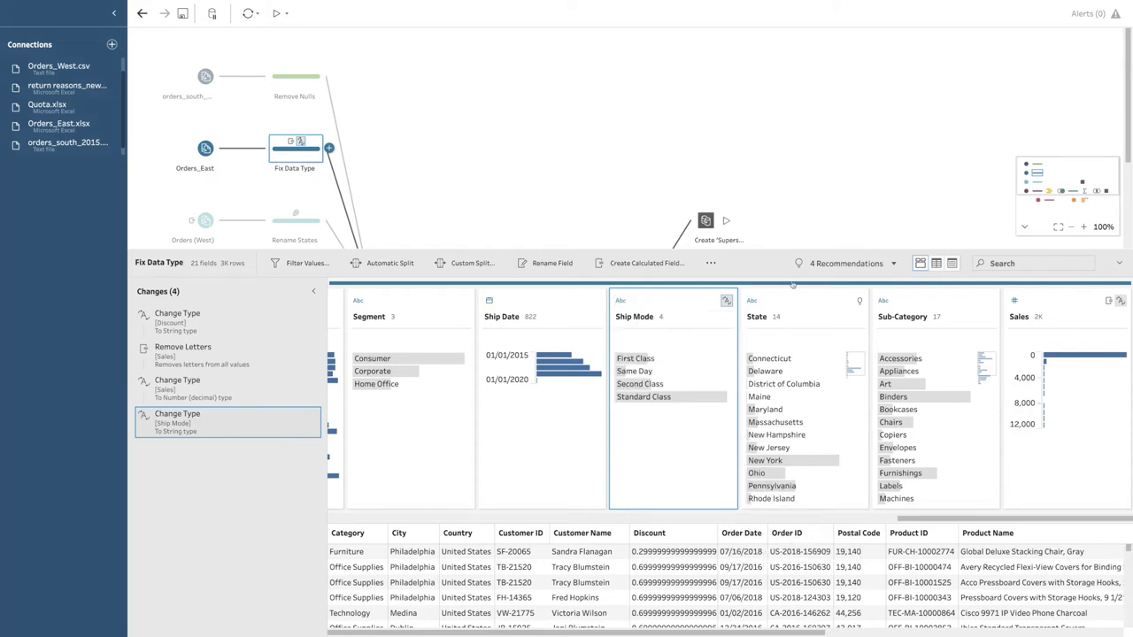
# Assign the State/Province geographic data role to the State field in the Fix Data Type step.
pyautogui.click(754, 324)
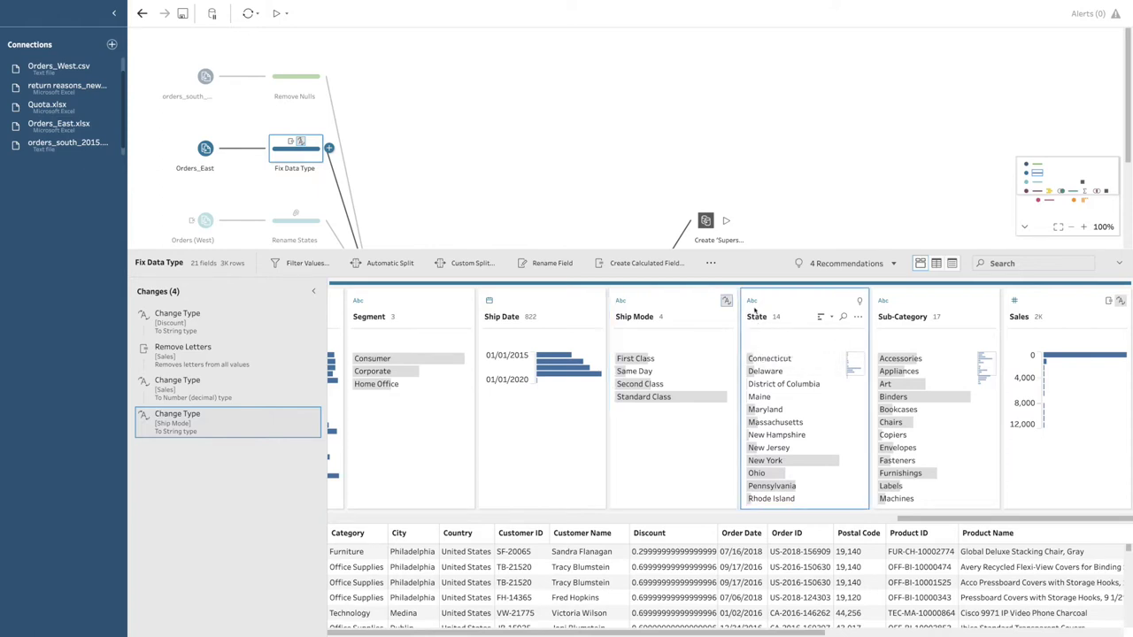
pyautogui.click(752, 302)
pyautogui.moveTo(782, 437)
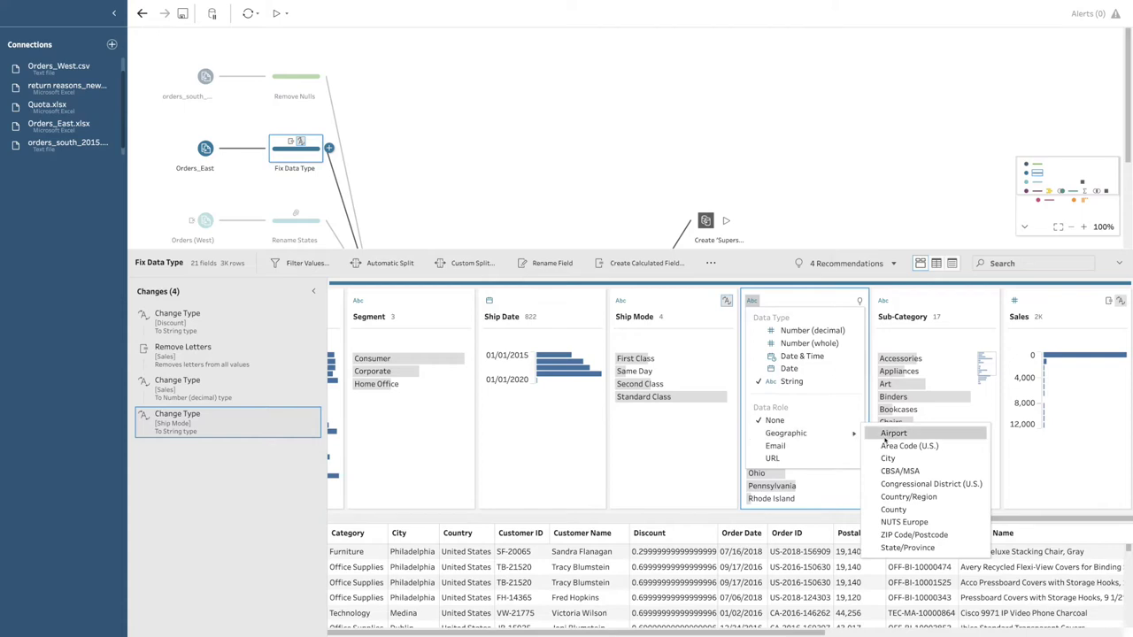
pyautogui.click(898, 547)
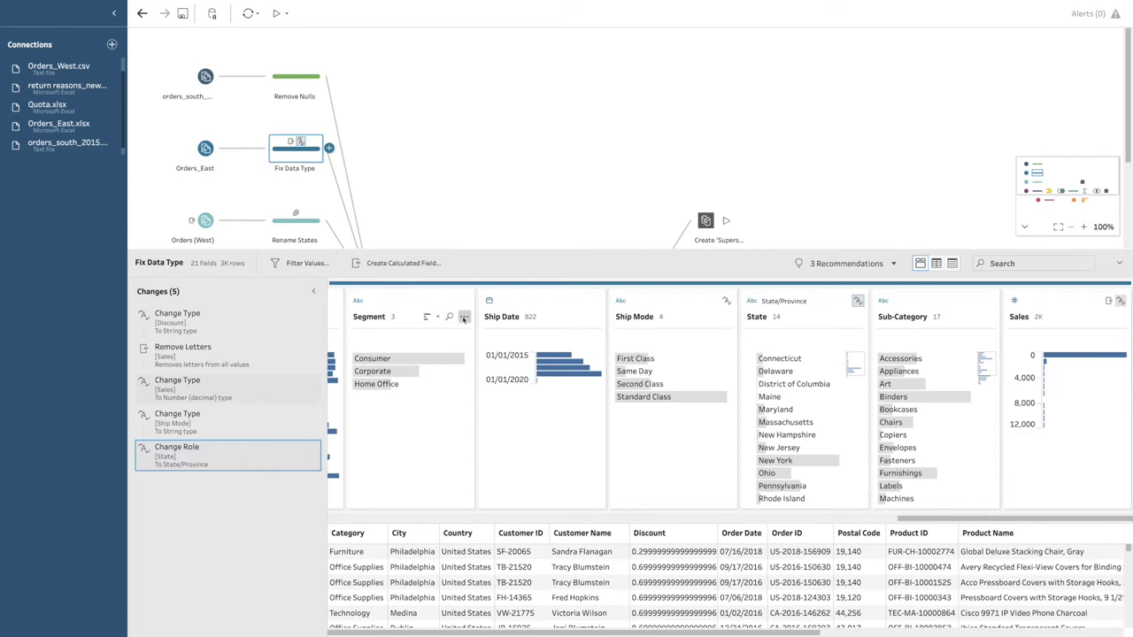
# Try the Make Lowercase cleaning operation on the Segment field and remove that change from the list.
pyautogui.click(463, 317)
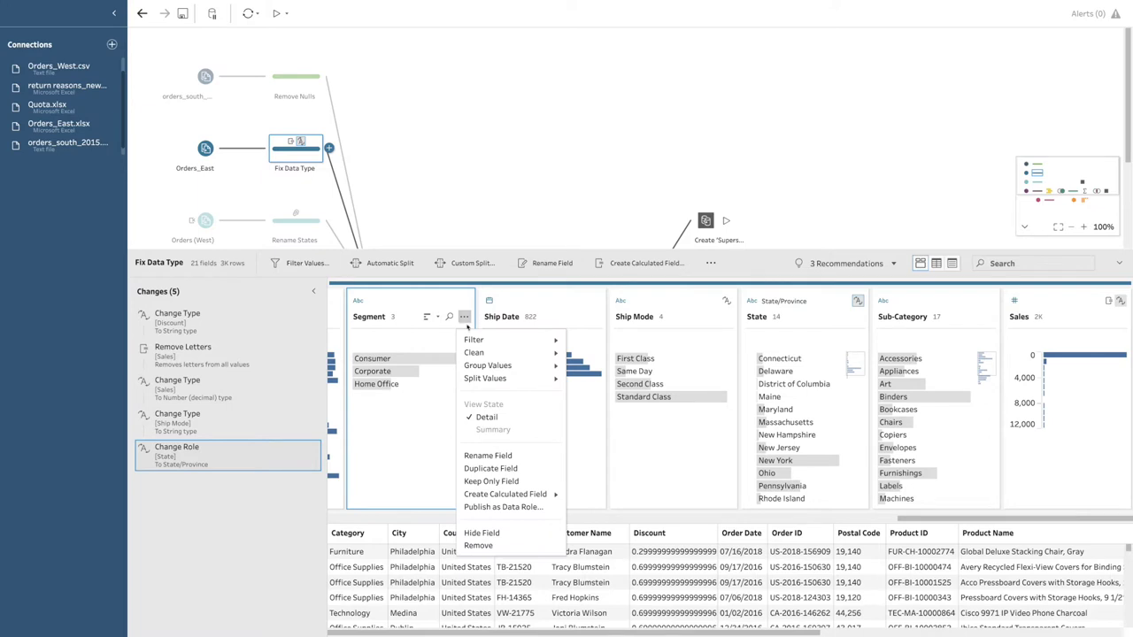
pyautogui.moveTo(472, 340)
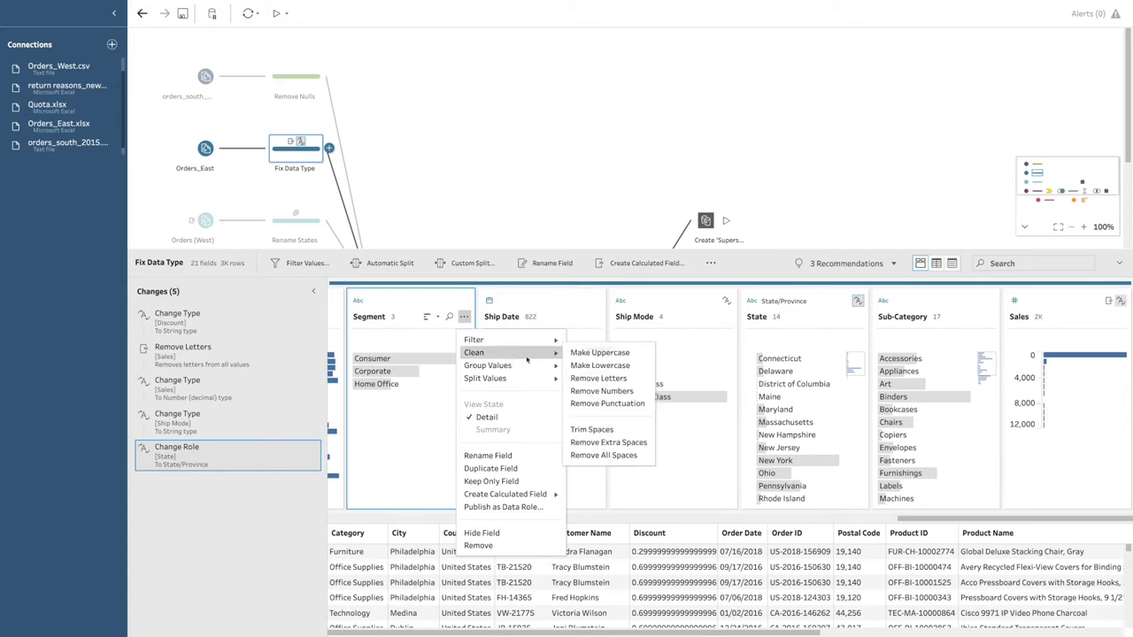
pyautogui.click(587, 365)
pyautogui.moveTo(372, 390)
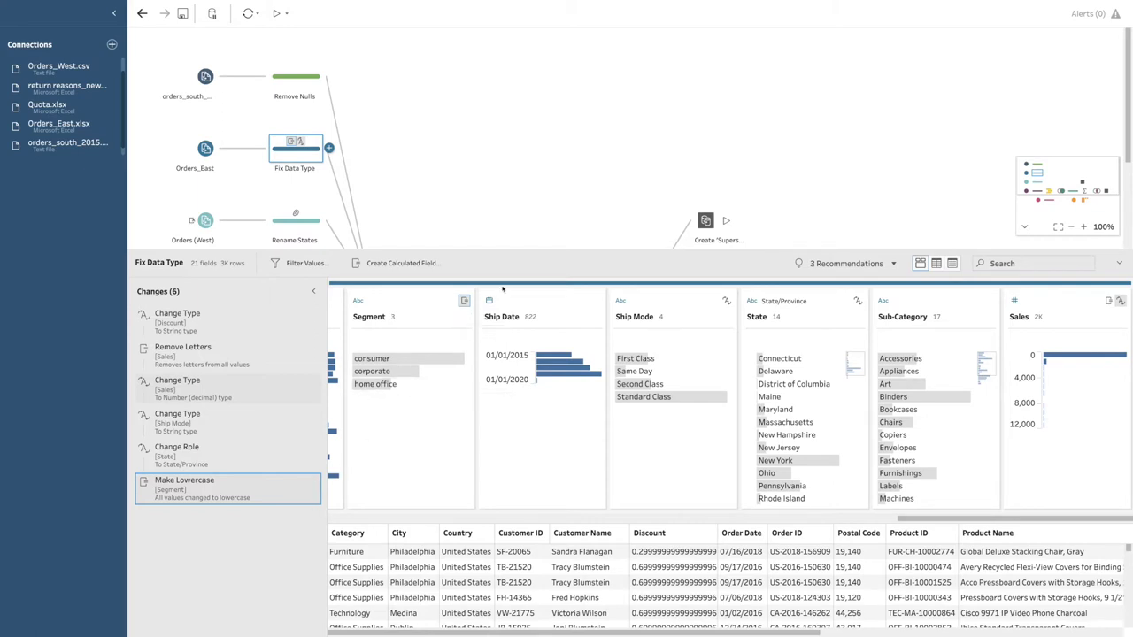
pyautogui.click(463, 302)
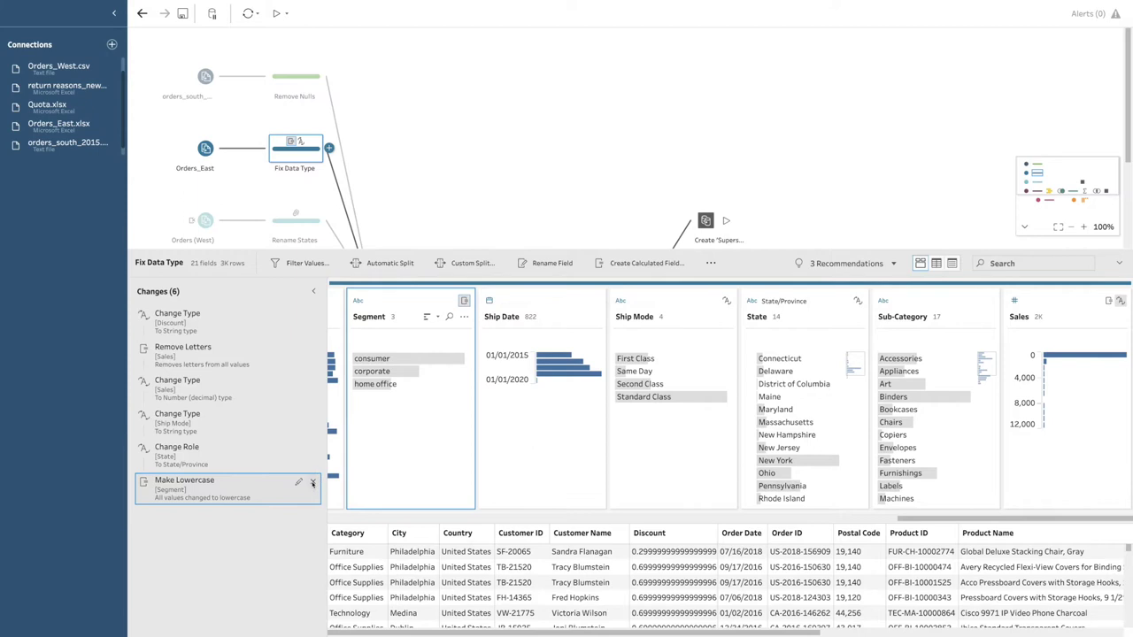
pyautogui.click(313, 485)
# Review the filter, clean, group and split options of the Segment field and close the step's details.
pyautogui.click(464, 316)
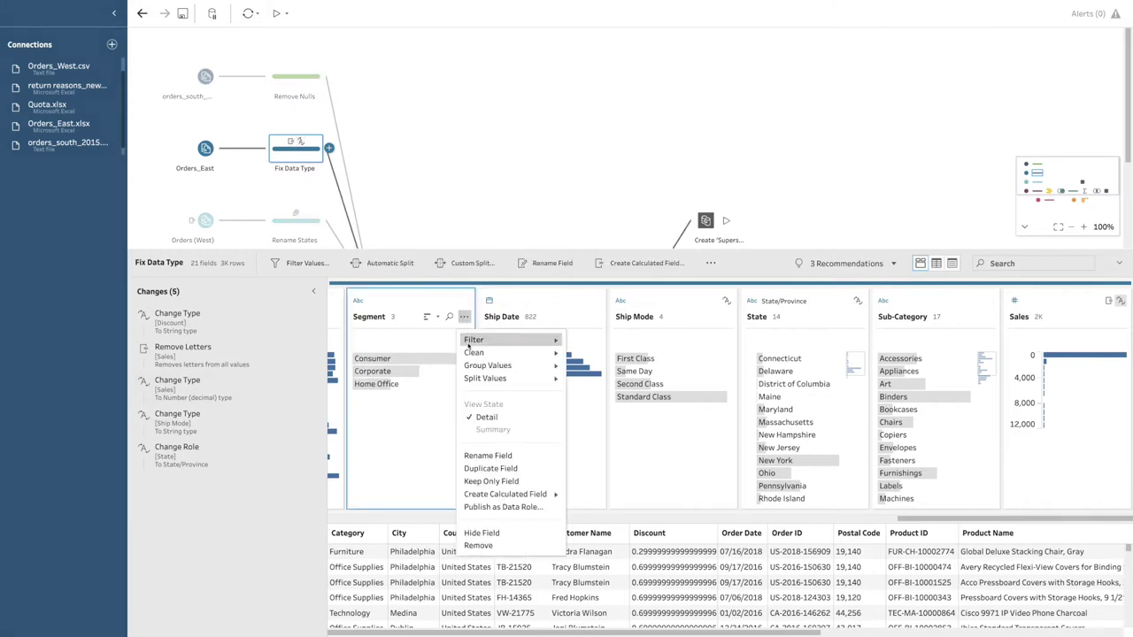
pyautogui.moveTo(475, 369)
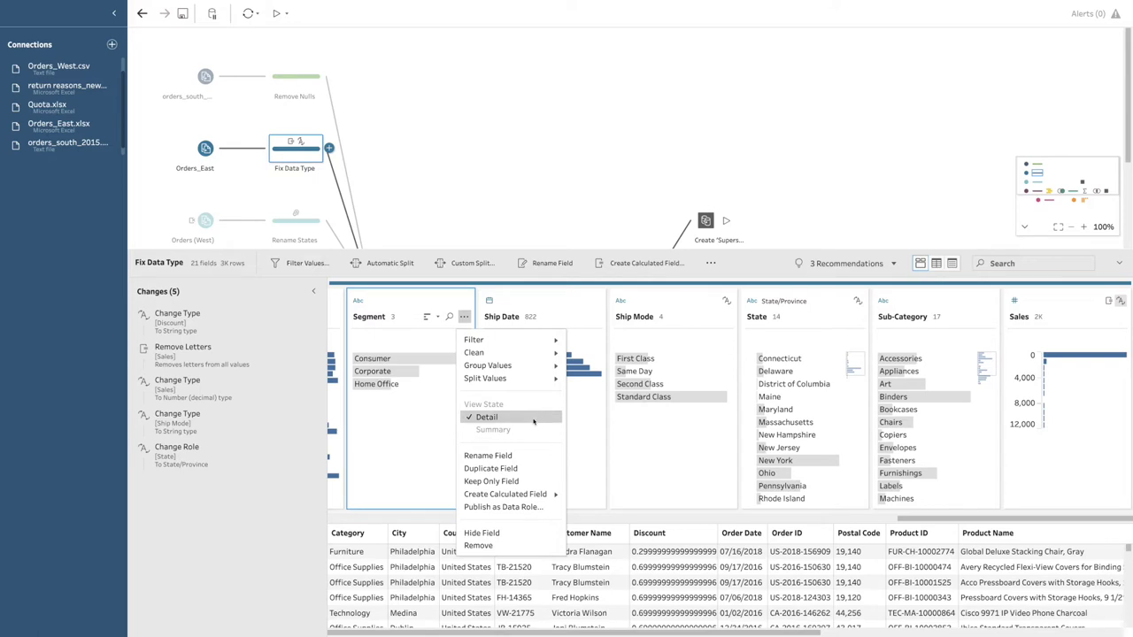
pyautogui.moveTo(512, 384)
pyautogui.click(544, 232)
pyautogui.click(505, 213)
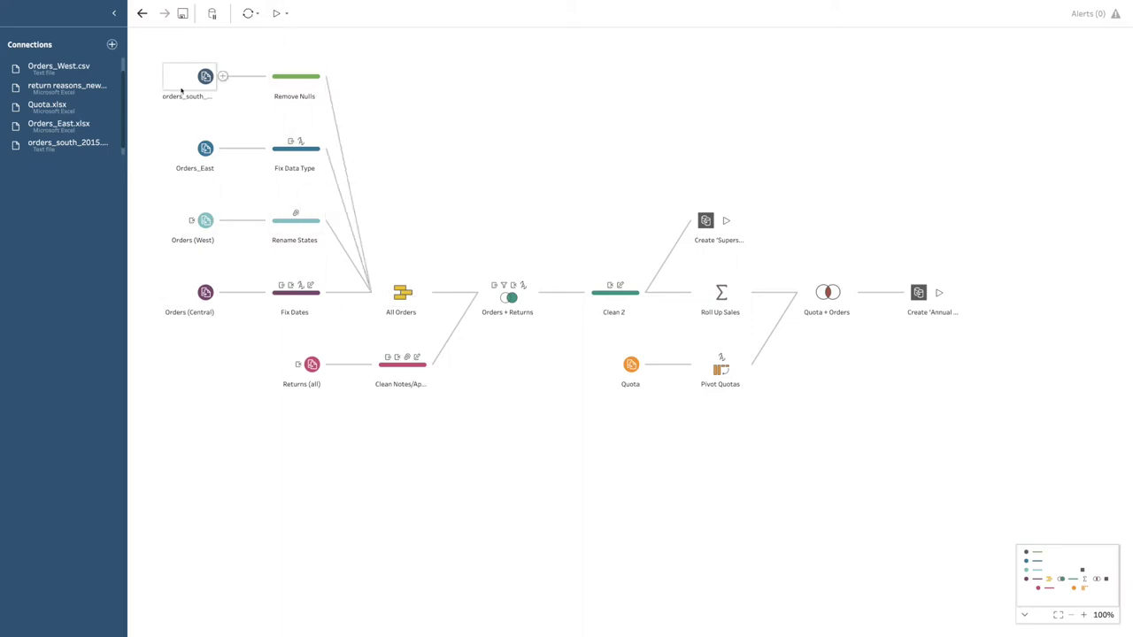
# Highlight the four order inputs in the flow, highlight their four cleaning steps, and clear the selection.
pyautogui.moveTo(165, 47); pyautogui.dragTo(220, 379)
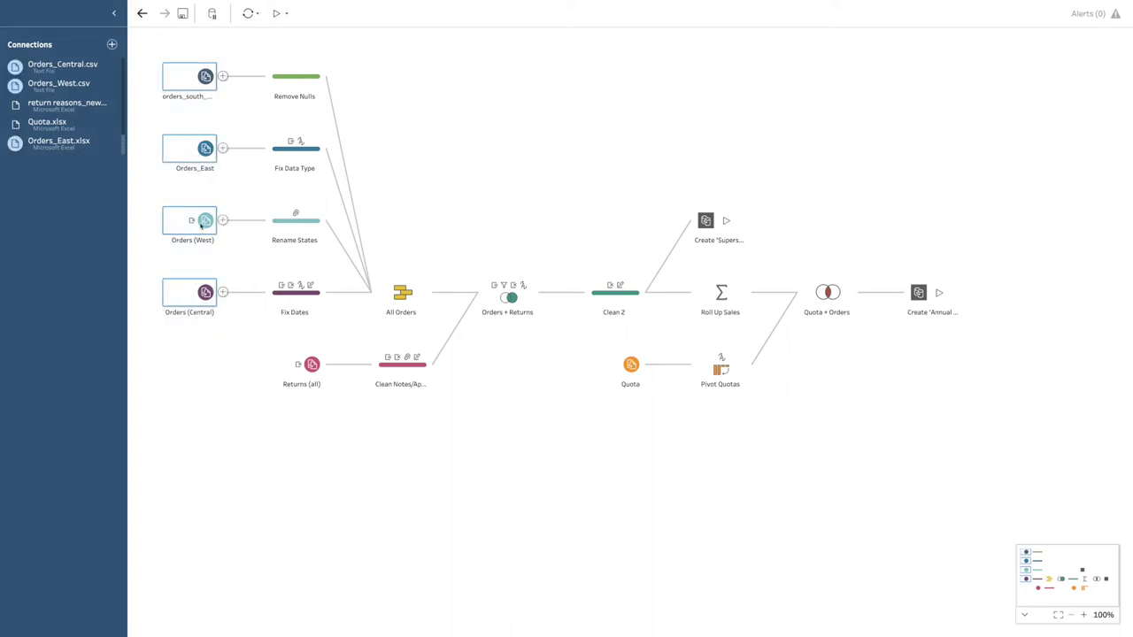
pyautogui.click(234, 333)
pyautogui.moveTo(264, 35); pyautogui.dragTo(326, 278)
pyautogui.moveTo(340, 326); pyautogui.dragTo(268, 55)
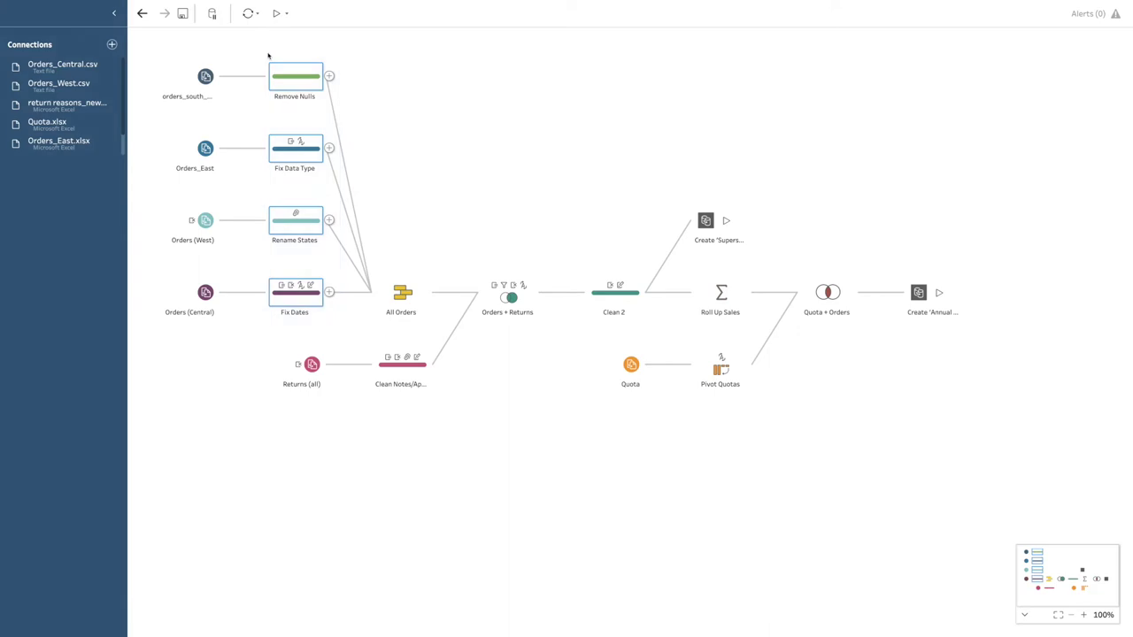
pyautogui.click(443, 195)
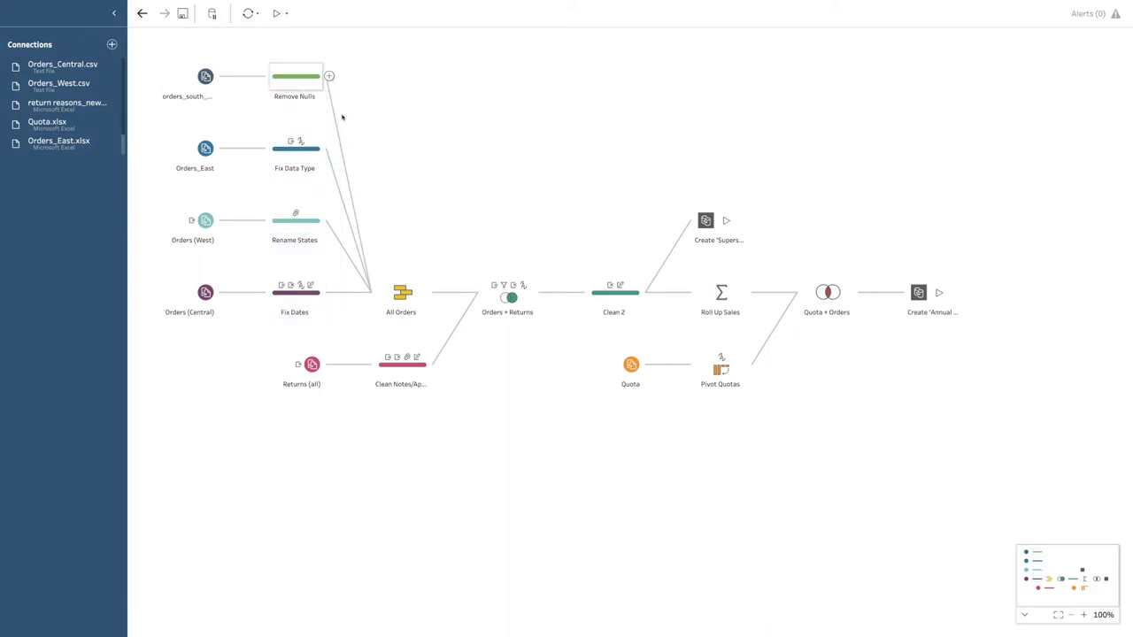
# Review the All Orders union and the Orders + Returns join, including the Clean Notes/Approver step that feeds it.
pyautogui.click(382, 270)
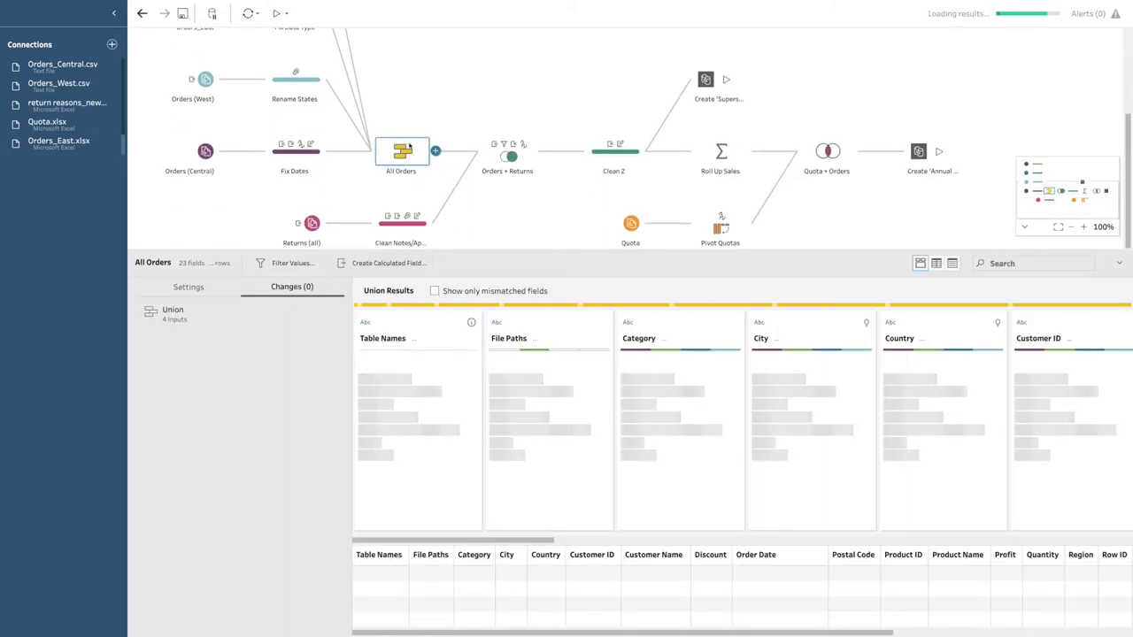
pyautogui.click(492, 195)
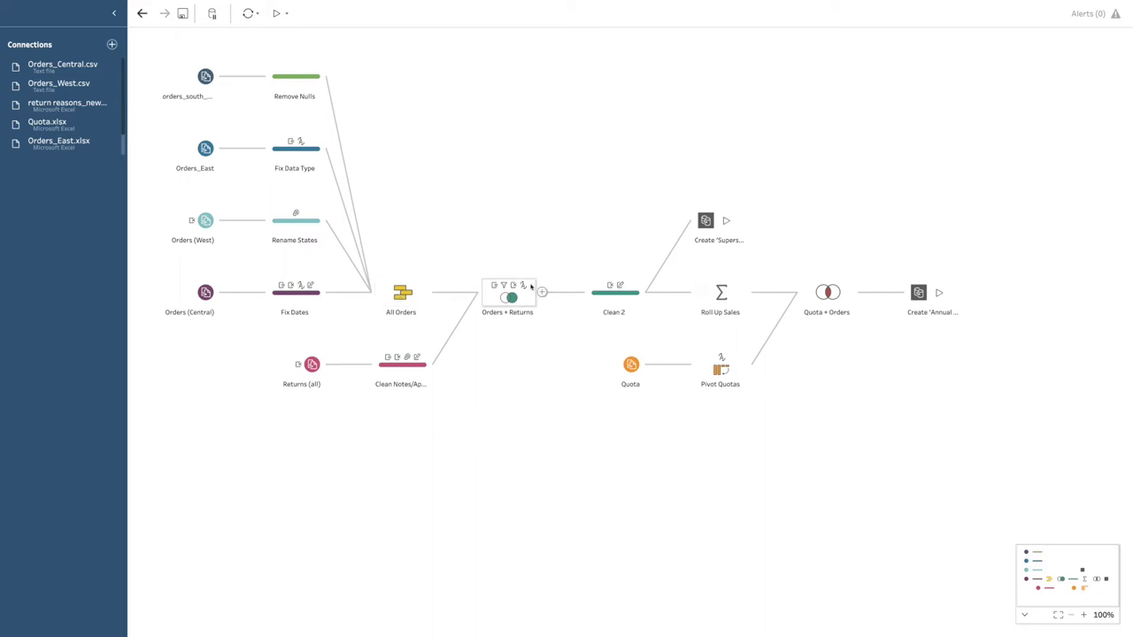
pyautogui.moveTo(543, 332); pyautogui.dragTo(472, 239)
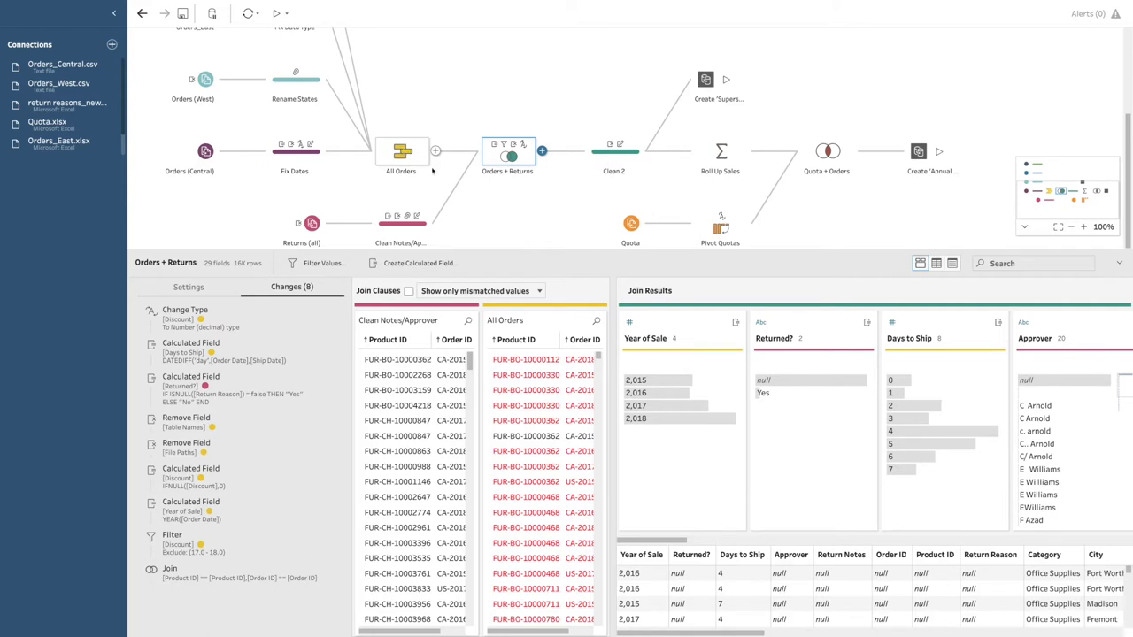
pyautogui.click(392, 231)
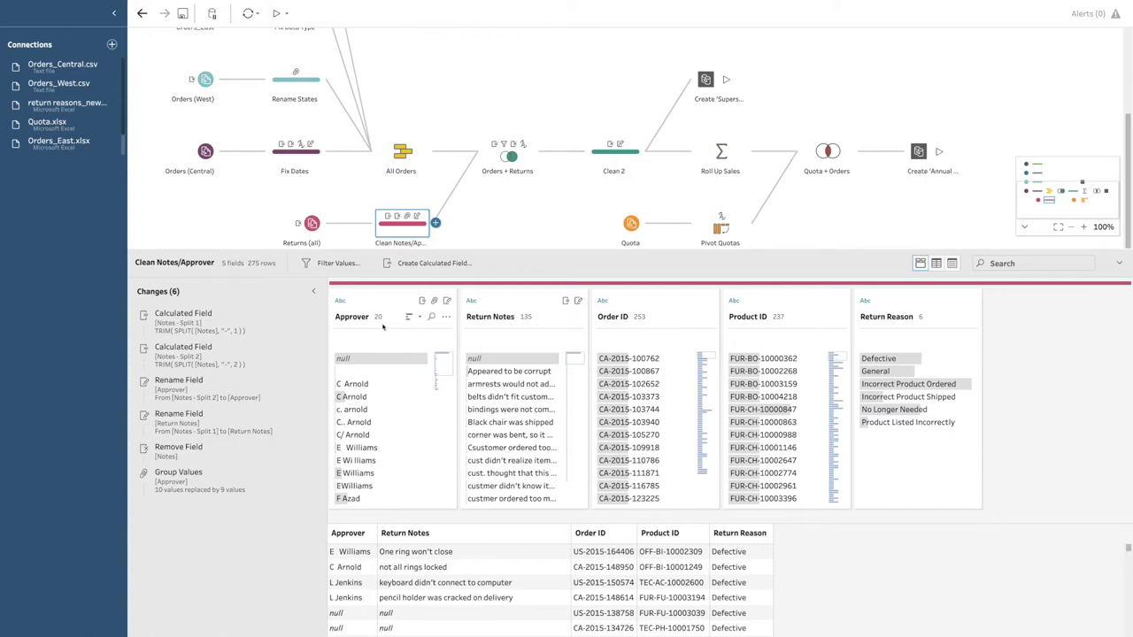
pyautogui.click(402, 154)
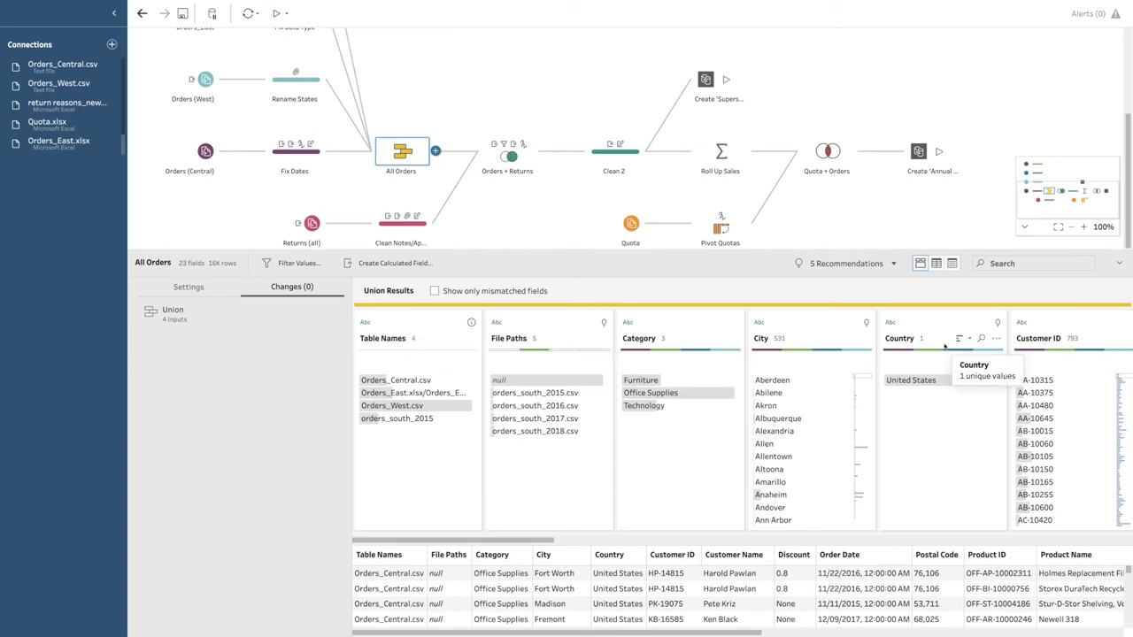
pyautogui.click(517, 159)
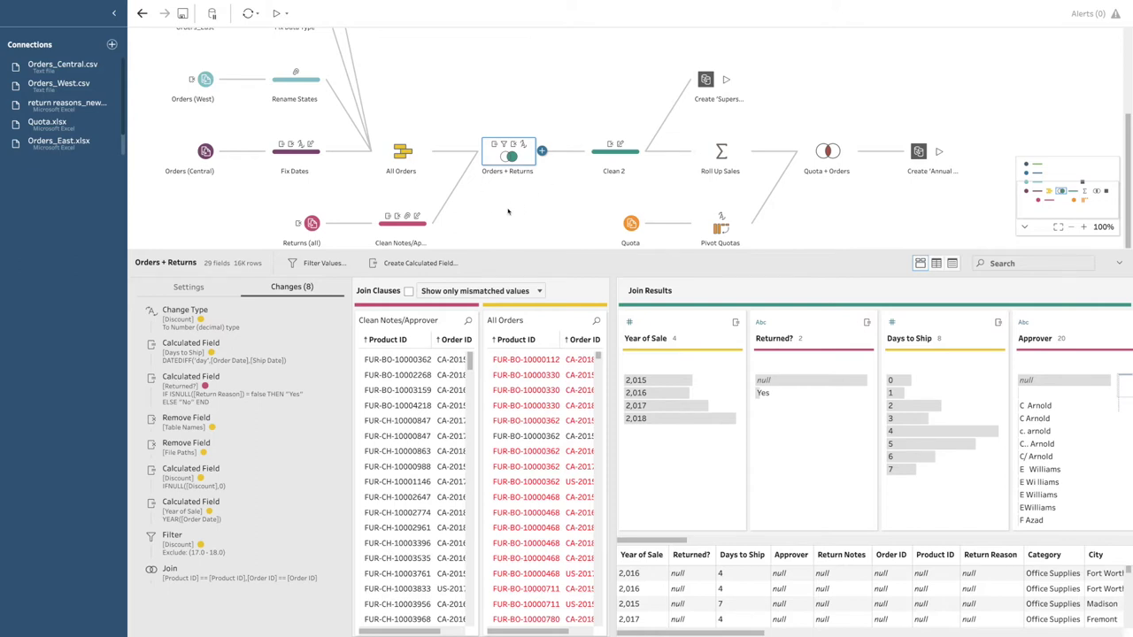
pyautogui.click(508, 210)
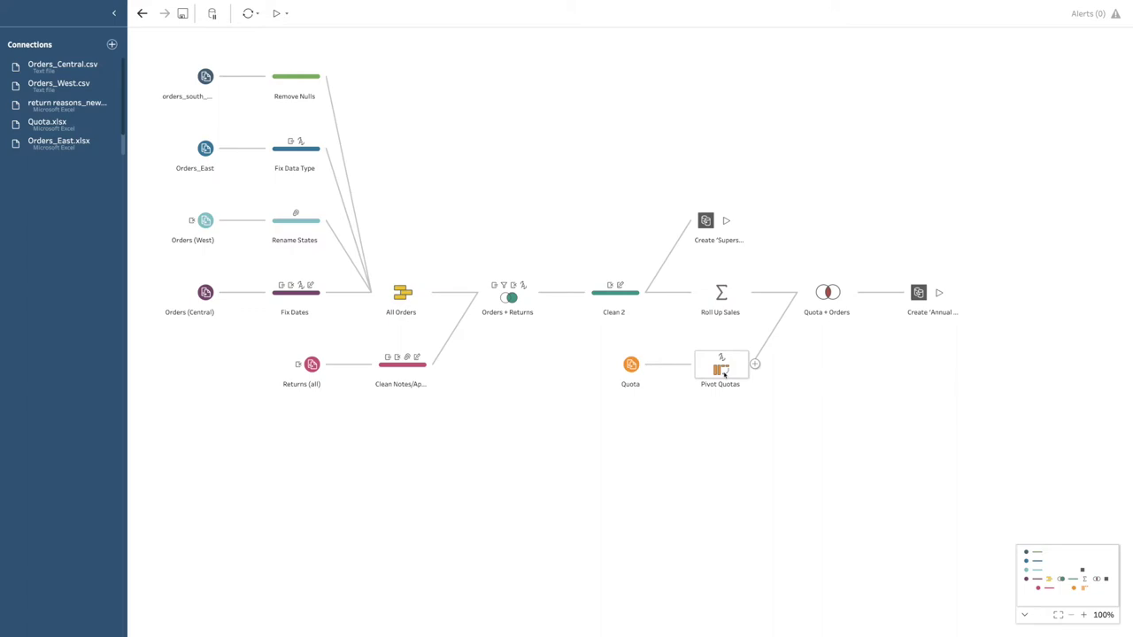
# Review the fields of the Quota input and the pivoted fields and results of the Pivot Quotas step.
pyautogui.click(630, 364)
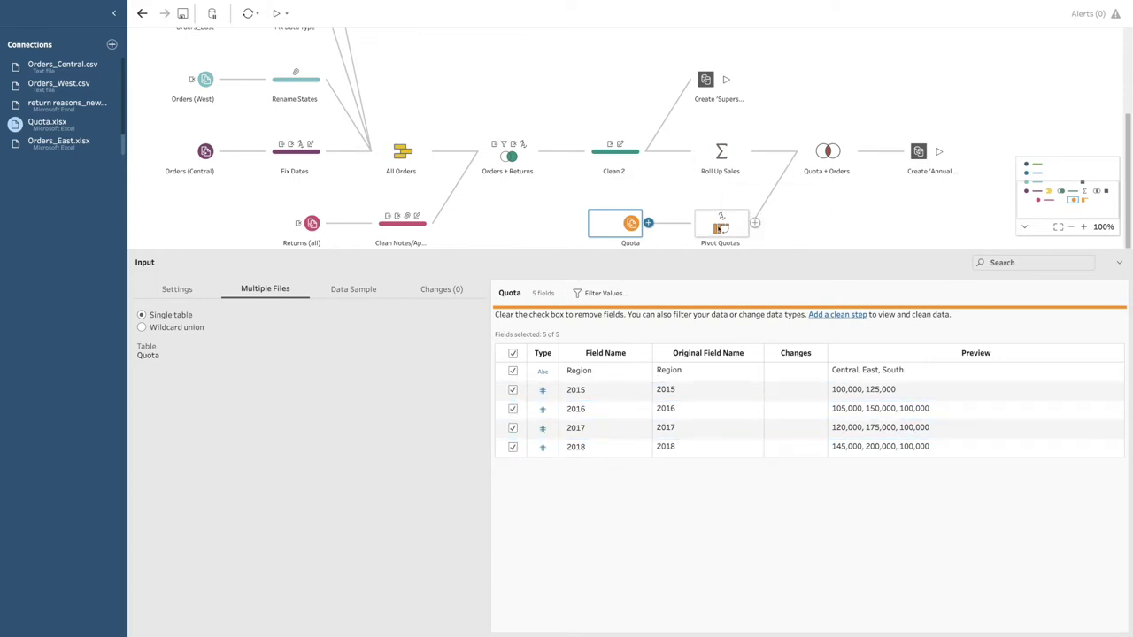
pyautogui.click(721, 227)
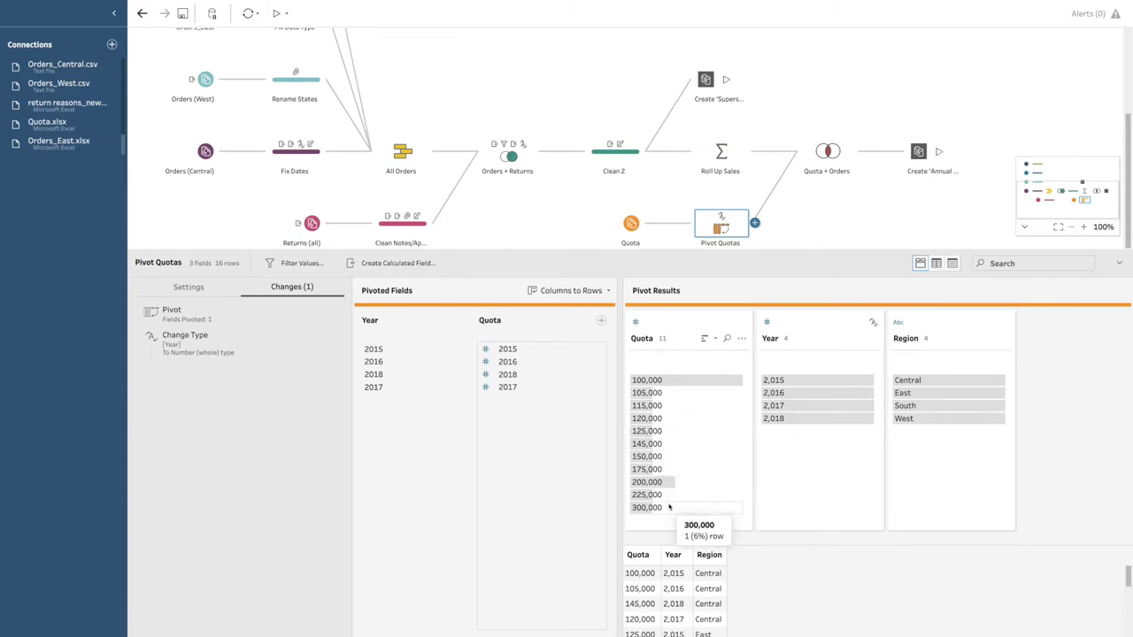
pyautogui.click(558, 236)
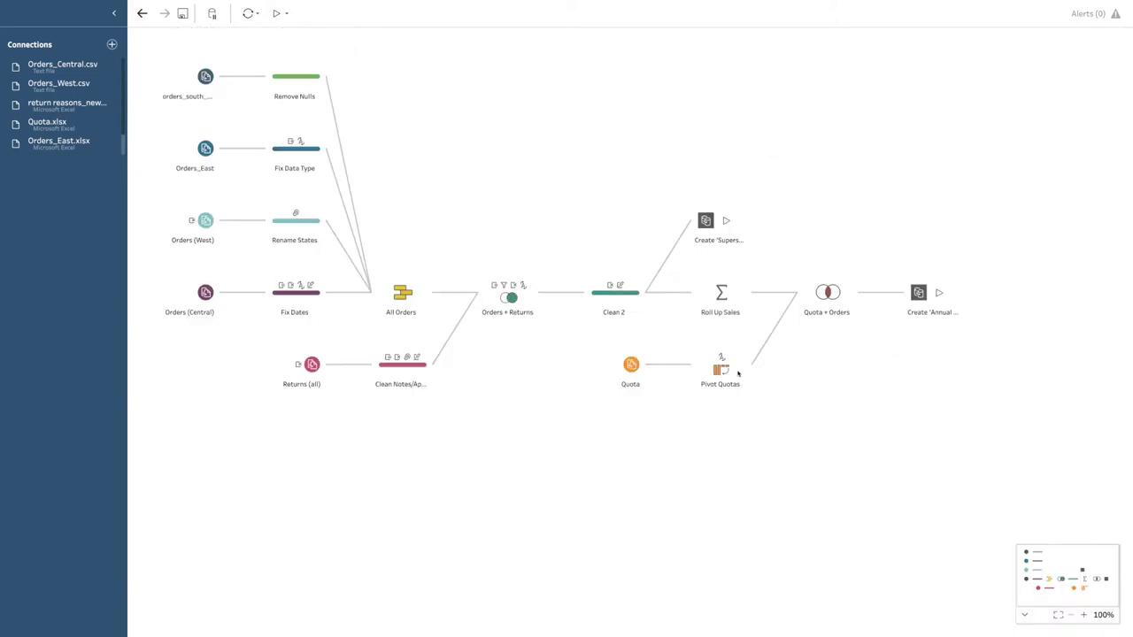
pyautogui.click(710, 375)
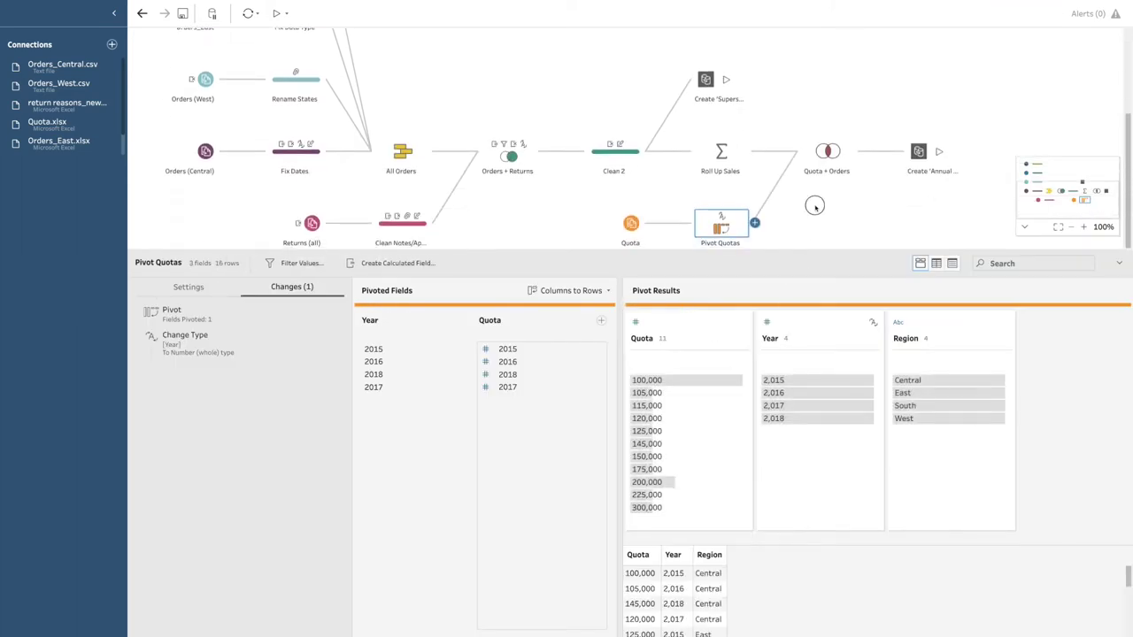
pyautogui.click(808, 198)
# Open the Superstore Sales.hyper output and examine its save destination and file location without changing them.
pyautogui.moveTo(695, 188); pyautogui.dragTo(770, 252)
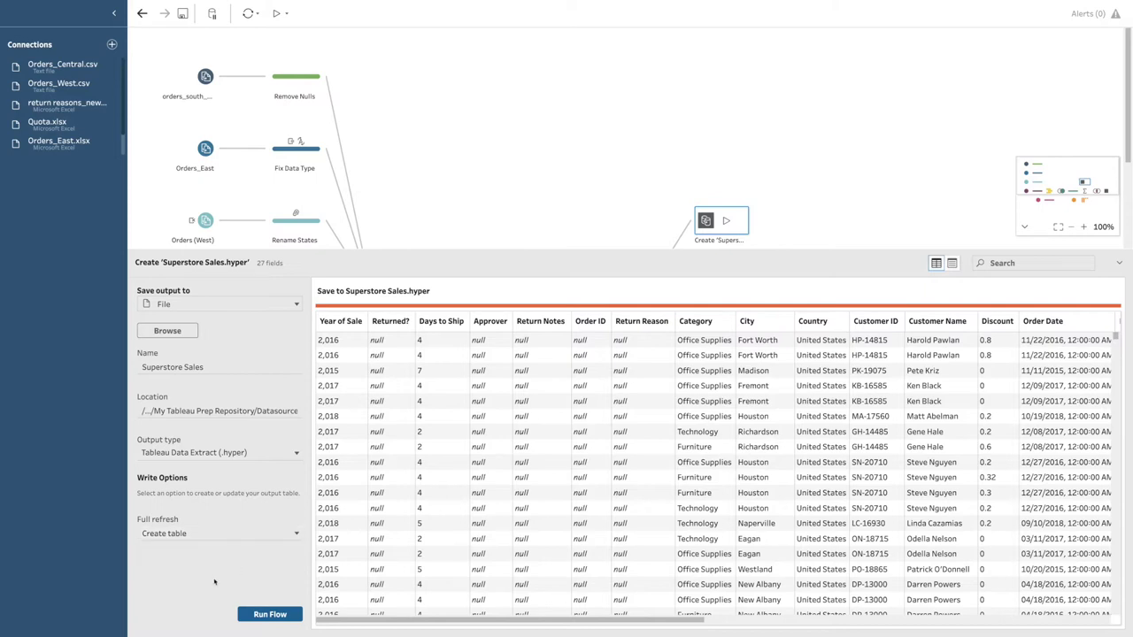
pyautogui.click(175, 304)
pyautogui.click(174, 306)
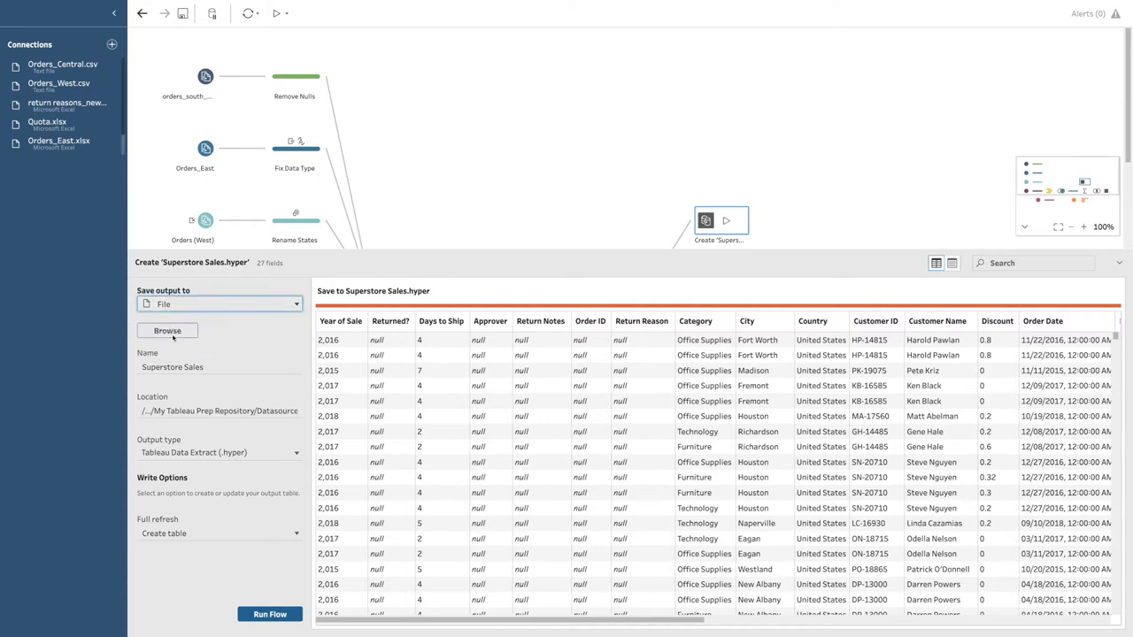
pyautogui.click(167, 331)
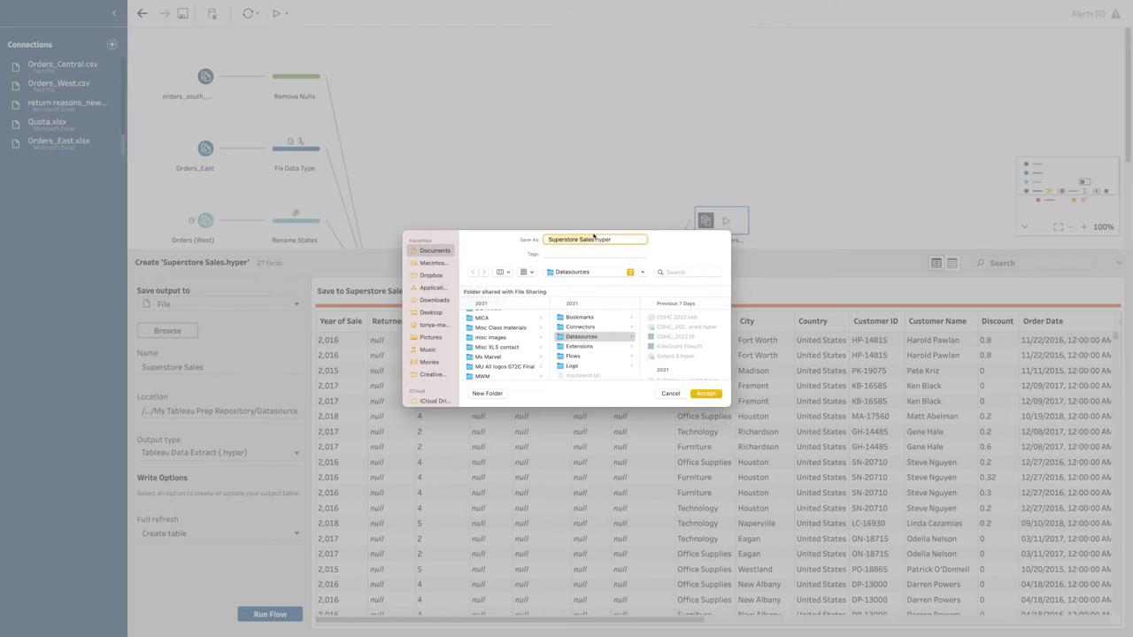
pyautogui.click(704, 393)
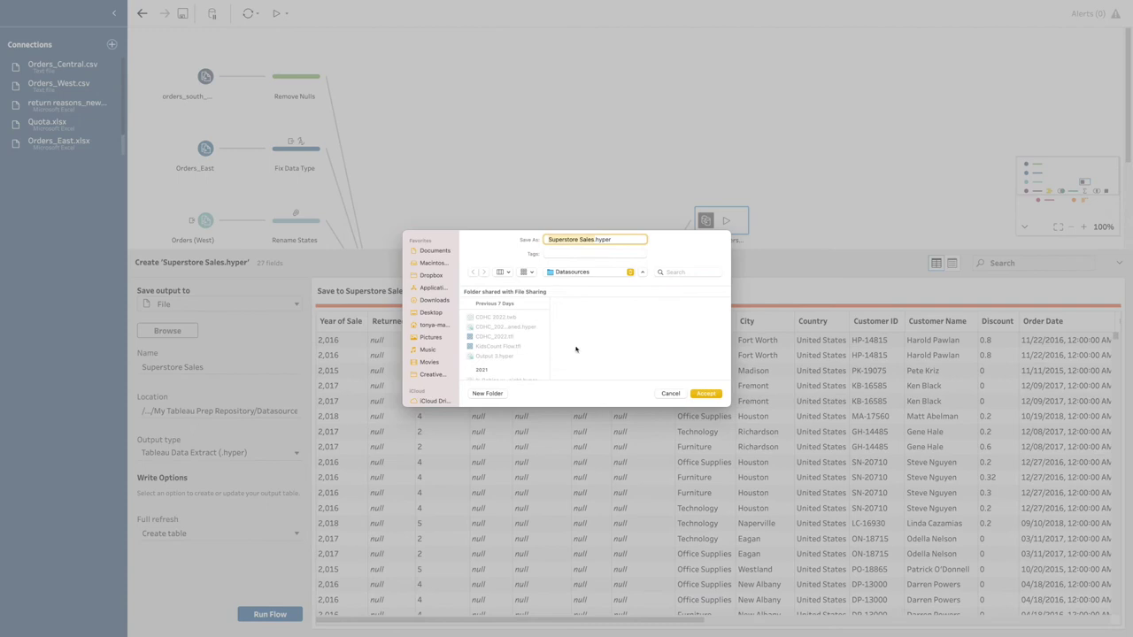
pyautogui.click(670, 393)
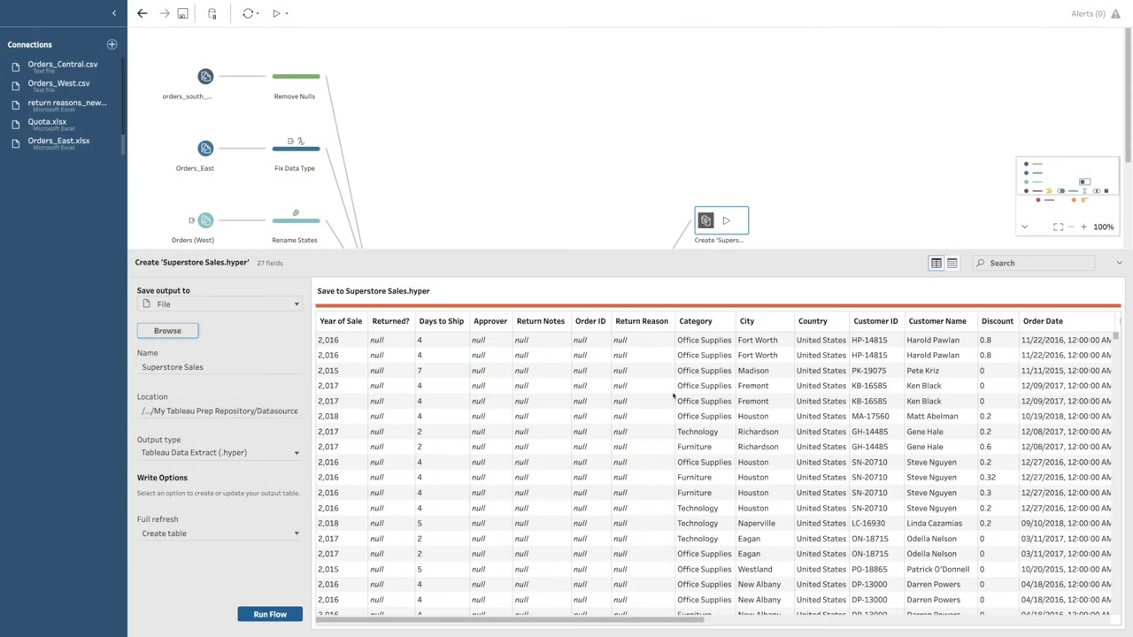
# Review the output types offered, keep Tableau Data Extract (.hyper), and close the output settings.
pyautogui.click(161, 455)
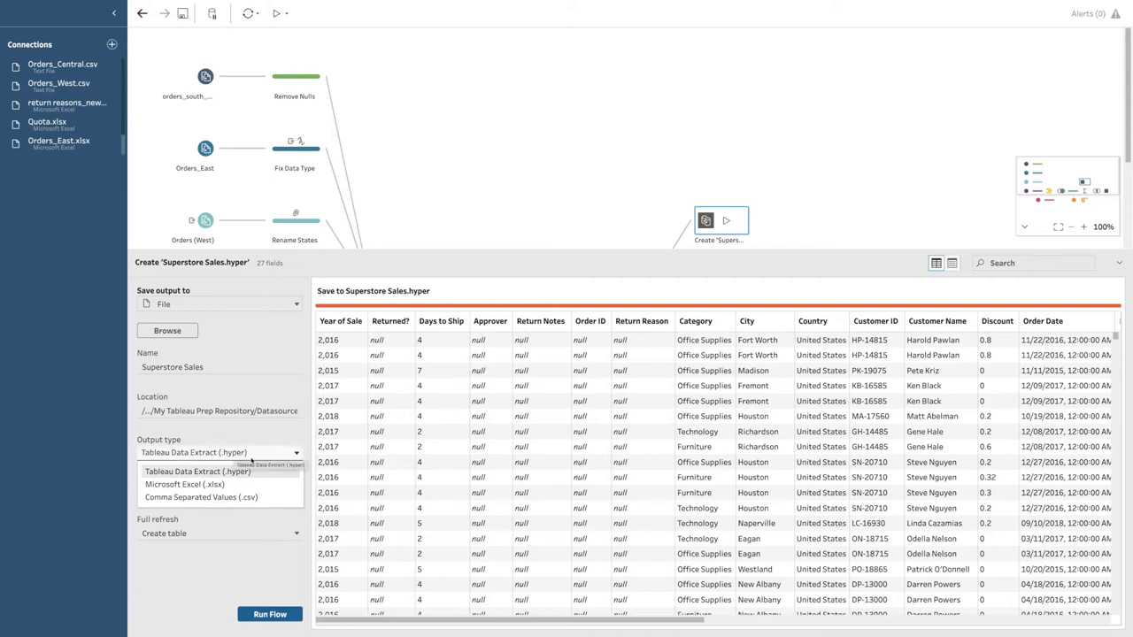
pyautogui.click(190, 450)
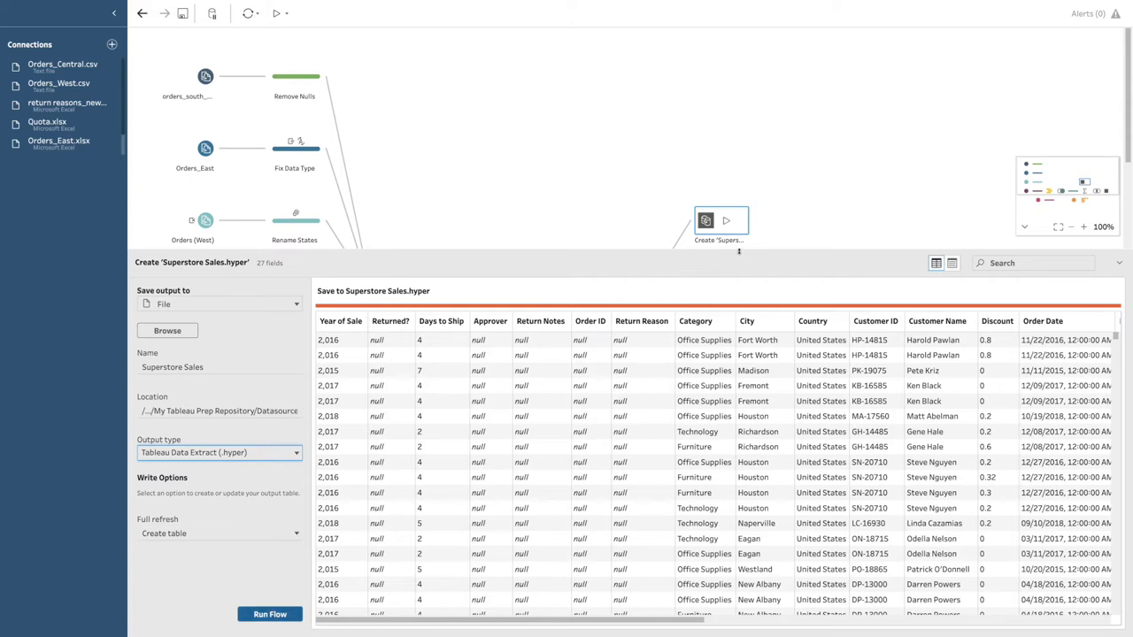
pyautogui.click(777, 225)
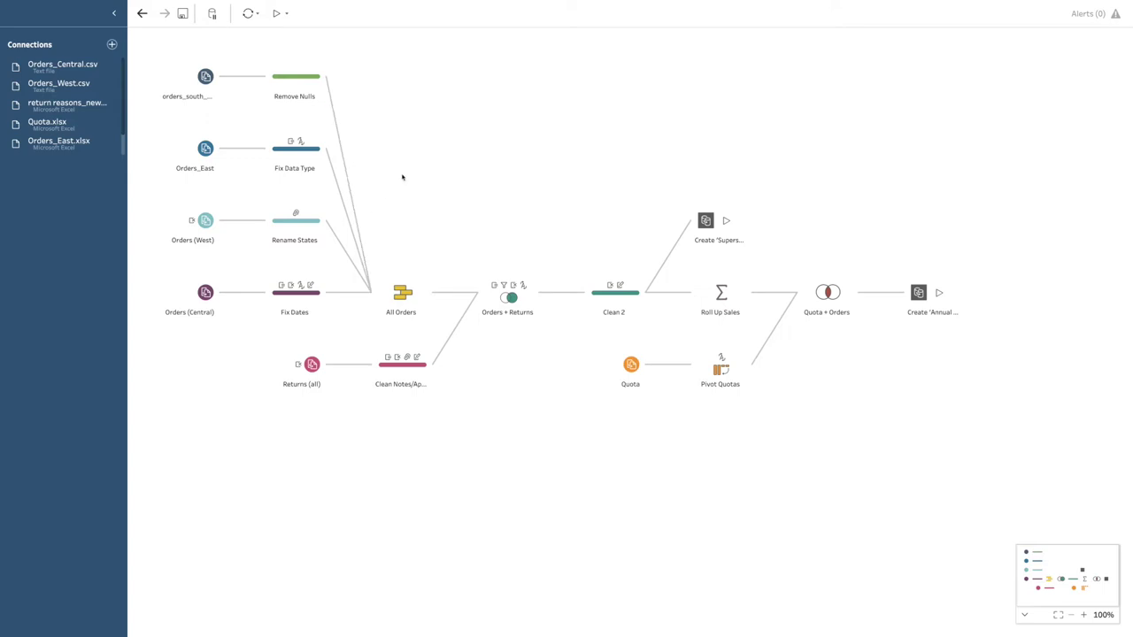
pyautogui.moveTo(138, 5)
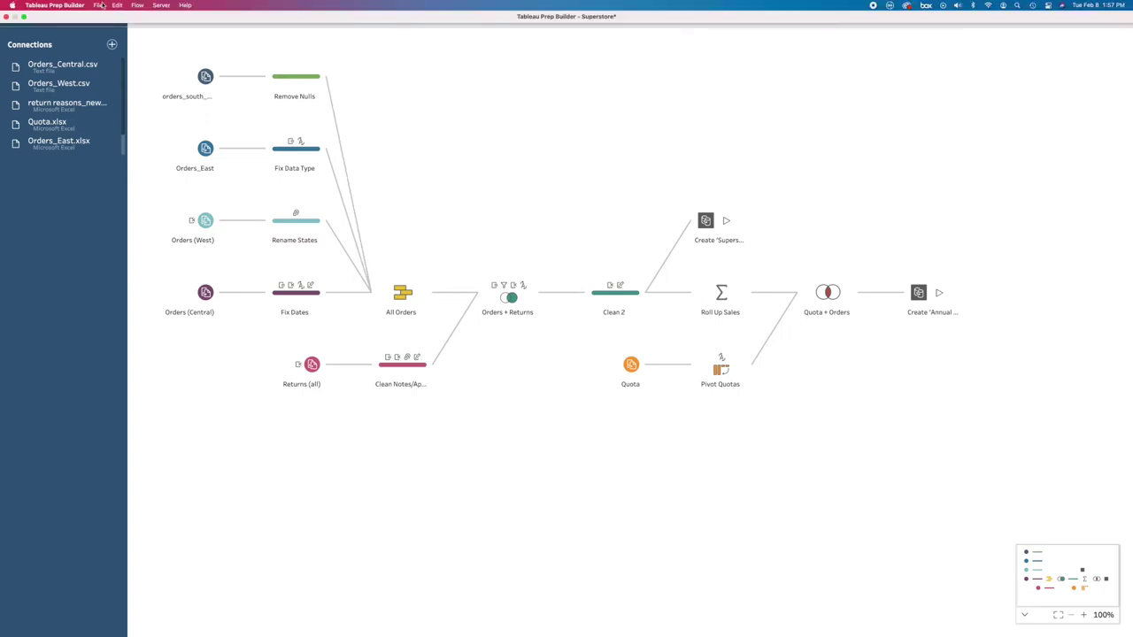
pyautogui.click(97, 4)
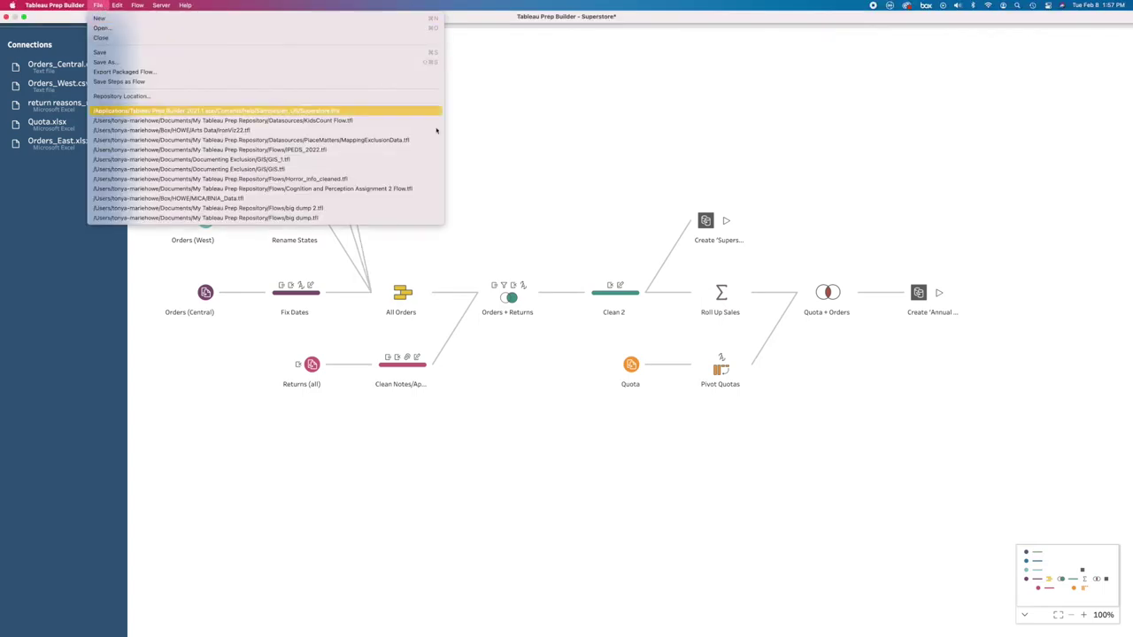
pyautogui.click(582, 174)
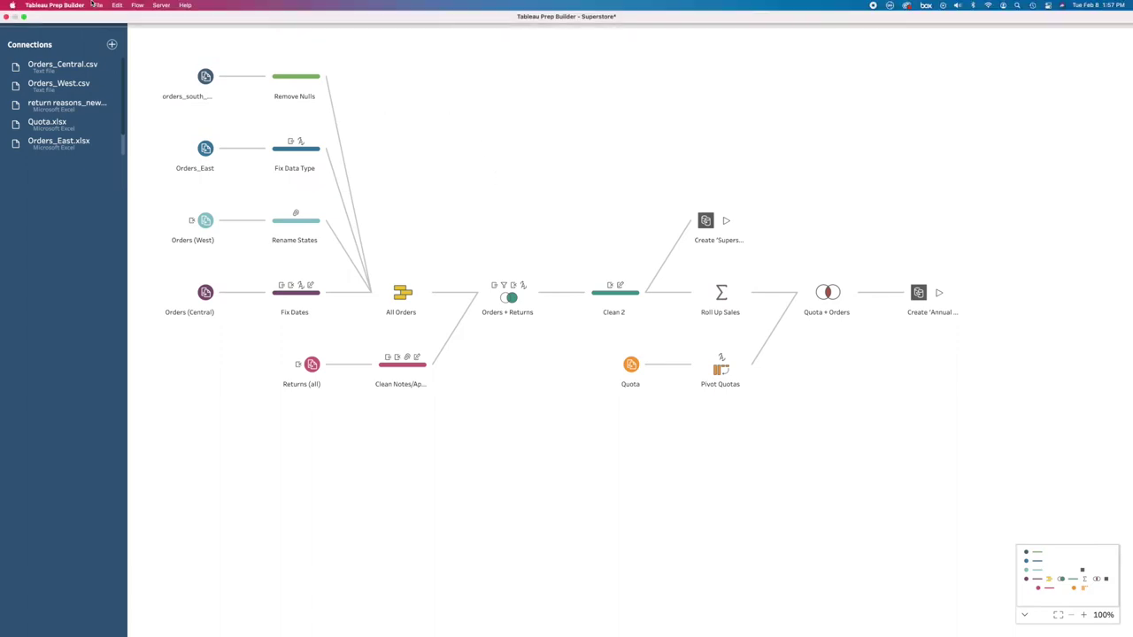
pyautogui.click(98, 4)
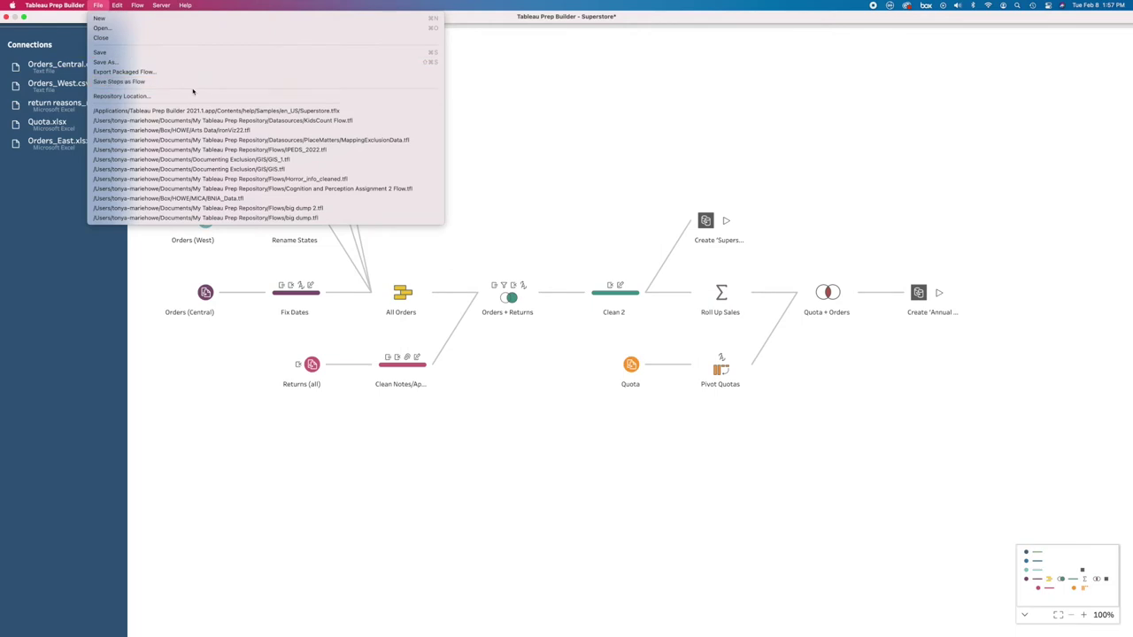
pyautogui.click(574, 193)
# Close the Superstore sample flow and return to the start page.
pyautogui.moveTo(94, 4)
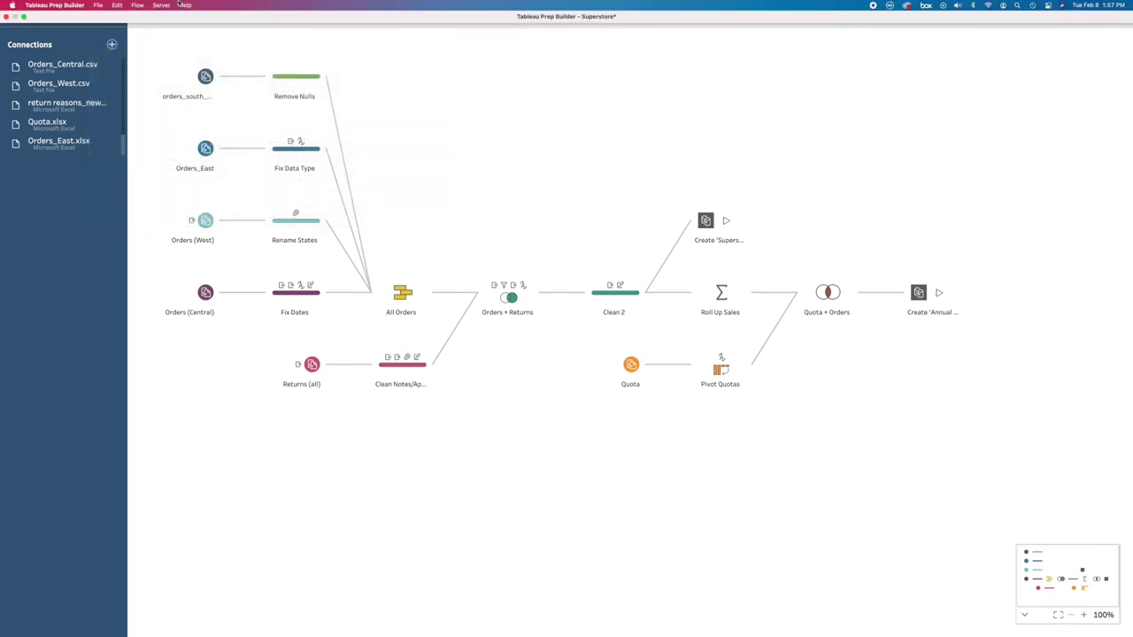
pyautogui.click(97, 6)
pyautogui.click(102, 38)
pyautogui.click(614, 348)
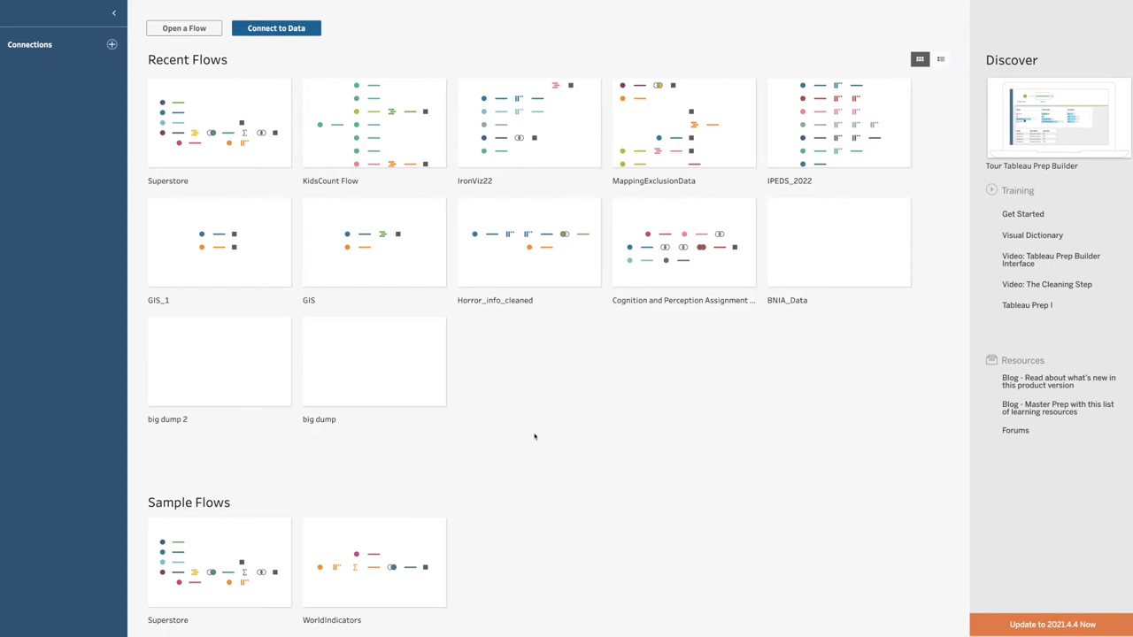
# Start a new text file connection and browse to the Dashboard Data folder on the Desktop.
pyautogui.click(285, 28)
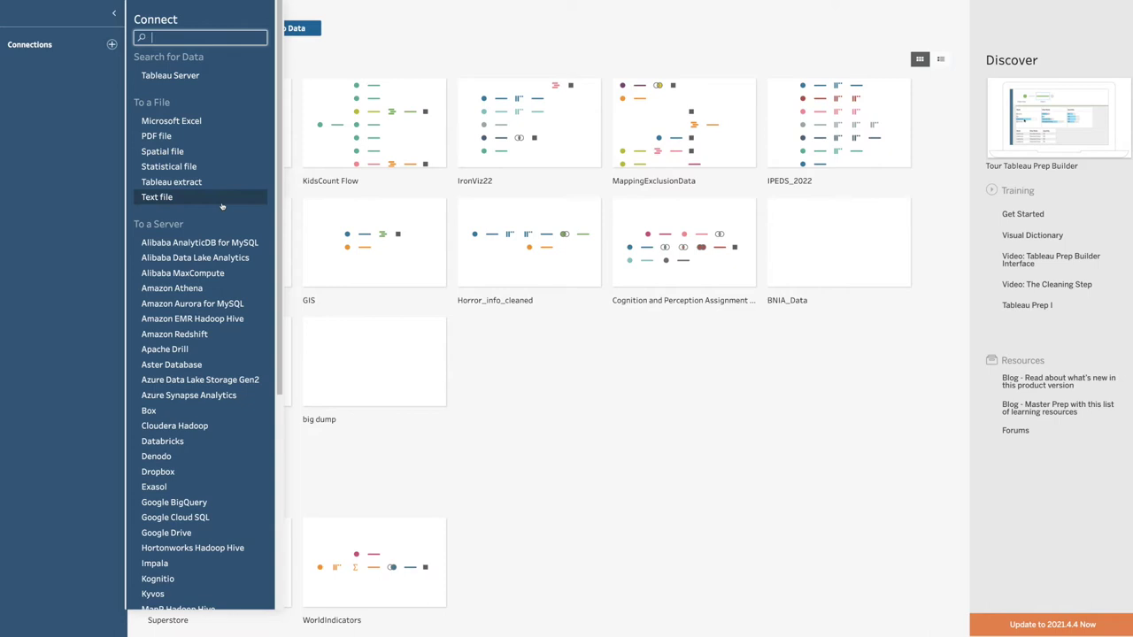
pyautogui.click(157, 197)
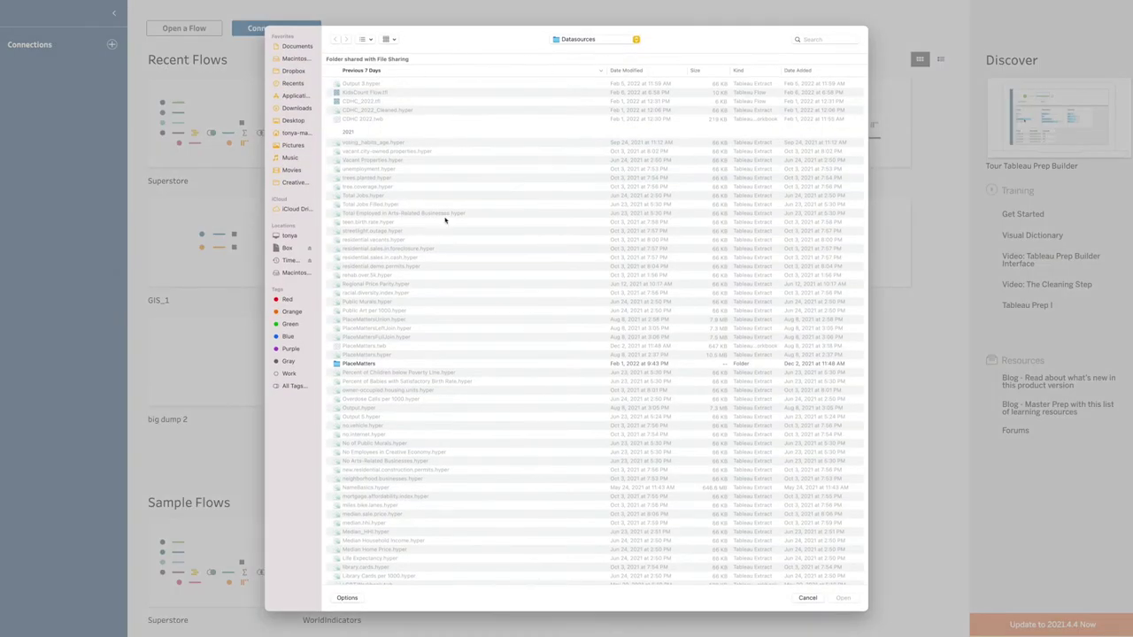
pyautogui.click(293, 122)
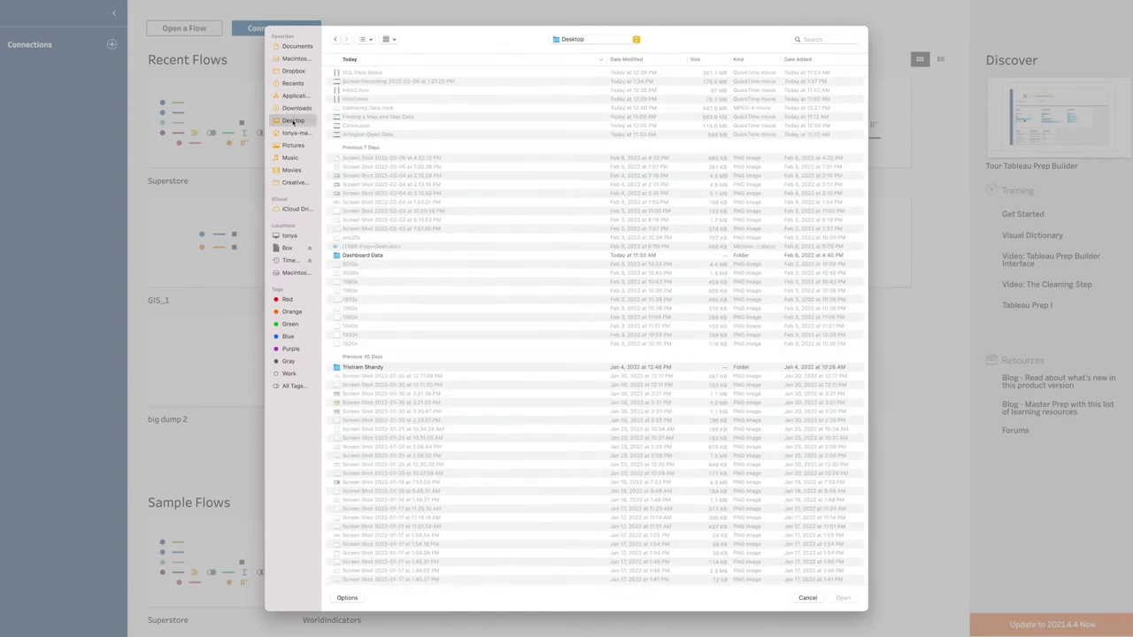
pyautogui.doubleClick(371, 256)
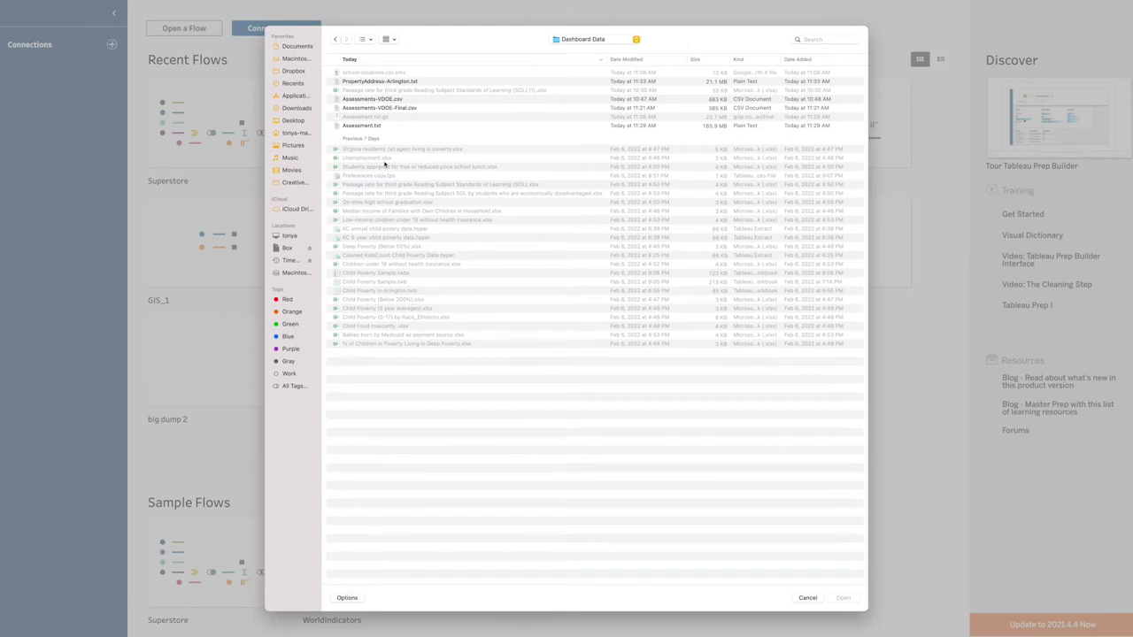
# Rename Assessment.txt to Housing Assessments from ARL.txt and move Assessments-VDOE.csv to the trash.
pyautogui.rightClick(363, 130)
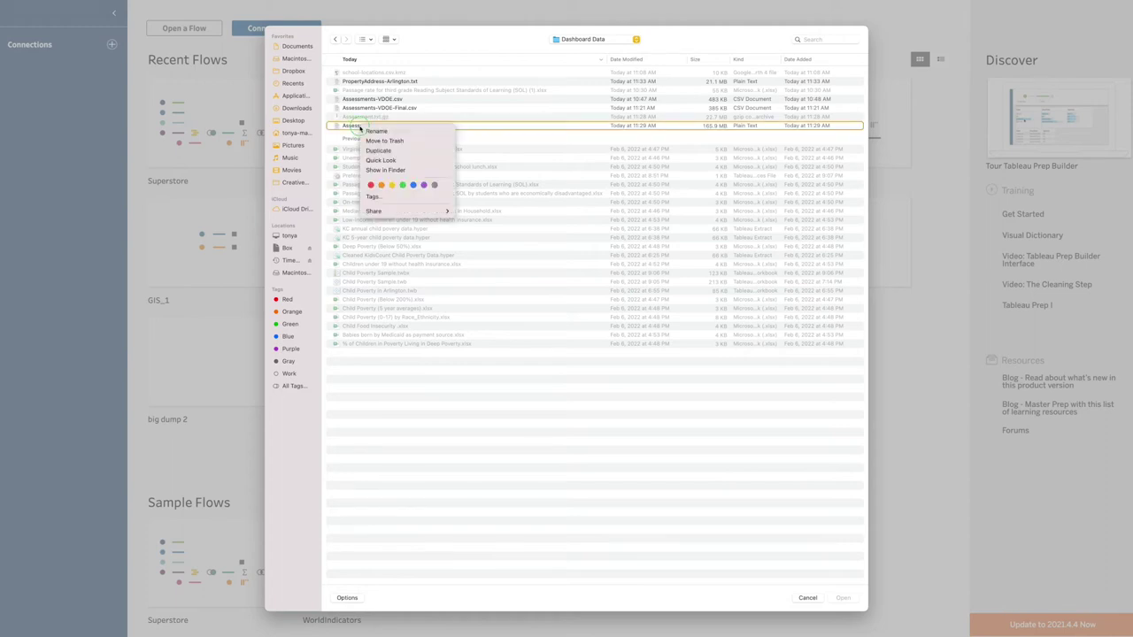
pyautogui.click(376, 131)
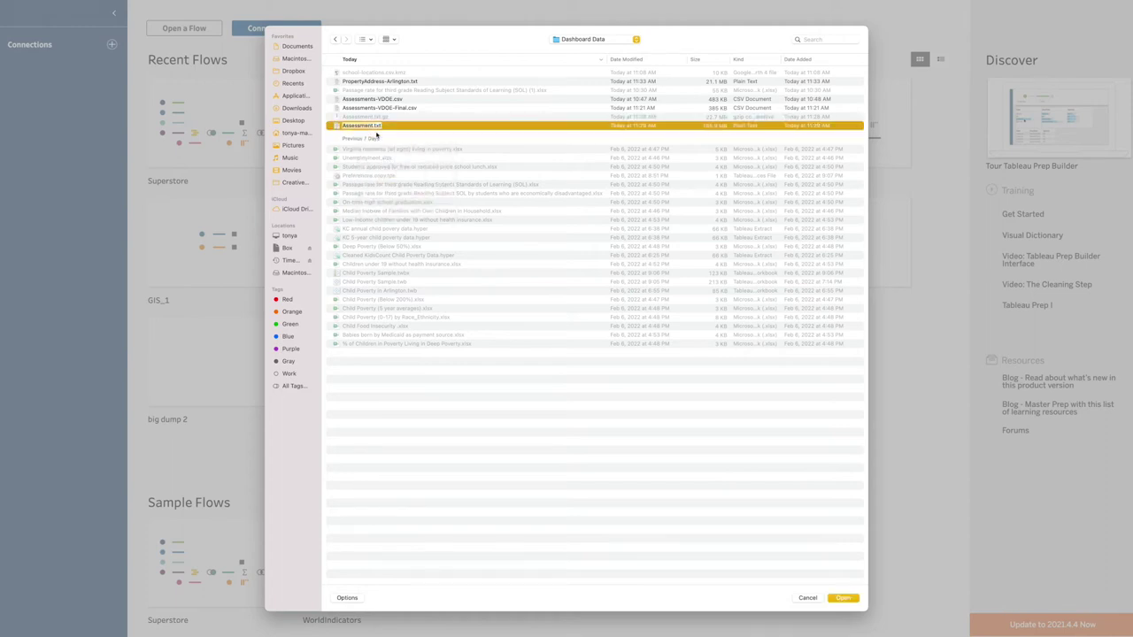
pyautogui.press('BackSpace')
pyautogui.write('Housing Assessments from Arl')
pyautogui.press('Return')
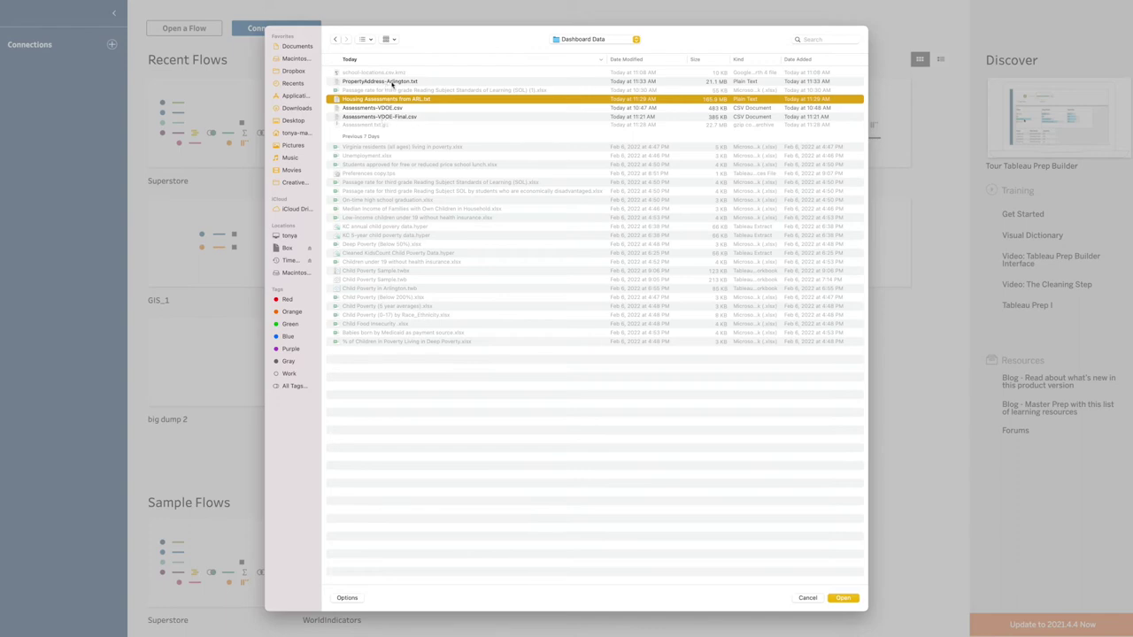
pyautogui.rightClick(372, 109)
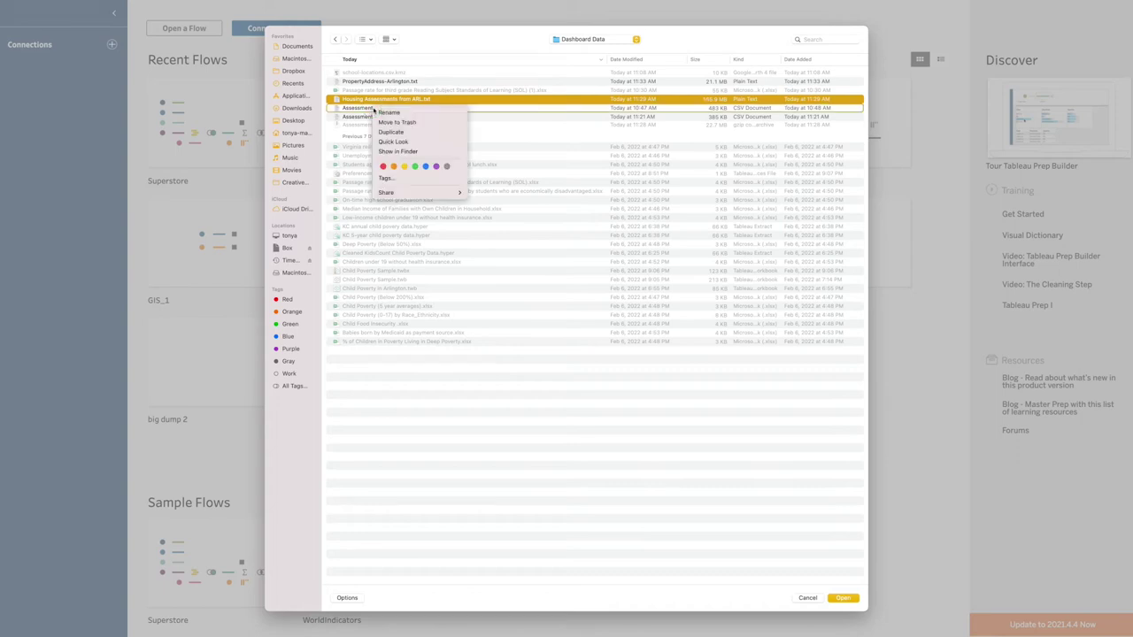
pyautogui.click(425, 122)
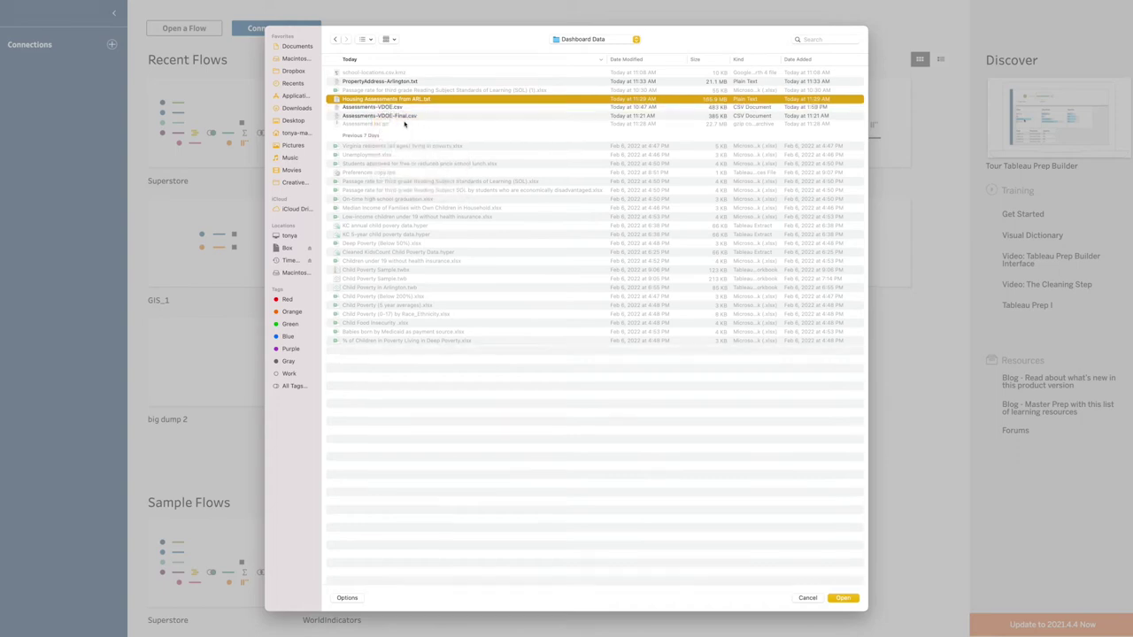
# Connect to PropertyAddress-Arlington.txt, Housing Assessments from ARL.txt and Assessments-VDOE-Final.csv together.
pyautogui.click(378, 83)
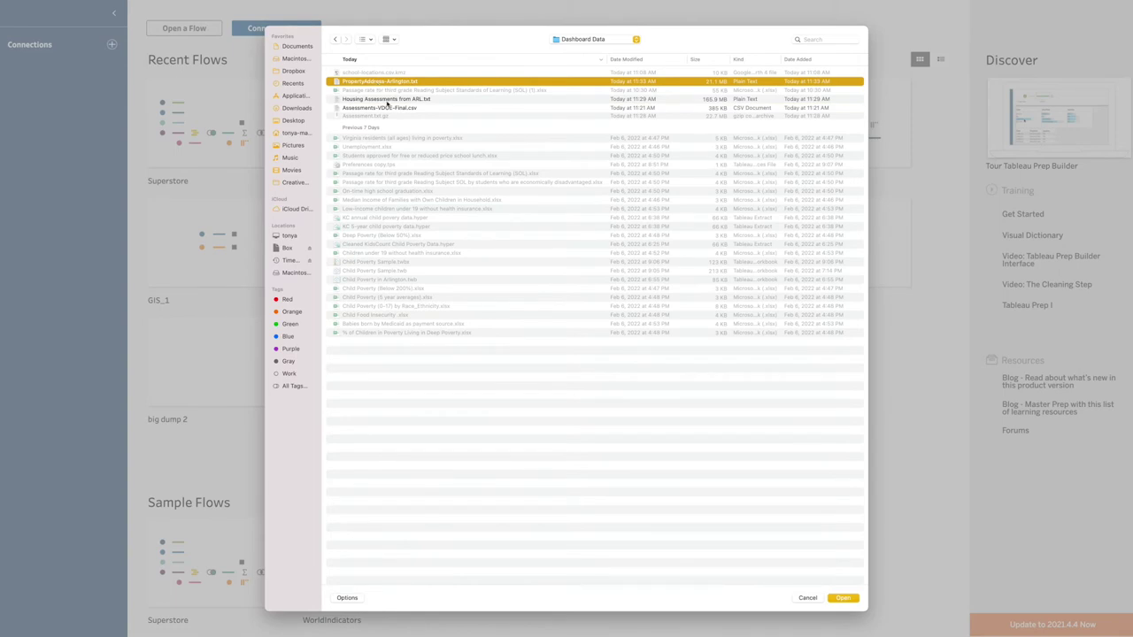
pyautogui.keyDown('super'); pyautogui.click(386, 101); pyautogui.keyUp('super')
pyautogui.keyDown('super'); pyautogui.click(386, 108); pyautogui.keyUp('super')
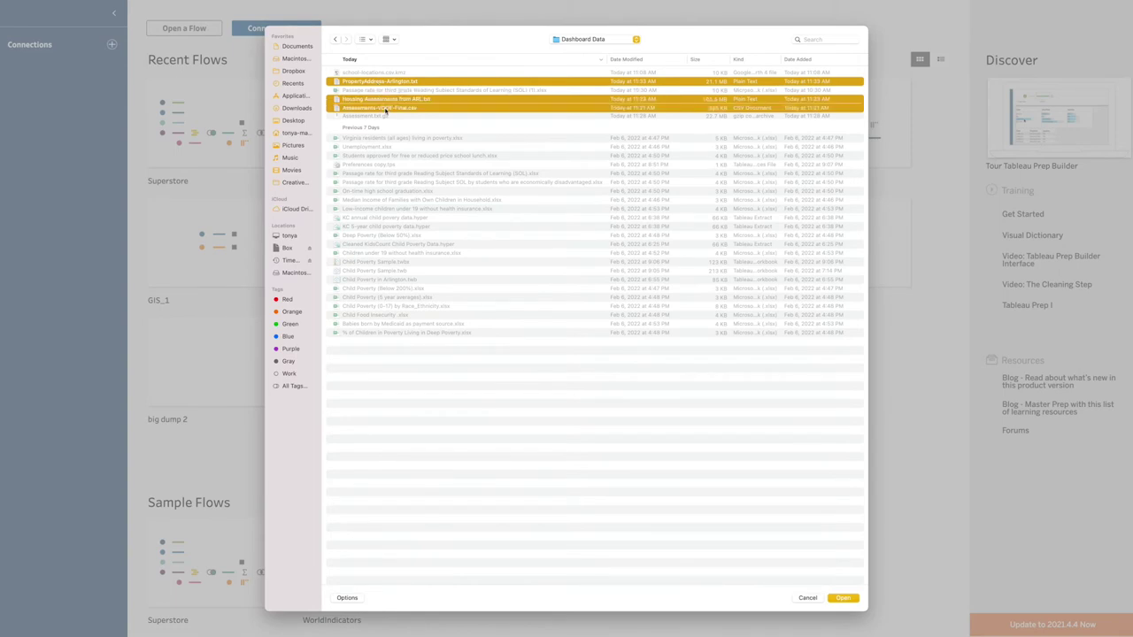
pyautogui.click(840, 598)
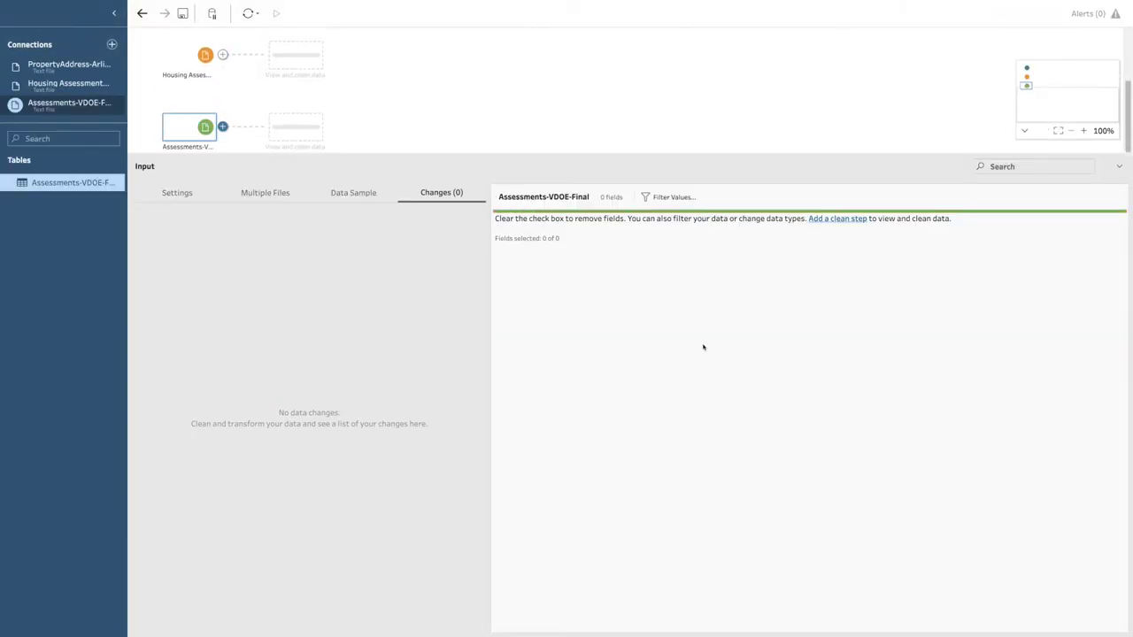
# Add a cleaning step to each of the three inputs: property addresses, housing assessments and VDOE assessments.
pyautogui.moveTo(491, 167); pyautogui.dragTo(516, 496)
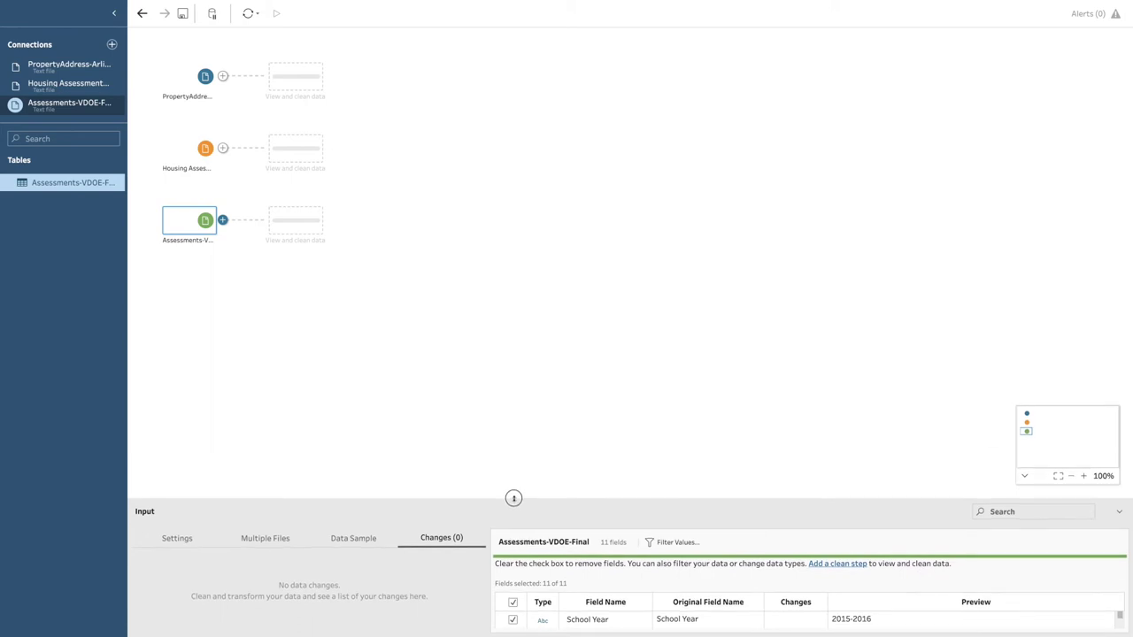
pyautogui.moveTo(151, 61); pyautogui.dragTo(260, 310)
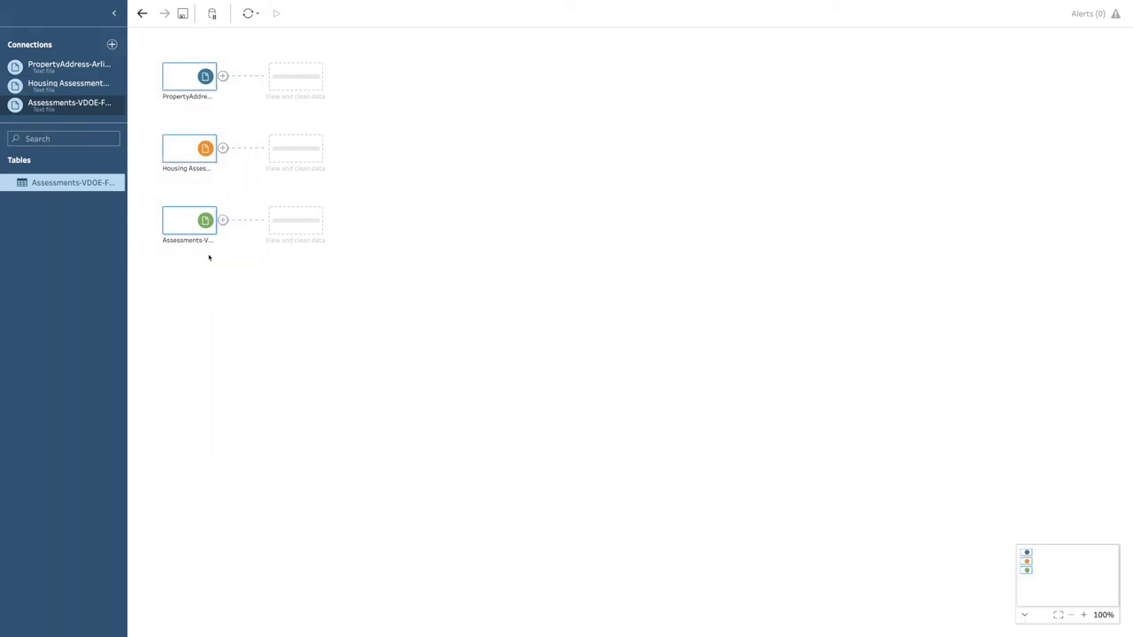
pyautogui.click(261, 277)
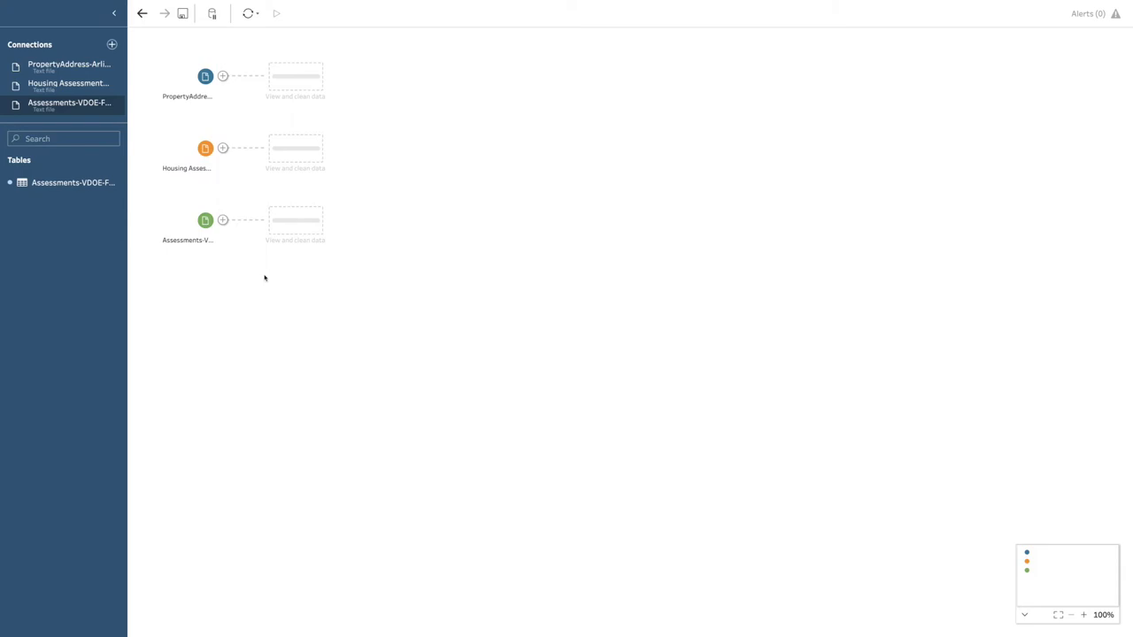
pyautogui.click(287, 78)
pyautogui.click(292, 150)
pyautogui.click(291, 235)
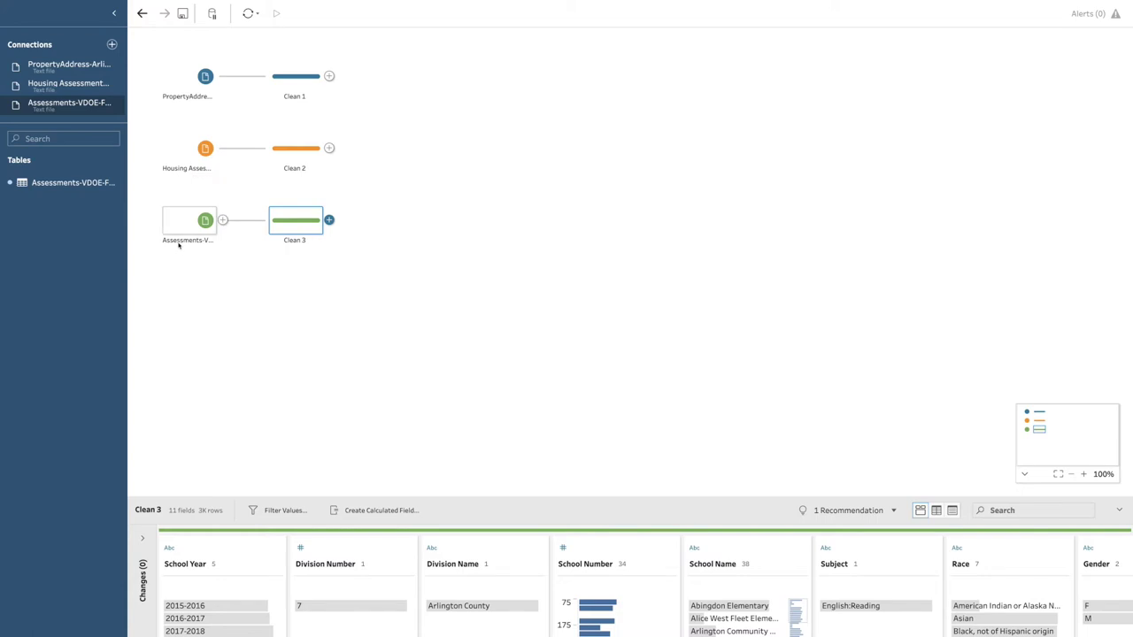
pyautogui.click(223, 334)
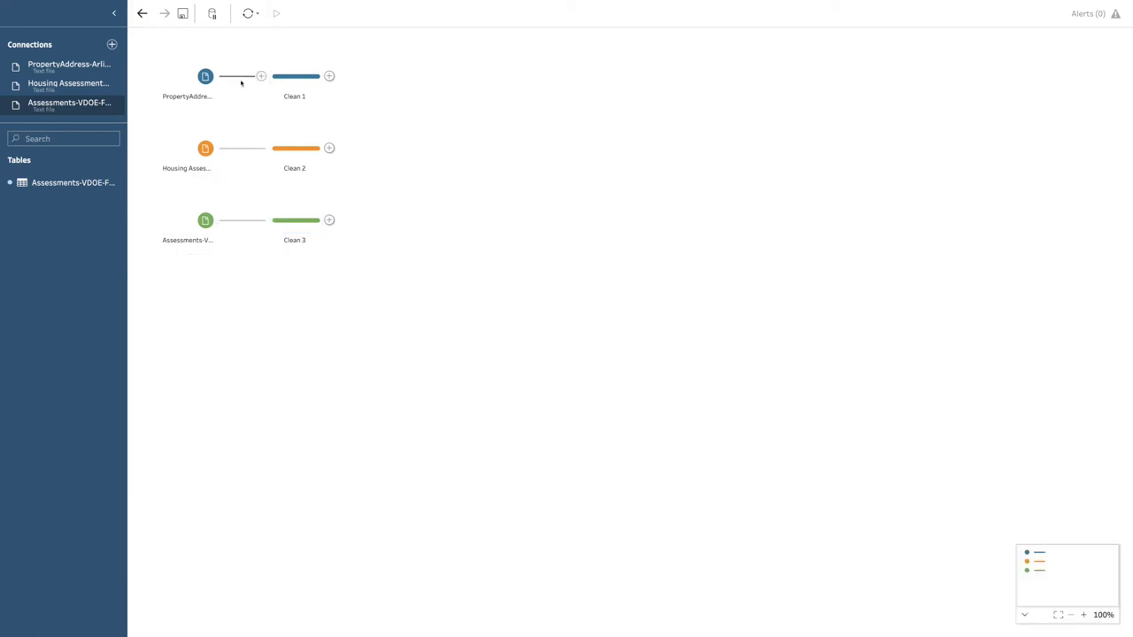
# Examine the property address fields in the Clean 1 step, from the street and city fields through the owner fields.
pyautogui.click(311, 81)
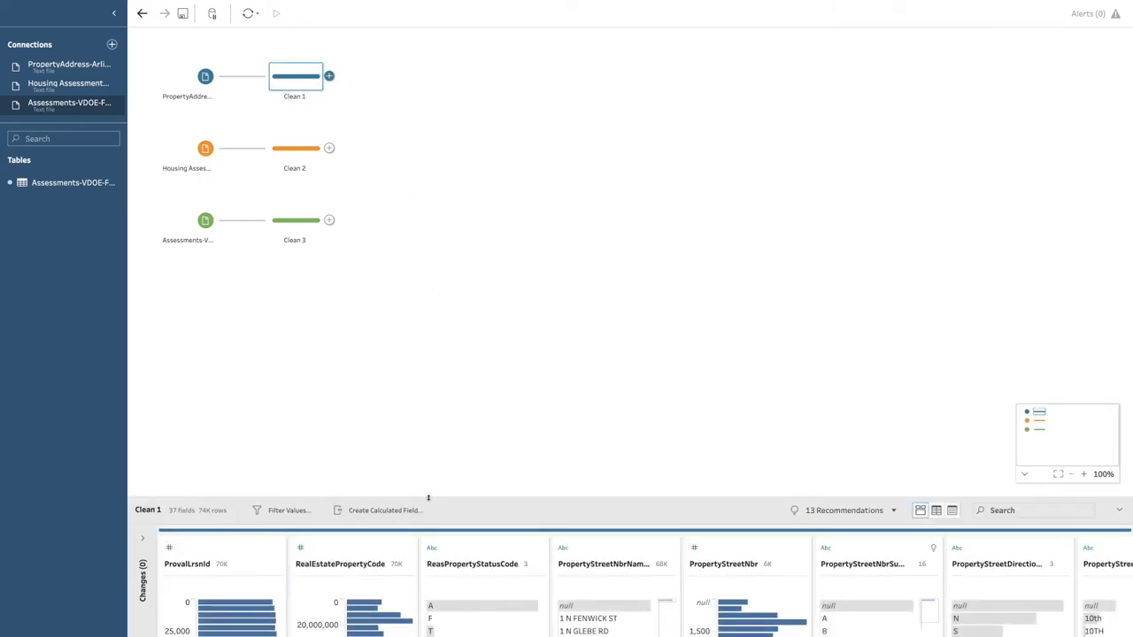
pyautogui.moveTo(429, 498); pyautogui.dragTo(413, 268)
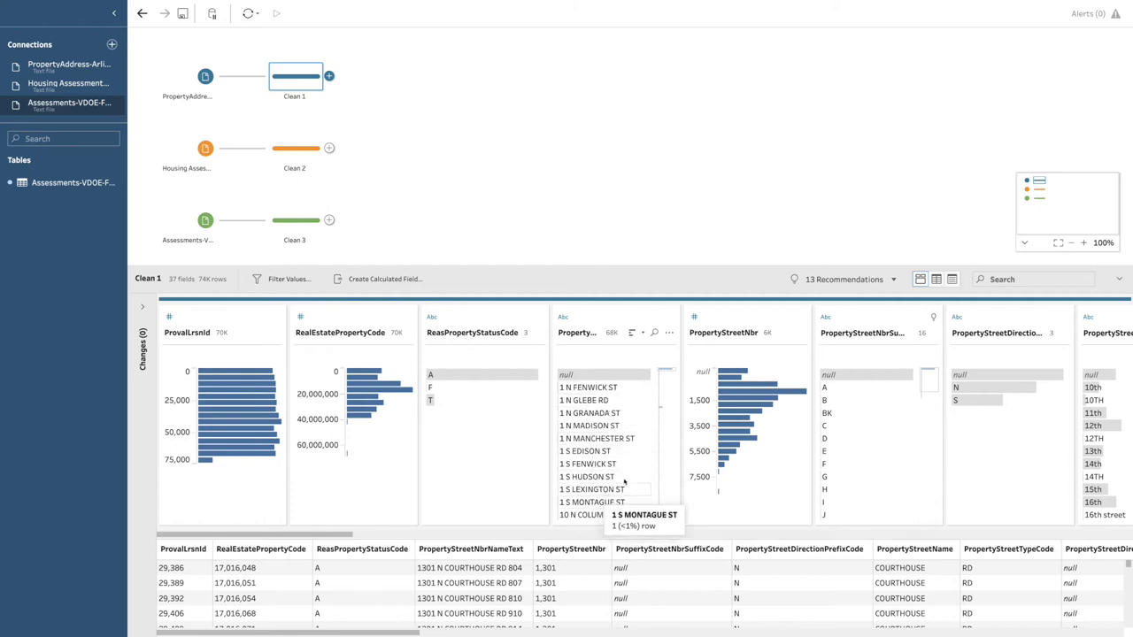
pyautogui.hscroll(3, 752, 465)
pyautogui.hscroll(-3, 743, 460)
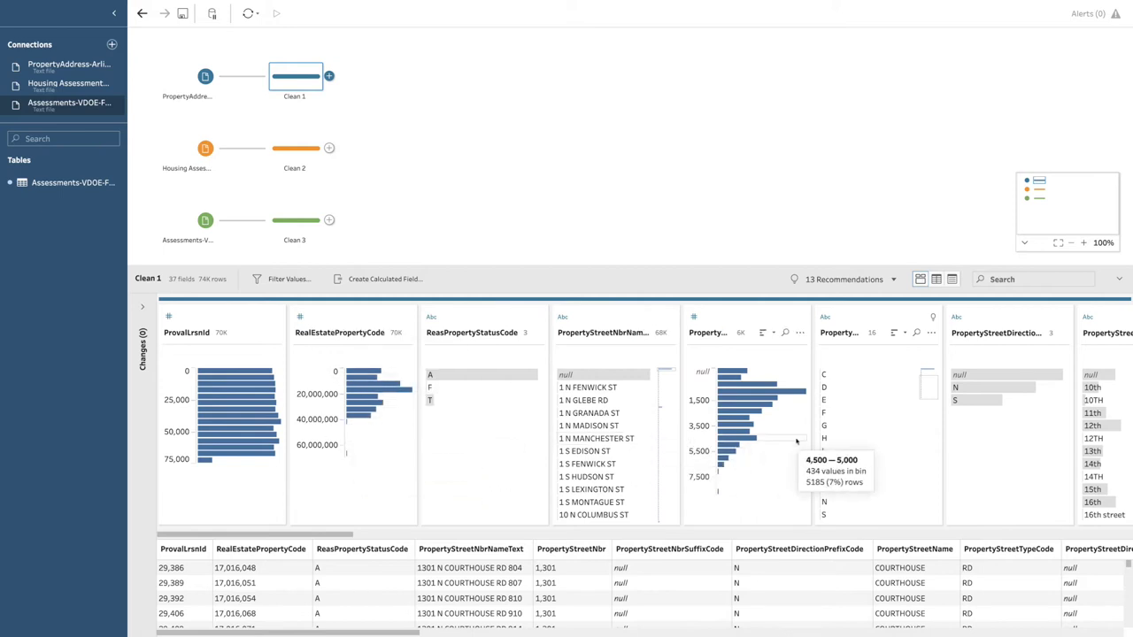
pyautogui.hscroll(3, 796, 441)
pyautogui.hscroll(5, 797, 440)
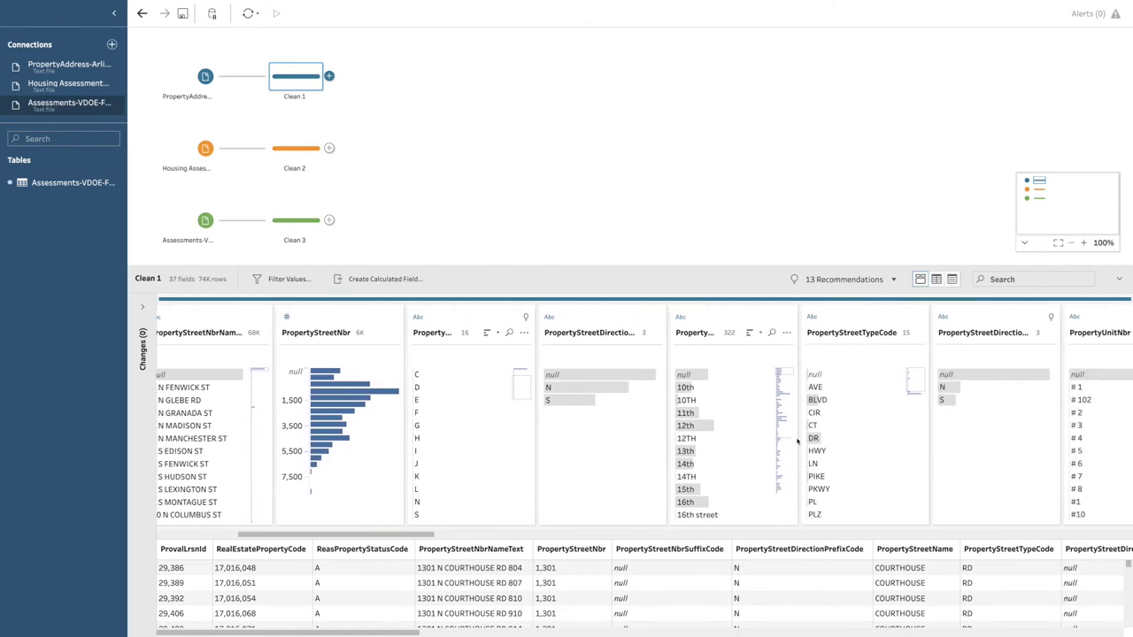
pyautogui.hscroll(5, 796, 440)
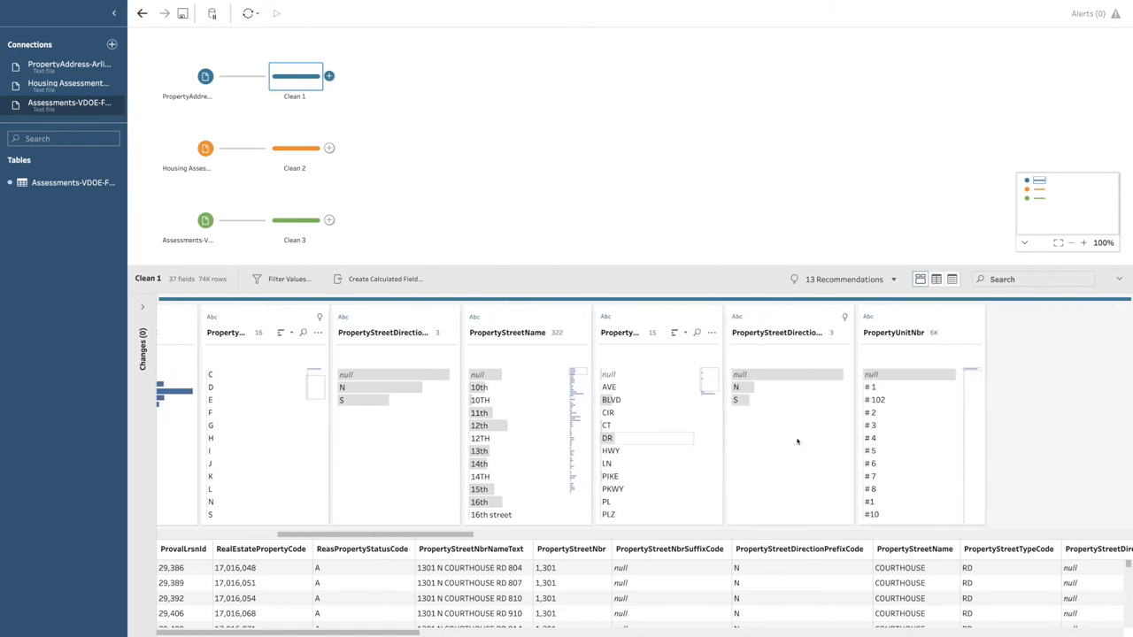
pyautogui.hscroll(1, 796, 441)
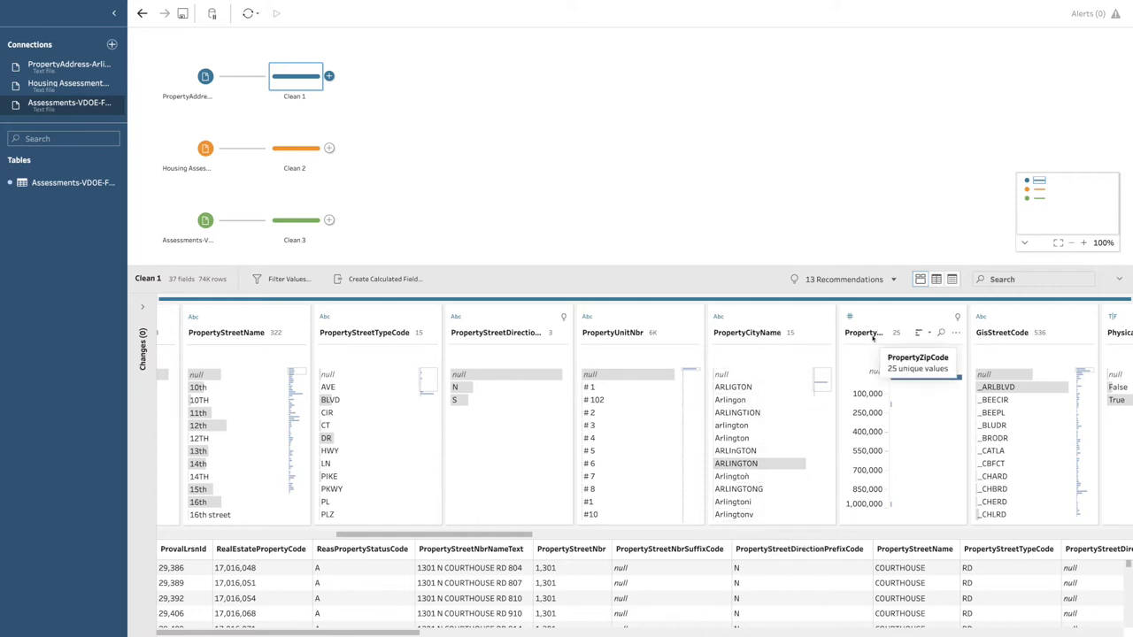
pyautogui.hscroll(5, 908, 418)
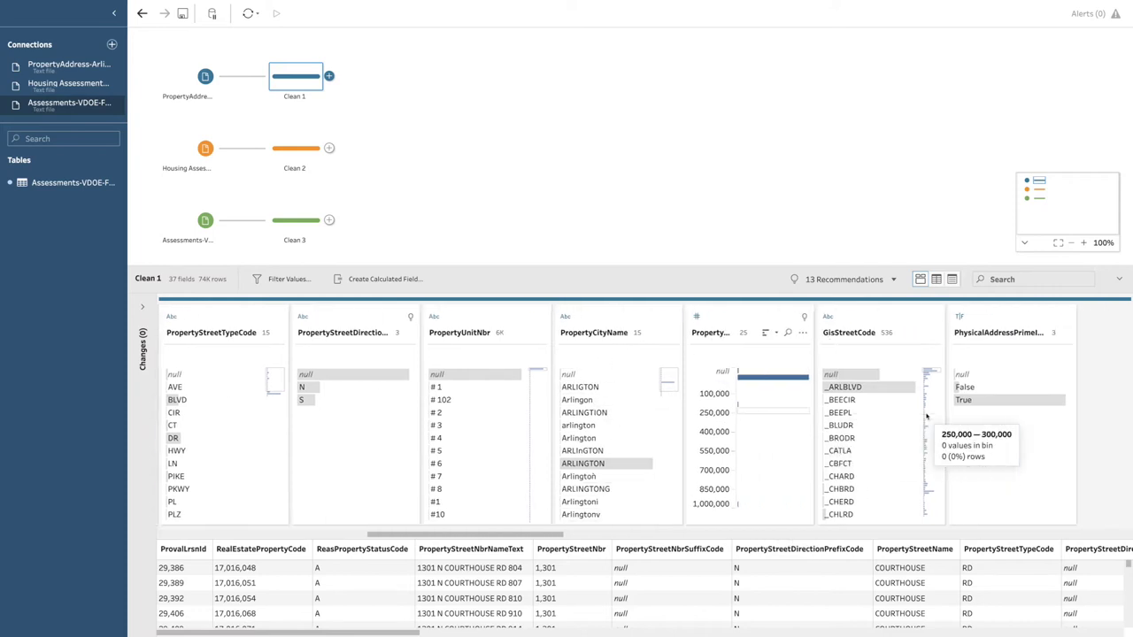
pyautogui.hscroll(5, 927, 416)
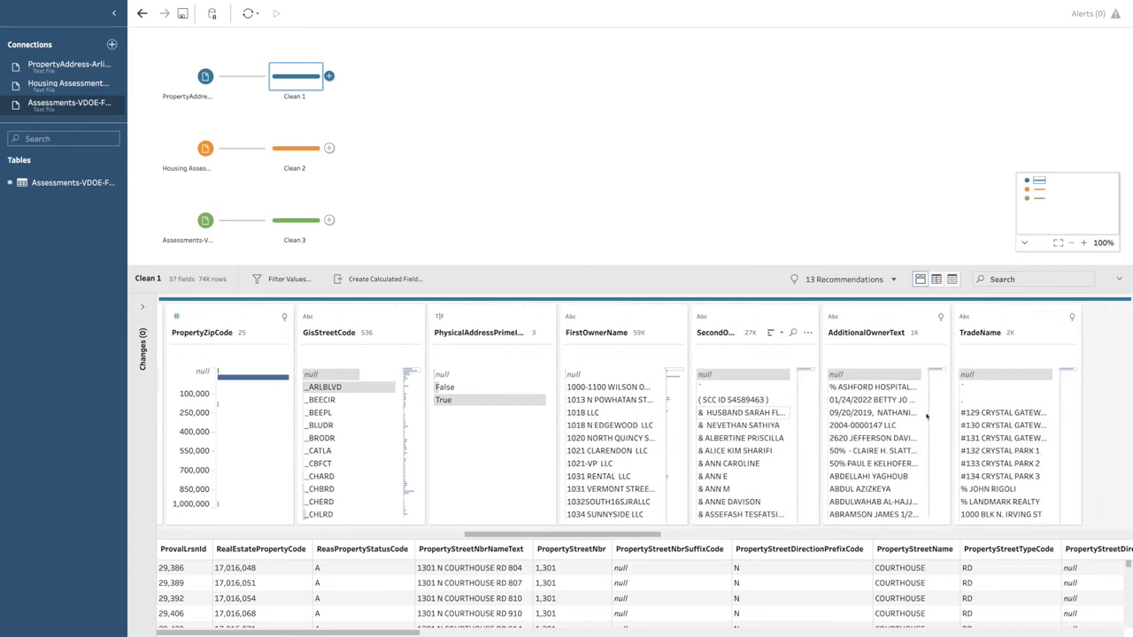
pyautogui.hscroll(8, 925, 412)
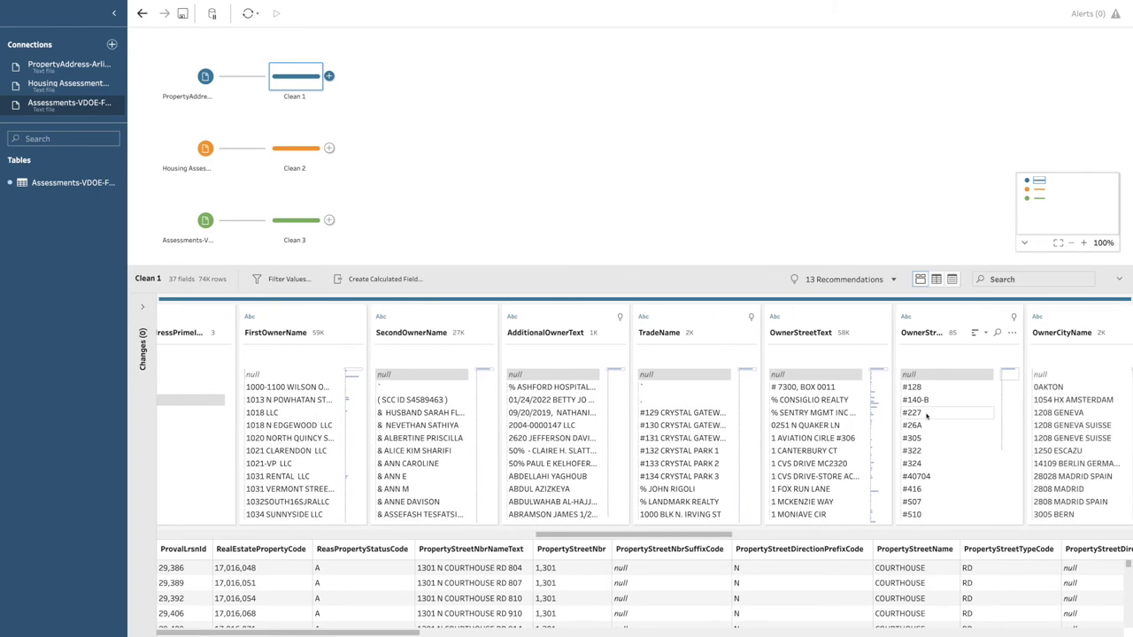
pyautogui.click(681, 190)
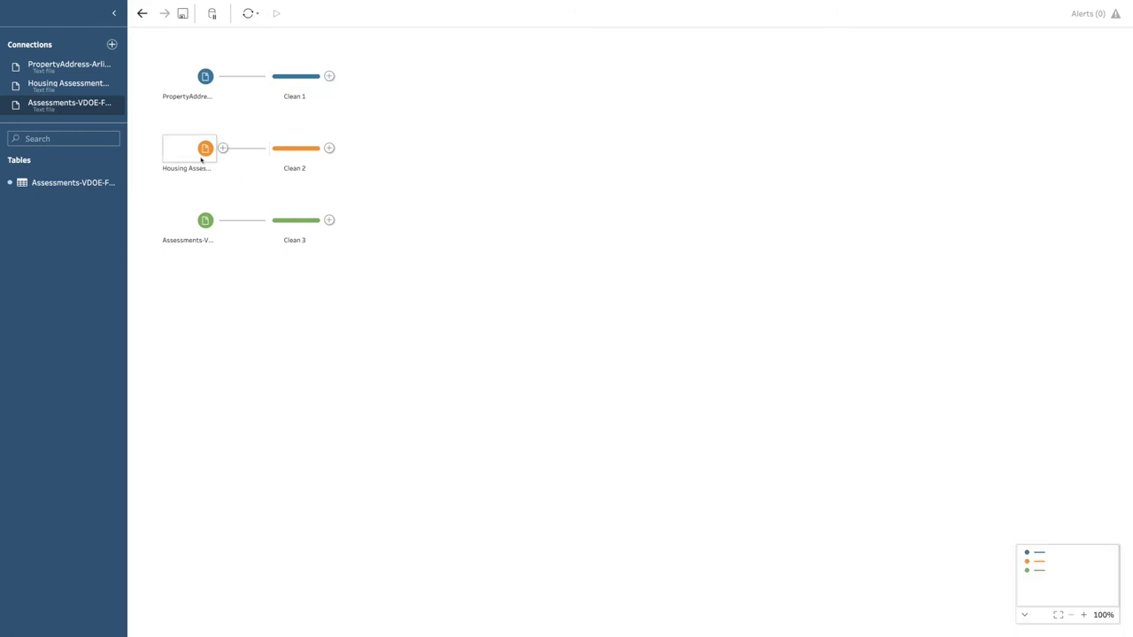
# Examine the housing assessment fields in the Clean 2 step, checking the RealEstatePropertyCode values through the data rows.
pyautogui.click(304, 155)
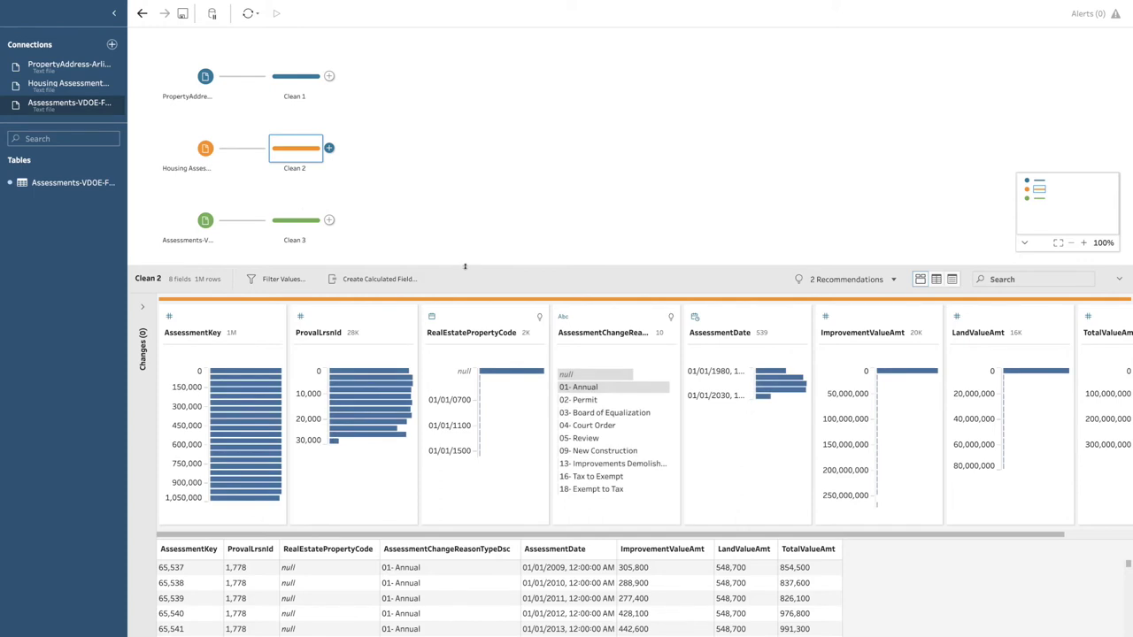
pyautogui.moveTo(464, 266)
pyautogui.mouseDown()
pyautogui.moveTo(465, 287)
pyautogui.moveTo(470, 264)
pyautogui.mouseUp()
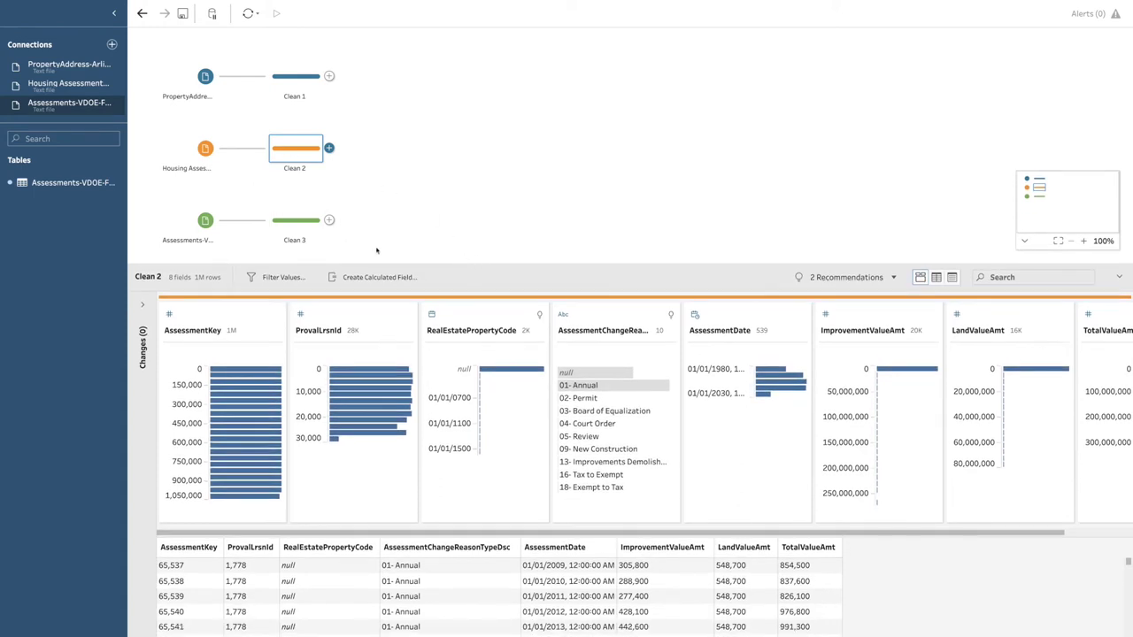
pyautogui.click(460, 262)
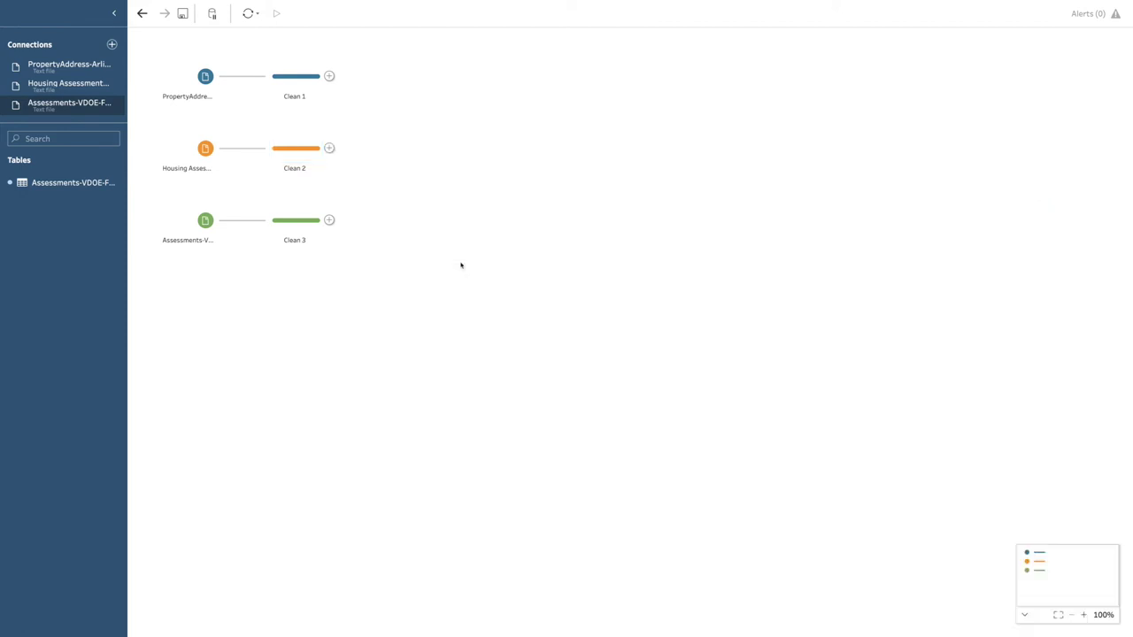
pyautogui.click(293, 167)
pyautogui.moveTo(460, 265); pyautogui.dragTo(454, 160)
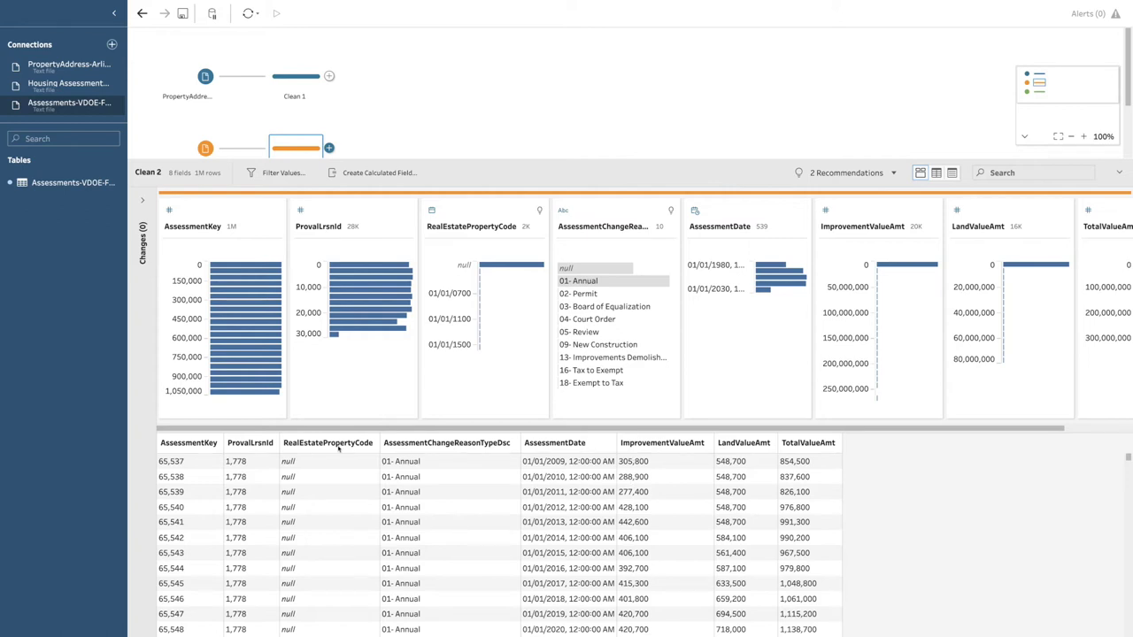
pyautogui.click(326, 448)
pyautogui.scroll(-10, 325, 538)
pyautogui.scroll(-12, 325, 539)
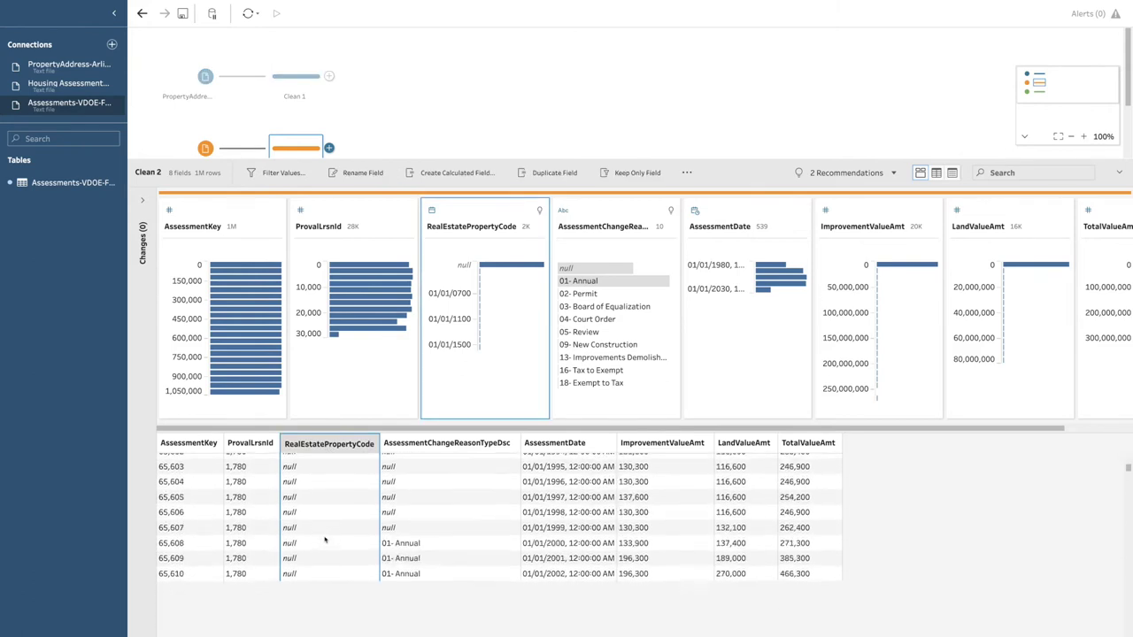
pyautogui.scroll(-8, 325, 539)
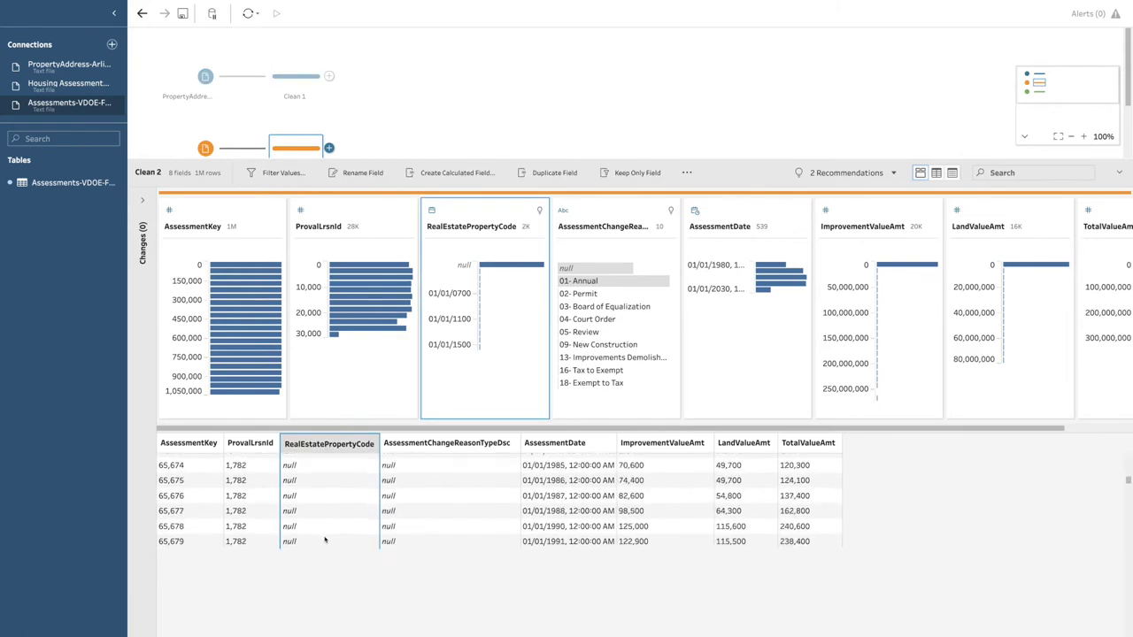
pyautogui.scroll(-18, 324, 539)
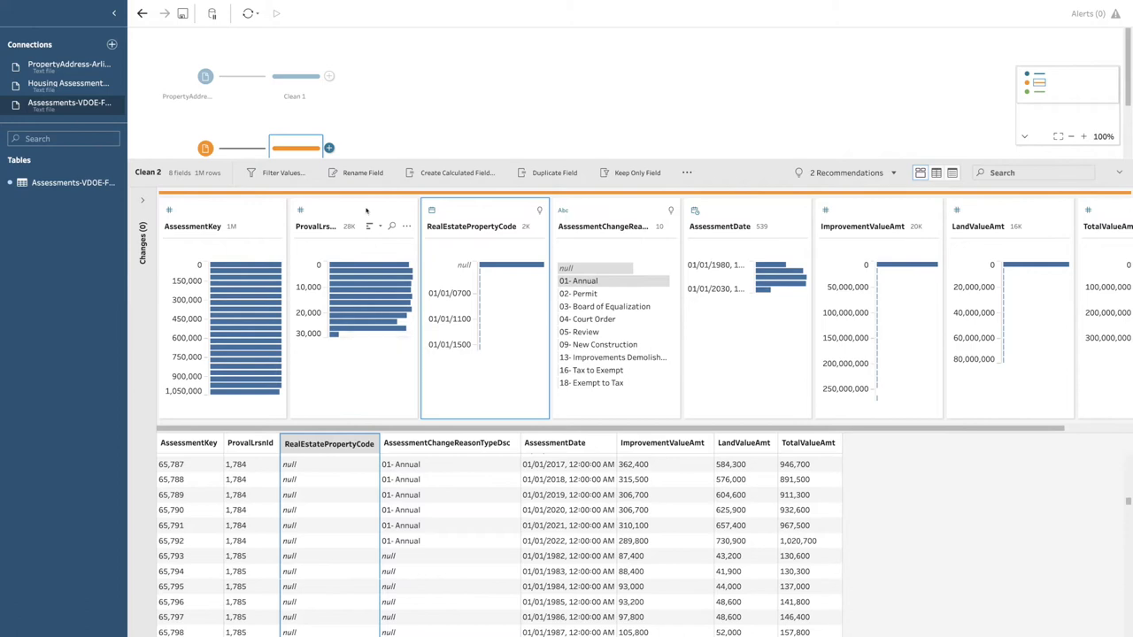
pyautogui.click(367, 112)
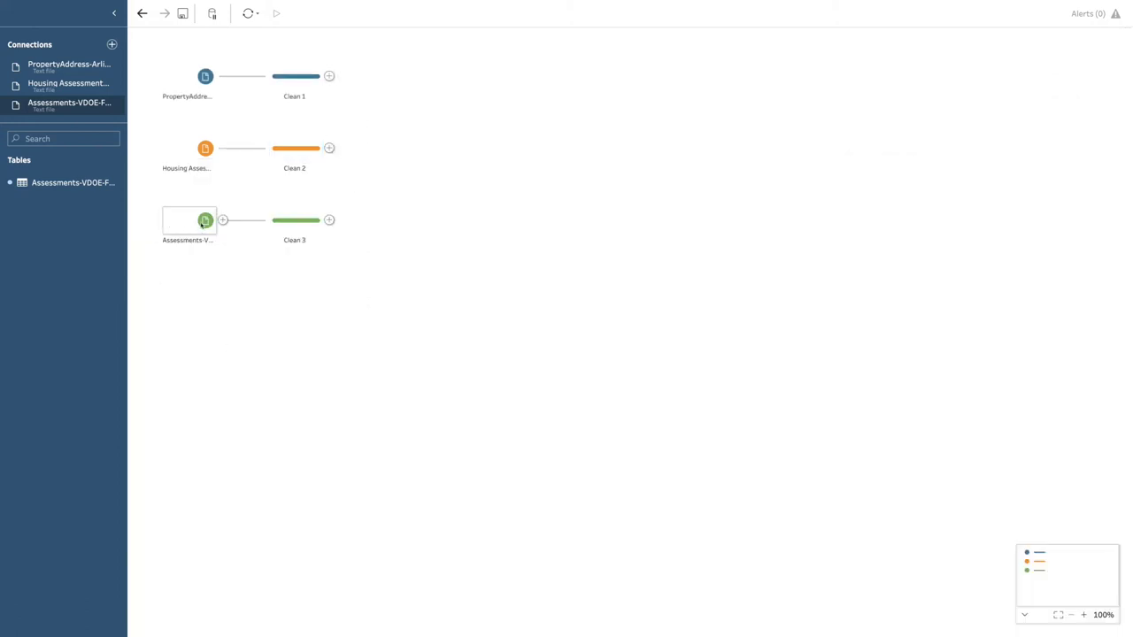
# Examine the VDOE assessment input fields and the Clean 3 rows, checking the Pass Rate and School Name values.
pyautogui.click(197, 224)
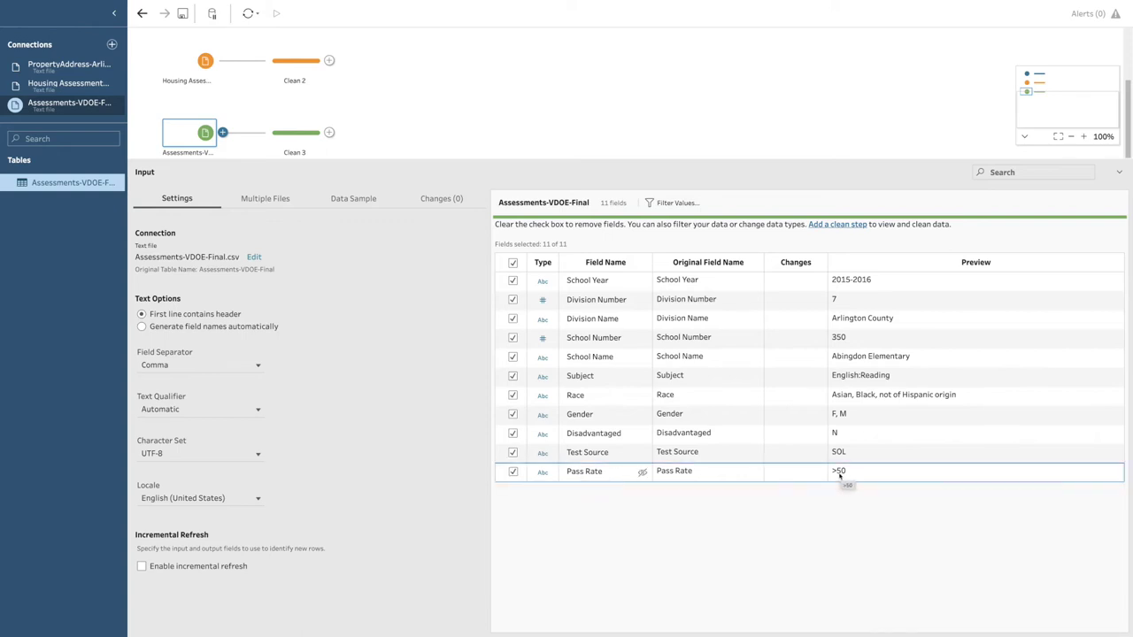
pyautogui.click(411, 144)
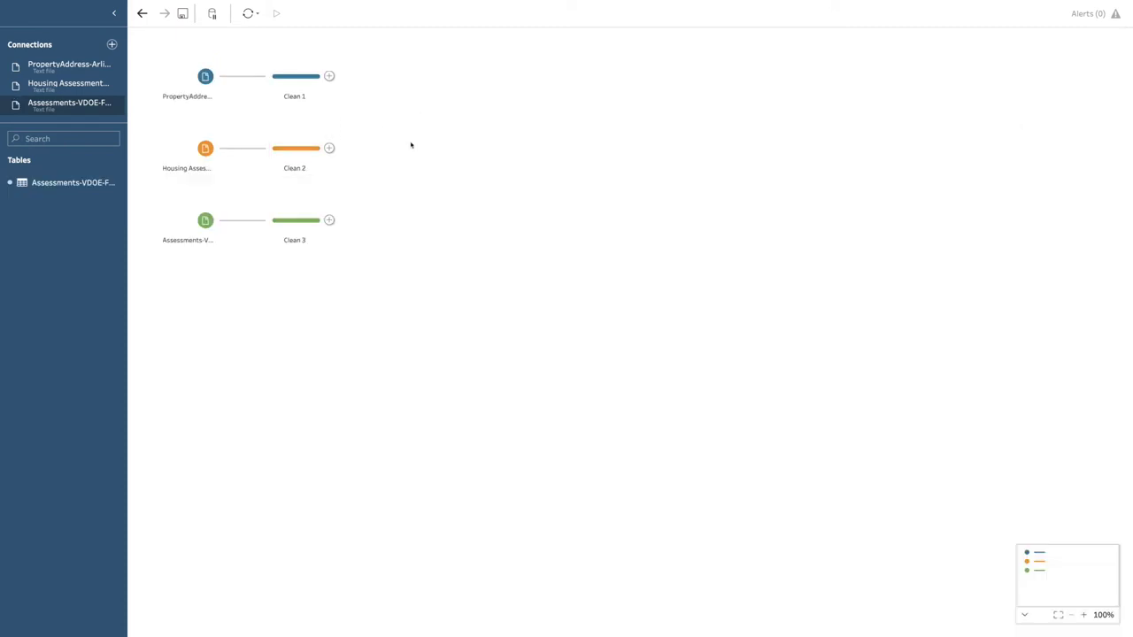
pyautogui.click(295, 220)
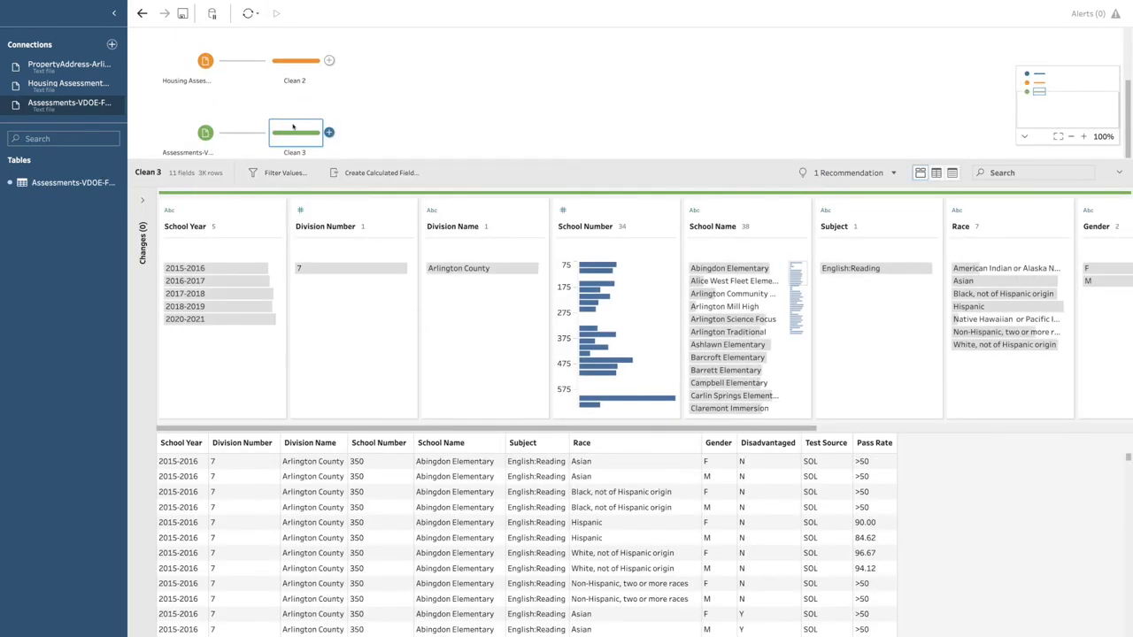
pyautogui.moveTo(437, 159); pyautogui.dragTo(437, 200)
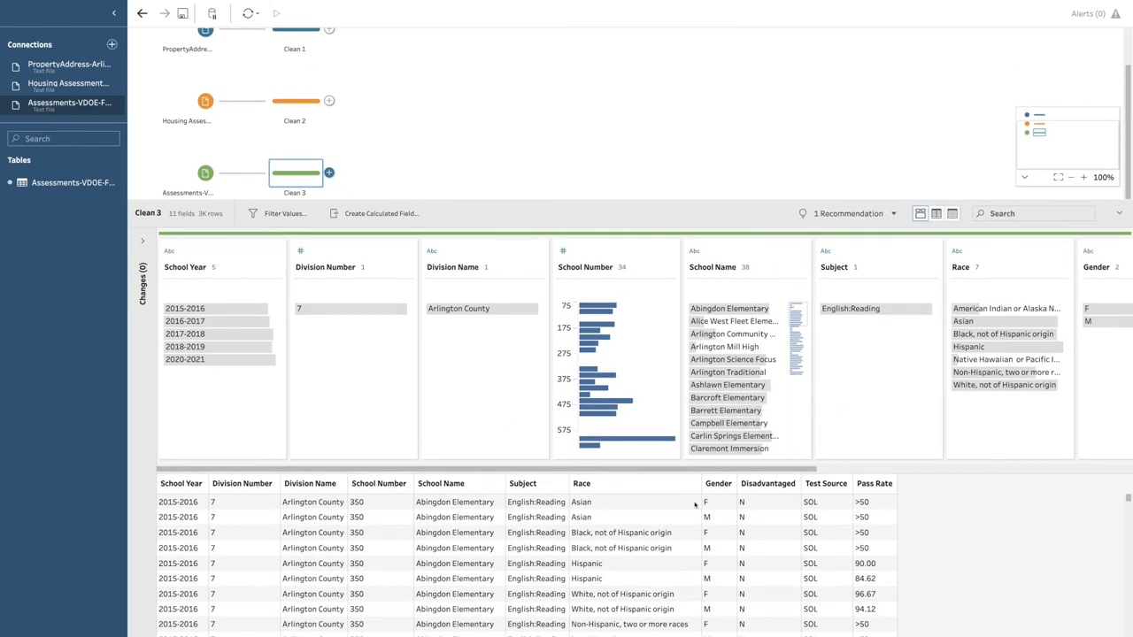
pyautogui.click(868, 566)
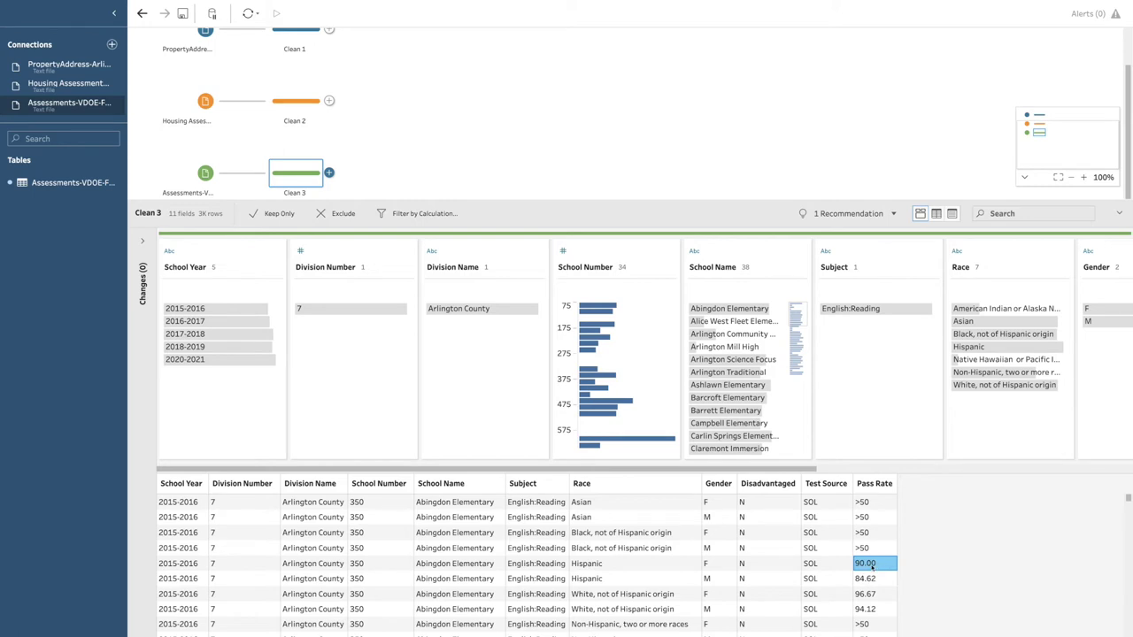
pyautogui.scroll(-1, 863, 588)
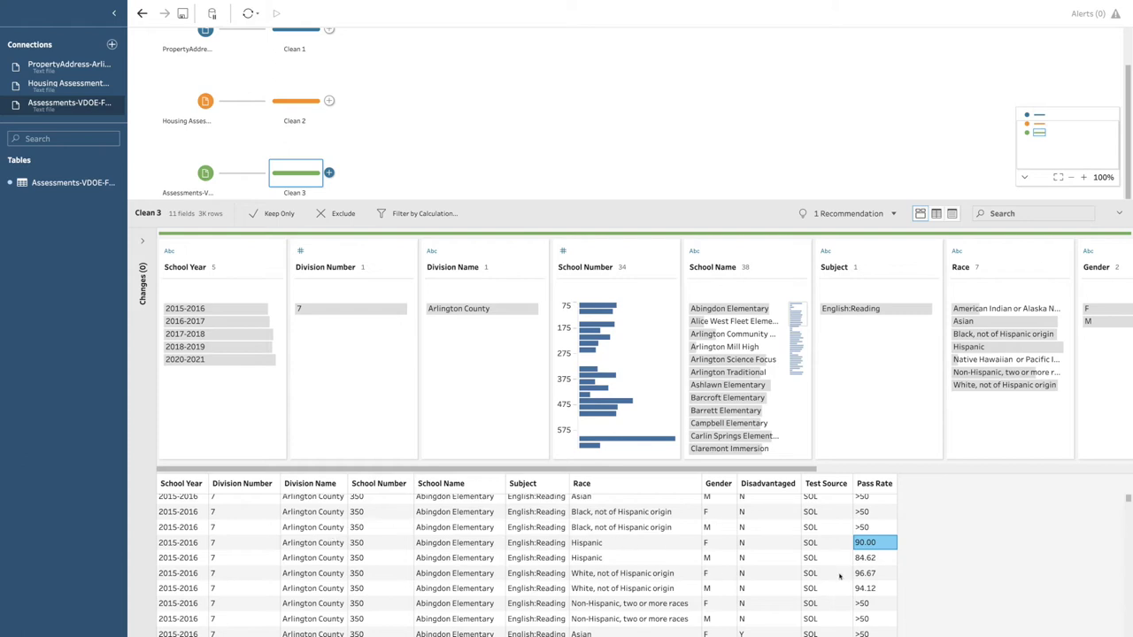
pyautogui.click(442, 517)
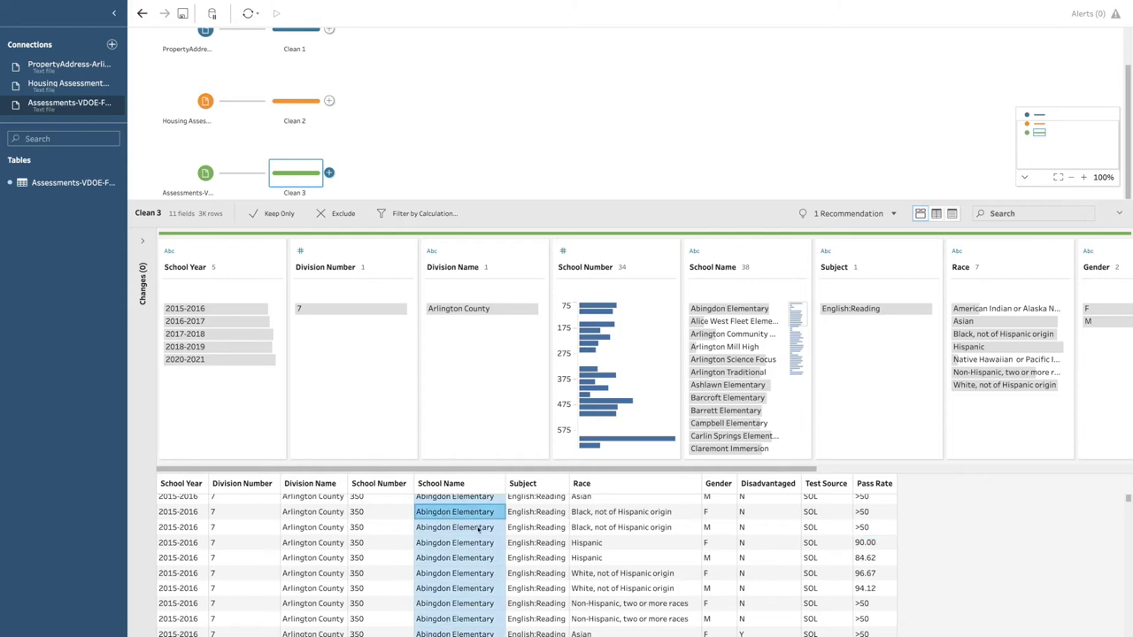
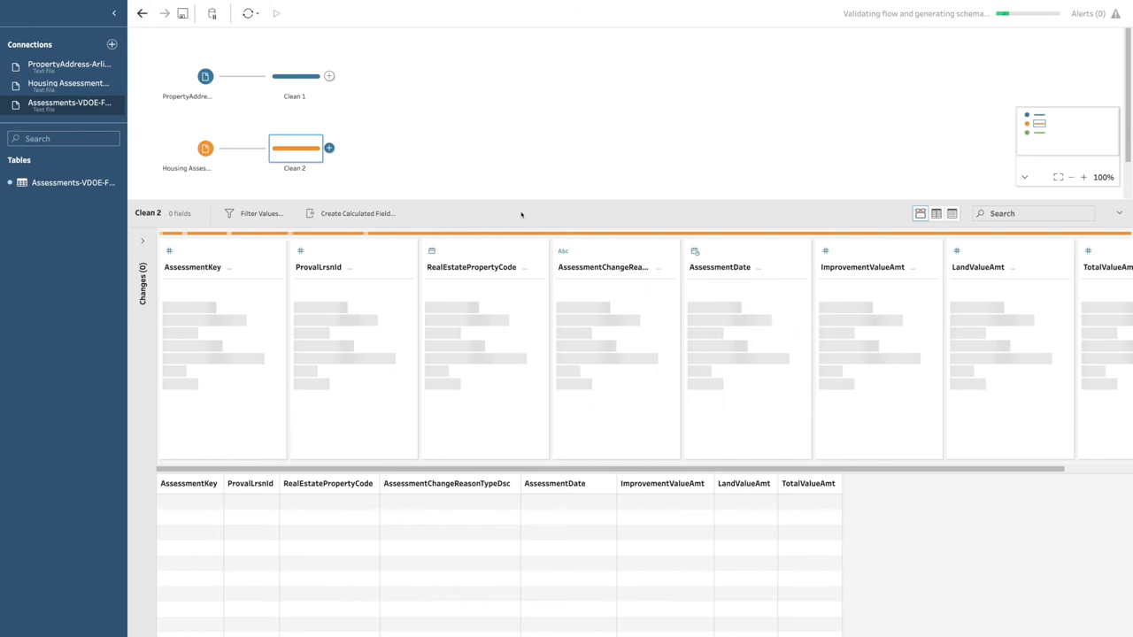
# Change the data type of RealEstatePropertyCode in the Clean 2 step to Number (whole).
pyautogui.click(431, 253)
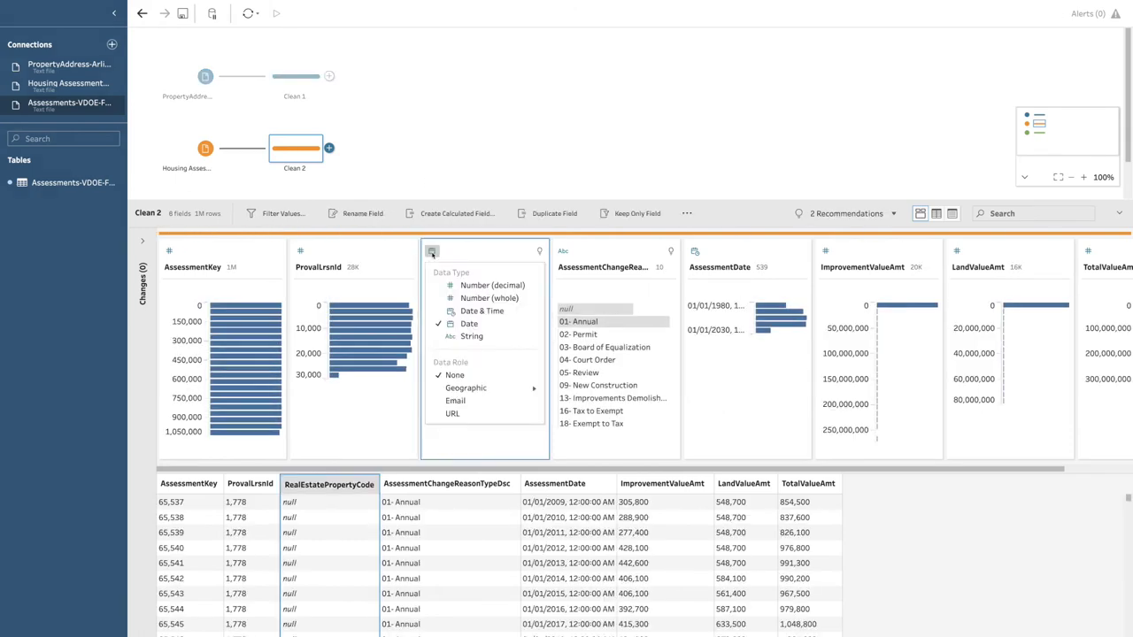
pyautogui.click(473, 298)
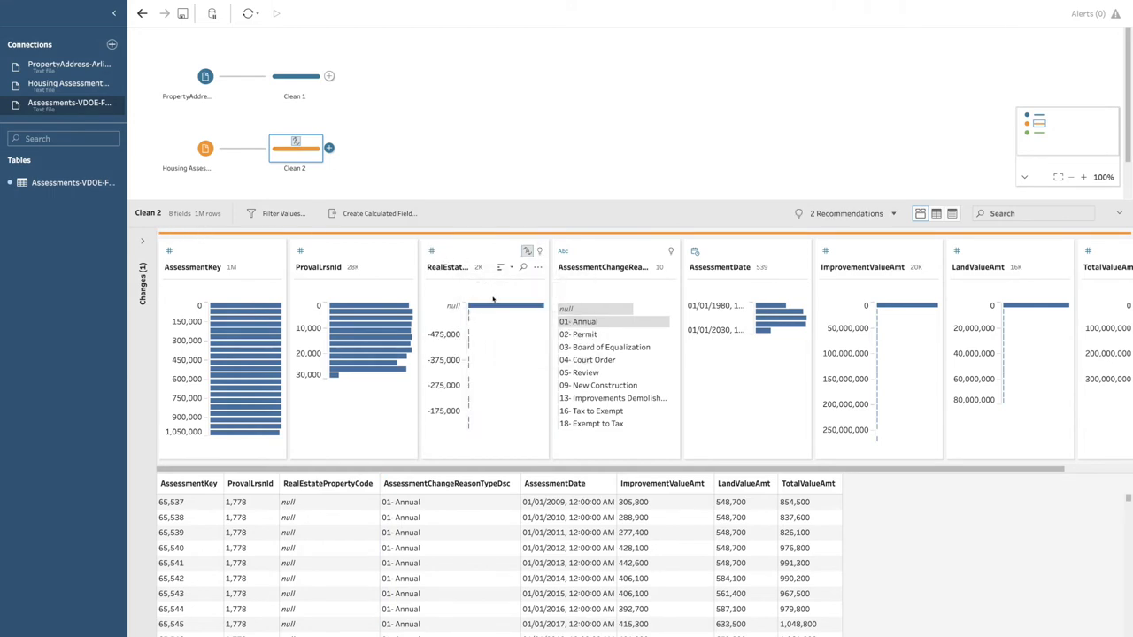
# Inspect the rows behind the -375,000 range of RealEstatePropertyCode in the Clean 2 step.
pyautogui.click(469, 360)
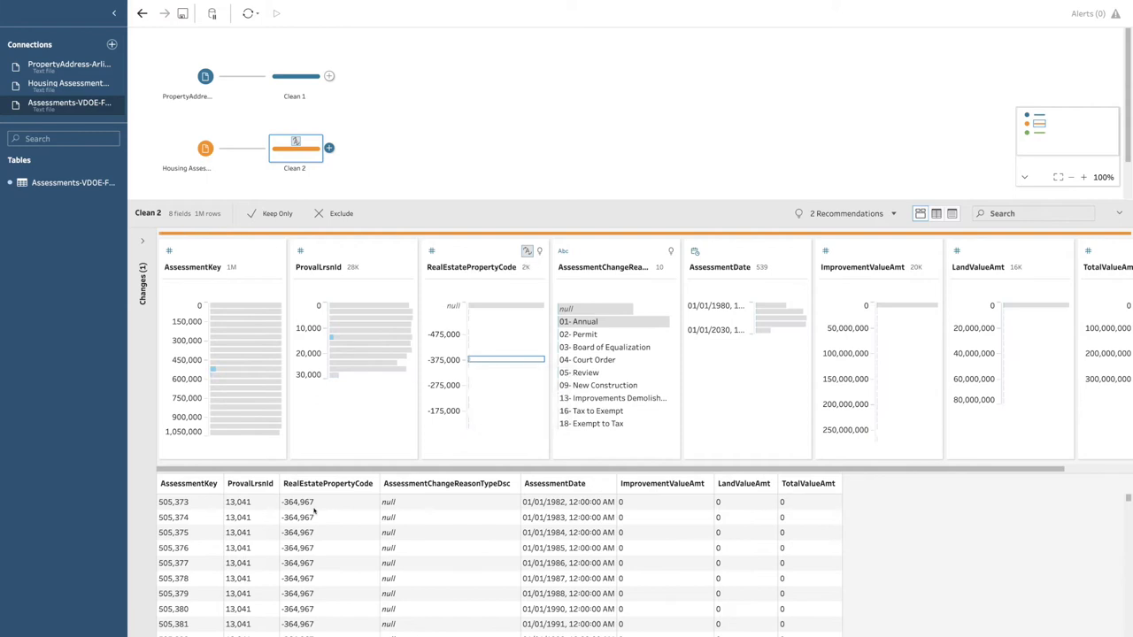
pyautogui.scroll(-4, 296, 518)
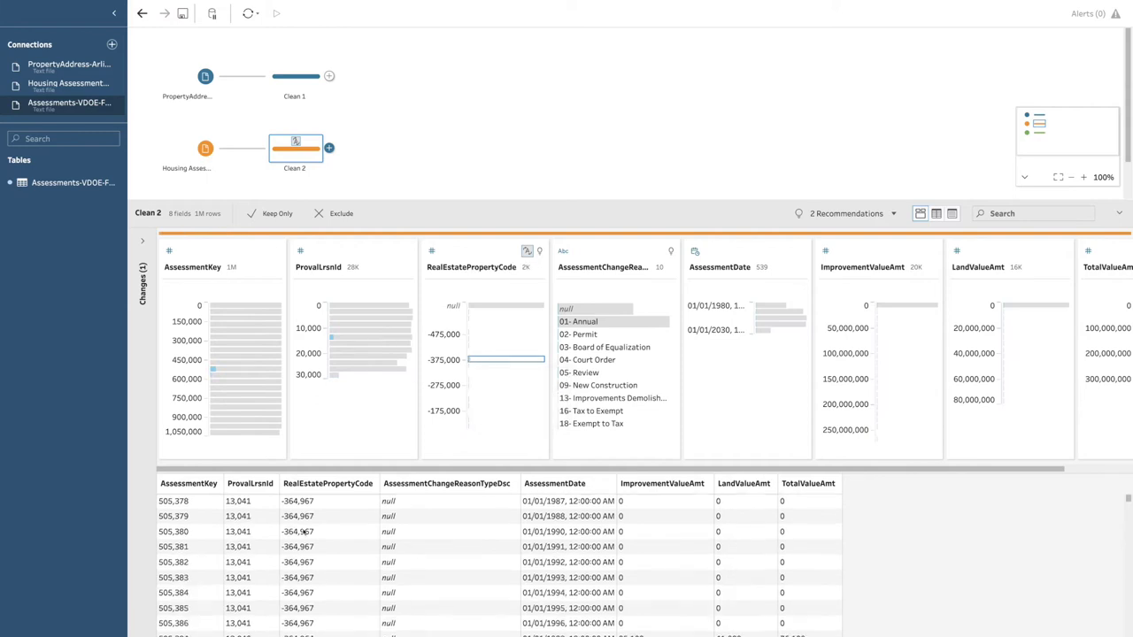
pyautogui.scroll(-20, 304, 532)
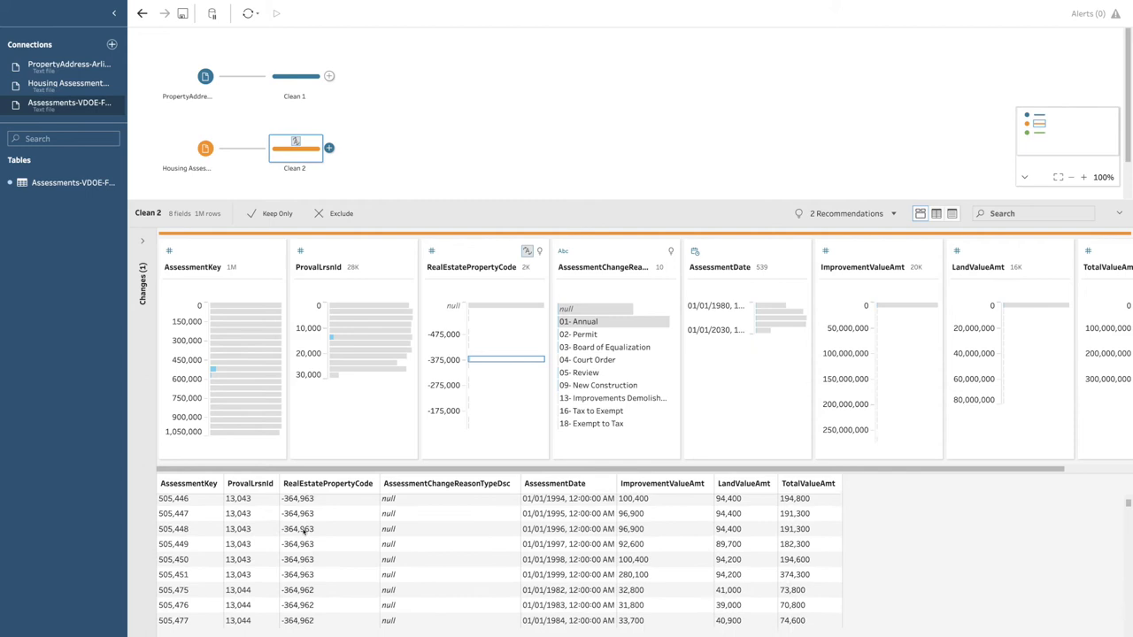
pyautogui.scroll(-15, 304, 532)
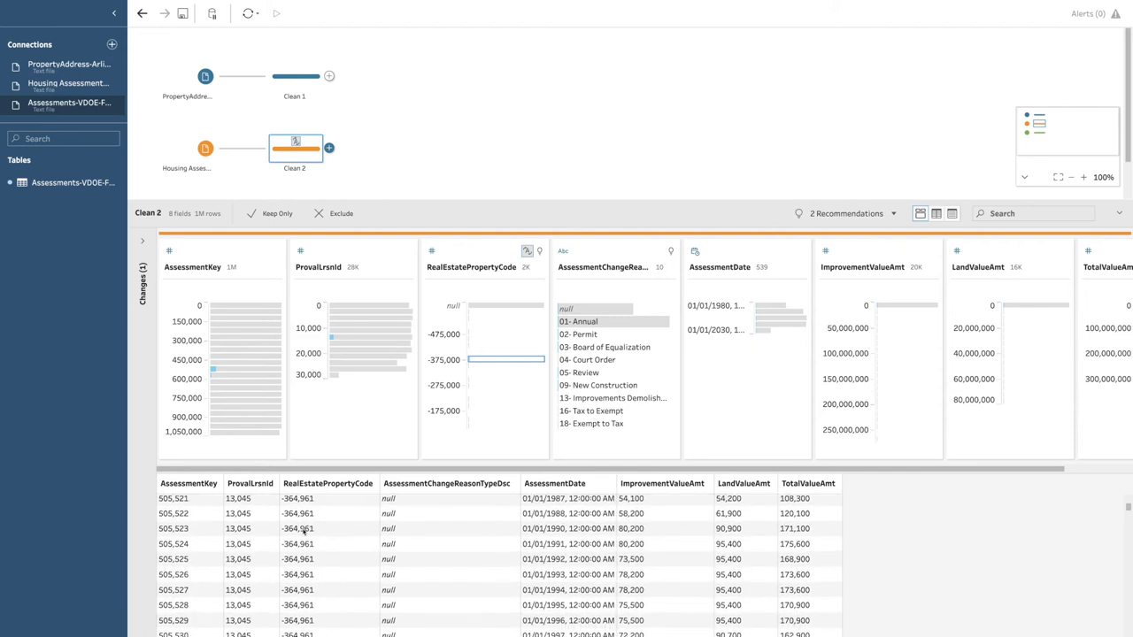
pyautogui.scroll(5, 303, 531)
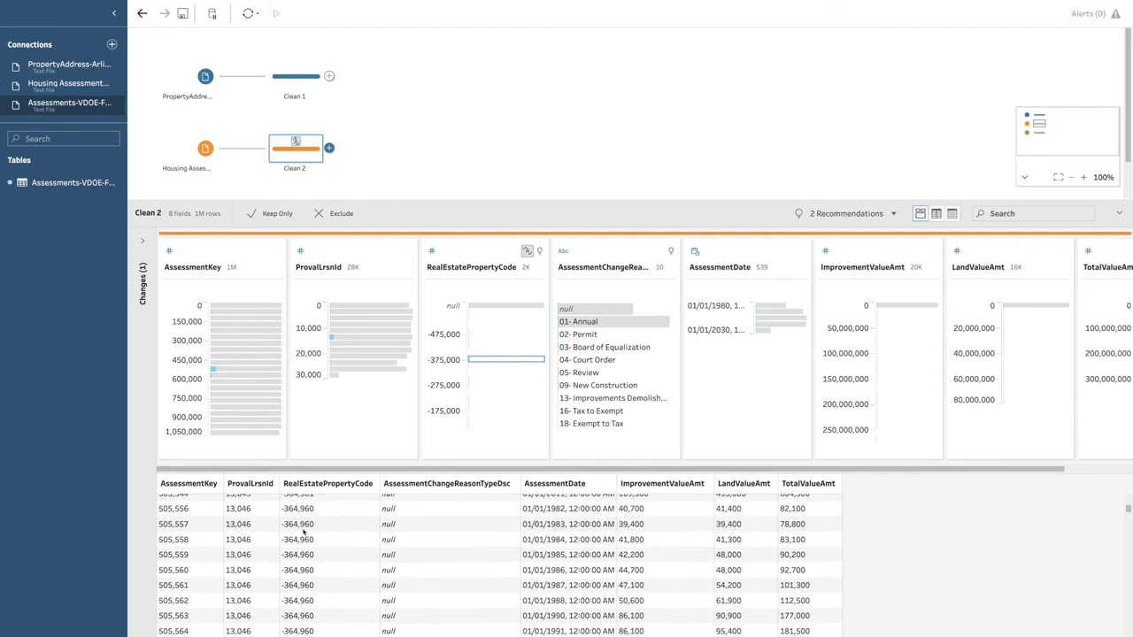
pyautogui.scroll(10, 303, 531)
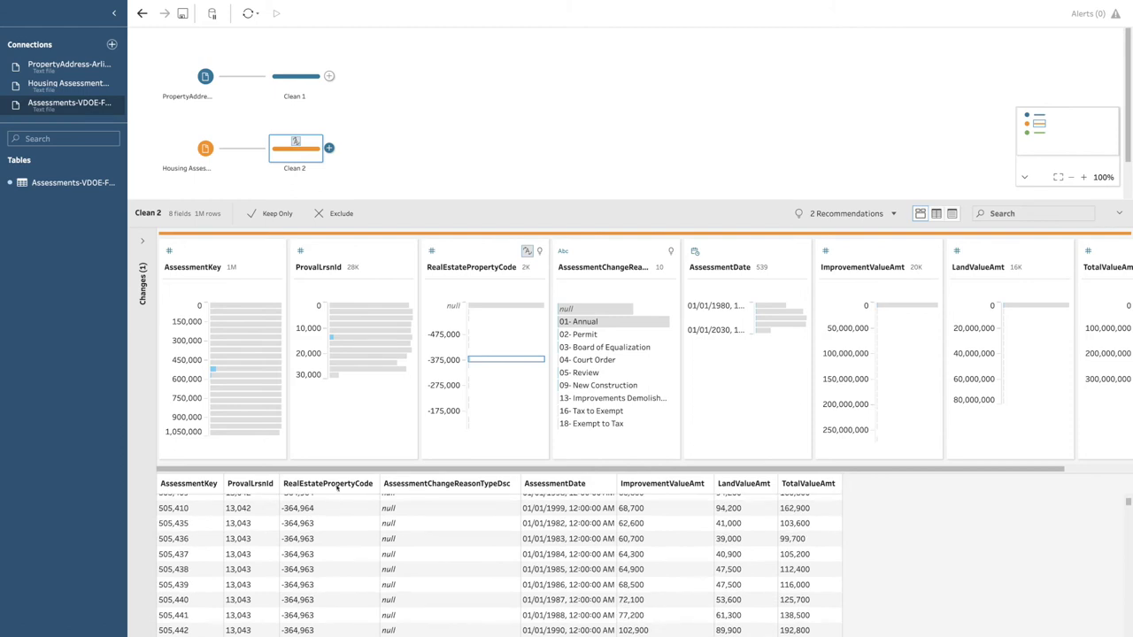
pyautogui.scroll(4, 326, 580)
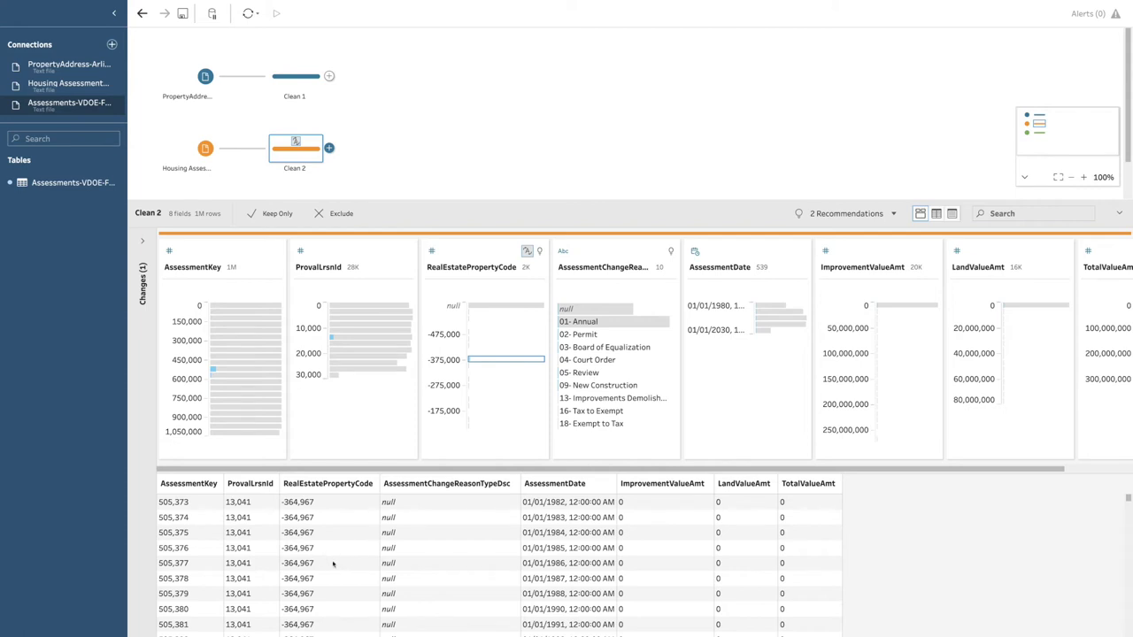
# Inspect the rows with a null RealEstatePropertyCode, comparing their land value and total value amounts.
pyautogui.click(471, 306)
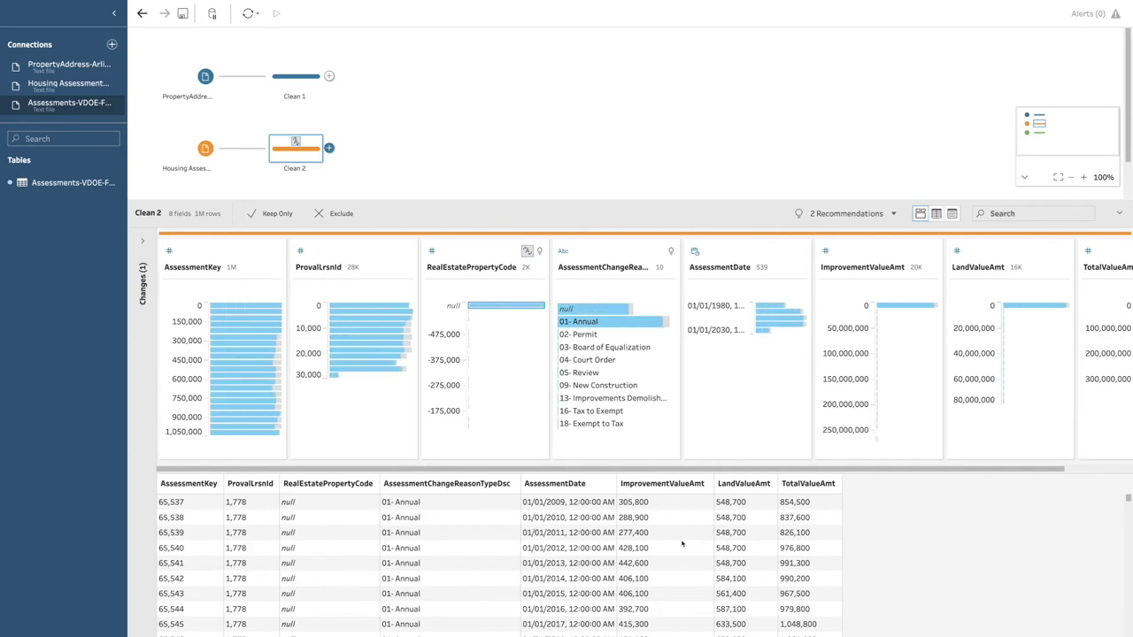
pyautogui.click(733, 517)
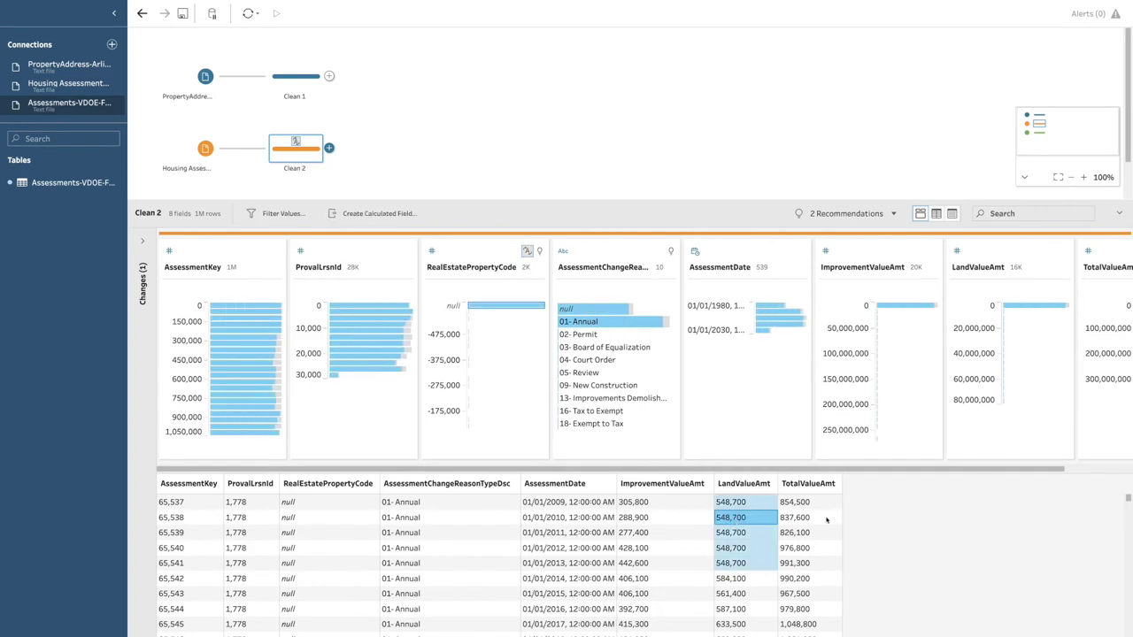
pyautogui.click(800, 519)
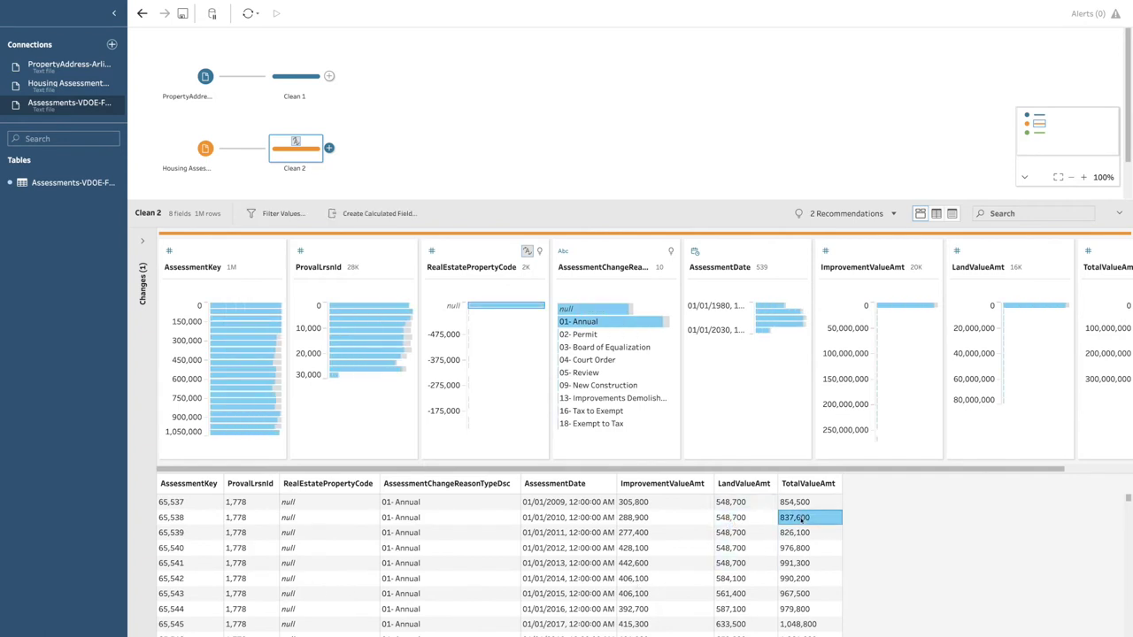
pyautogui.click(724, 523)
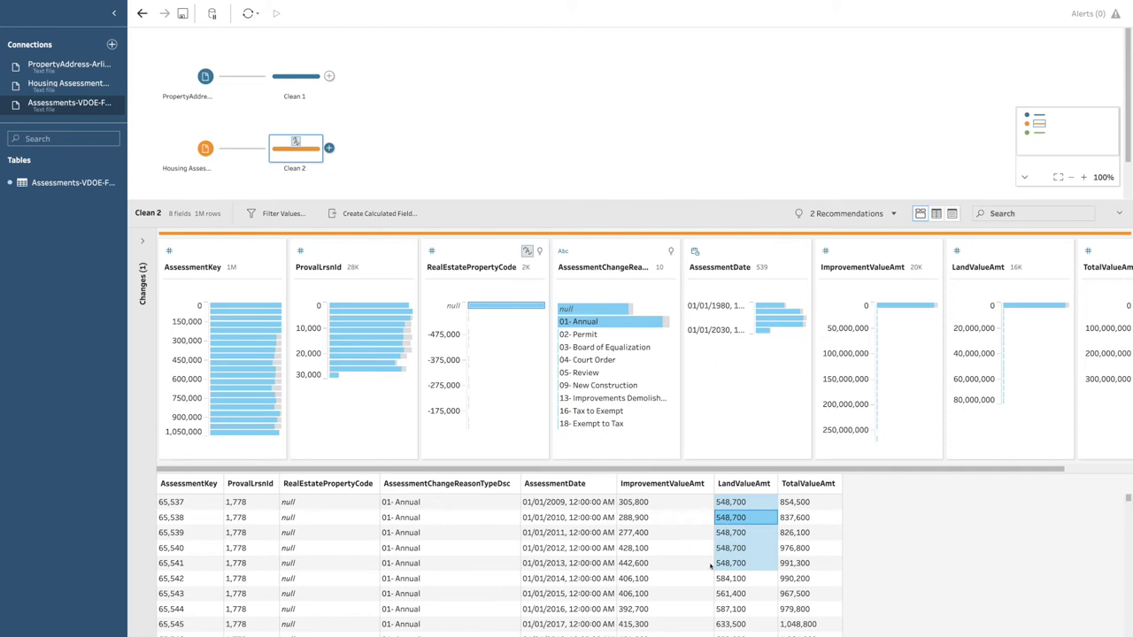
pyautogui.click(472, 137)
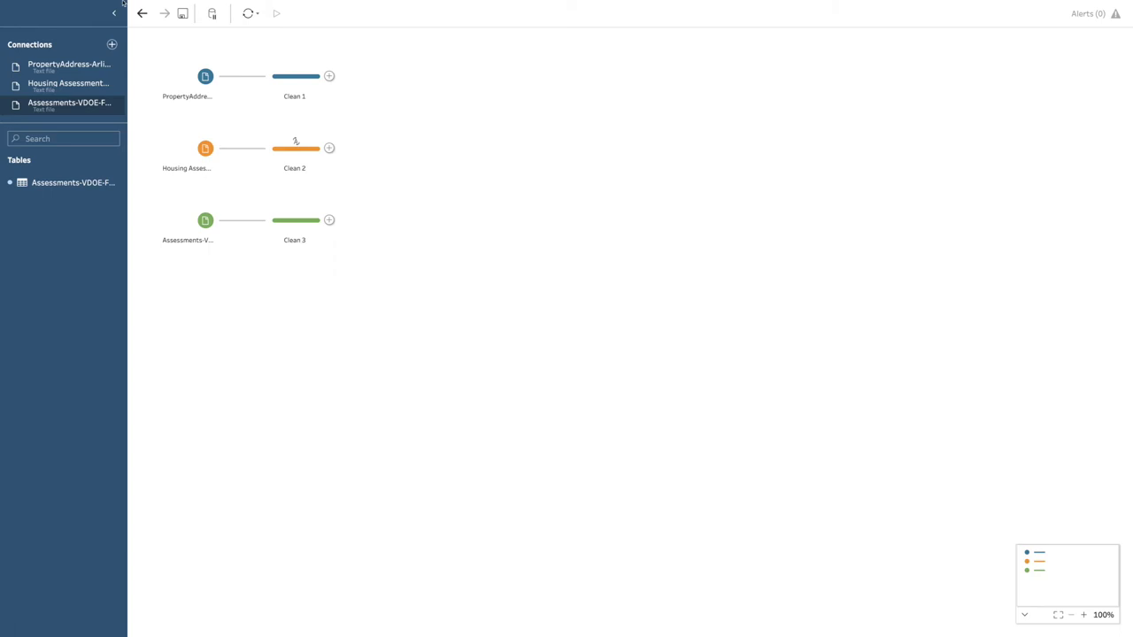
pyautogui.click(111, 44)
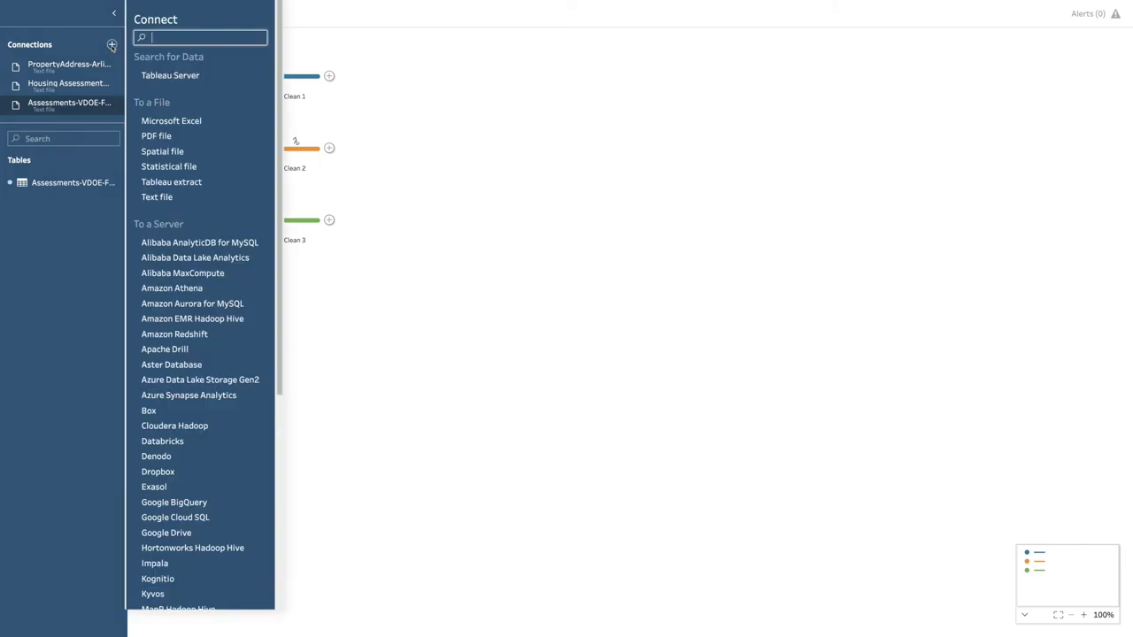
pyautogui.click(156, 151)
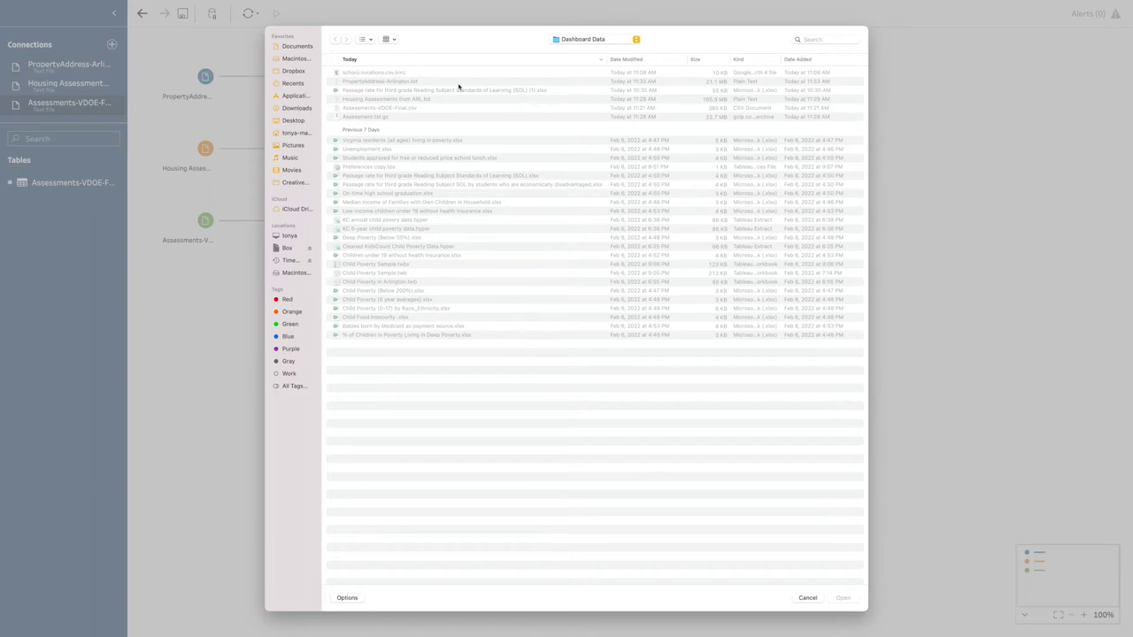
pyautogui.click(804, 598)
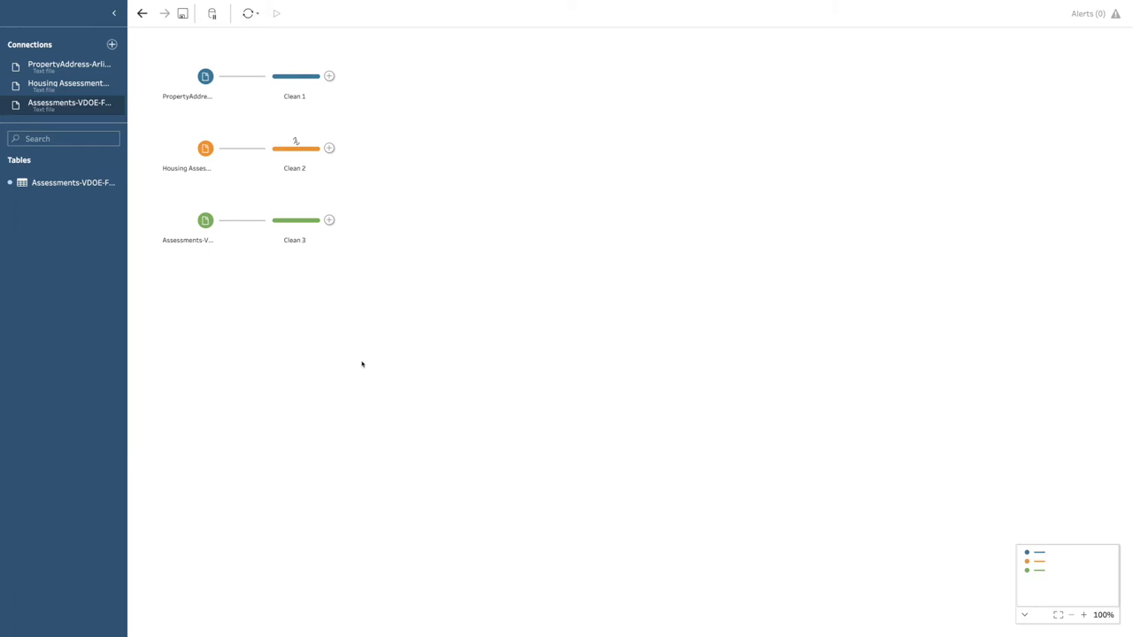
# Review the school names in the Clean 3 step and the housing assessment fields in the Clean 2 step.
pyautogui.click(293, 228)
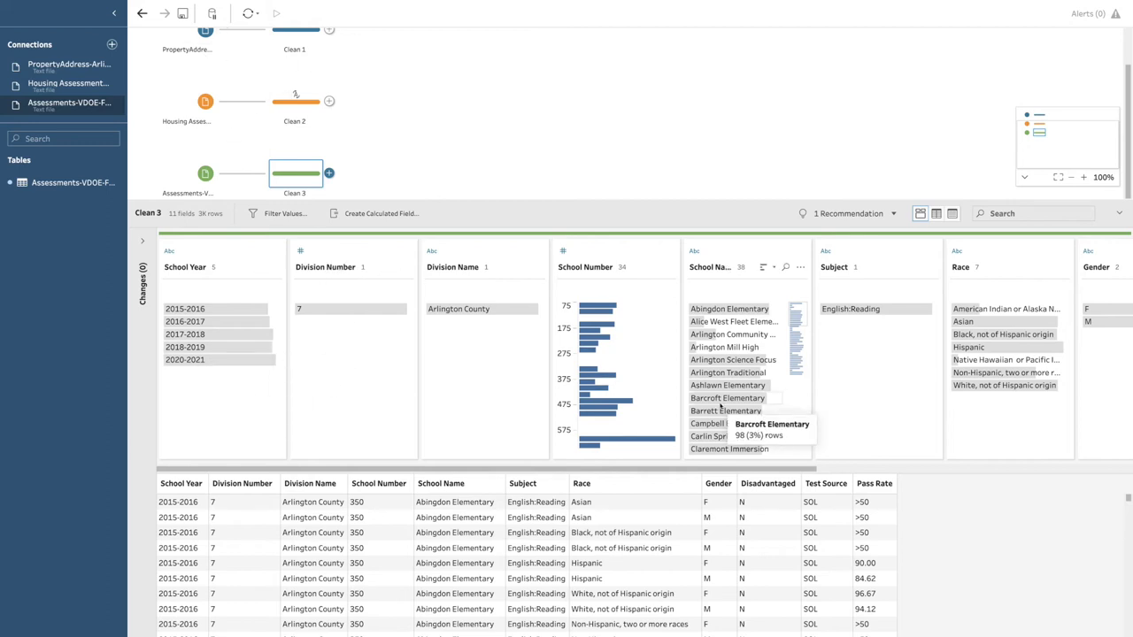
pyautogui.click(477, 126)
pyautogui.click(295, 145)
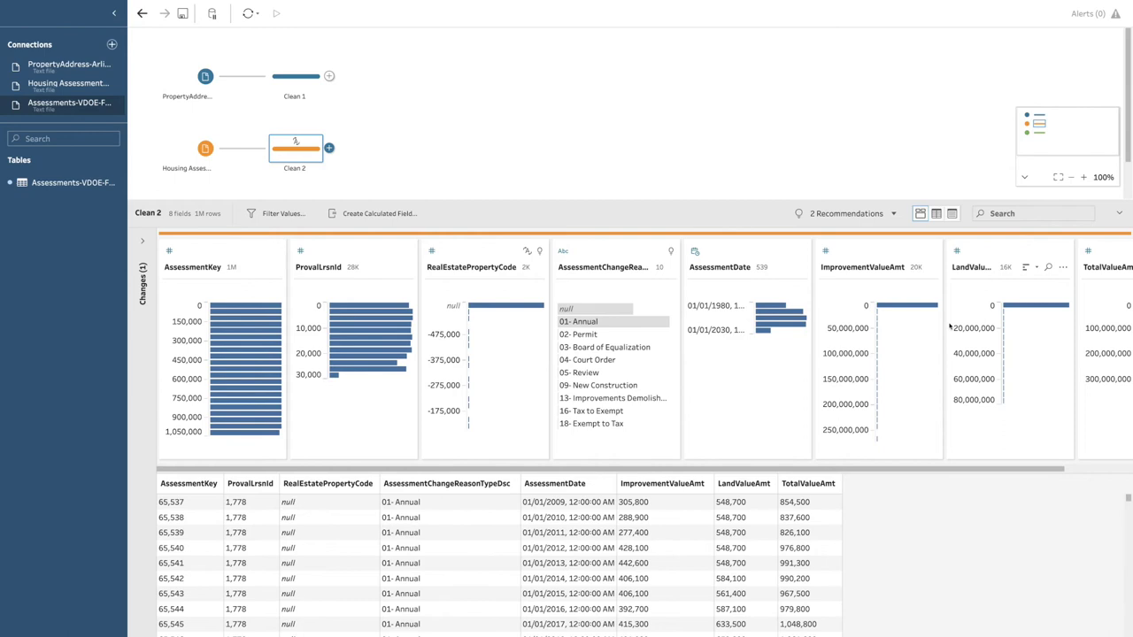
# Remove the RealEstatePropertyCode data type change from the Clean 2 step.
pyautogui.click(526, 157)
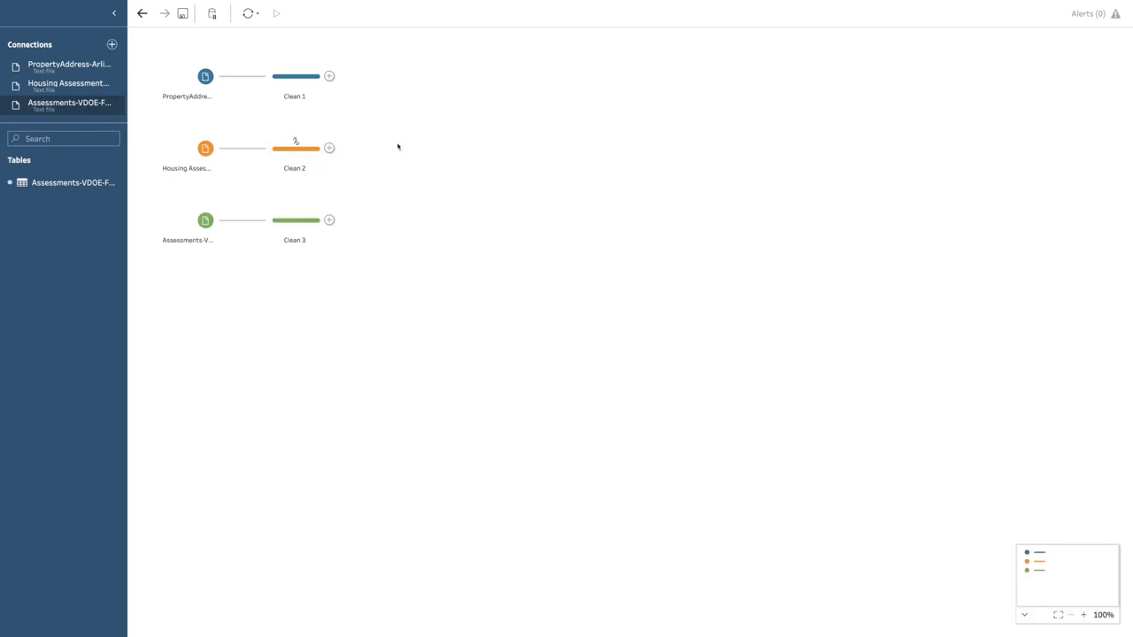
pyautogui.click(297, 145)
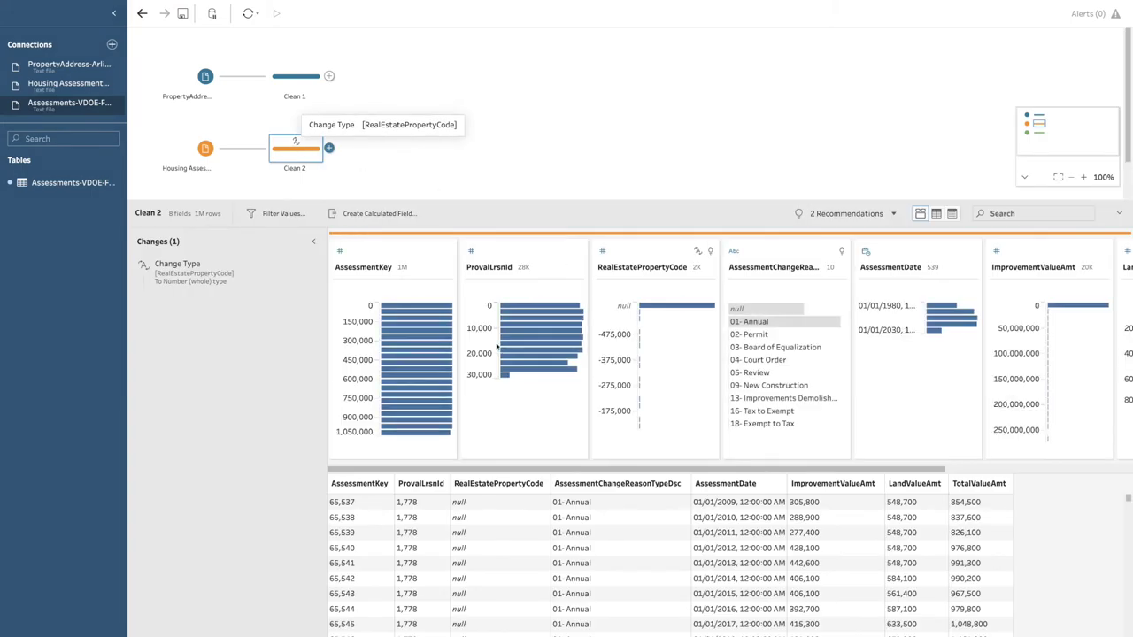
pyautogui.click(312, 265)
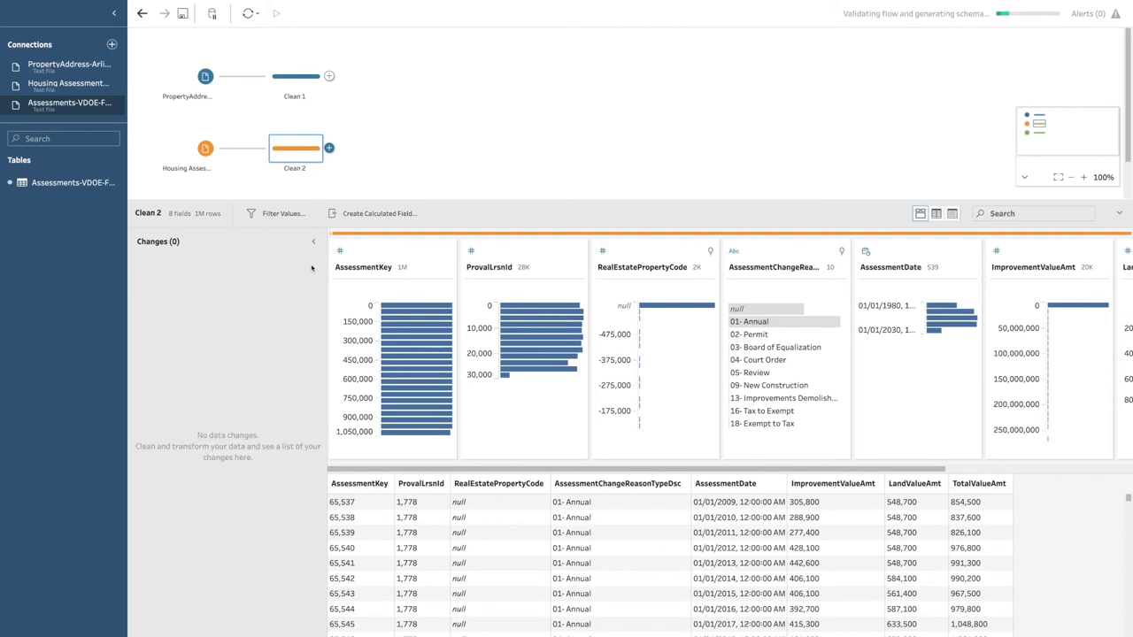
pyautogui.click(575, 142)
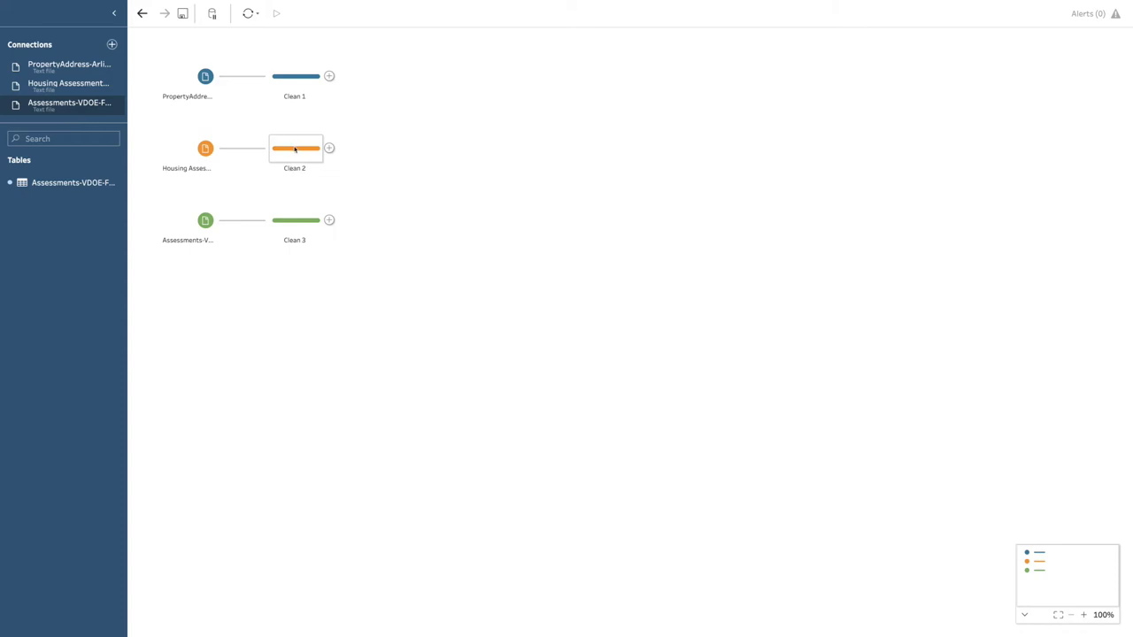
# Join the Clean 2 step to the Clean 1 step and show the new join's settings.
pyautogui.moveTo(295, 149); pyautogui.dragTo(331, 218)
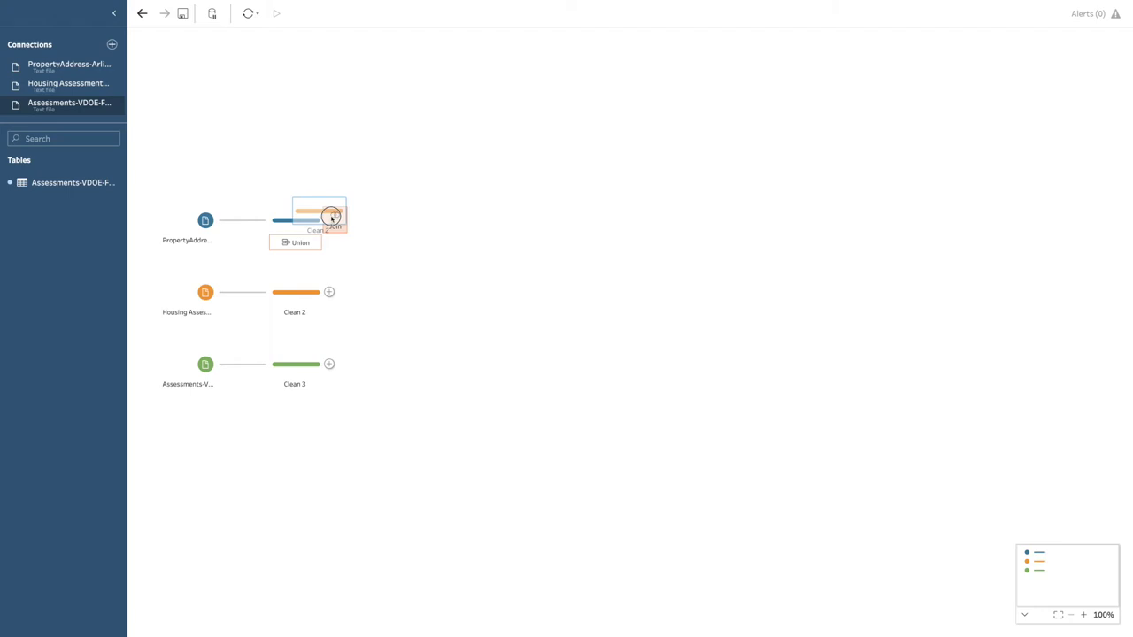
pyautogui.moveTo(331, 218); pyautogui.dragTo(333, 219)
pyautogui.moveTo(332, 218); pyautogui.dragTo(331, 220)
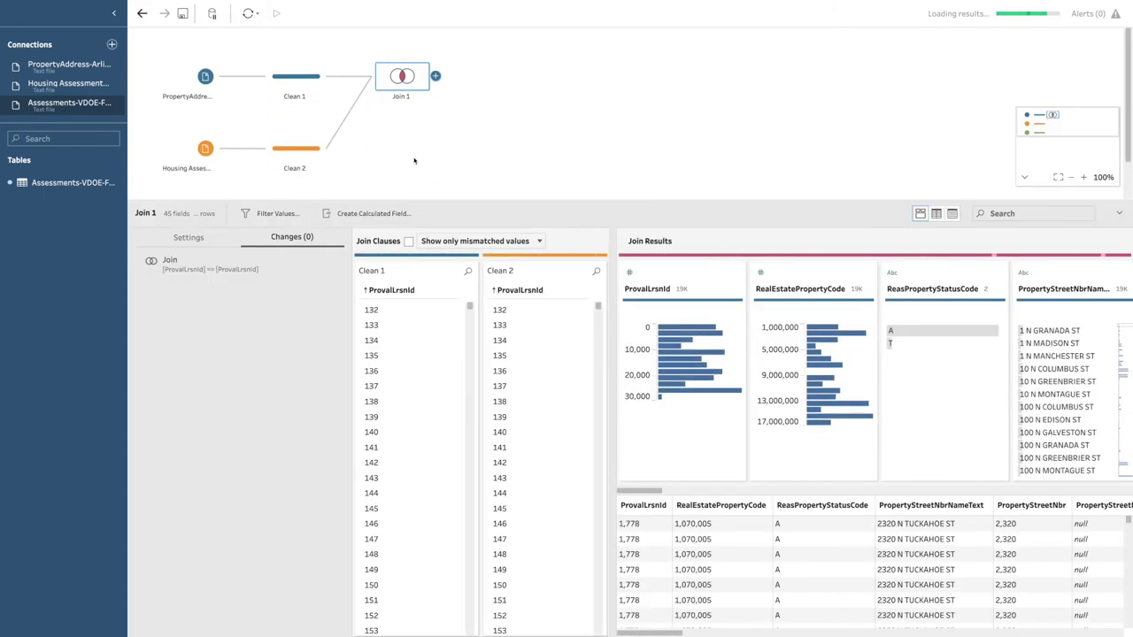
pyautogui.click(193, 246)
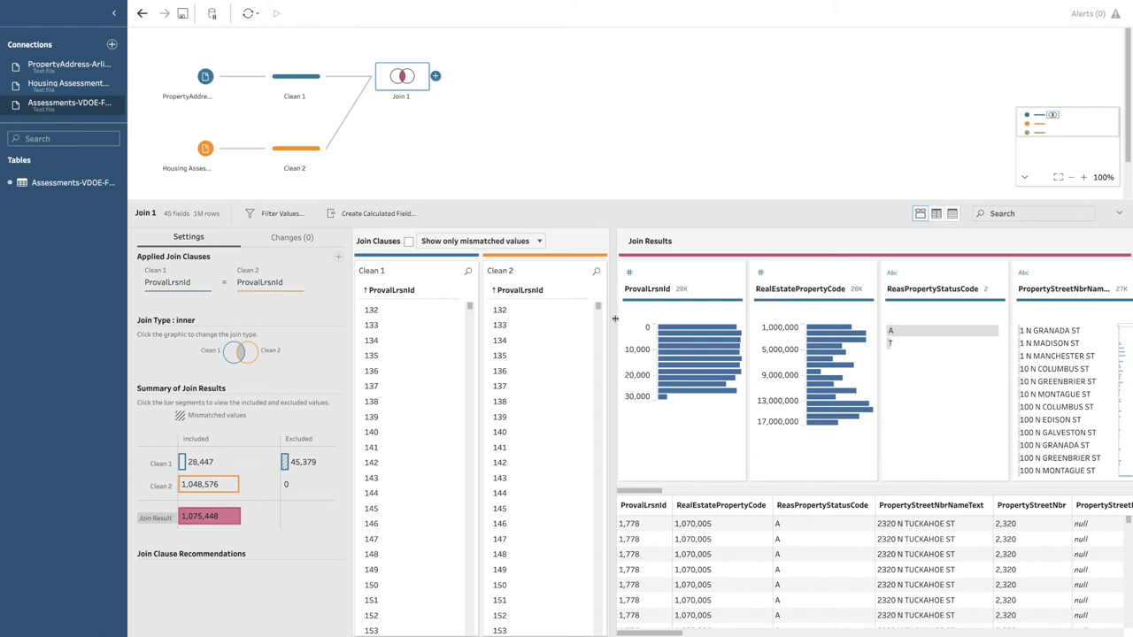
# Examine Join 1's results and the fields available for its join clause from Clean 1 and Clean 2.
pyautogui.moveTo(507, 200); pyautogui.dragTo(506, 233)
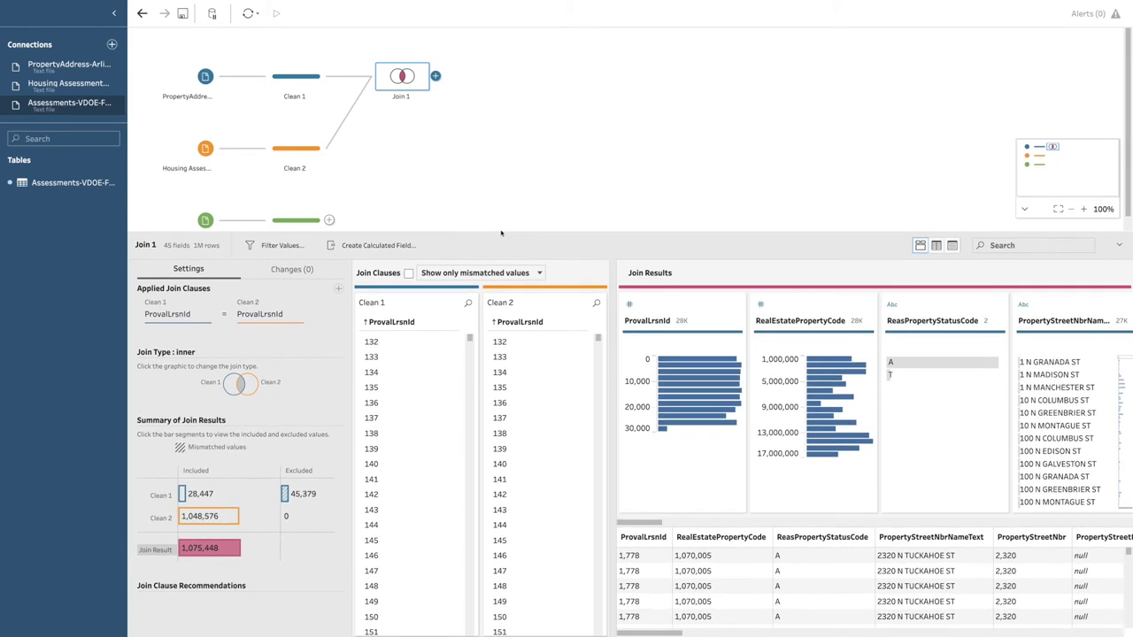
pyautogui.click(481, 171)
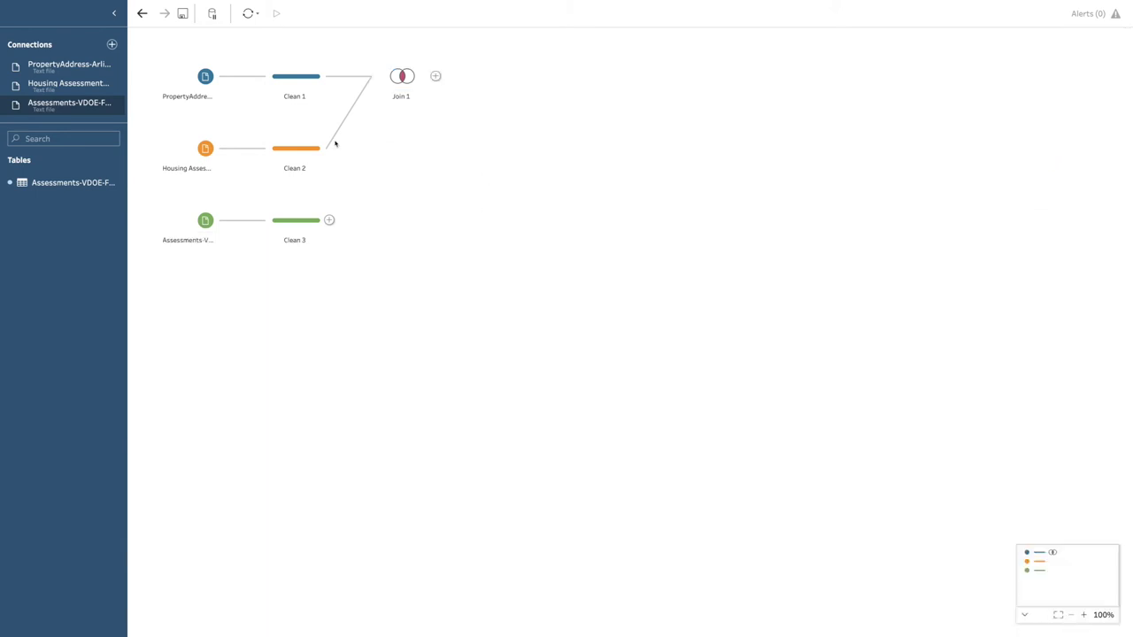
pyautogui.click(403, 77)
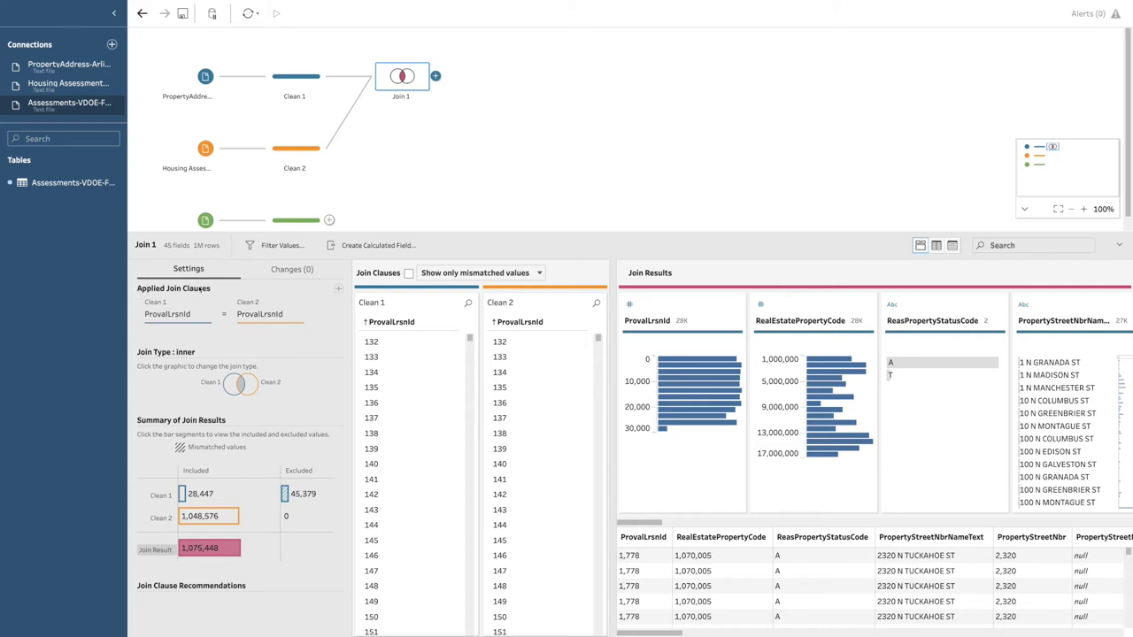
pyautogui.click(192, 319)
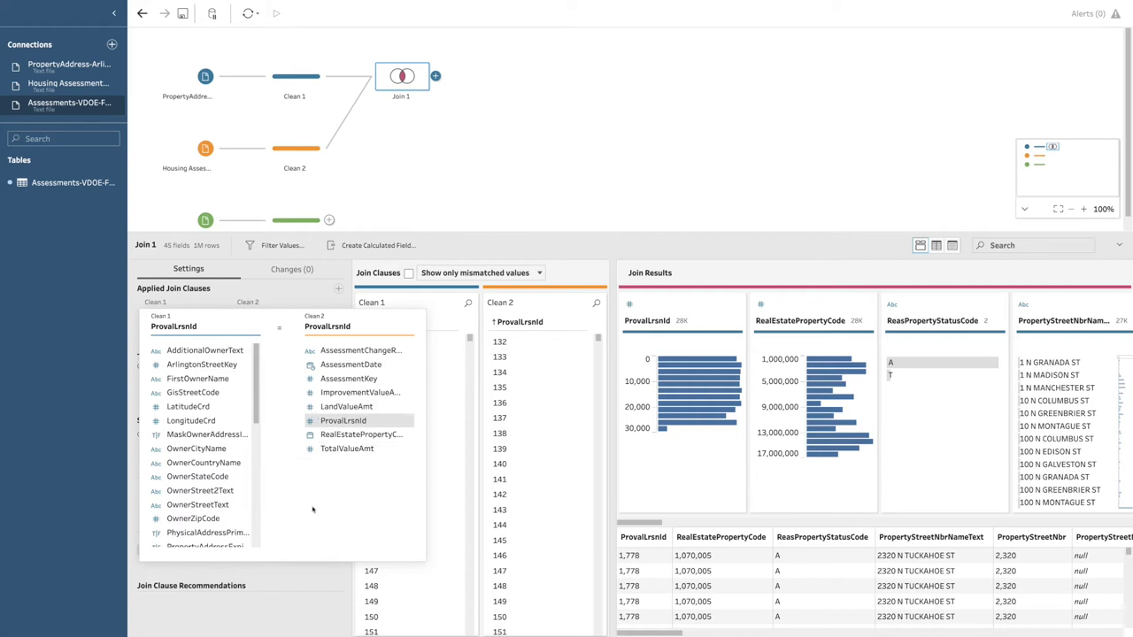
pyautogui.scroll(-3, 212, 478)
pyautogui.scroll(-4, 212, 477)
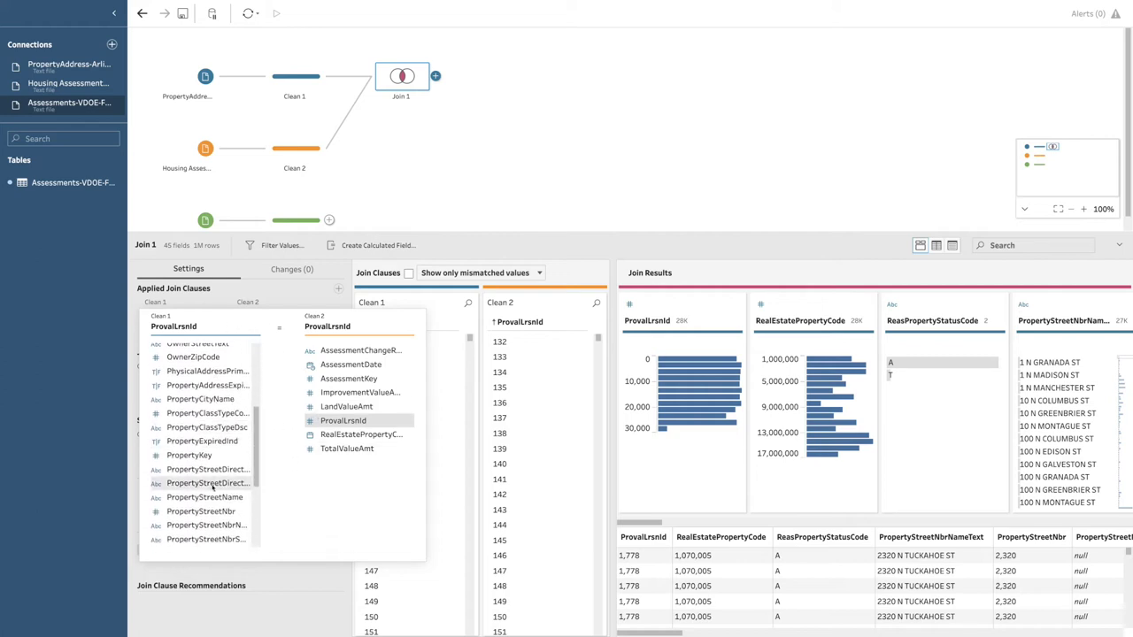
pyautogui.scroll(-1, 210, 479)
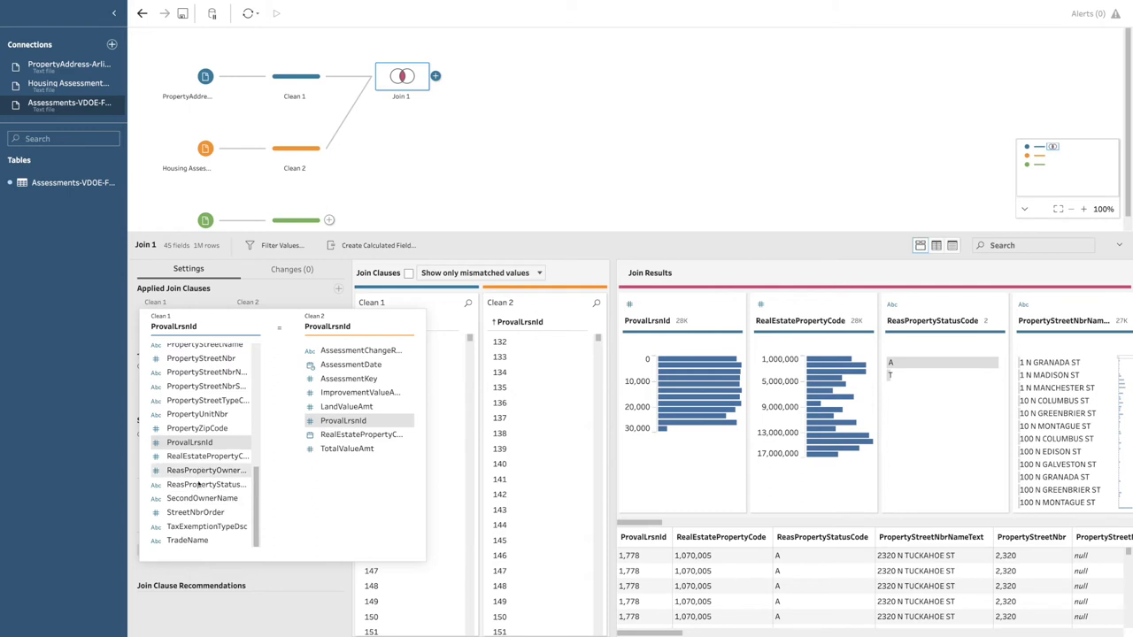
pyautogui.scroll(3, 185, 390)
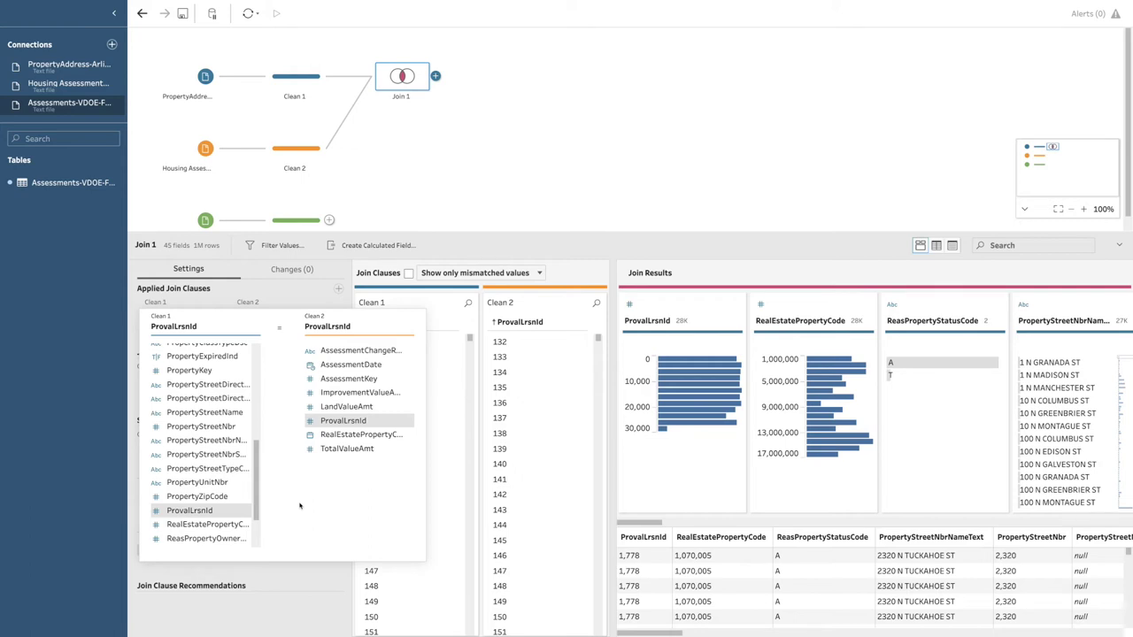
pyautogui.click(306, 297)
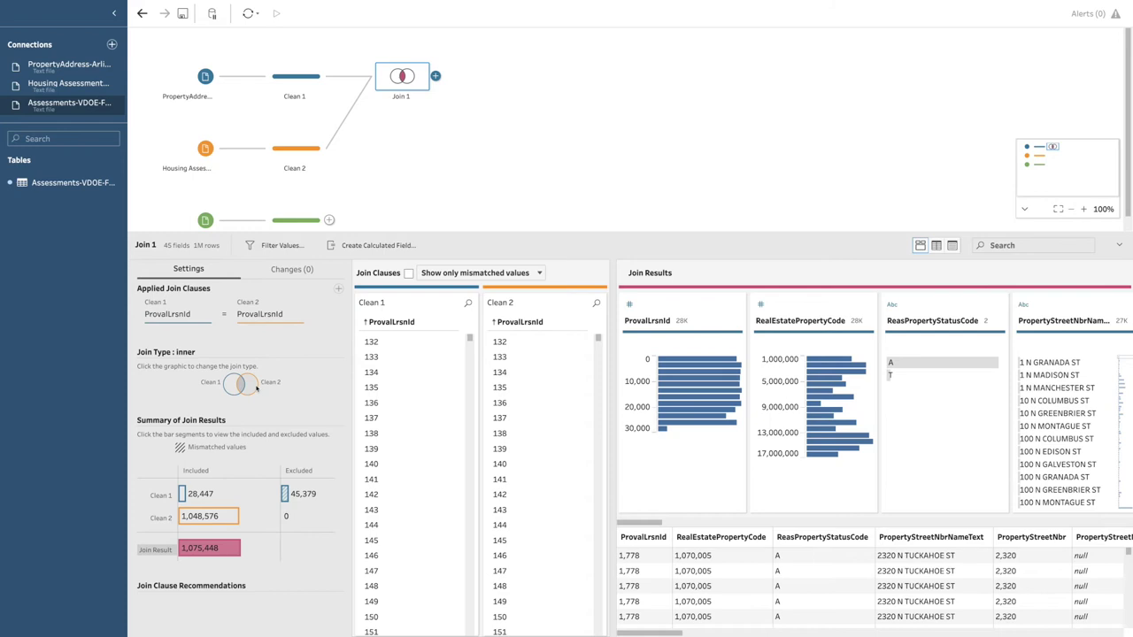
# Change the join type of Join 1 to full, including all rows from Clean 1 and Clean 2.
pyautogui.click(256, 379)
pyautogui.moveTo(218, 518)
pyautogui.moveTo(286, 496)
pyautogui.click(226, 384)
pyautogui.moveTo(183, 500)
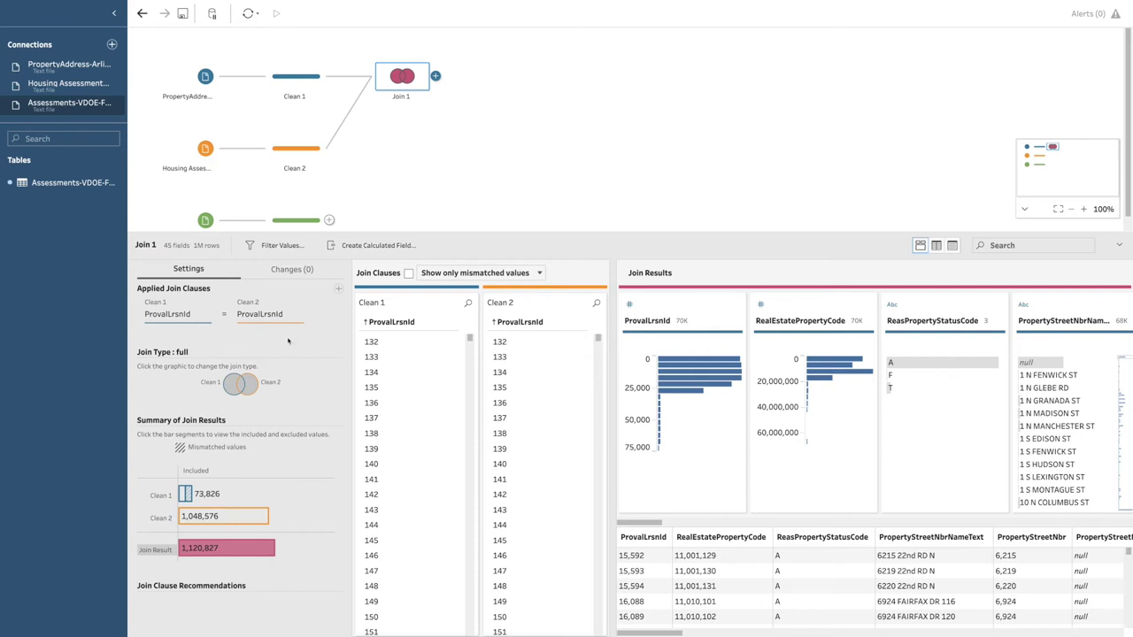
# Try OwnerCityName as the Clean 1 field in Join 1's clause, and set it back to ProvalLrsnId.
pyautogui.click(206, 315)
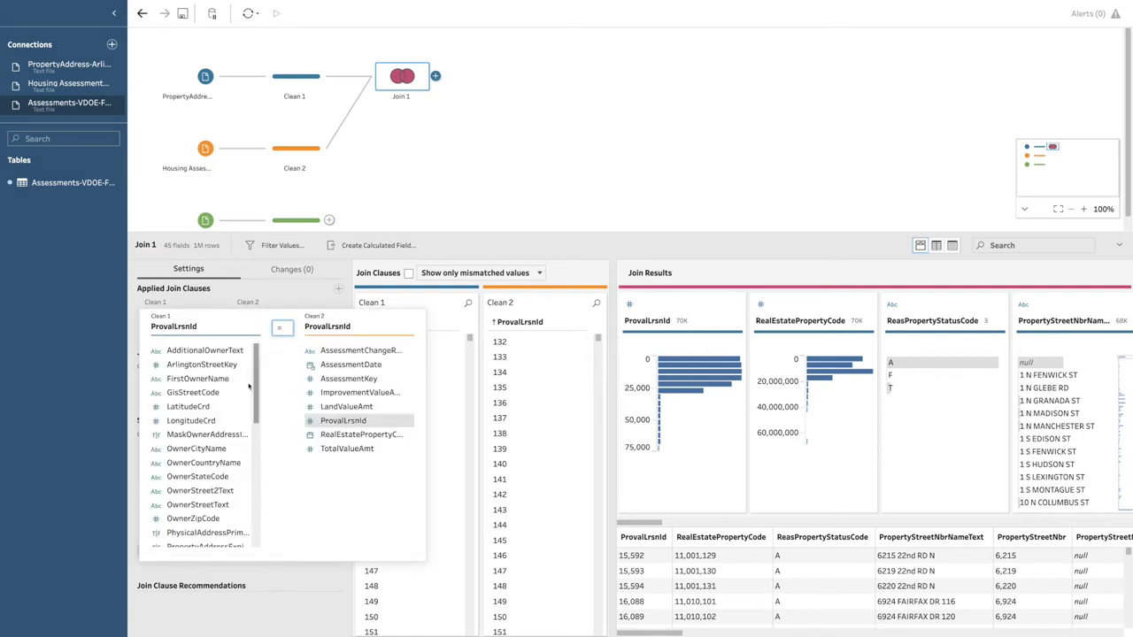
pyautogui.click(198, 448)
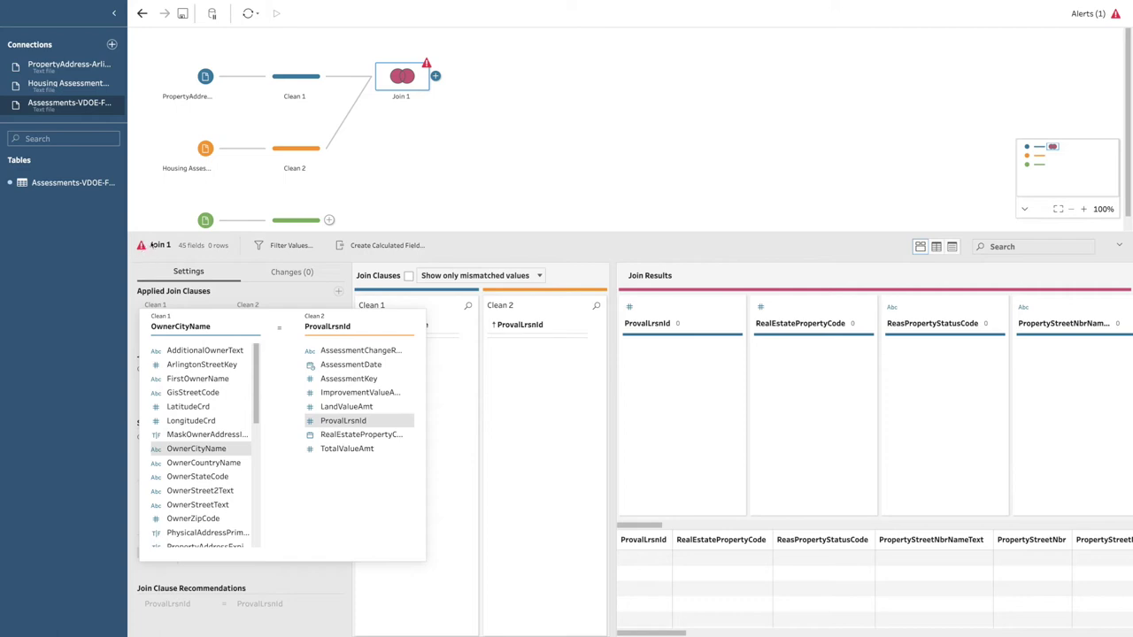
pyautogui.scroll(-2, 204, 481)
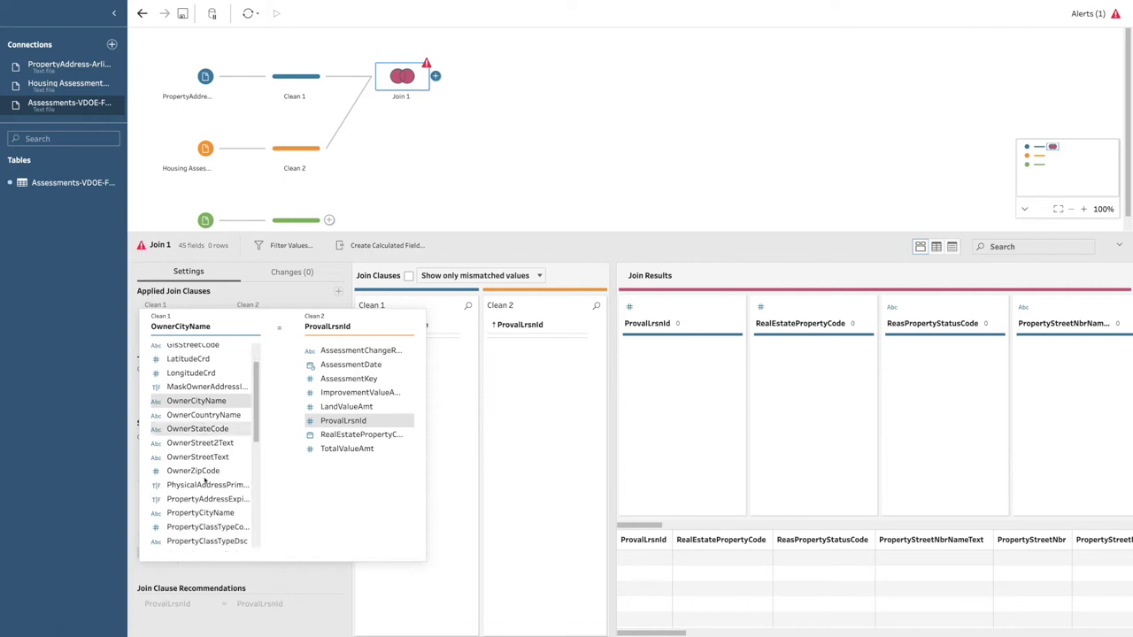
pyautogui.scroll(-8, 205, 480)
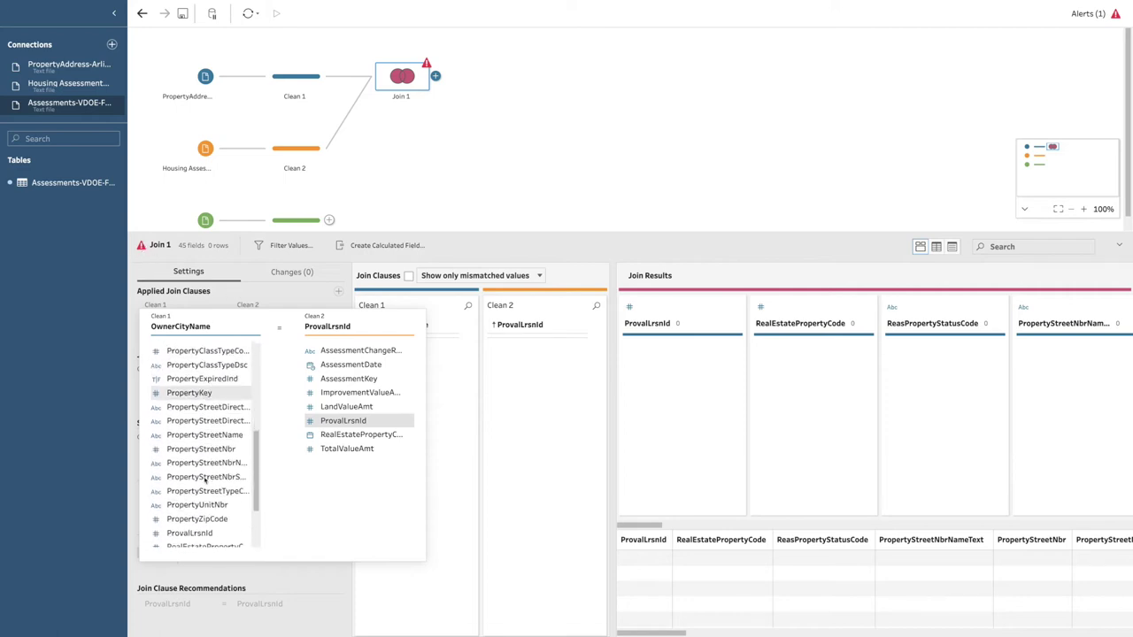
pyautogui.click(200, 476)
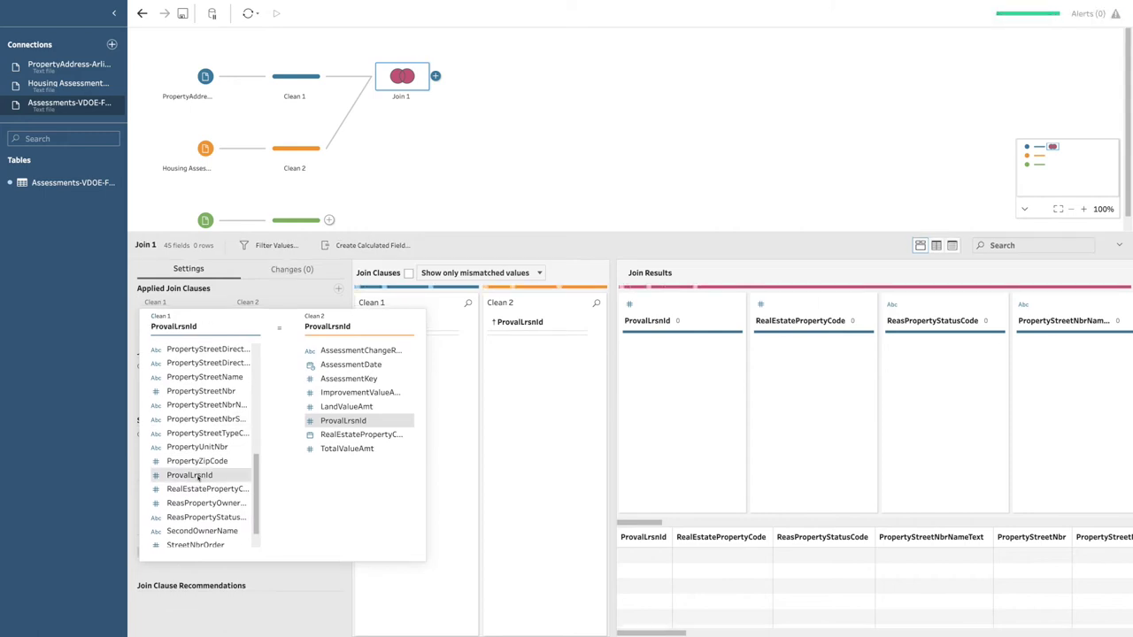
pyautogui.click(147, 260)
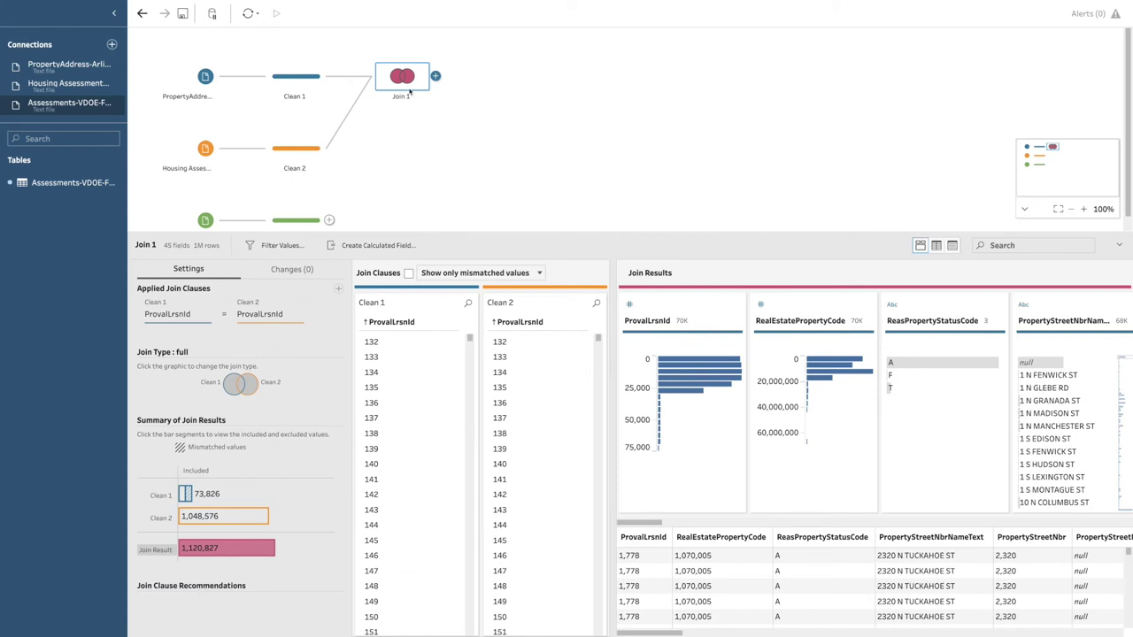
# Review the fields of the Assessments-VDOE-Final input.
pyautogui.click(447, 163)
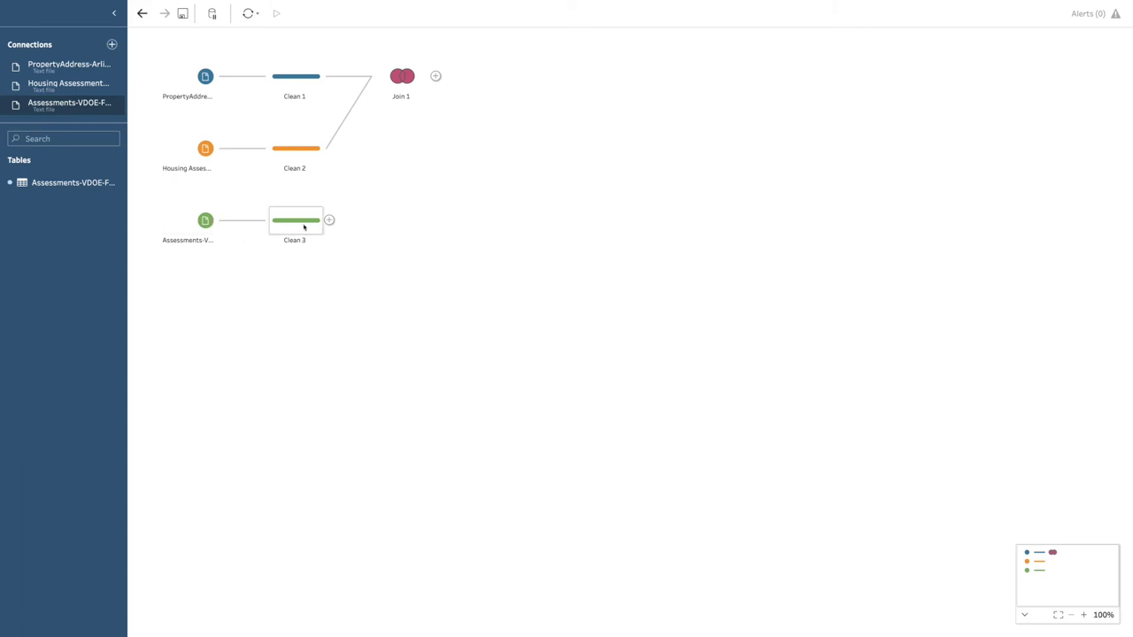
pyautogui.click(203, 226)
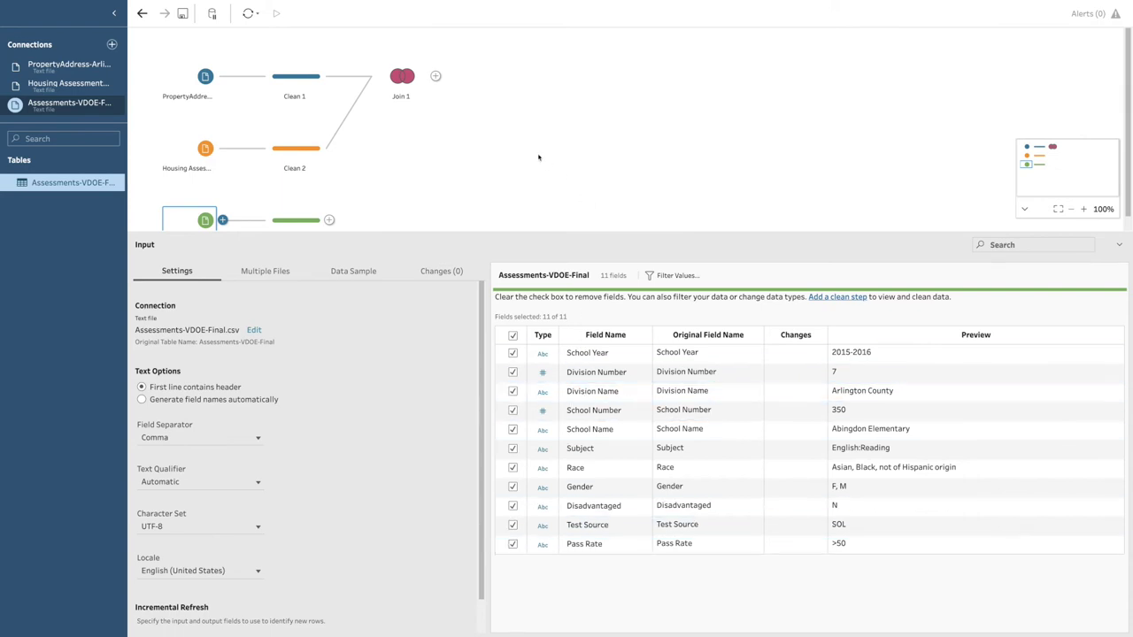
pyautogui.click(466, 173)
# Join the Clean 3 step to Join 1 and try a clause matching PropertyZipCode to School Name.
pyautogui.moveTo(294, 223); pyautogui.dragTo(441, 77)
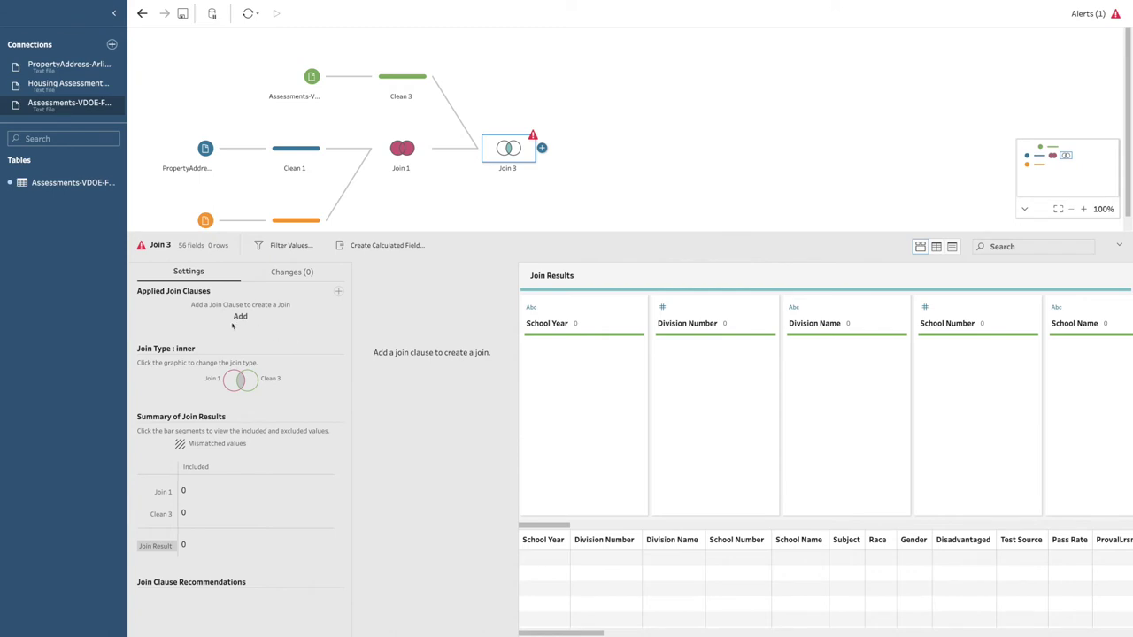
pyautogui.click(338, 291)
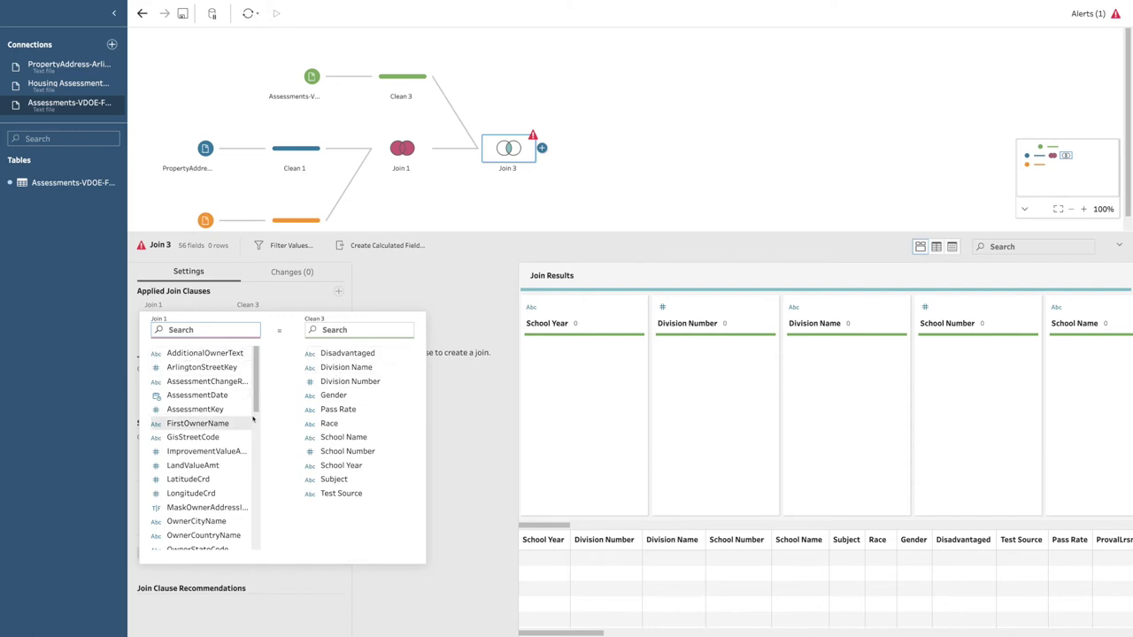
pyautogui.moveTo(255, 384); pyautogui.dragTo(257, 576)
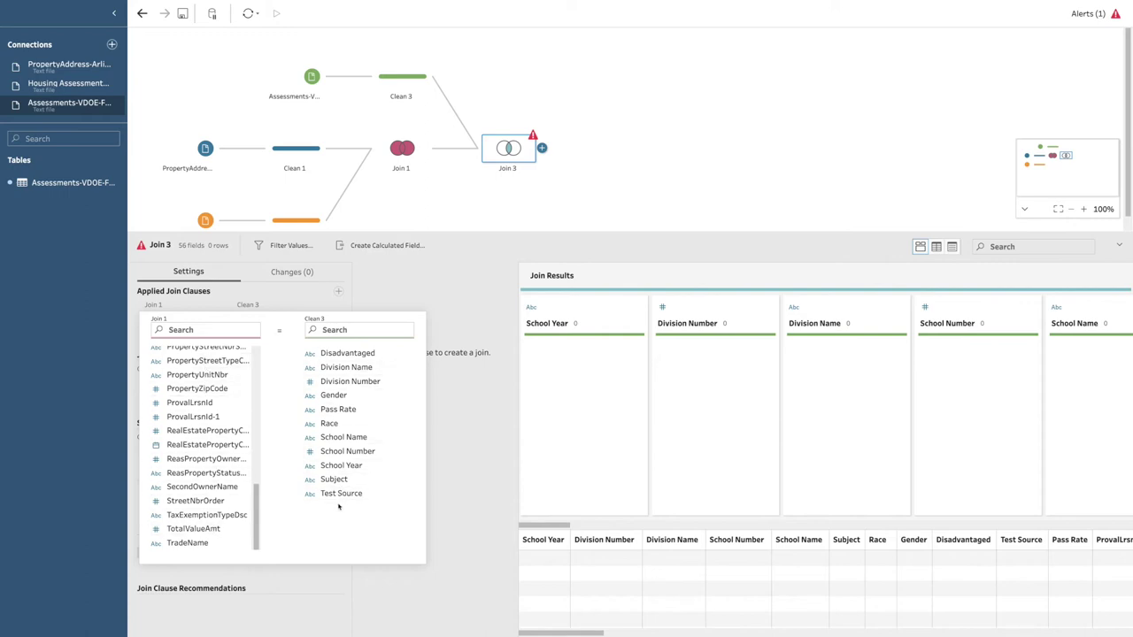
pyautogui.click(341, 437)
pyautogui.click(200, 388)
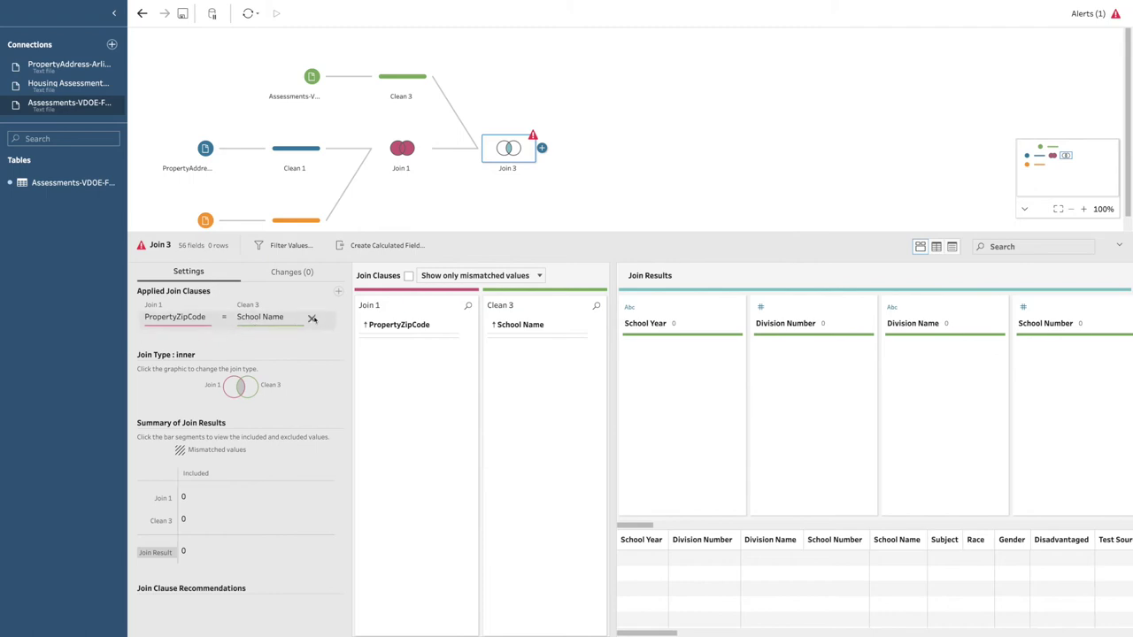
# Delete the PropertyZipCode and School Name clause and remove the join between Join 1 and Clean 3.
pyautogui.click(315, 319)
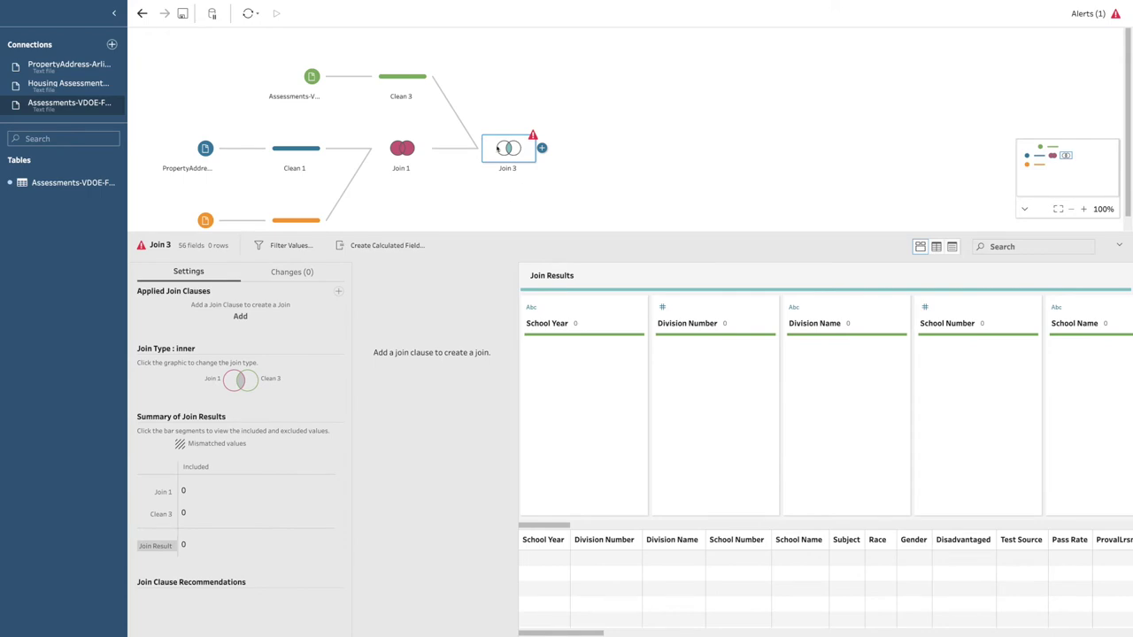
pyautogui.rightClick(505, 157)
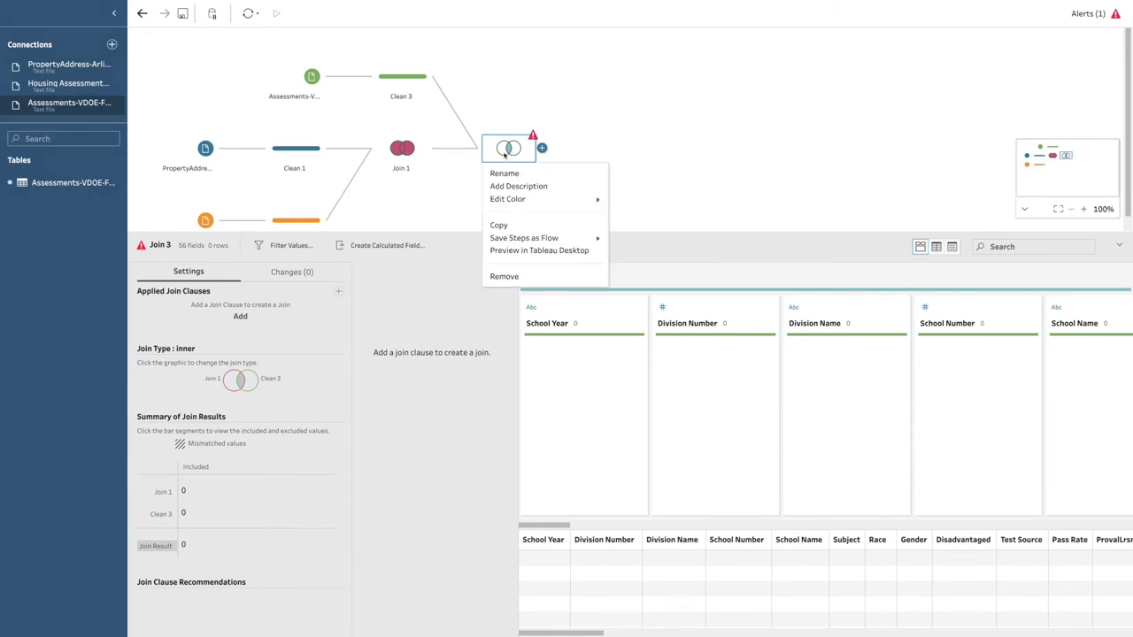
pyautogui.click(502, 277)
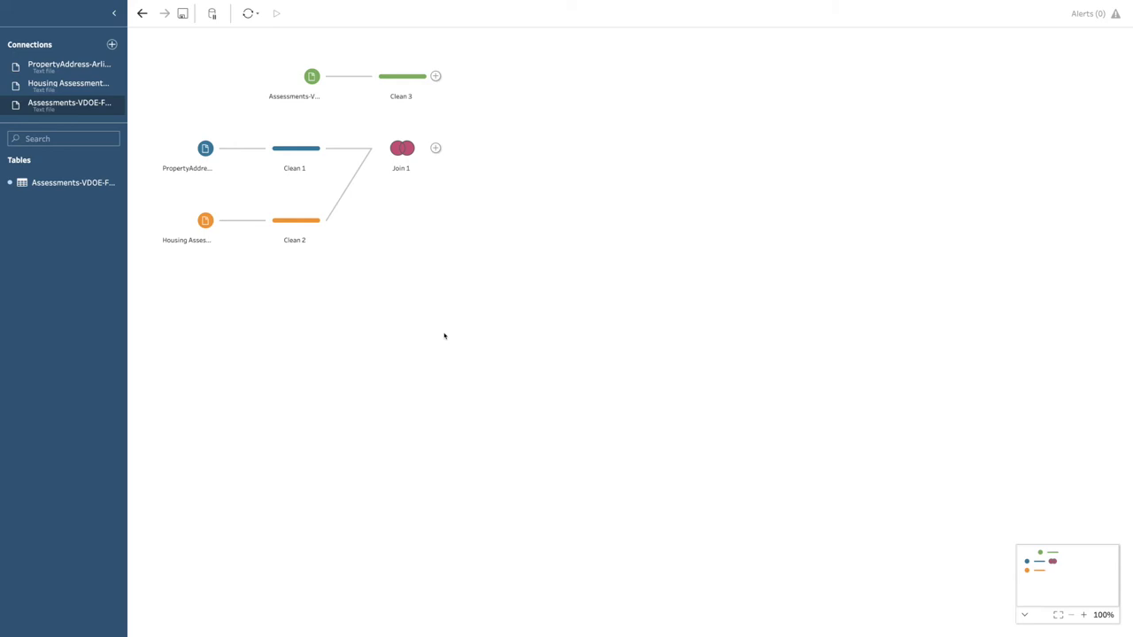
pyautogui.click(111, 44)
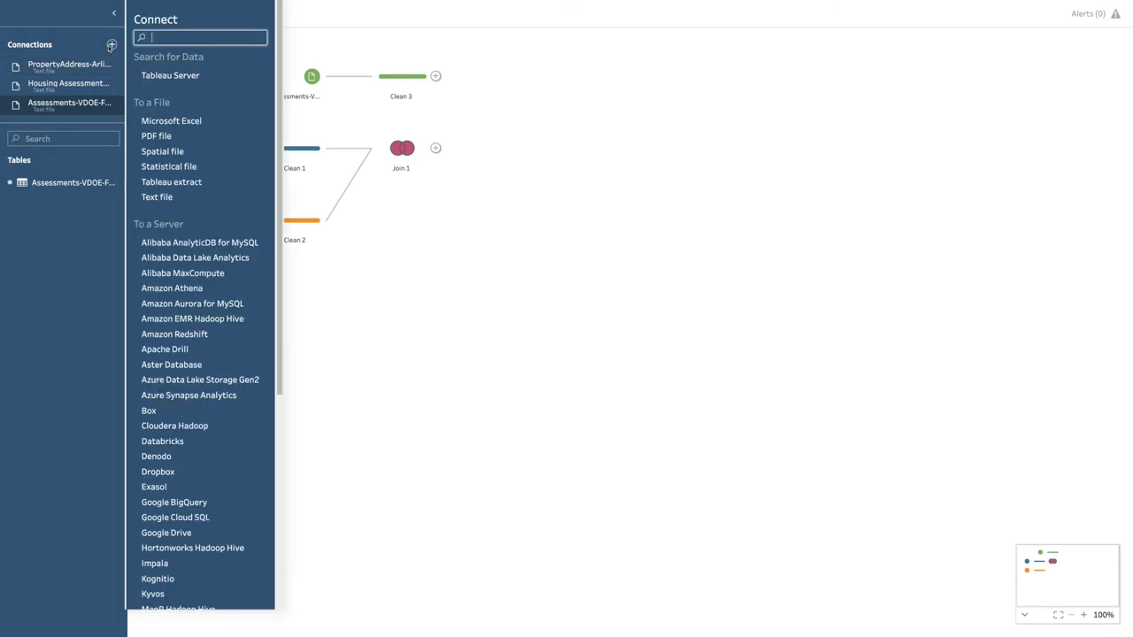
pyautogui.click(165, 152)
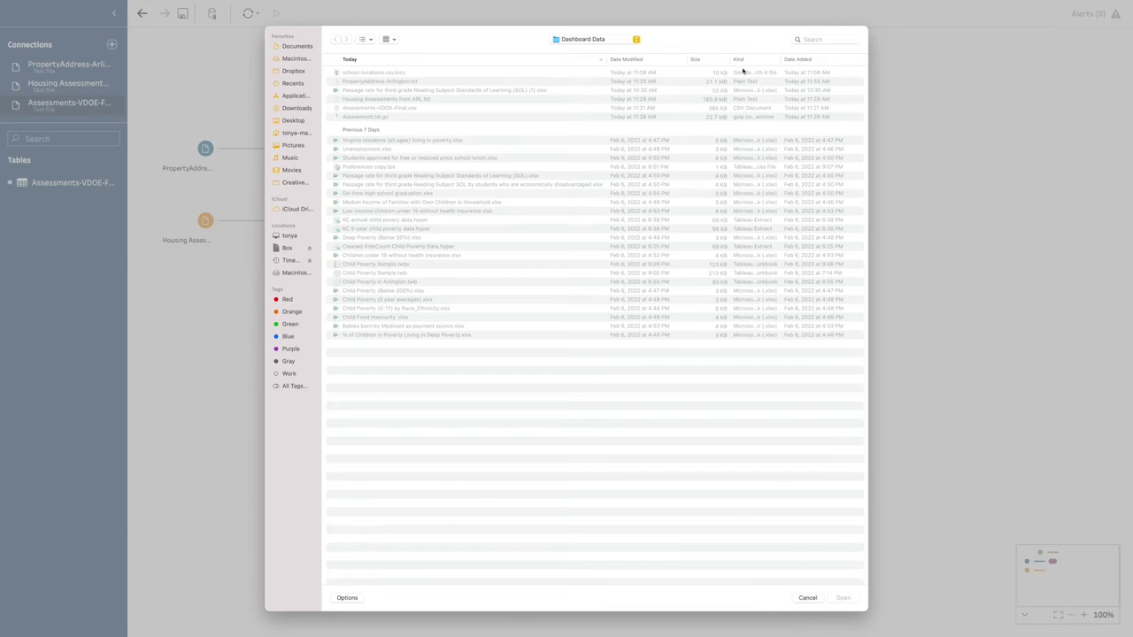
pyautogui.moveTo(730, 58); pyautogui.dragTo(685, 56)
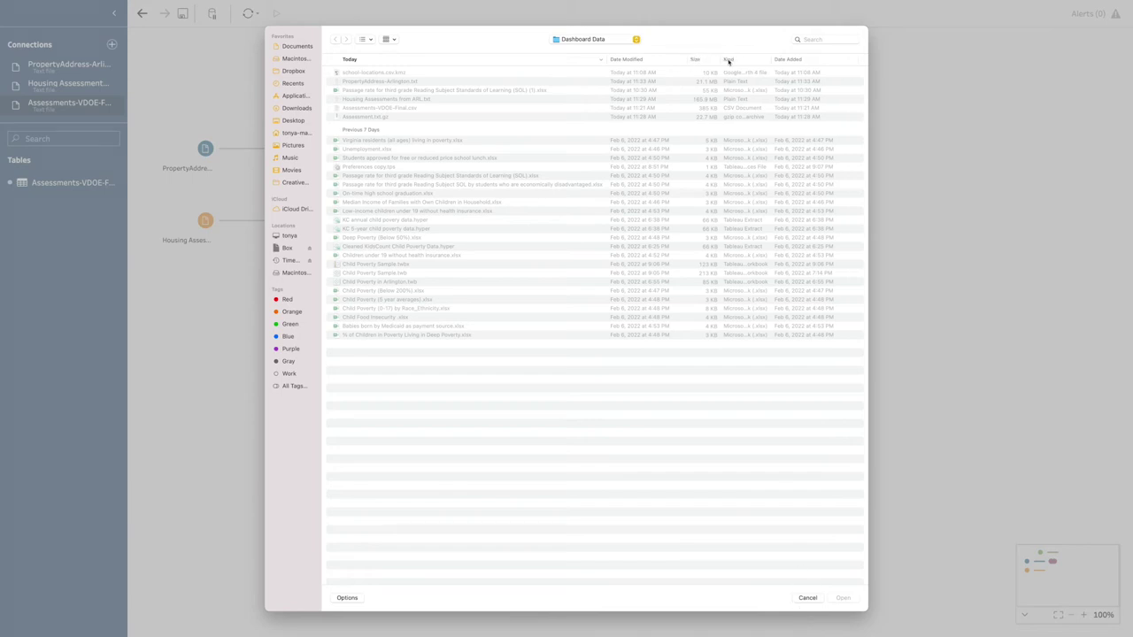
pyautogui.moveTo(776, 59); pyautogui.dragTo(827, 57)
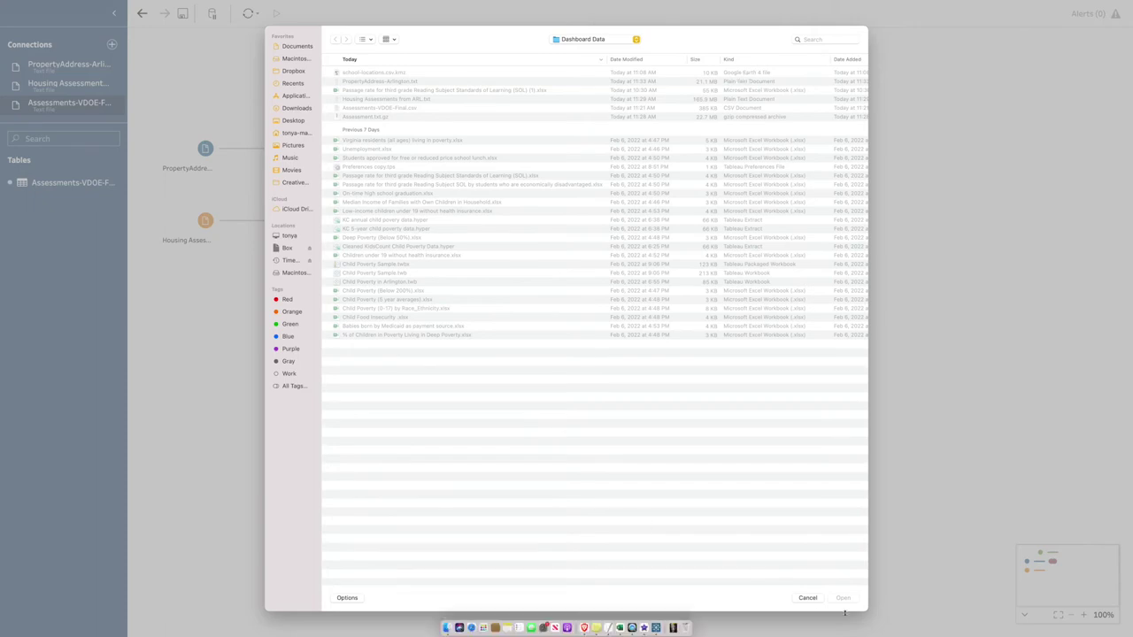
pyautogui.click(807, 597)
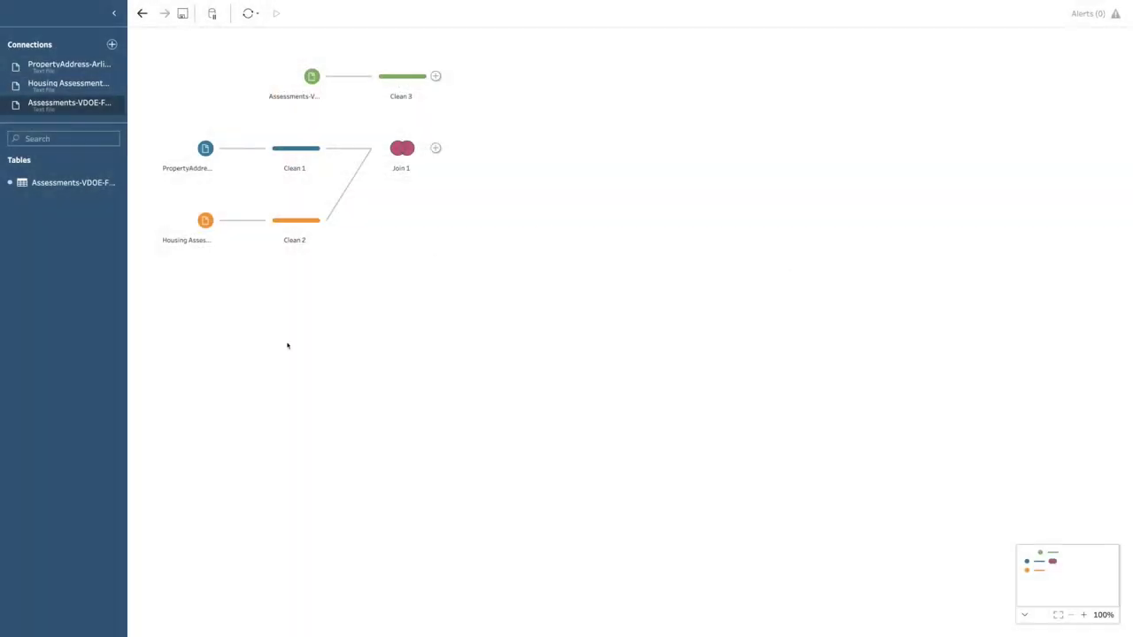
# Switch to the browser and open the APS Schools & Programs map from the Arlington Public Schools School Locations page in full view.
pyautogui.press('super+Tab')
pyautogui.press('super+Tab')
pyautogui.press('super+Tab')
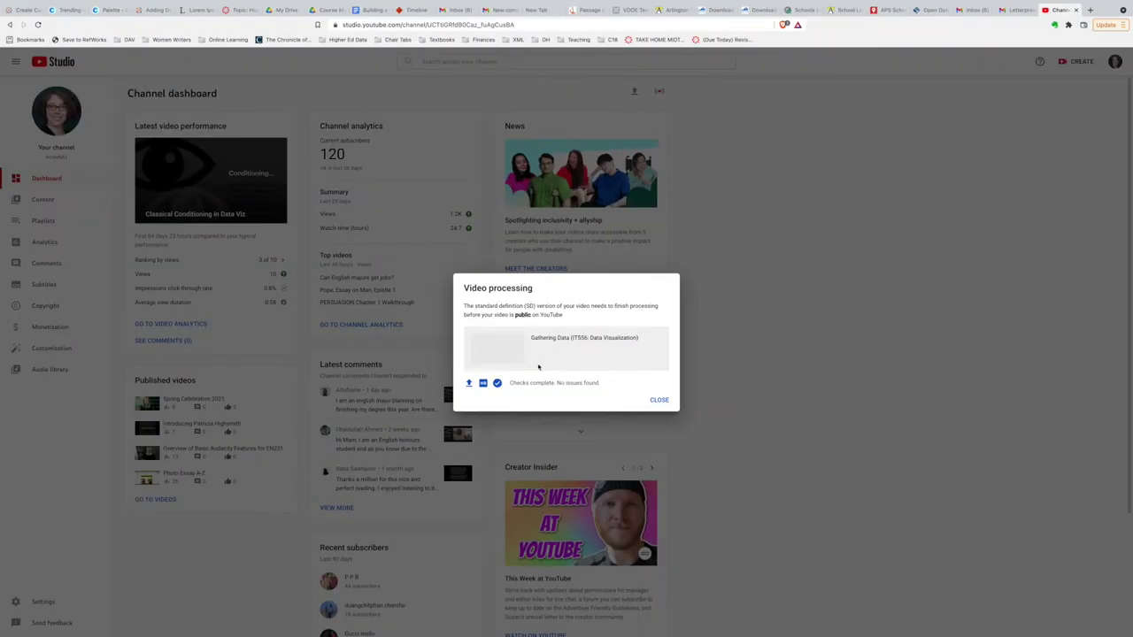
pyautogui.click(659, 400)
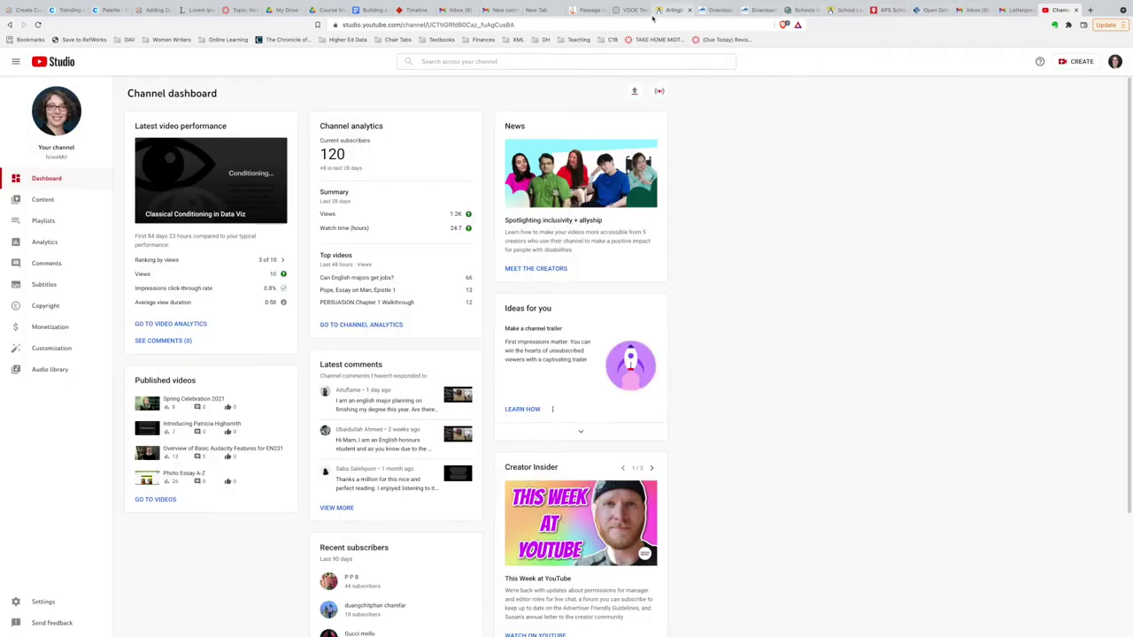
pyautogui.click(536, 10)
pyautogui.click(845, 10)
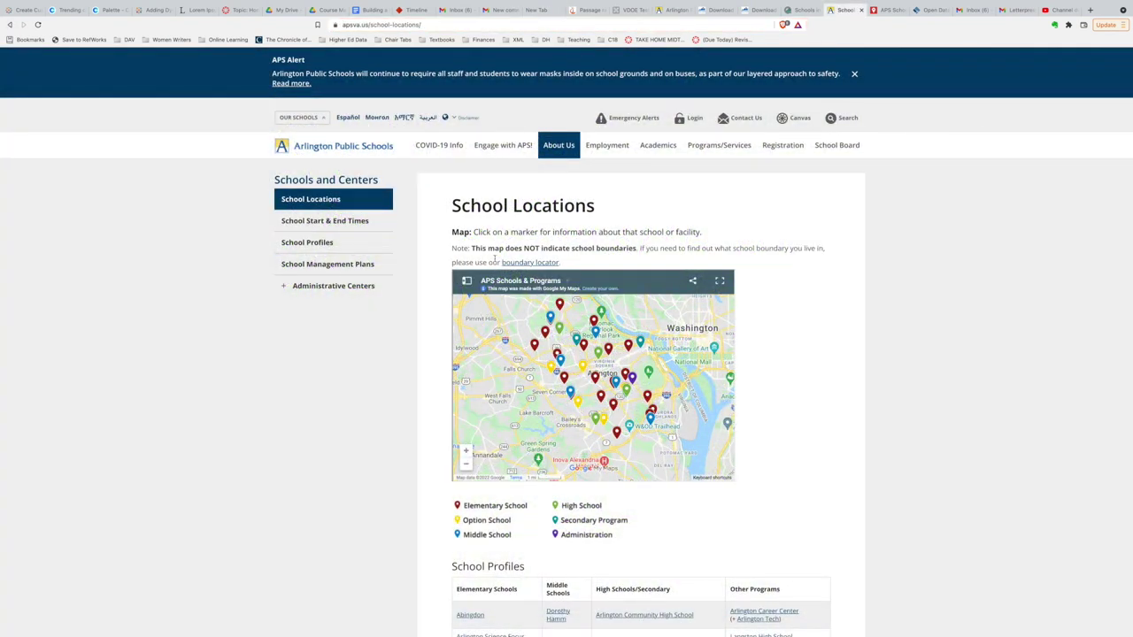
pyautogui.click(720, 281)
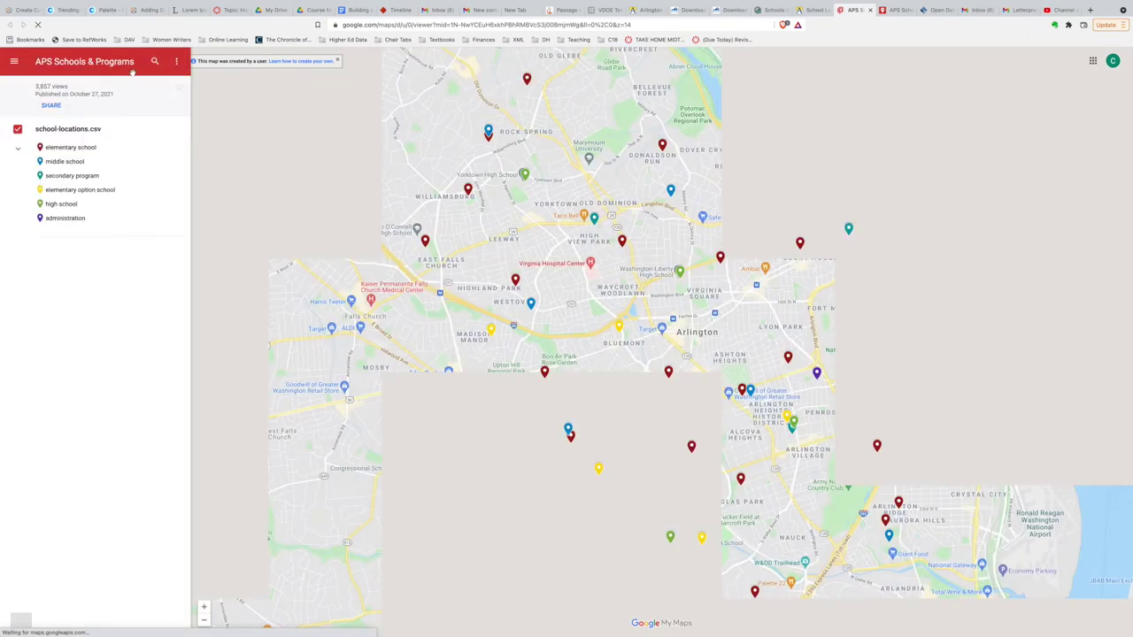
# Export the entire APS Schools & Programs map as KML instead of KMZ and save it in the Dashboard Data folder.
pyautogui.click(176, 61)
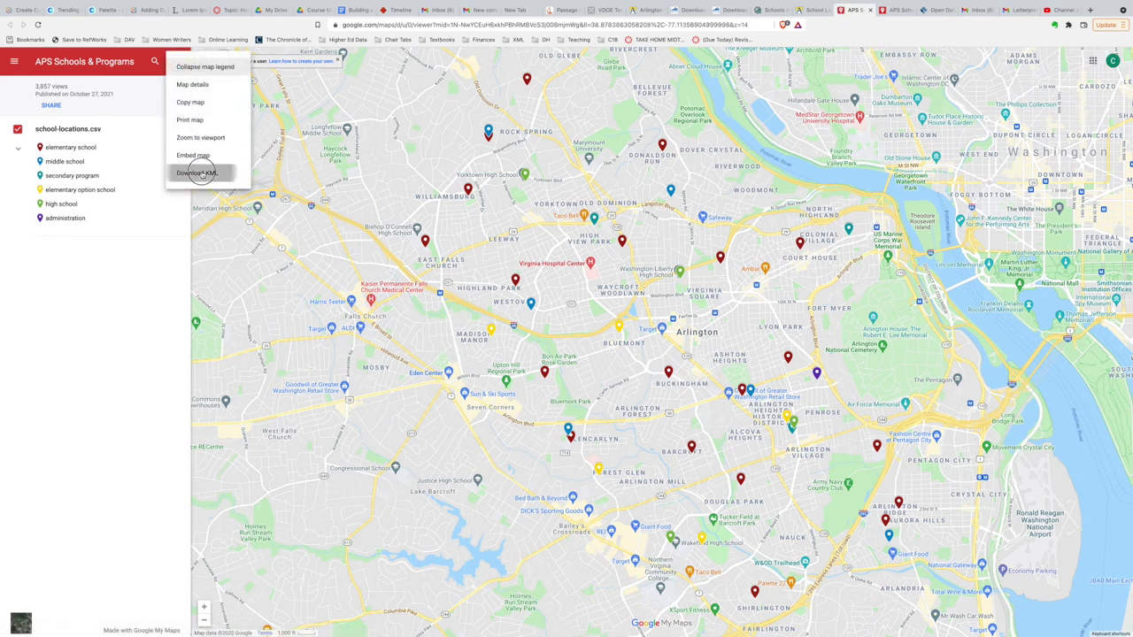
pyautogui.click(202, 173)
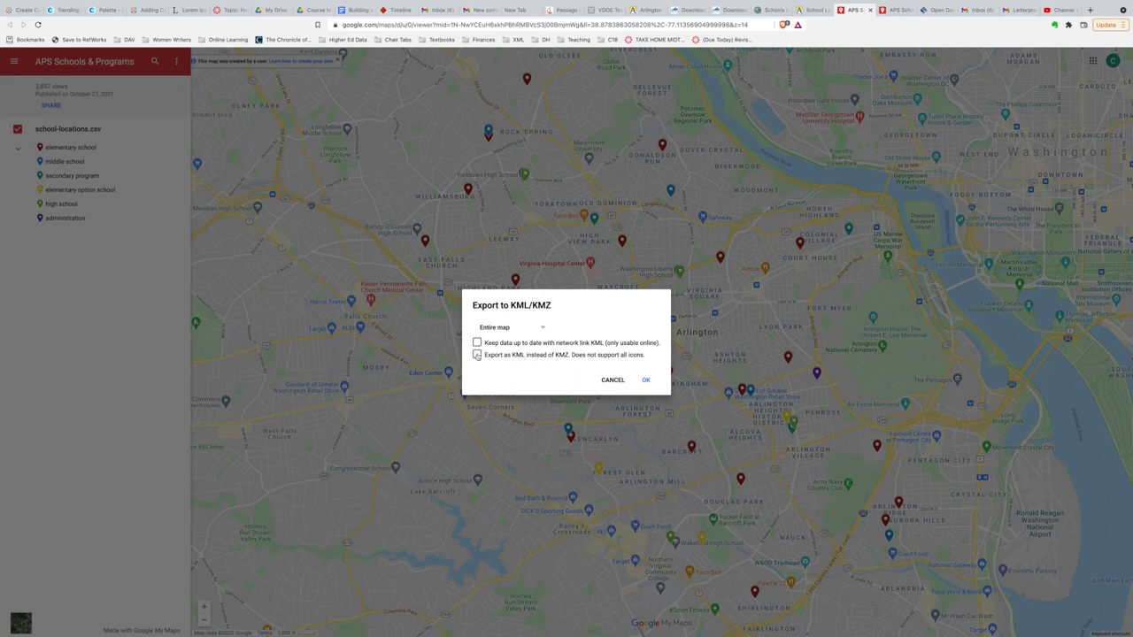
pyautogui.click(478, 355)
pyautogui.click(646, 379)
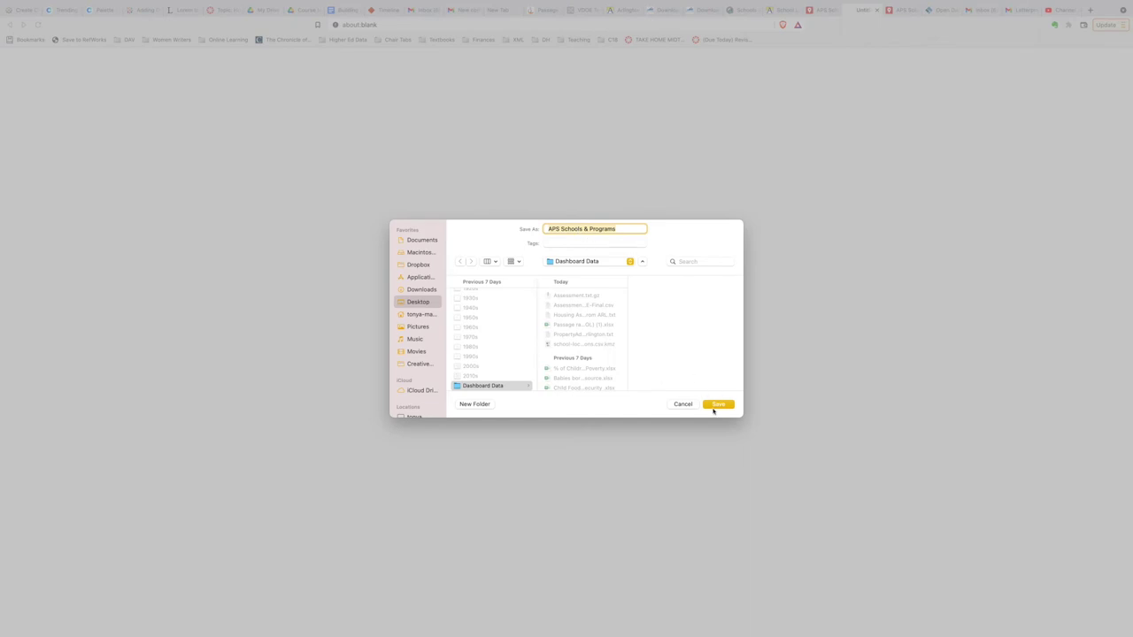
pyautogui.click(718, 404)
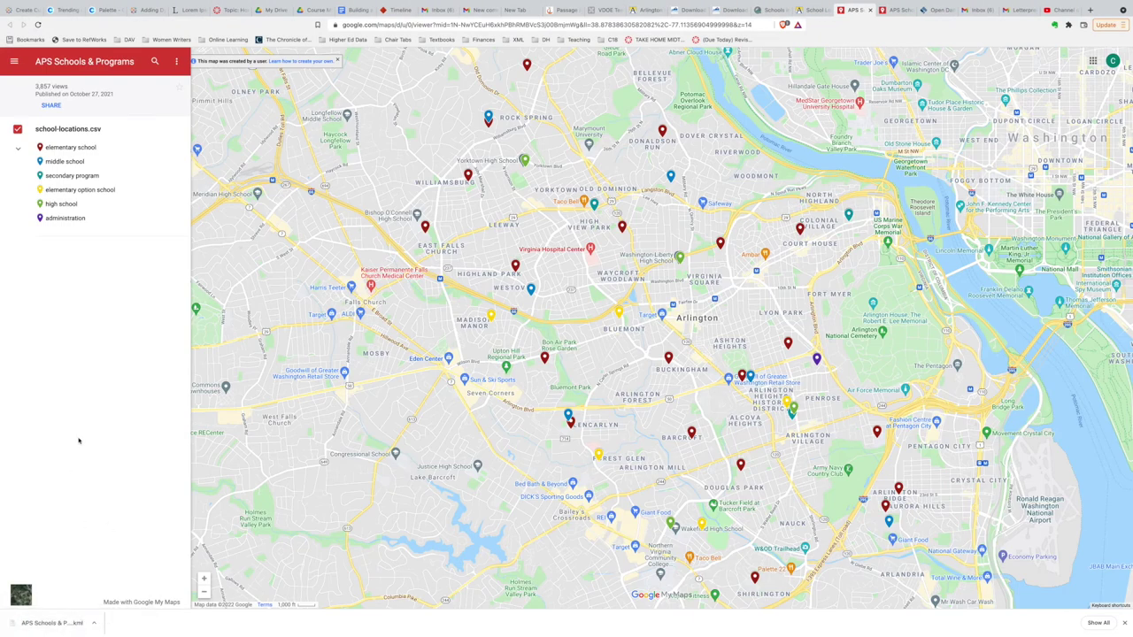
# Switch back to Tableau Prep and connect to the spatial file APS Schools & Programs.kml.
pyautogui.press('super+Tab')
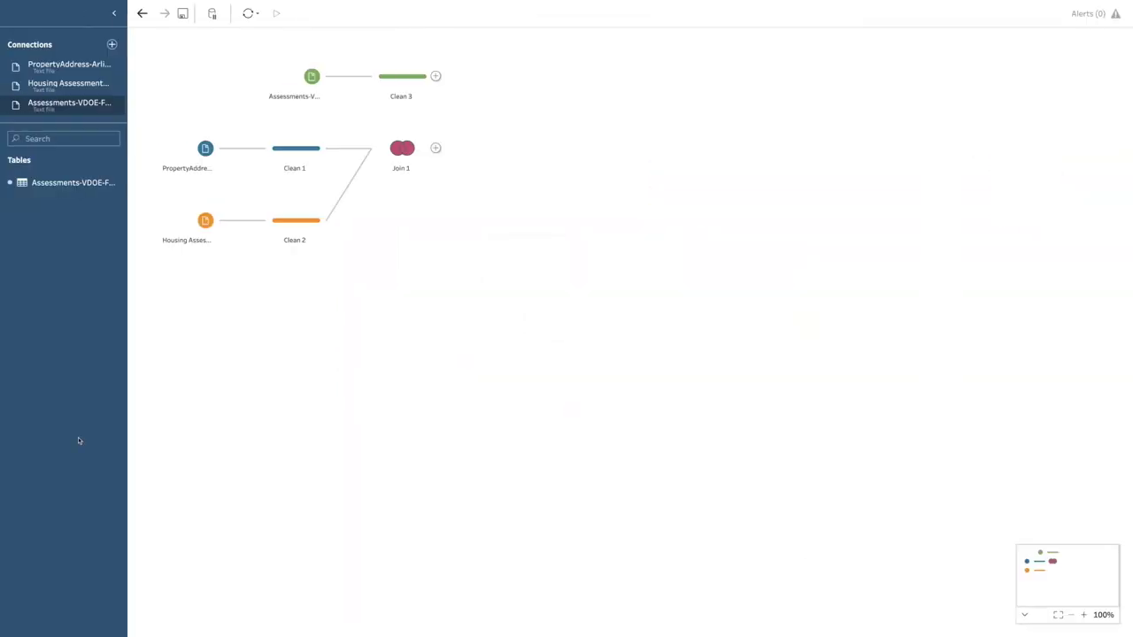
pyautogui.click(112, 44)
pyautogui.click(155, 152)
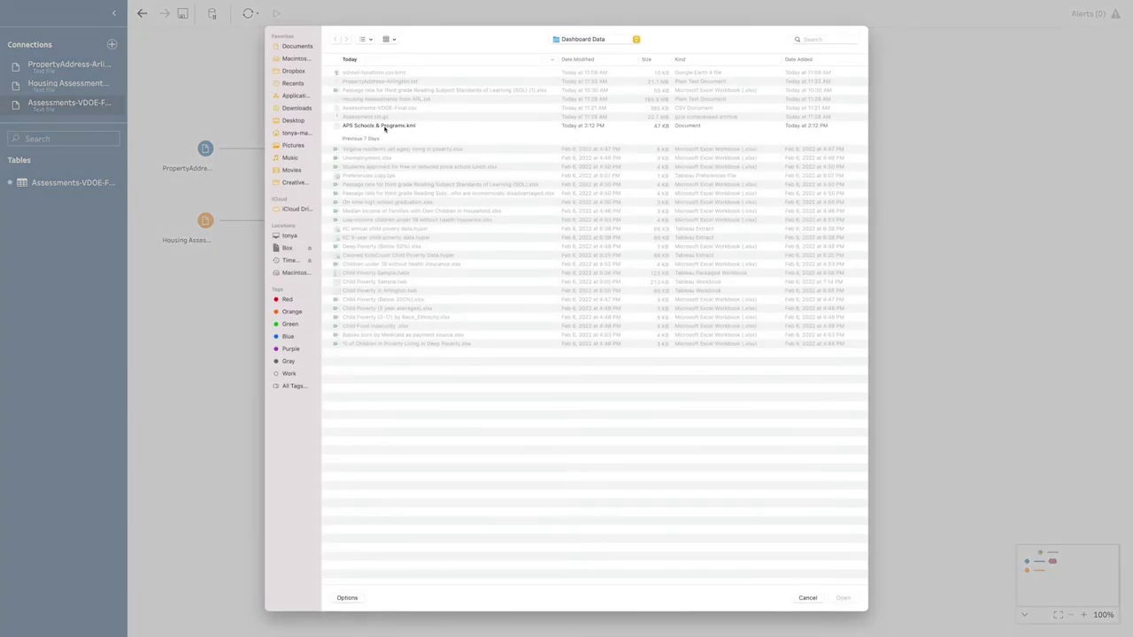
pyautogui.click(364, 128)
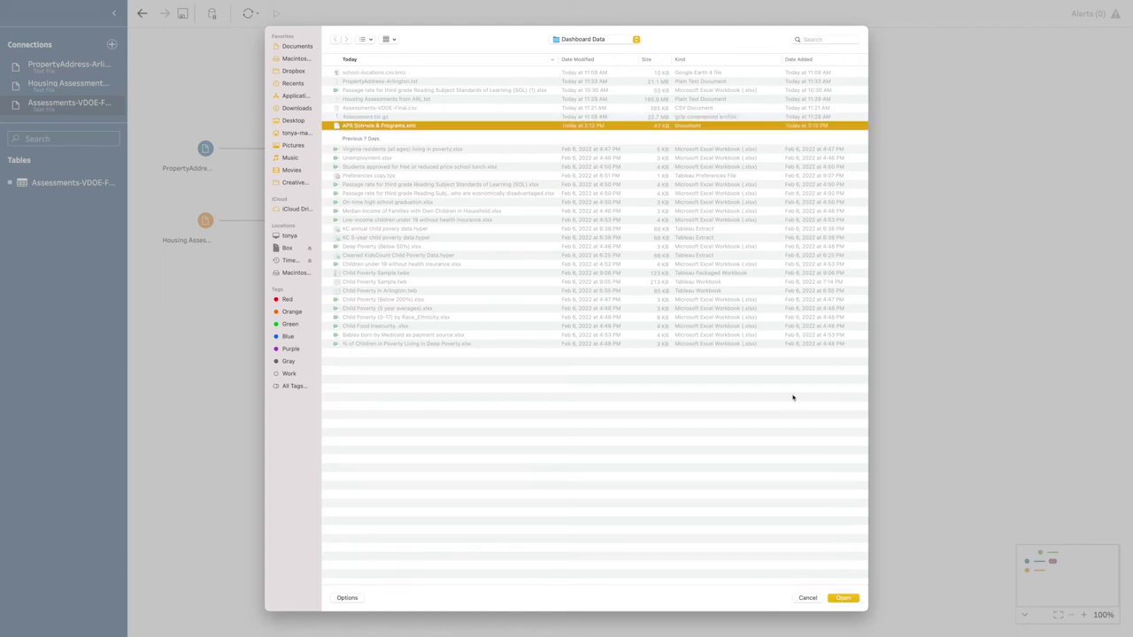
pyautogui.click(844, 599)
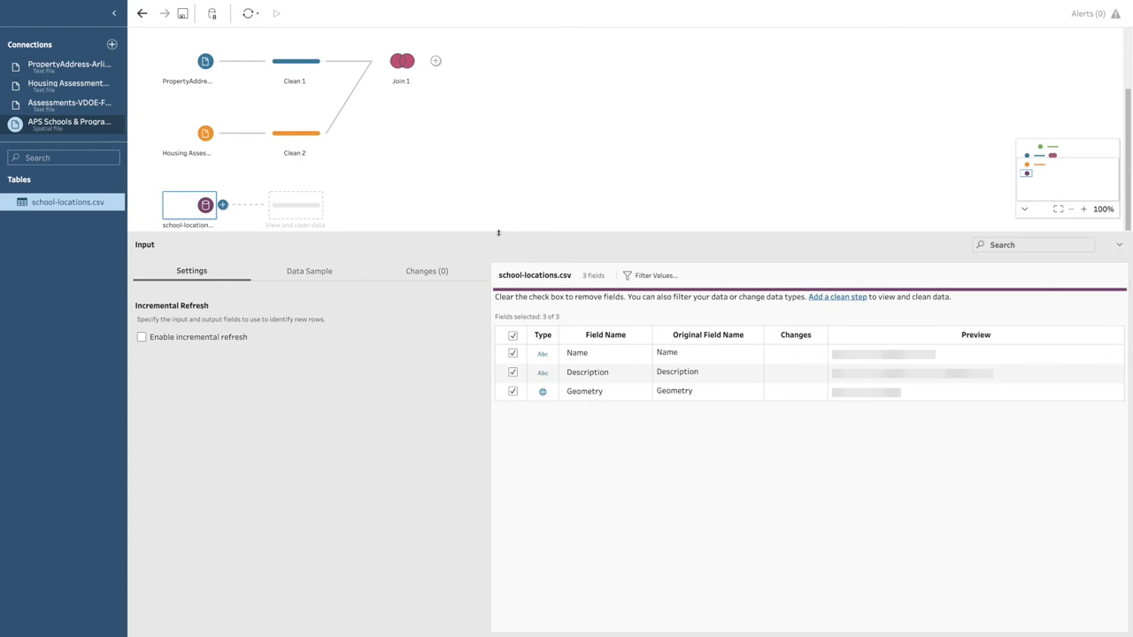
# Add a clean step after the school-locations.csv input and enlarge its data view.
pyautogui.moveTo(498, 232); pyautogui.dragTo(512, 395)
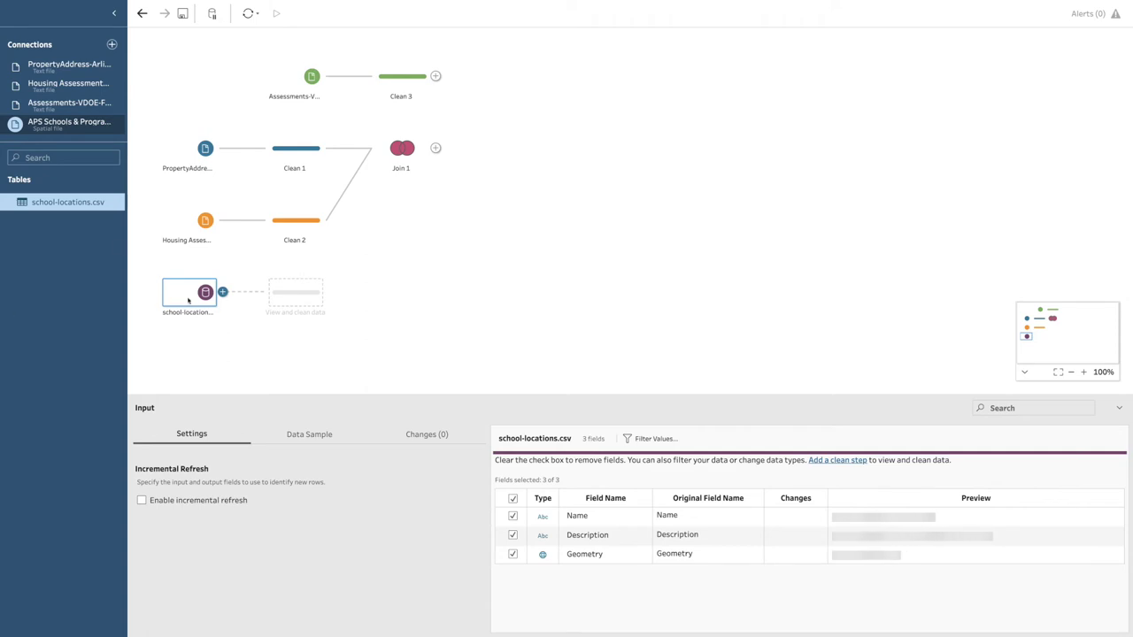
pyautogui.click(297, 295)
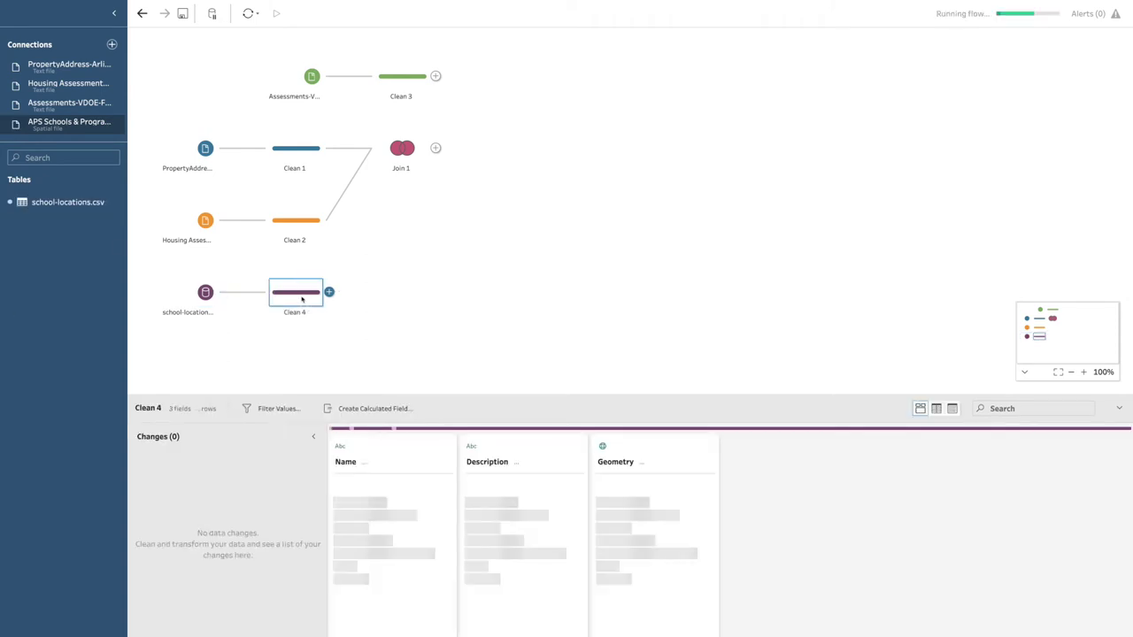
pyautogui.moveTo(421, 397); pyautogui.dragTo(417, 258)
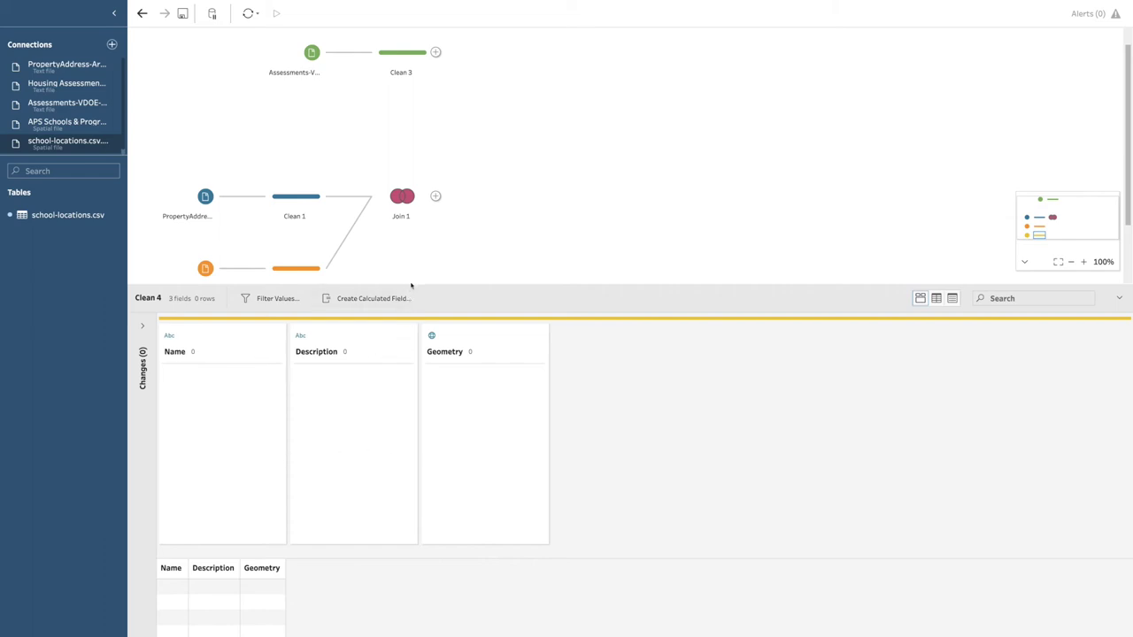
# Delete the school-locations.csv input and its Clean 4 step from the flow.
pyautogui.moveTo(411, 284); pyautogui.dragTo(415, 470)
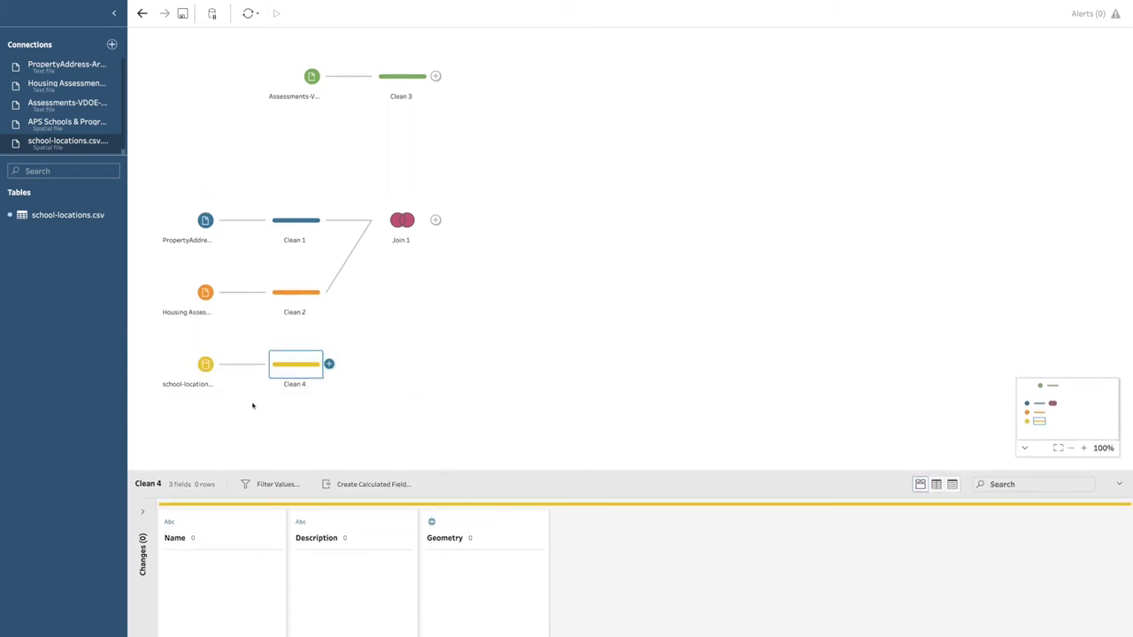
pyautogui.moveTo(163, 347); pyautogui.dragTo(344, 404)
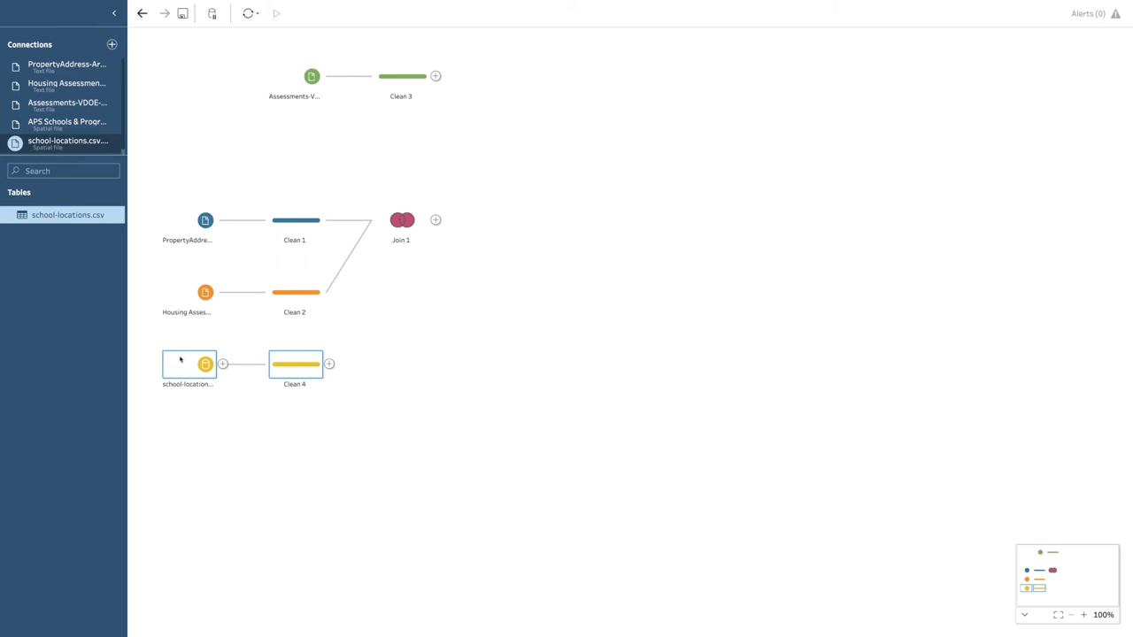
pyautogui.press('Delete')
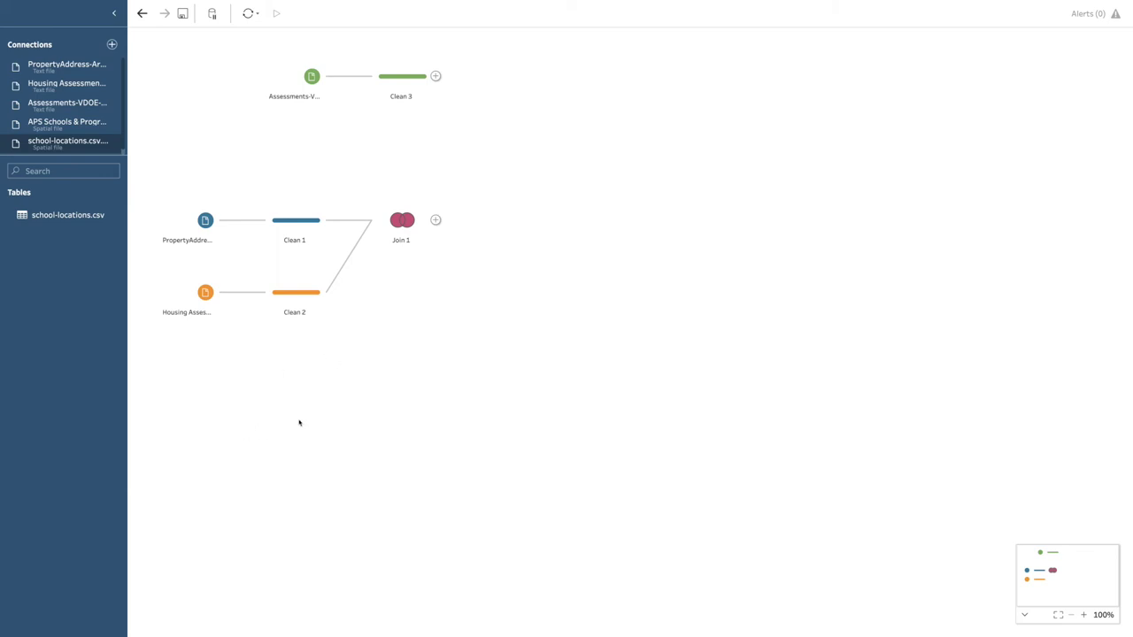
# Switch to the browser and search the web for "arlington virginia schools addresses" in a new tab.
pyautogui.press('super+Tab')
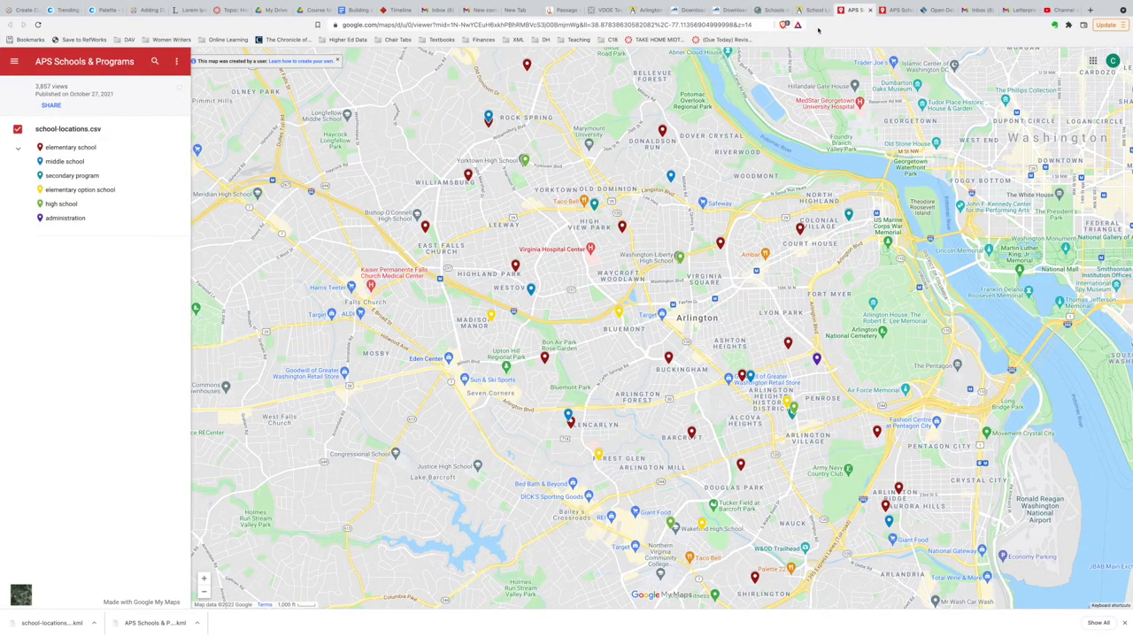
pyautogui.press('super+t')
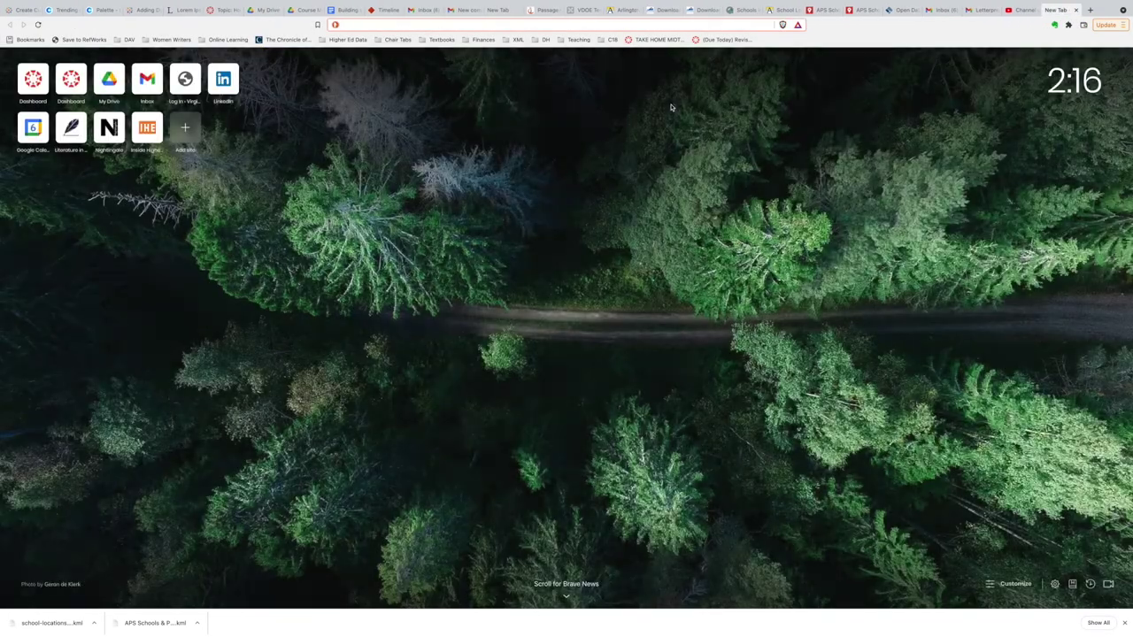
pyautogui.write('arlington')
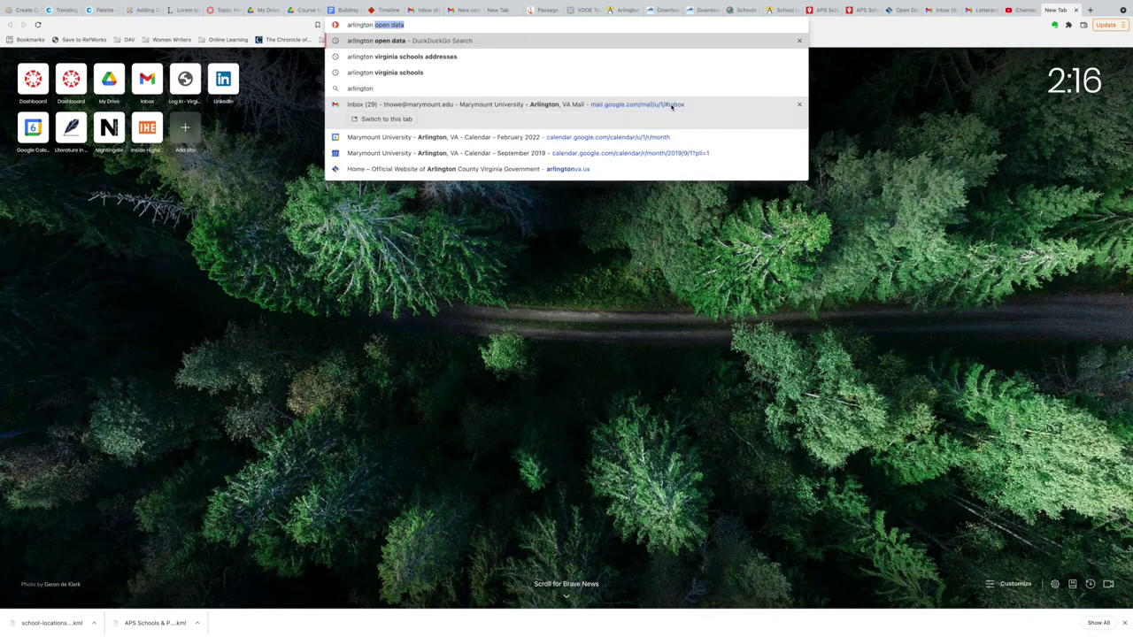
pyautogui.write(' virginia')
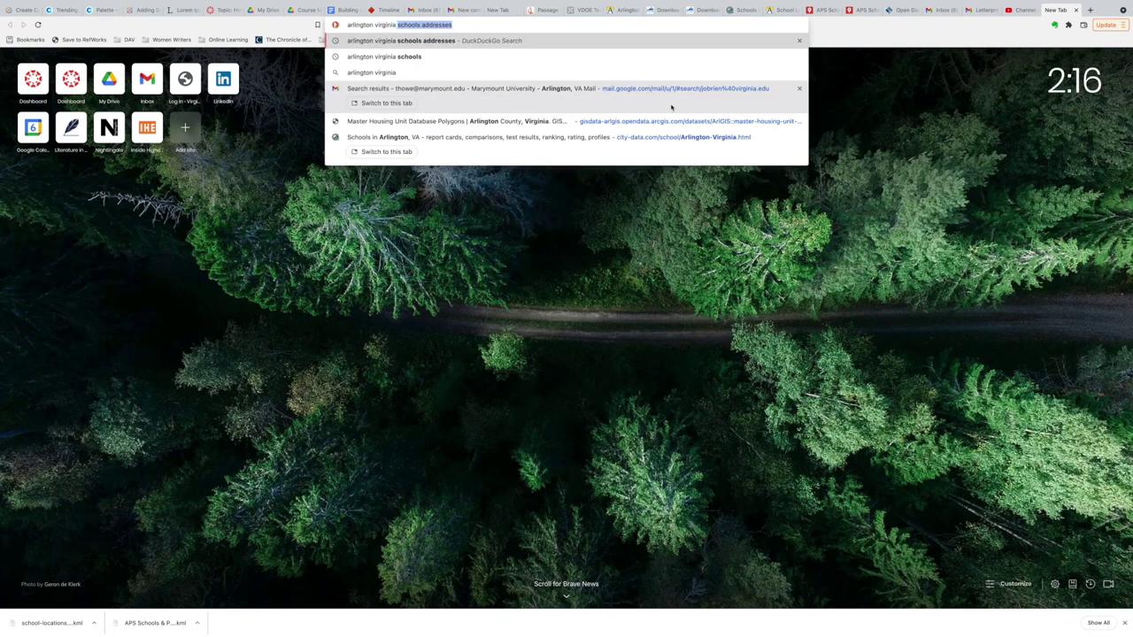
pyautogui.press('Return')
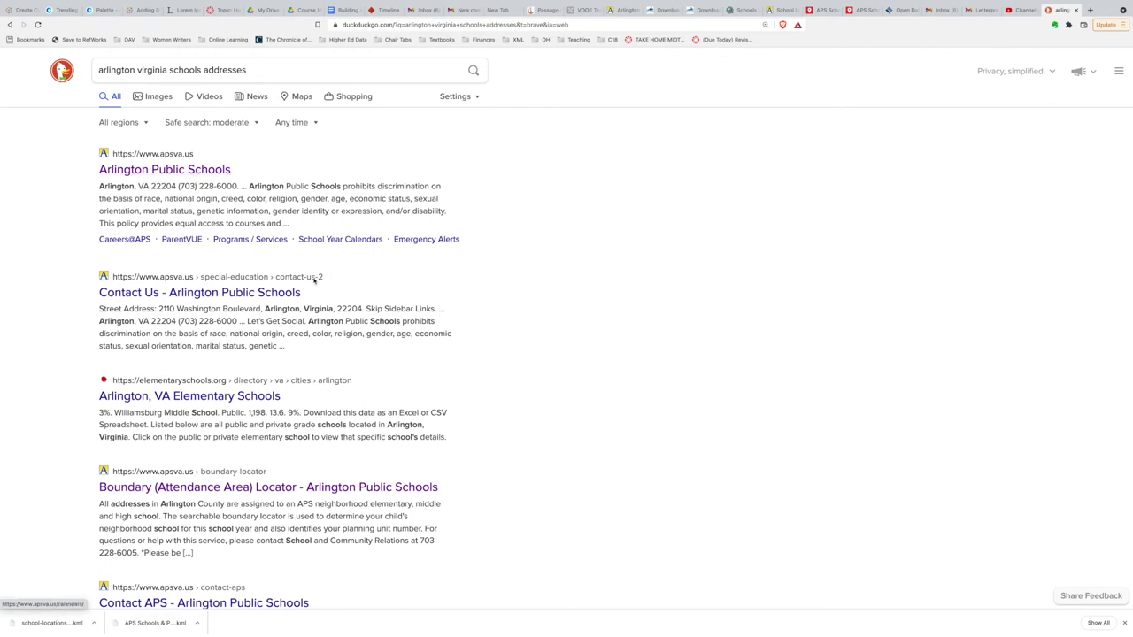
# Look through the search results and the School Locator by Address page for Arlington school addresses, and return to the results.
pyautogui.scroll(-3, 446, 382)
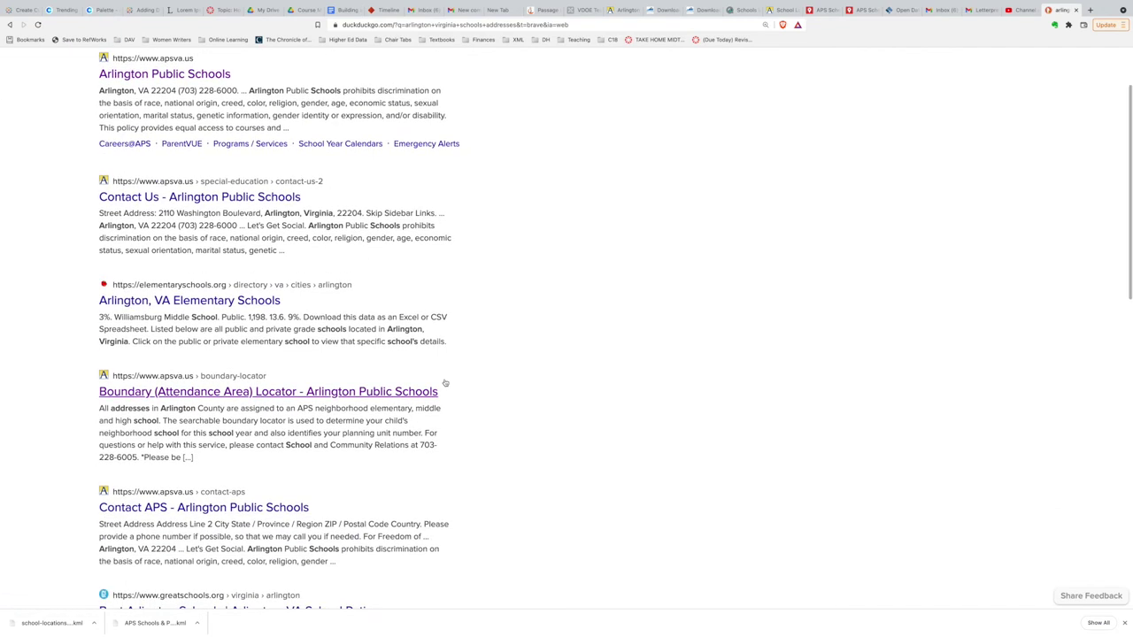
pyautogui.scroll(-5, 445, 382)
pyautogui.scroll(-8, 445, 383)
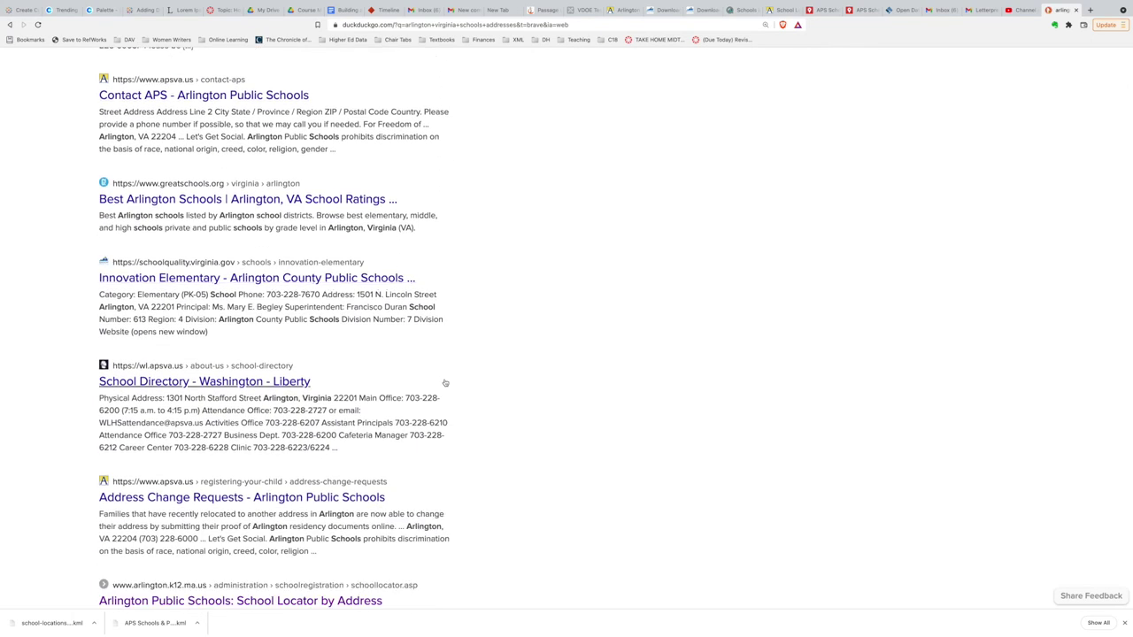
pyautogui.scroll(-1, 376, 438)
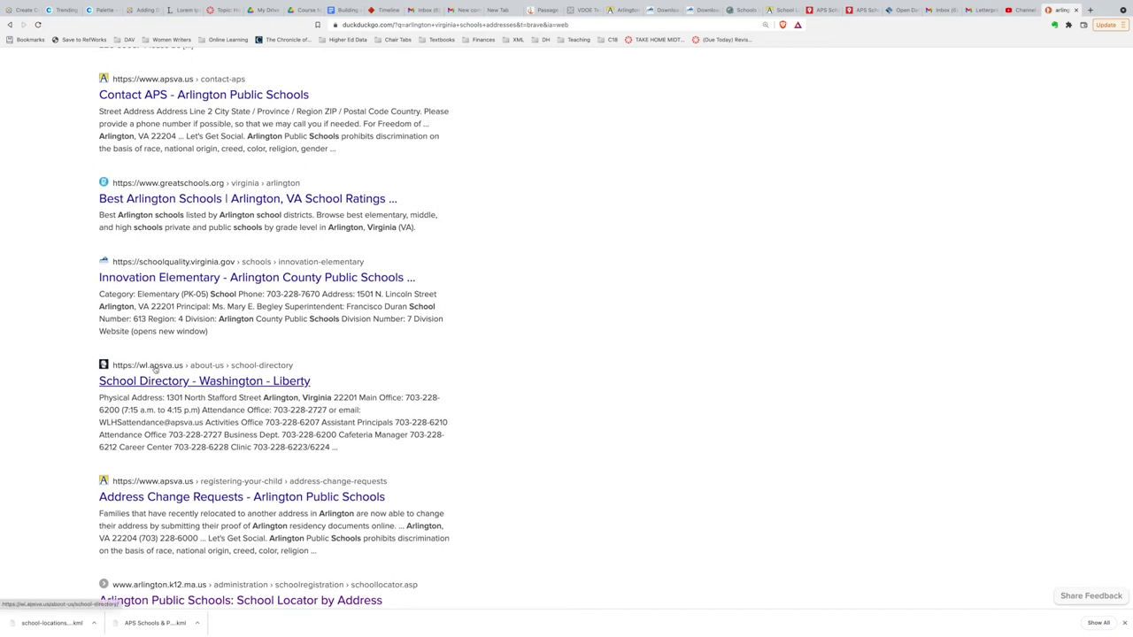
pyautogui.scroll(-4, 391, 372)
pyautogui.scroll(-1, 392, 433)
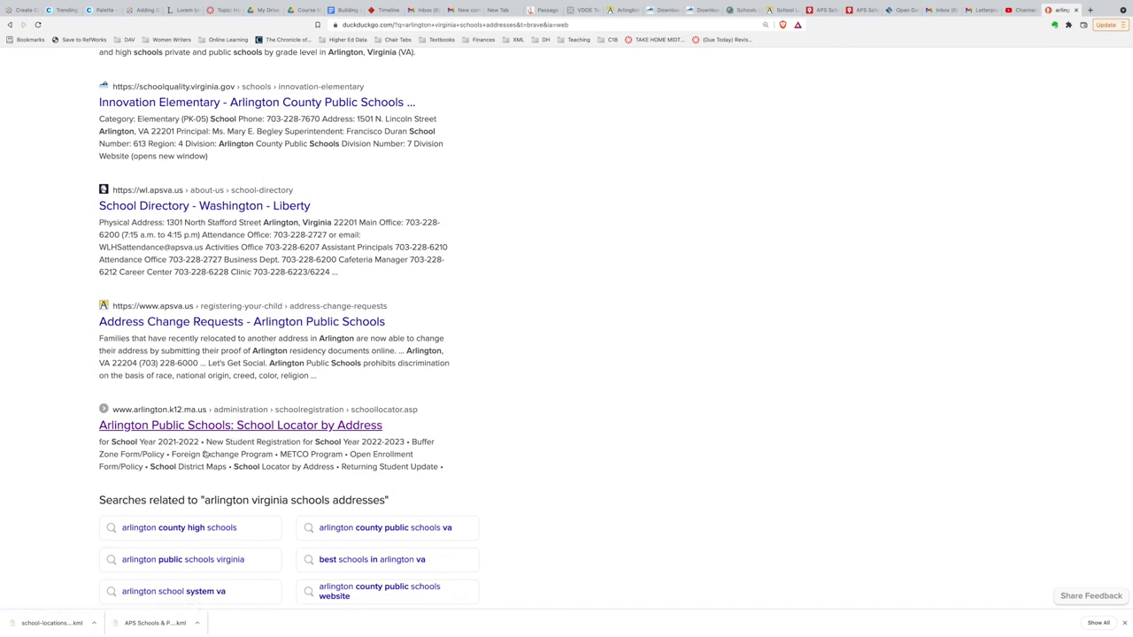
pyautogui.click(206, 428)
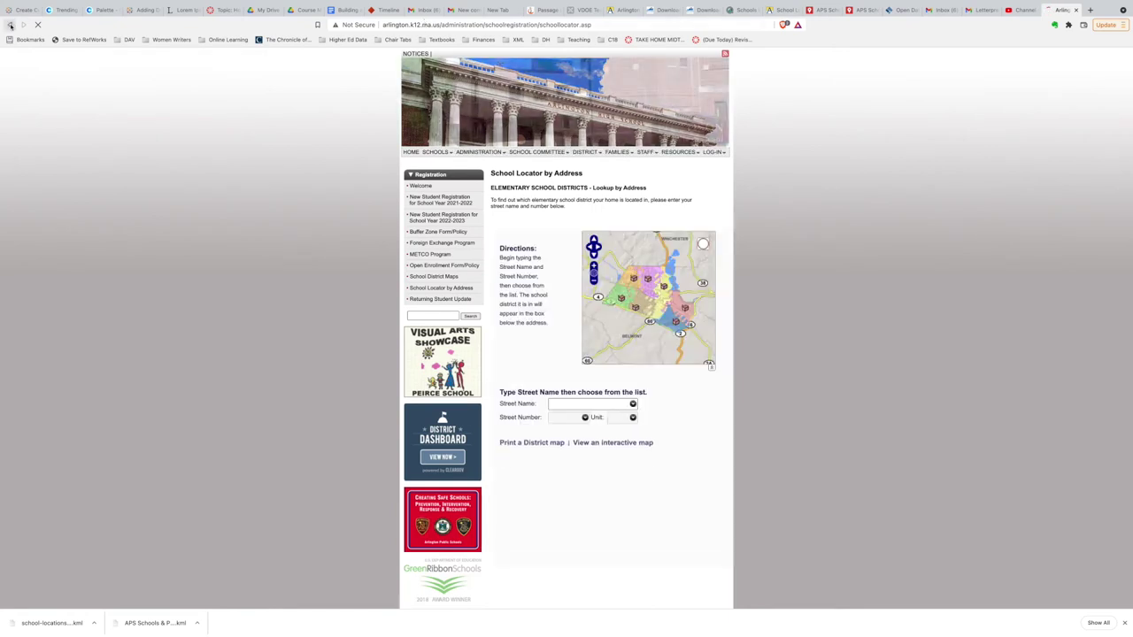
pyautogui.hotkey('alt', 'Left')
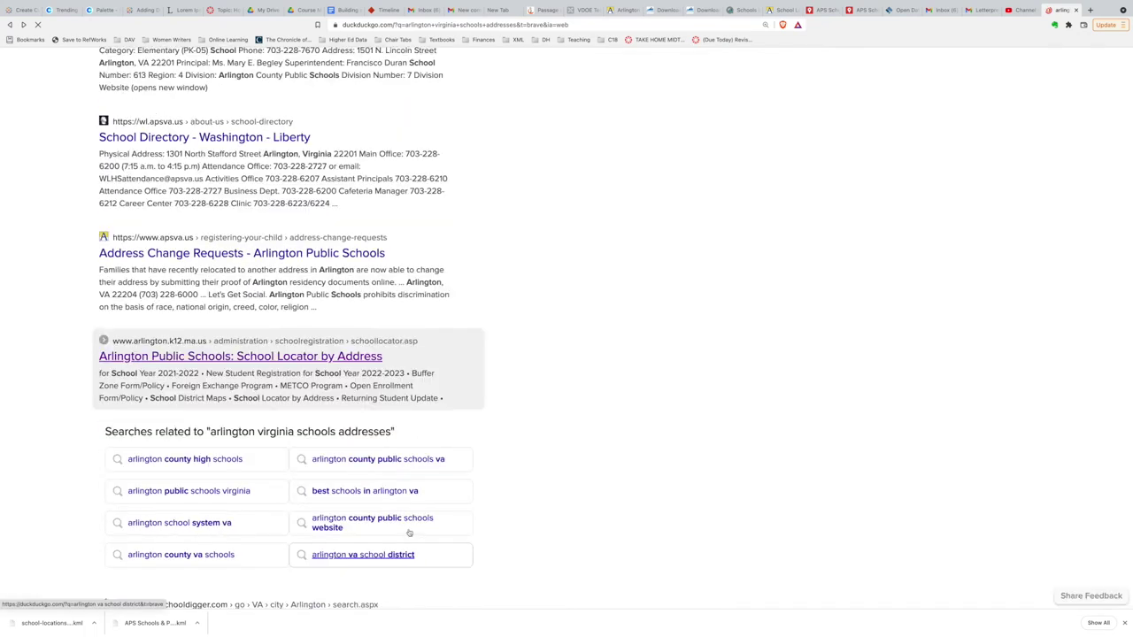
# Find the VDOE Virginia Public Schools Listing - By Region among the further search results and open it.
pyautogui.scroll(-13, 408, 533)
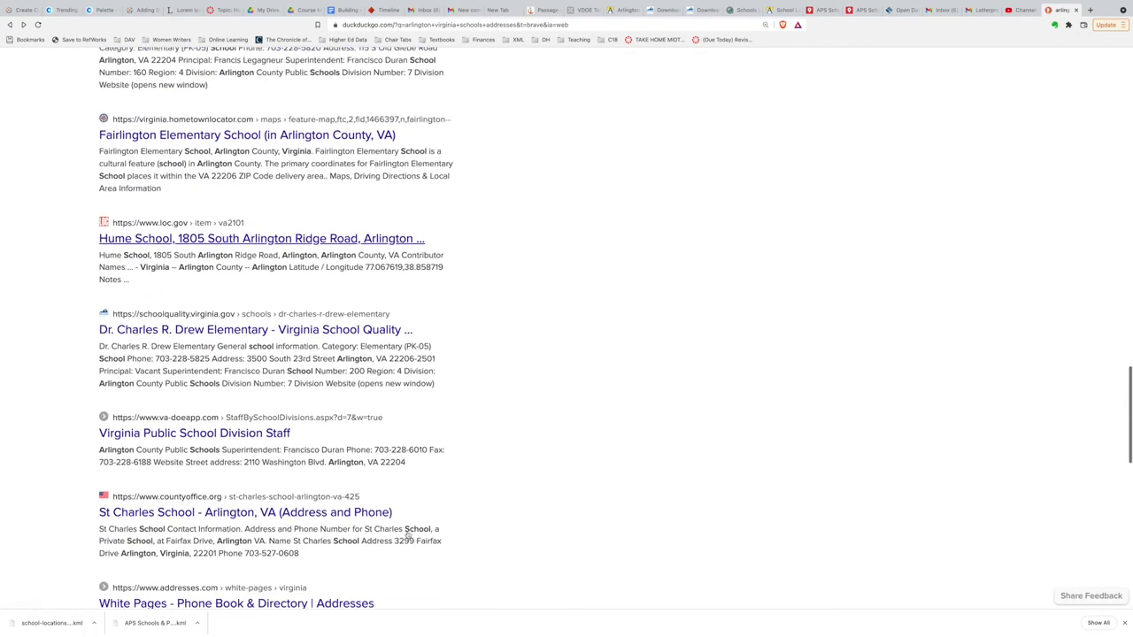
pyautogui.scroll(-5, 408, 534)
pyautogui.click(408, 454)
pyautogui.scroll(-4, 454, 463)
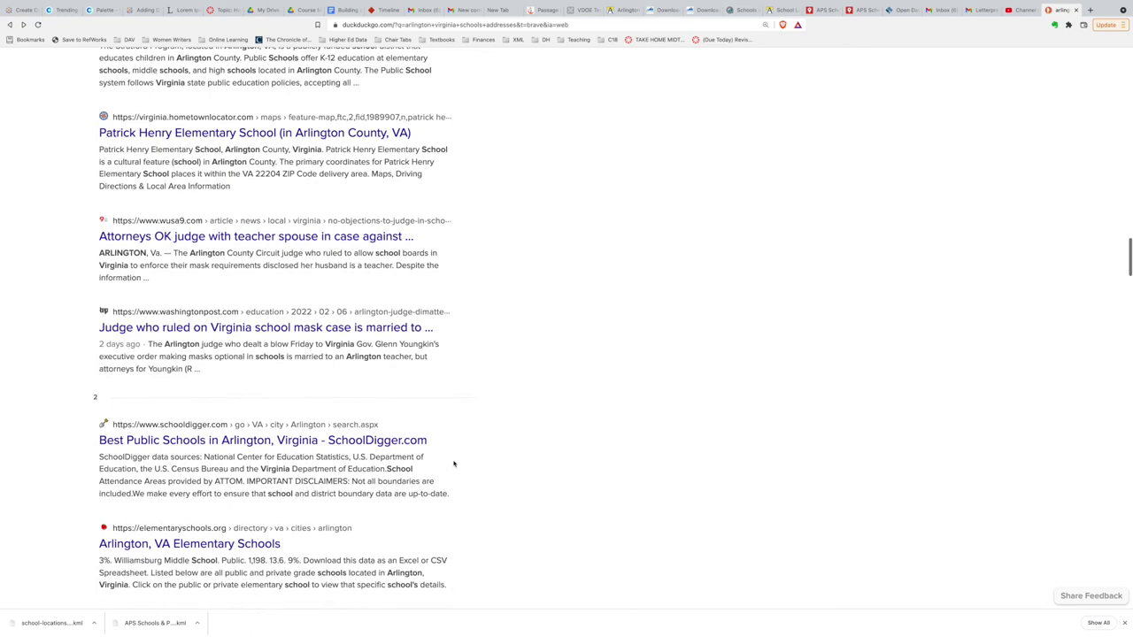
pyautogui.scroll(-4, 453, 465)
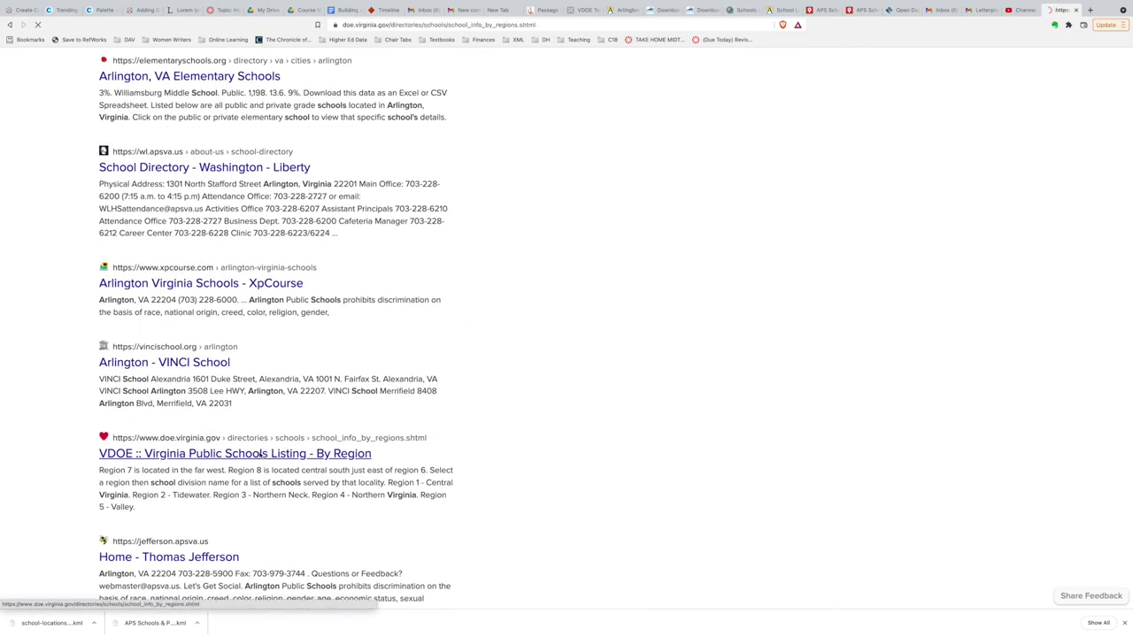
pyautogui.click(283, 455)
# Search the regional listing for "arlingto" and open the Arlington County schools page.
pyautogui.hotkey('ctrl', 'f')
pyautogui.write('a')
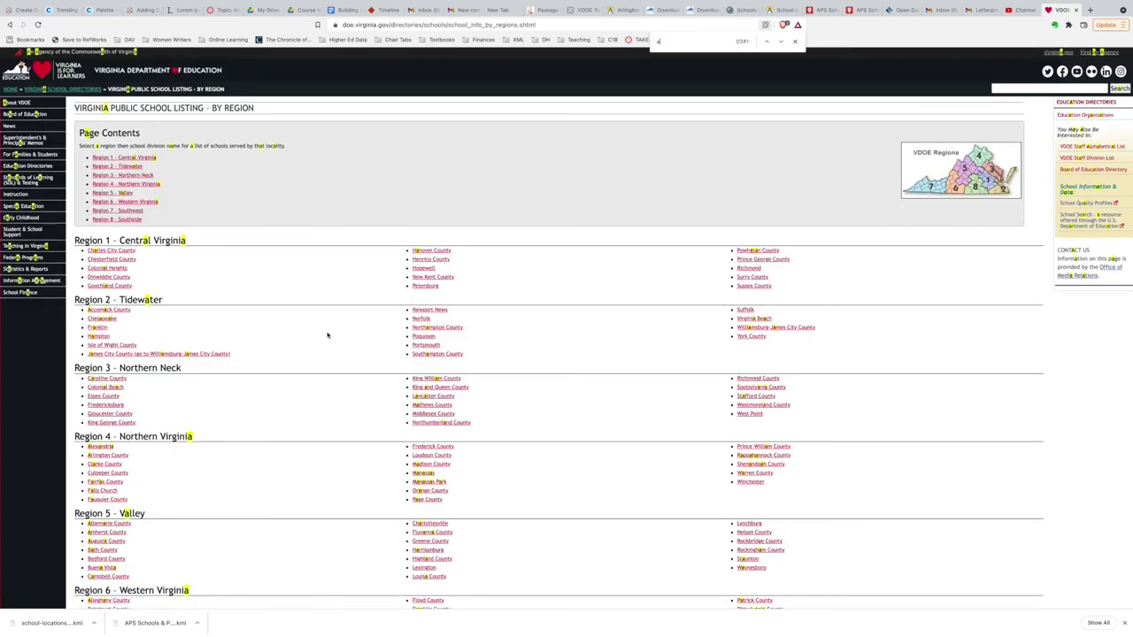
pyautogui.write('rling')
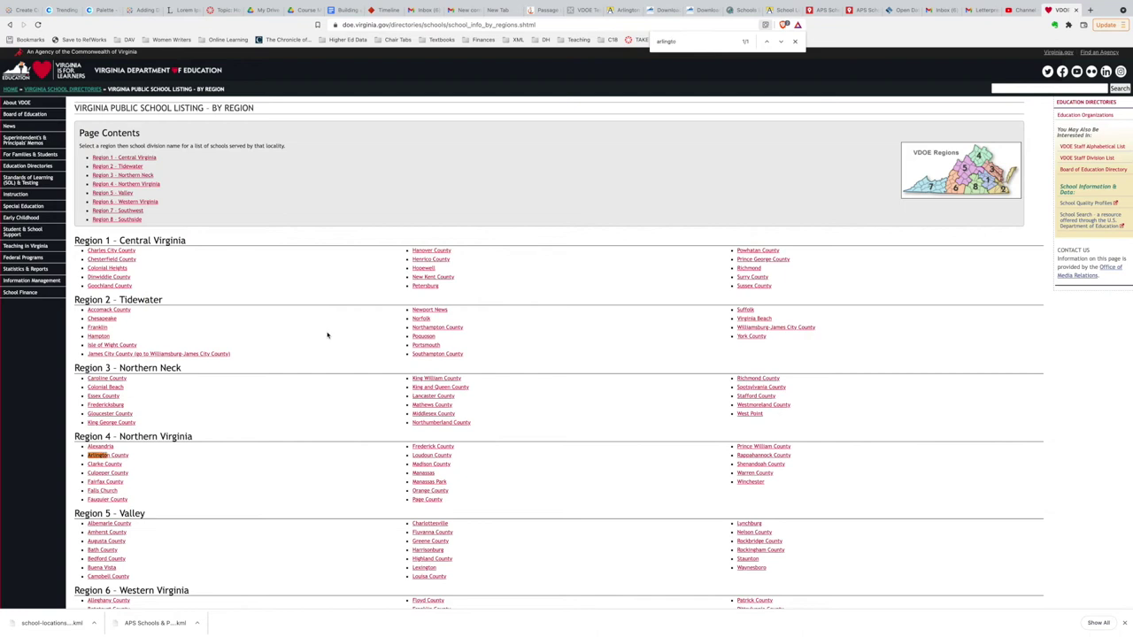
pyautogui.write('to')
pyautogui.click(109, 456)
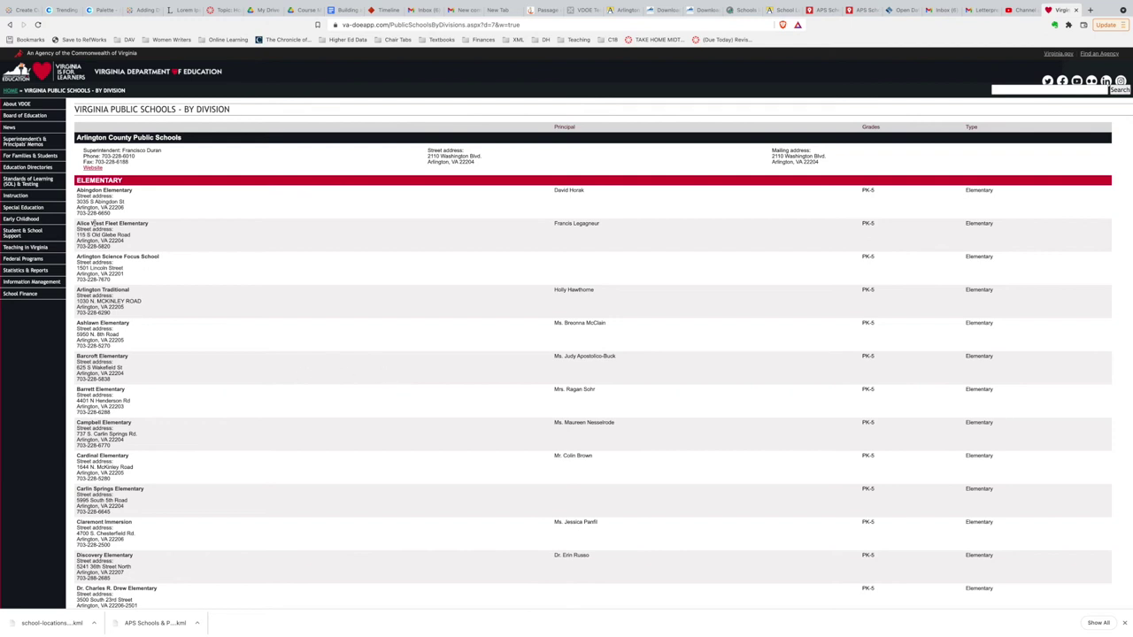
# Copy the Arlington school listing from the ELEMENTARY heading through the last high school, and switch to Excel.
pyautogui.moveTo(77, 180); pyautogui.dragTo(1021, 382)
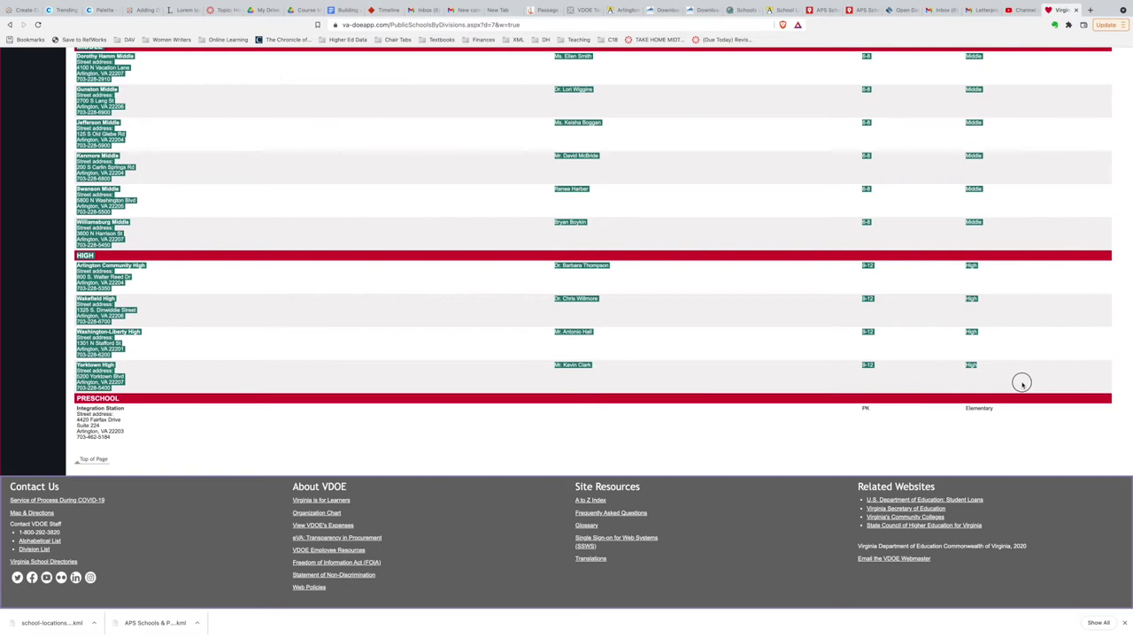
pyautogui.moveTo(1021, 382); pyautogui.dragTo(1022, 385)
pyautogui.press('super+Tab')
pyautogui.press('super+Tab')
pyautogui.press('super+Tab')
pyautogui.press('super+Tab')
pyautogui.press('super+Tab')
pyautogui.press('super+Tab')
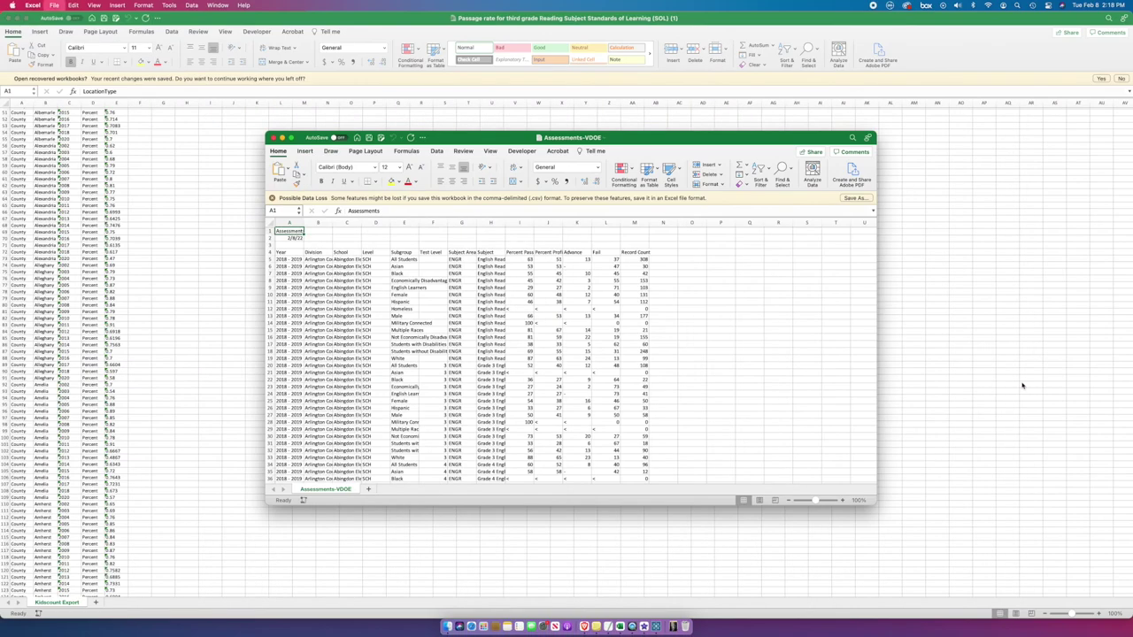
# Paste the copied school listing at A1 of a new full-screen workbook and widen columns A to C to fit their contents.
pyautogui.press('super+n')
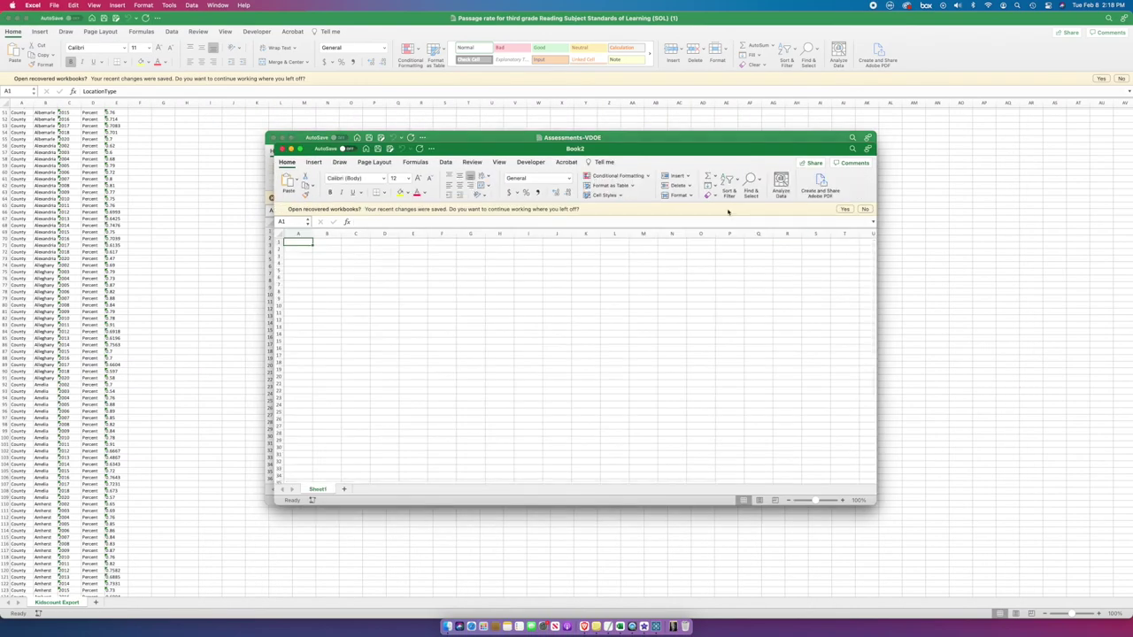
pyautogui.click(300, 150)
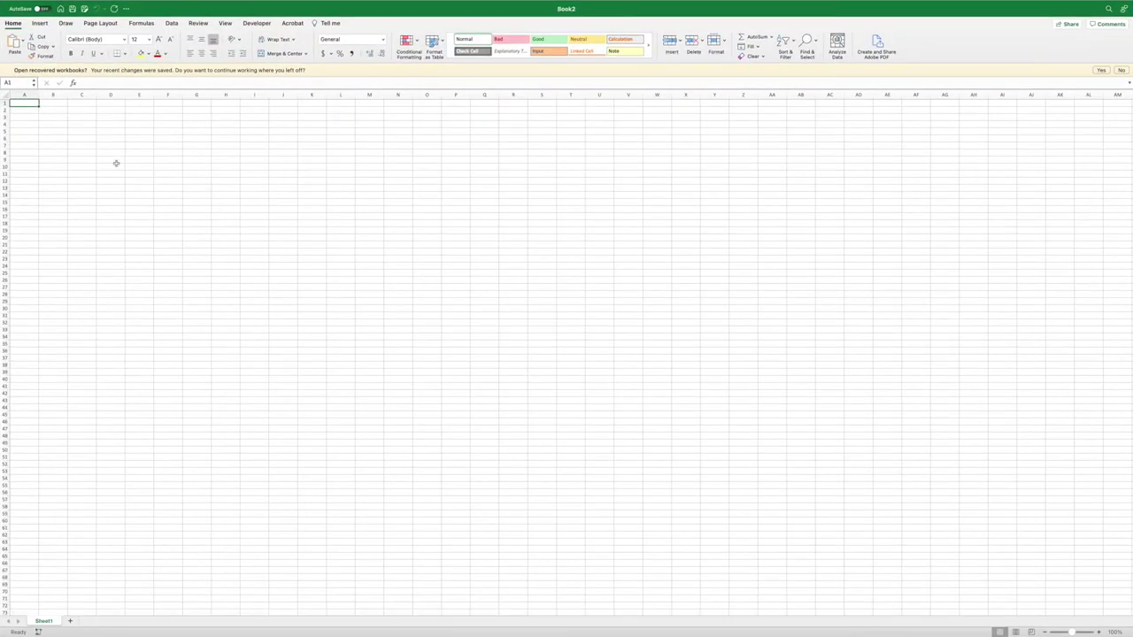
pyautogui.press('super+v')
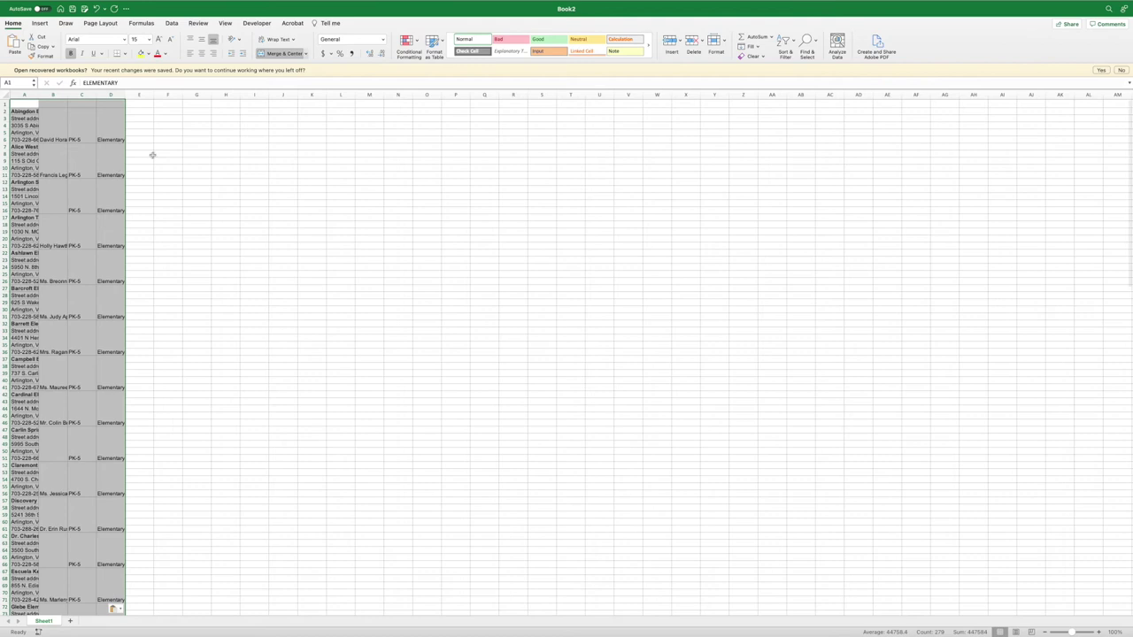
pyautogui.click(152, 155)
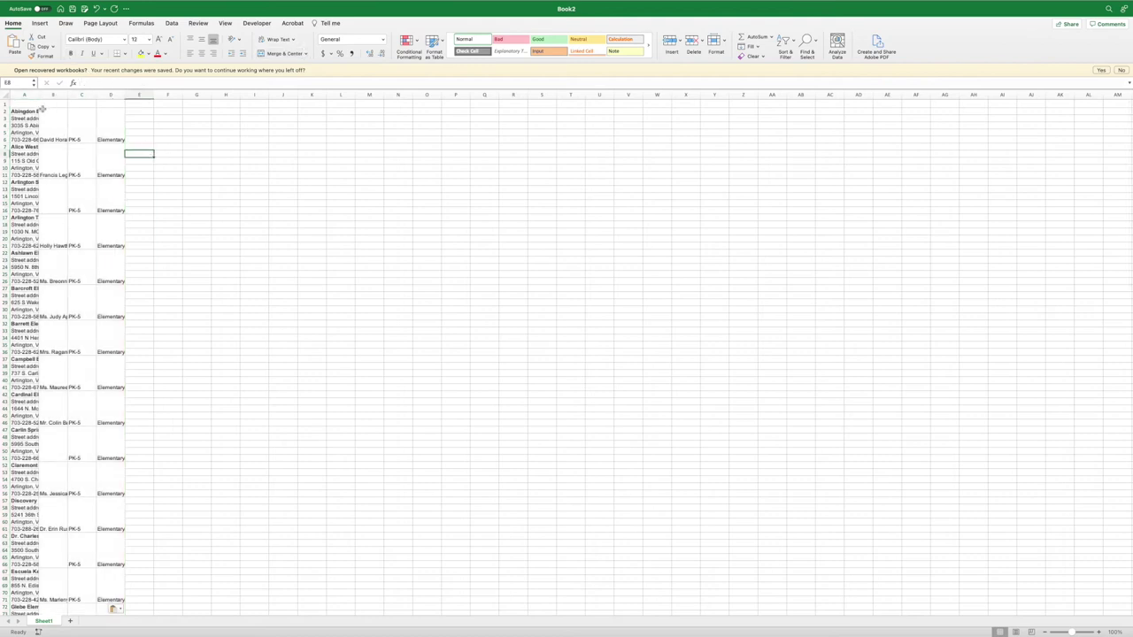
pyautogui.moveTo(39, 94); pyautogui.dragTo(263, 94)
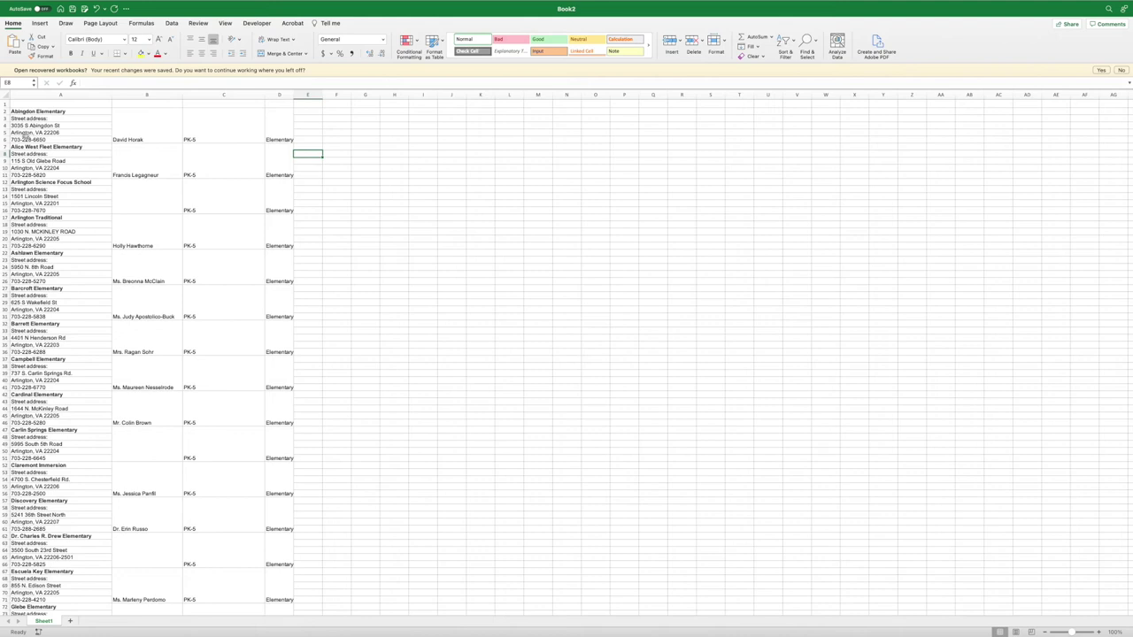
# Examine the pasted Arlington school listing from the elementary schools through the high schools.
pyautogui.click(6, 104)
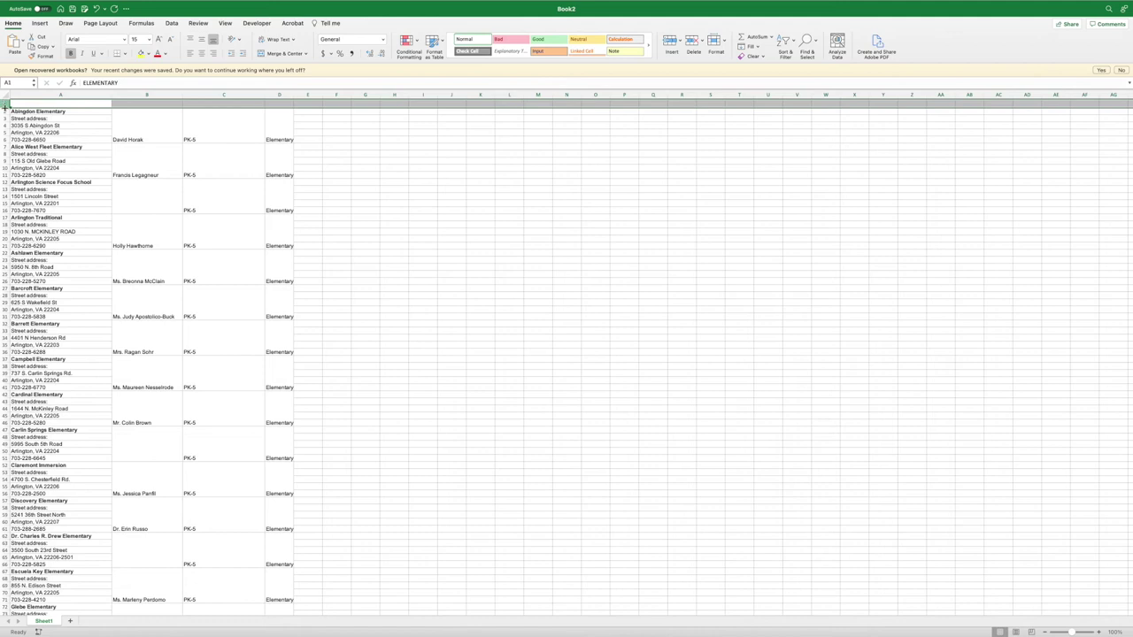
pyautogui.scroll(-20, 49, 424)
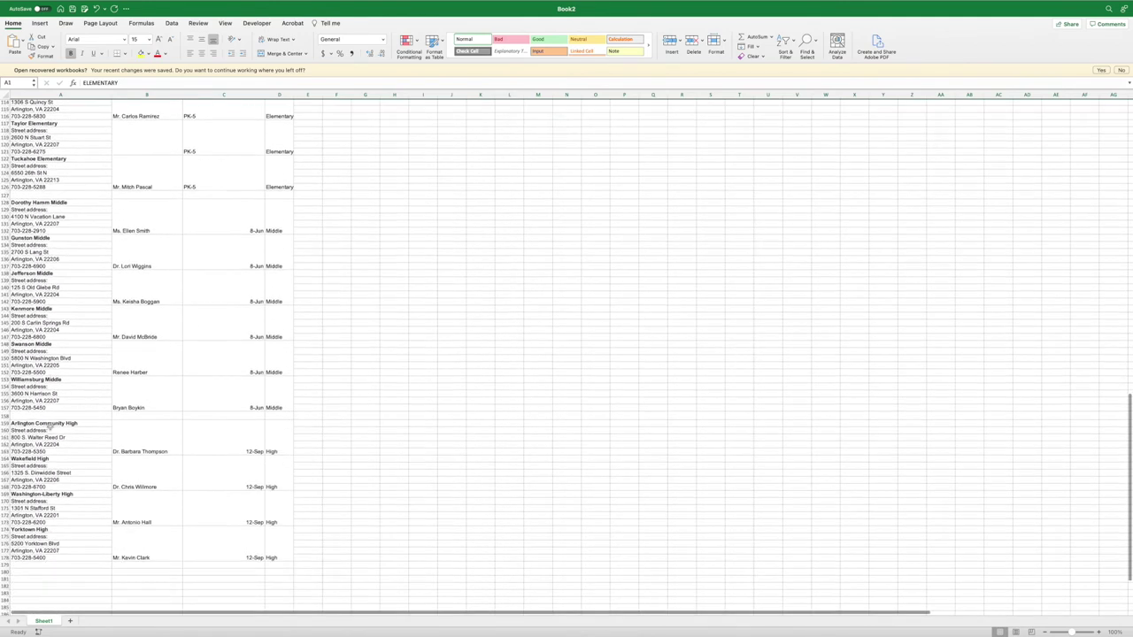
pyautogui.scroll(-1, 49, 426)
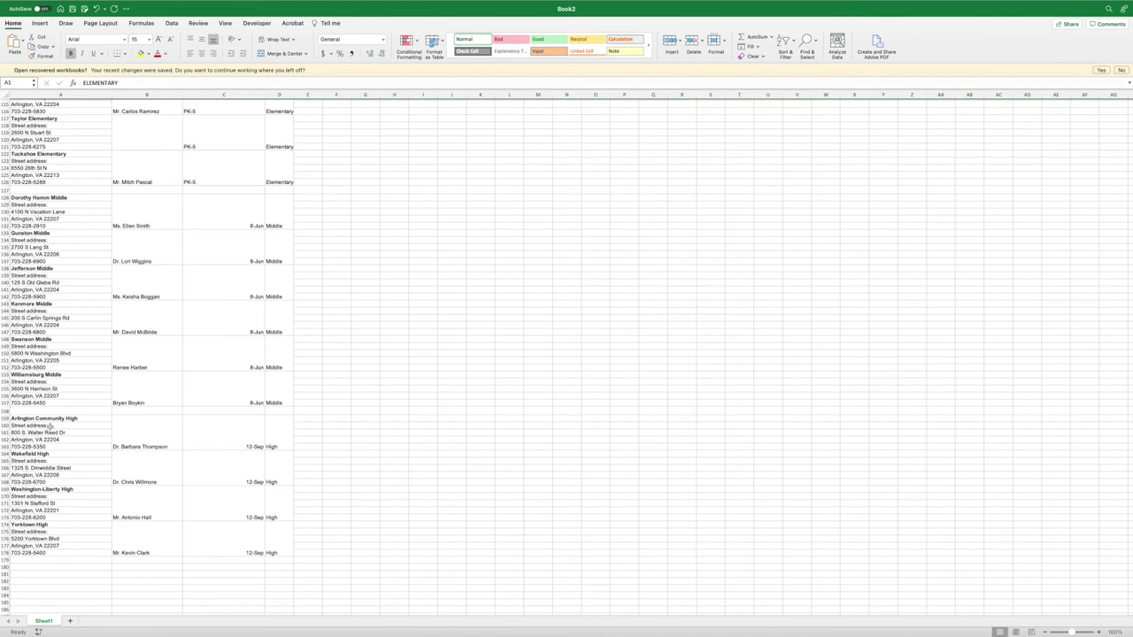
pyautogui.scroll(19, 49, 425)
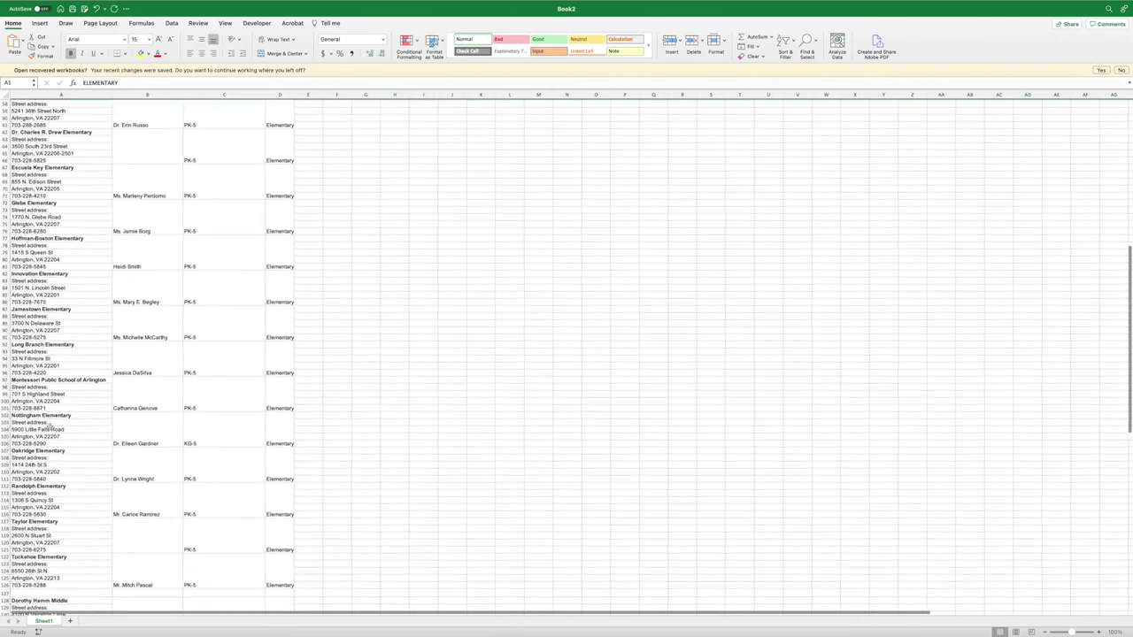
pyautogui.scroll(8, 100, 133)
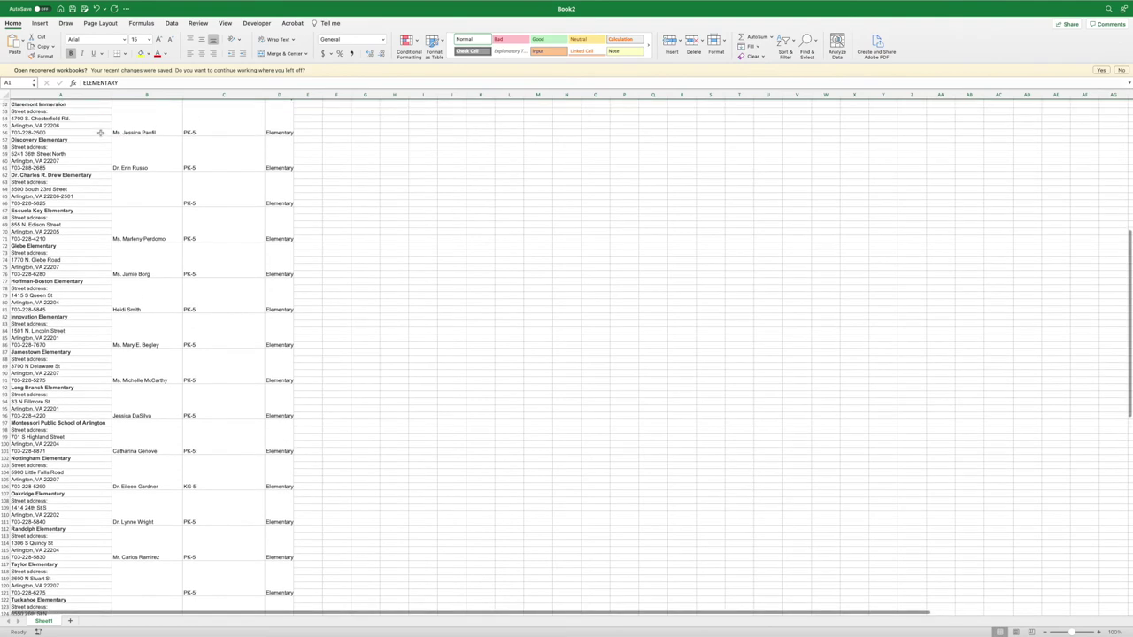
pyautogui.scroll(10, 100, 133)
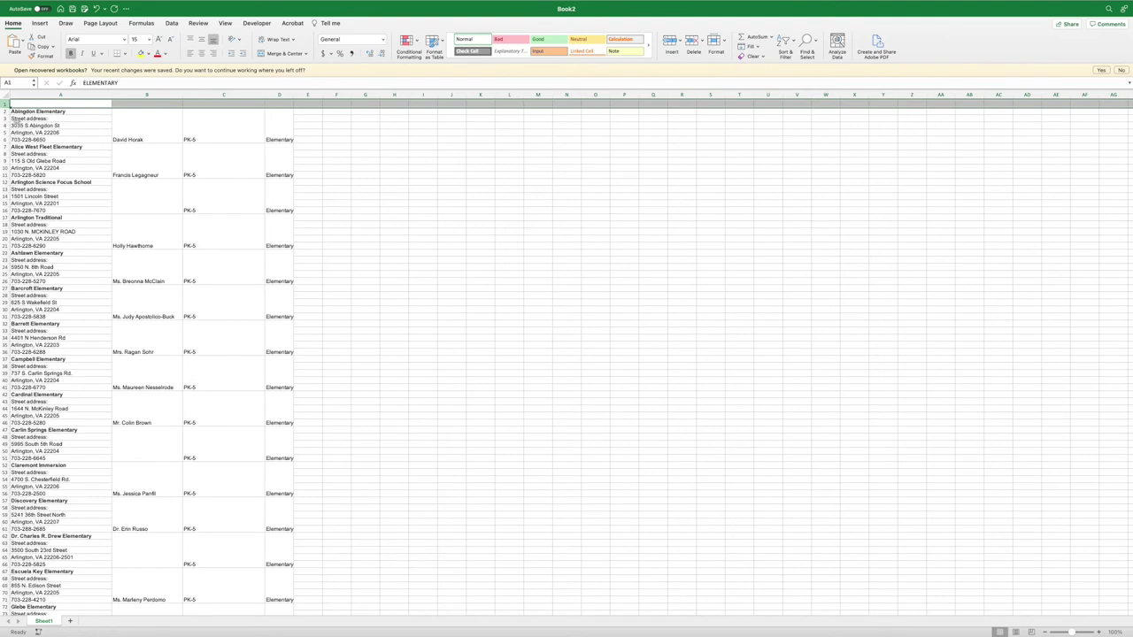
# Copy Abingdon Elementary's name and street address into adjacent cells H4 and I4, and widen column H to fit the name.
pyautogui.click(19, 111)
pyautogui.press('super+c')
pyautogui.click(385, 125)
pyautogui.press('super+v')
pyautogui.click(28, 127)
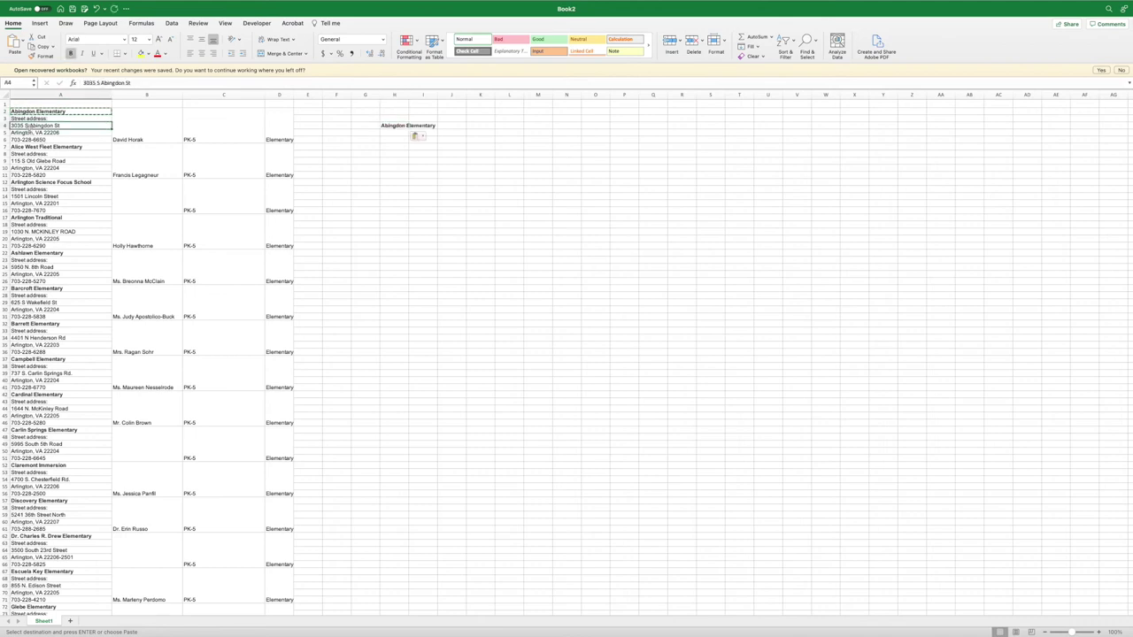
pyautogui.press('super+c')
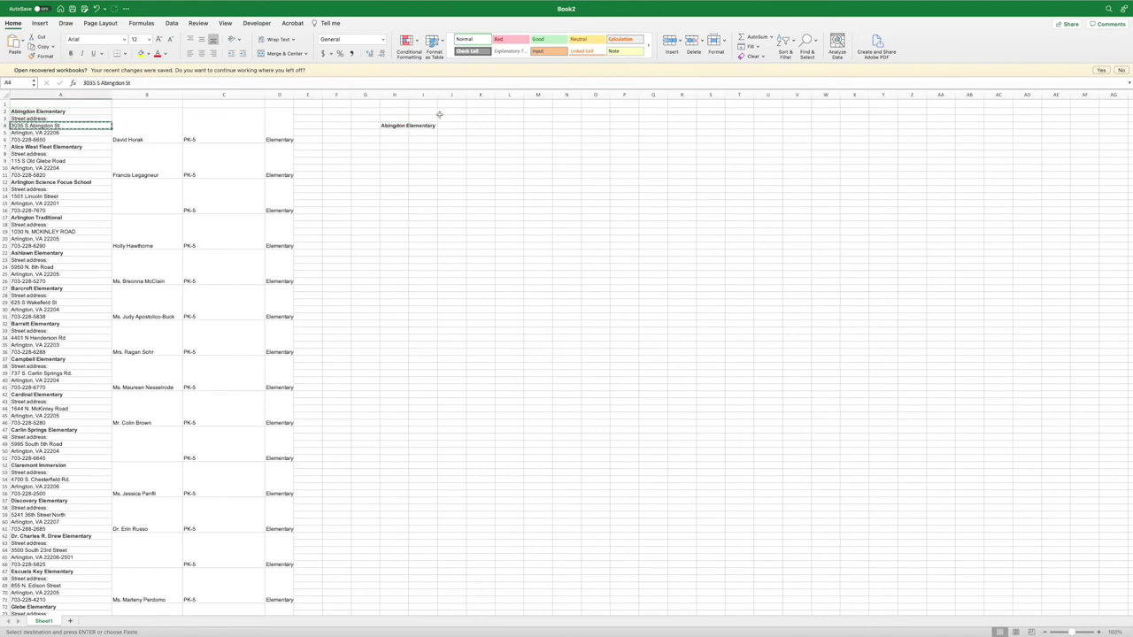
pyautogui.click(428, 126)
pyautogui.moveTo(408, 92); pyautogui.dragTo(459, 92)
pyautogui.press('super+v')
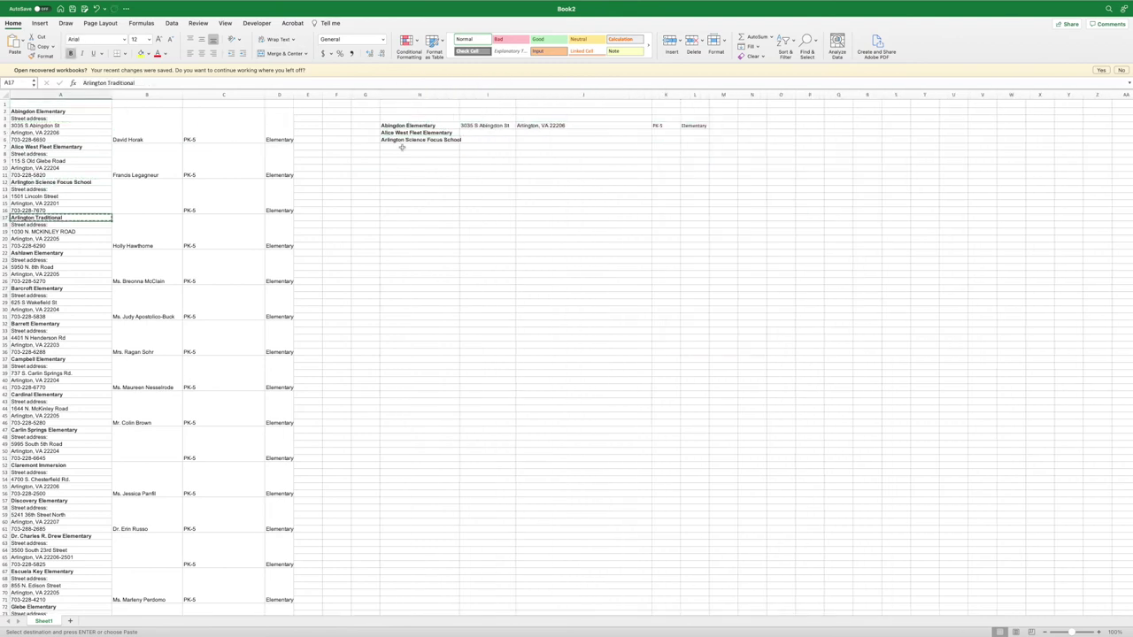
# Copy the remaining school names and street addresses from column A into columns H and I, one row per school.
pyautogui.scroll(-5, 59, 398)
pyautogui.keyDown('super'); pyautogui.click(35, 255); pyautogui.keyUp('super')
pyautogui.keyDown('super'); pyautogui.click(35, 292); pyautogui.keyUp('super')
pyautogui.keyDown('super'); pyautogui.click(35, 327); pyautogui.keyUp('super')
pyautogui.keyDown('super'); pyautogui.click(35, 362); pyautogui.keyUp('super')
pyautogui.keyDown('super'); pyautogui.click(35, 397); pyautogui.keyUp('super')
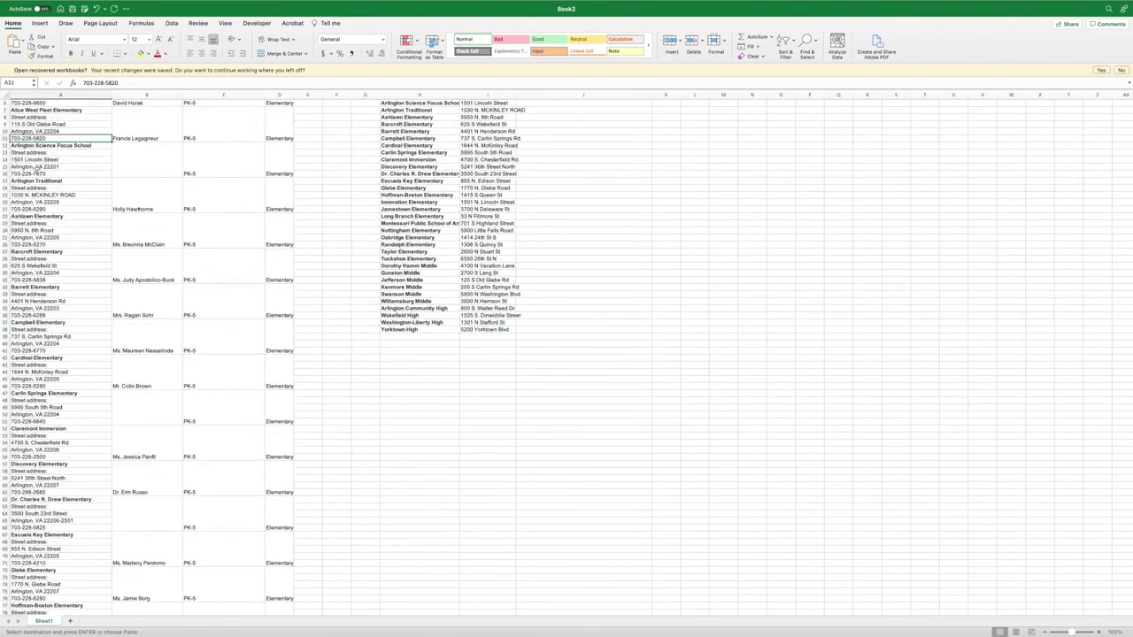
pyautogui.keyDown('super'); pyautogui.click(40, 592); pyautogui.keyUp('super')
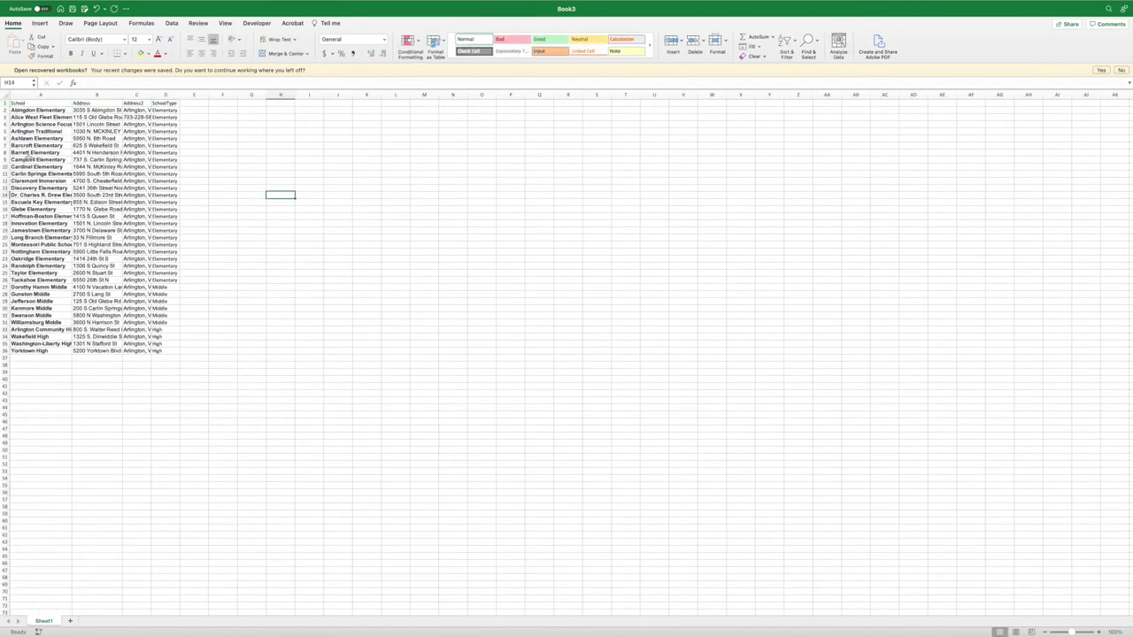
# Save the cleaned school table as Arlington_Schools.xlsx in the Dashboard Data folder on the Desktop.
pyautogui.moveTo(176, 351); pyautogui.dragTo(5, 110)
pyautogui.click(93, 258)
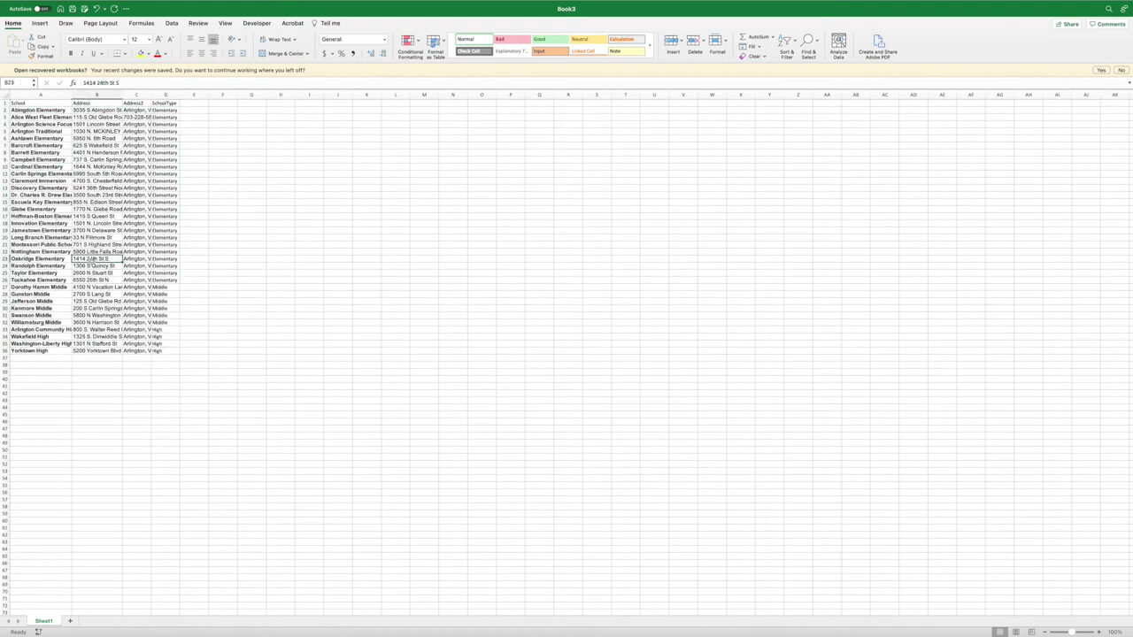
pyautogui.click(55, 5)
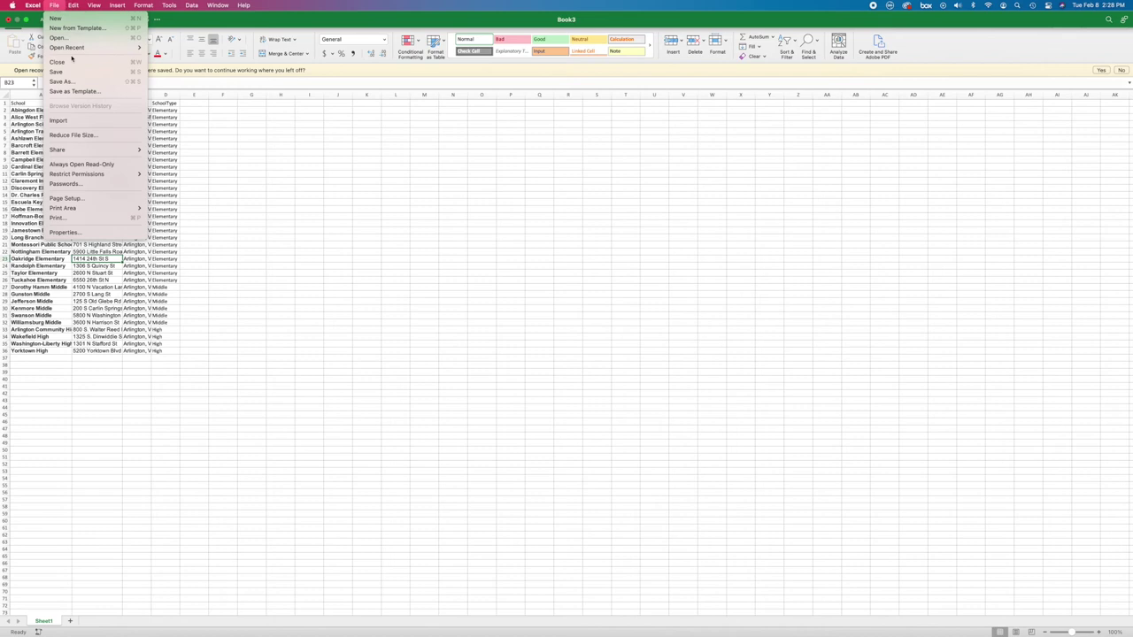
pyautogui.click(75, 82)
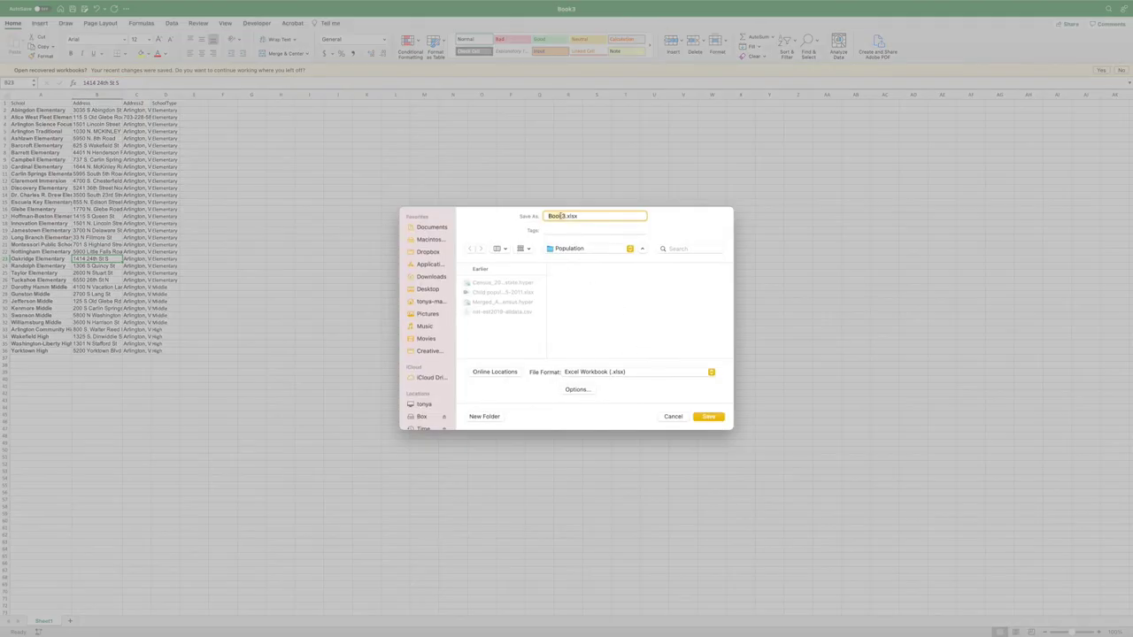
pyautogui.click(427, 289)
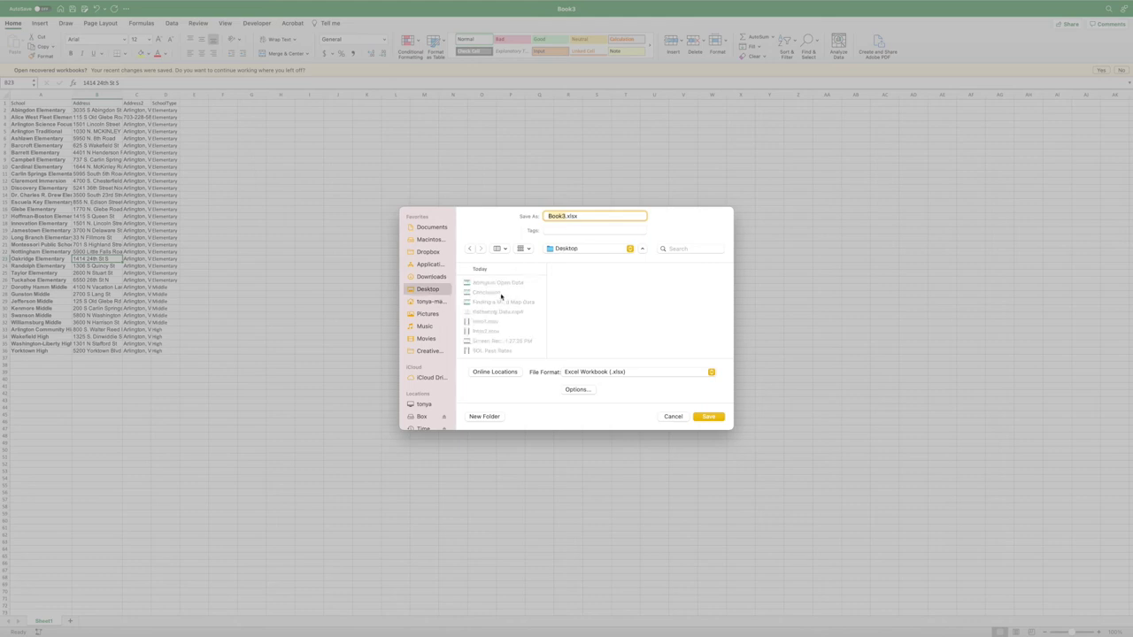
pyautogui.scroll(-5, 501, 313)
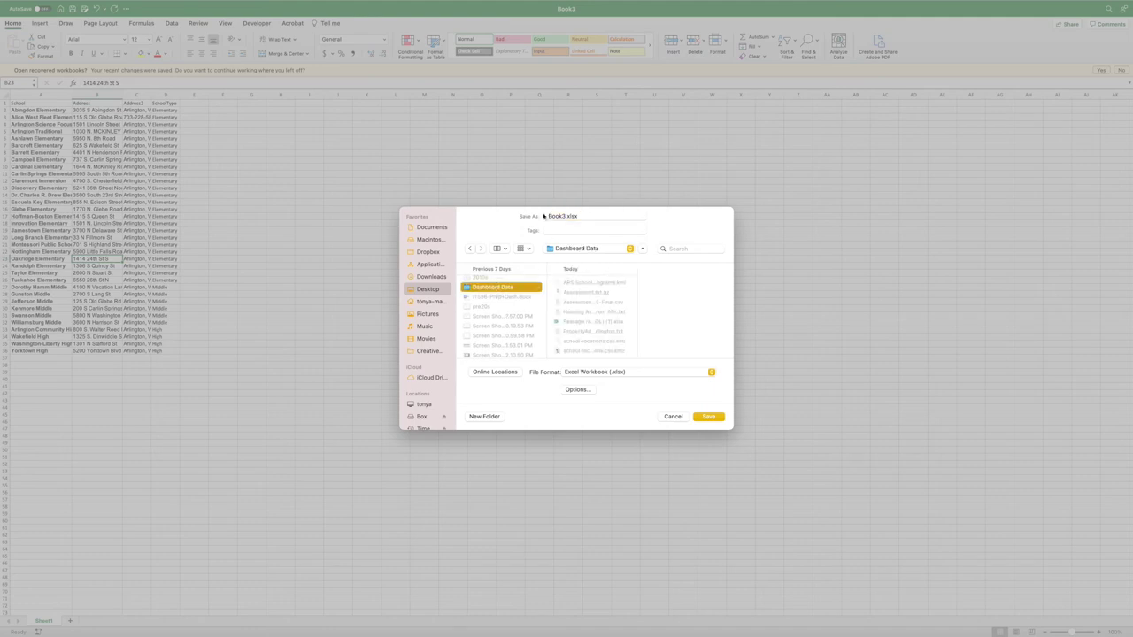
pyautogui.click(566, 215)
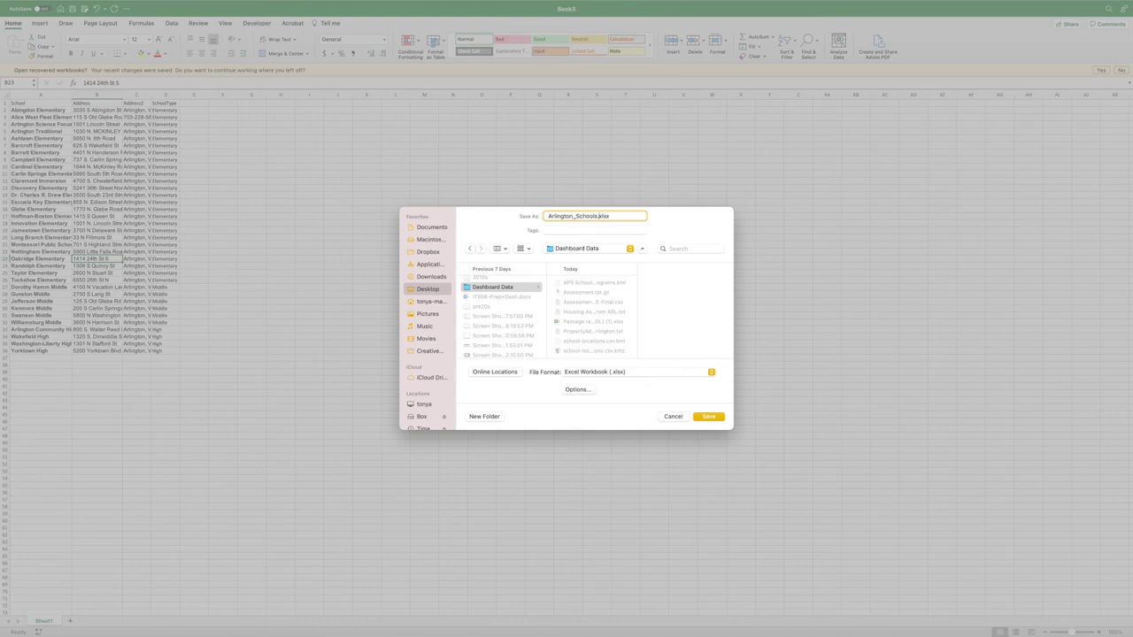
pyautogui.click(717, 417)
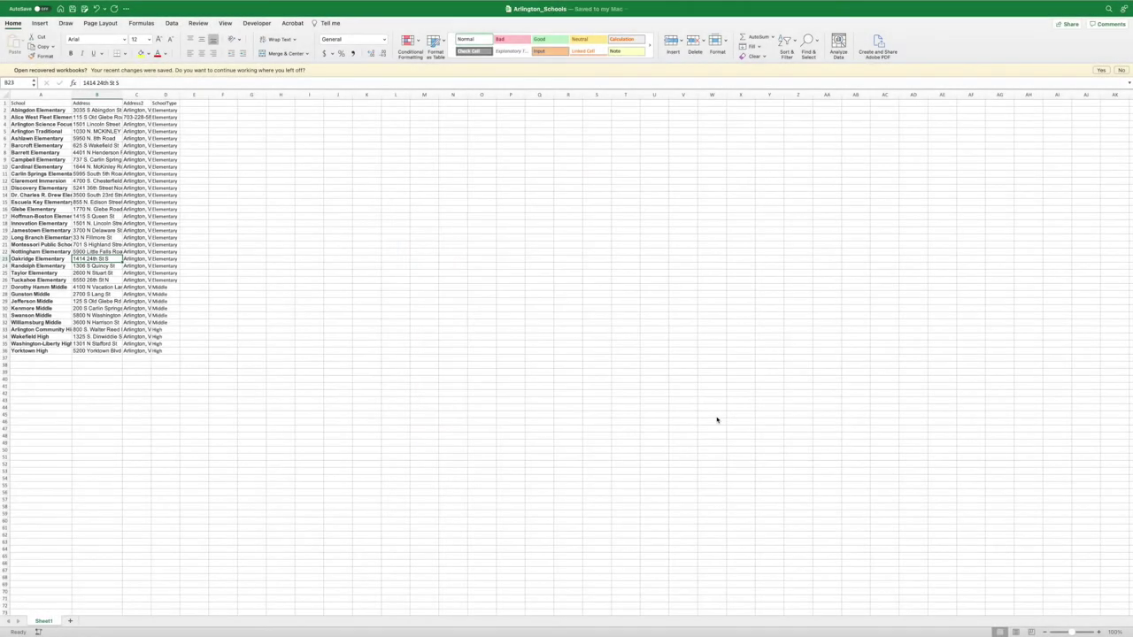
# Switch to Tableau Prep and connect the Microsoft Excel file Arlington_Schools.xlsx from the Dashboard Data folder.
pyautogui.press('super+Tab')
pyautogui.press('super+Tab')
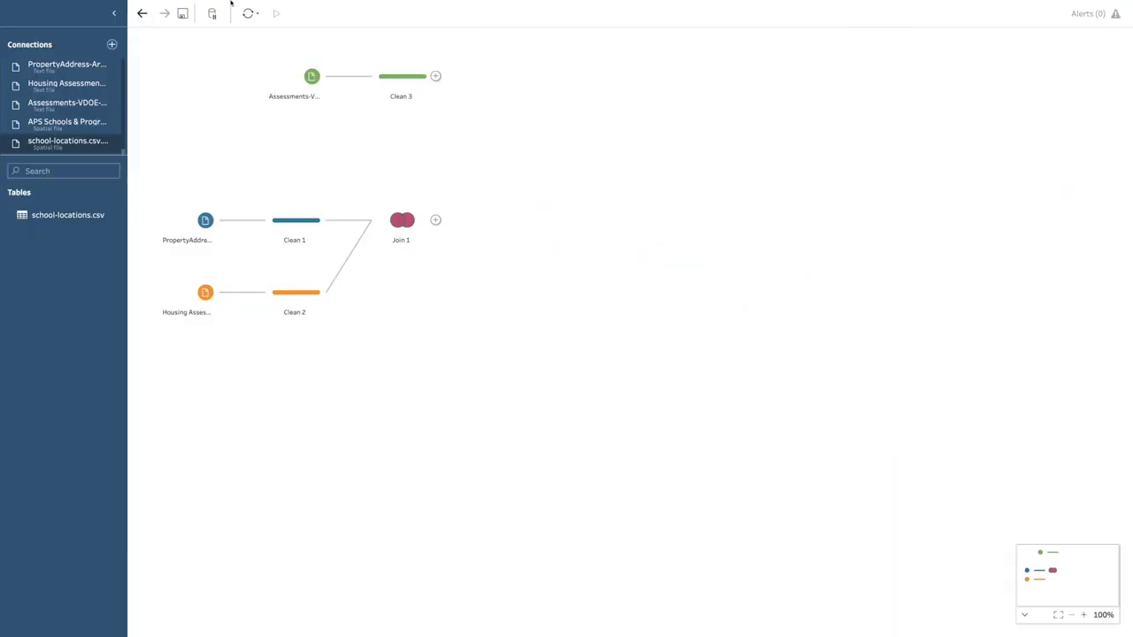
pyautogui.click(111, 44)
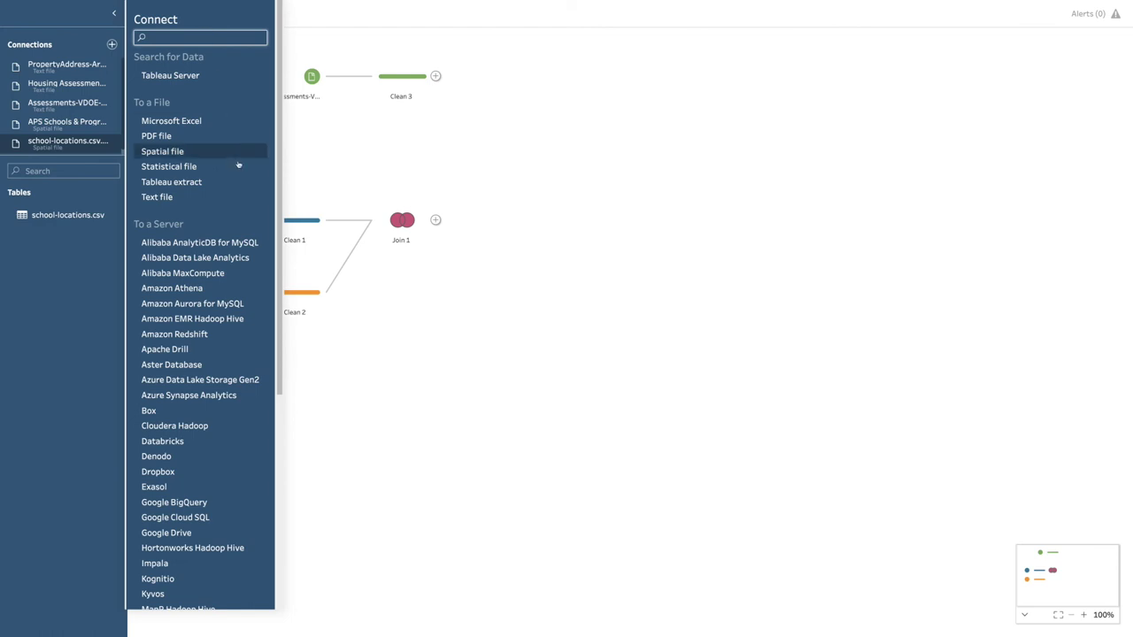
pyautogui.click(184, 121)
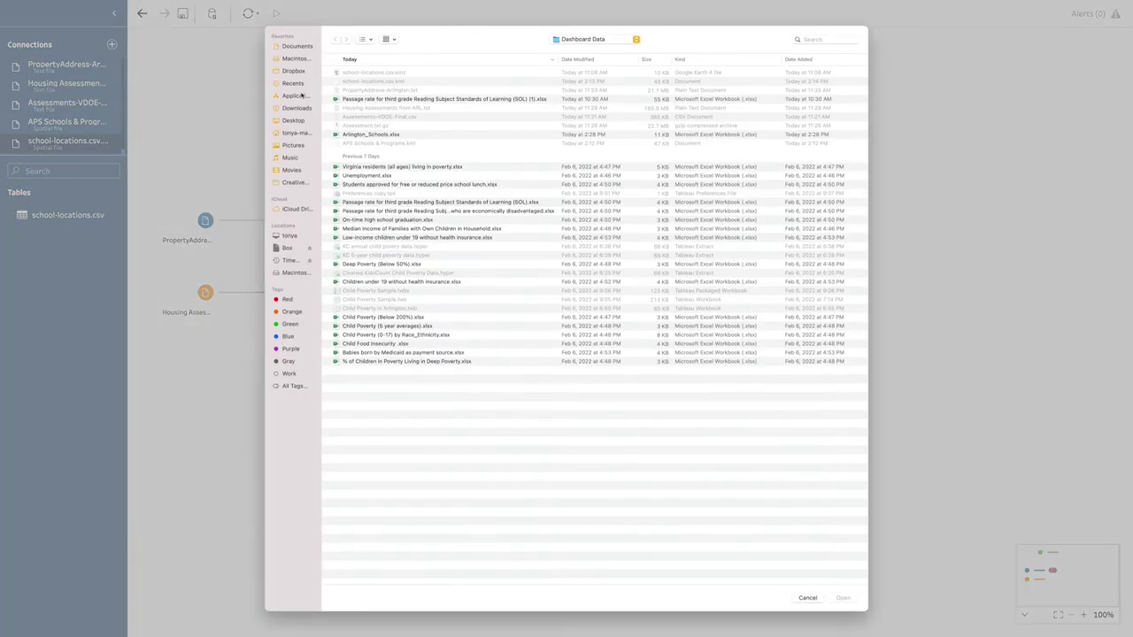
pyautogui.click(376, 137)
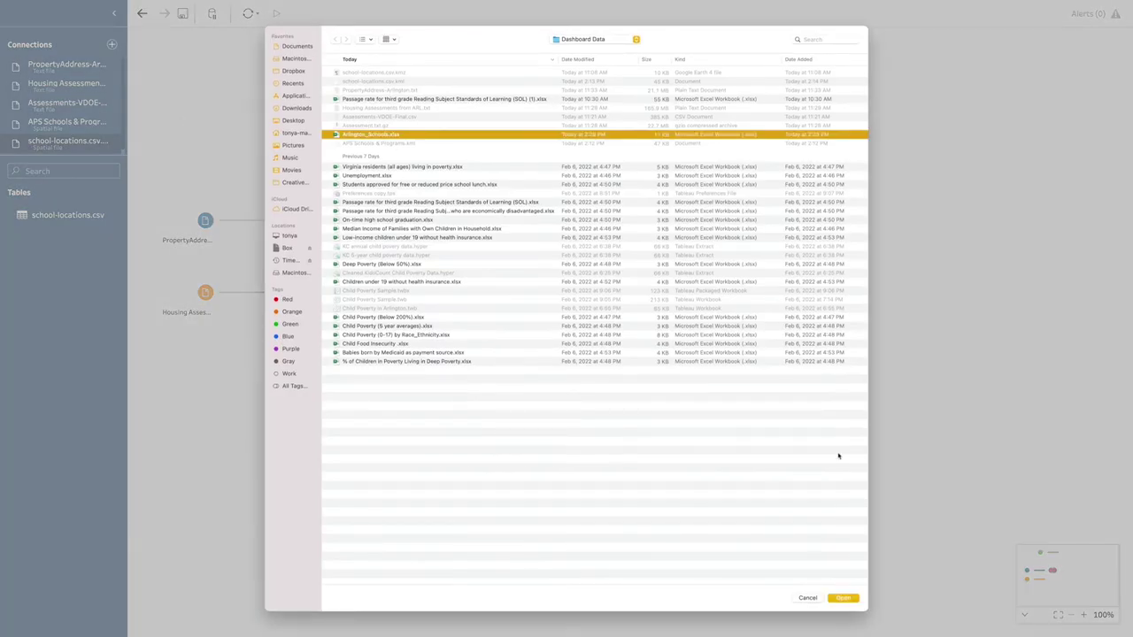
pyautogui.click(840, 598)
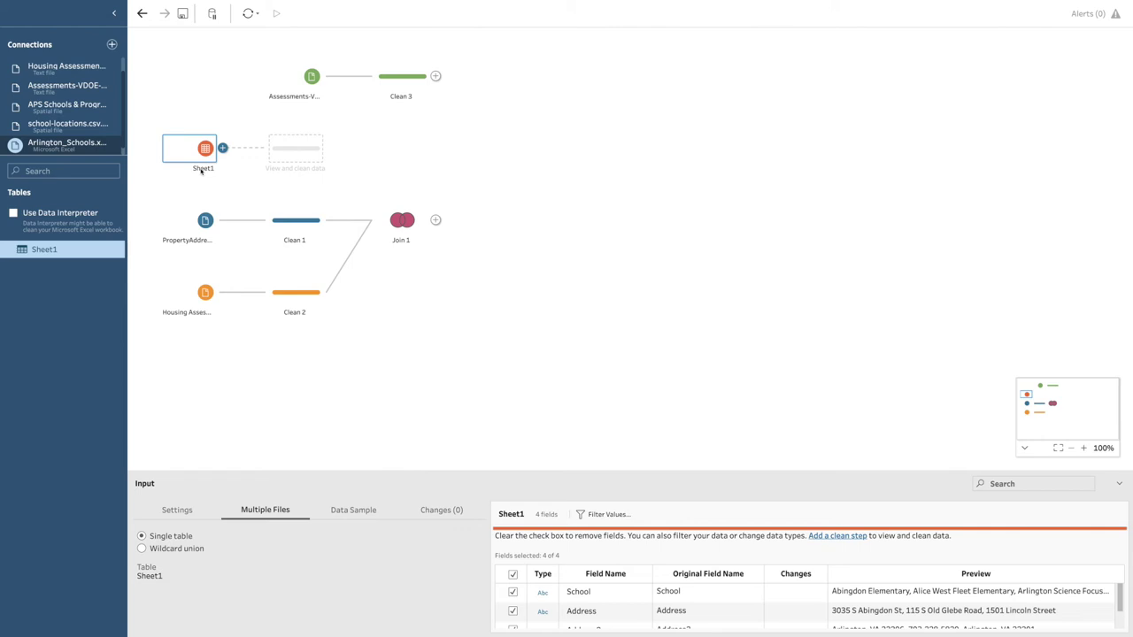
# Rename the Sheet1 input as Arlington Schools, add a clean step after it, and enlarge the data profile area.
pyautogui.rightClick(201, 170)
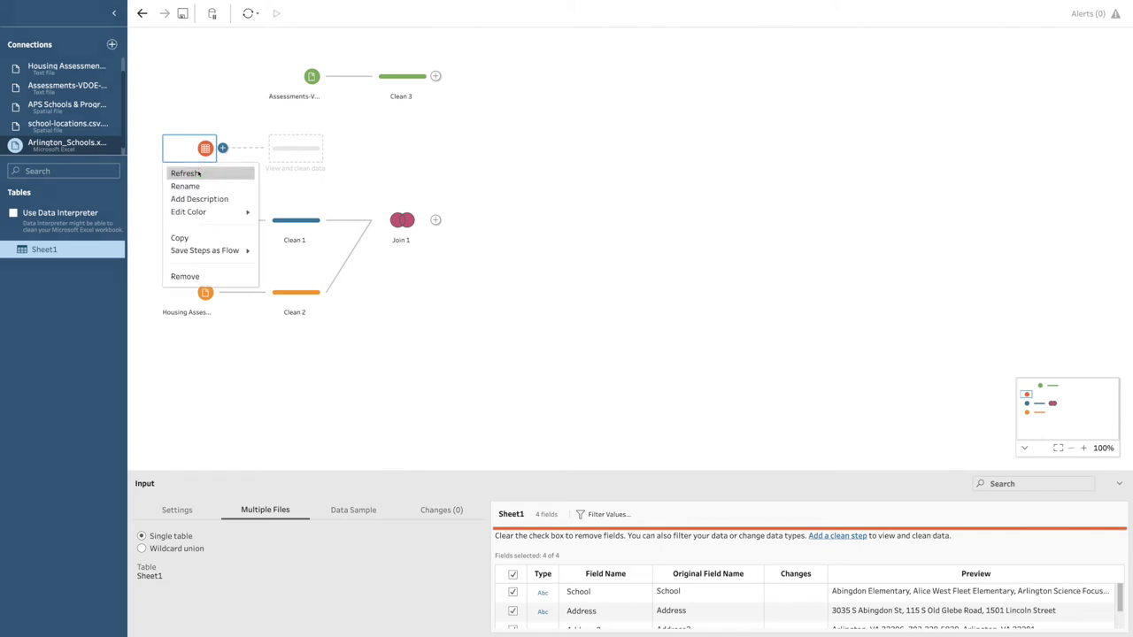
pyautogui.click(193, 198)
pyautogui.write('Arlington Schools')
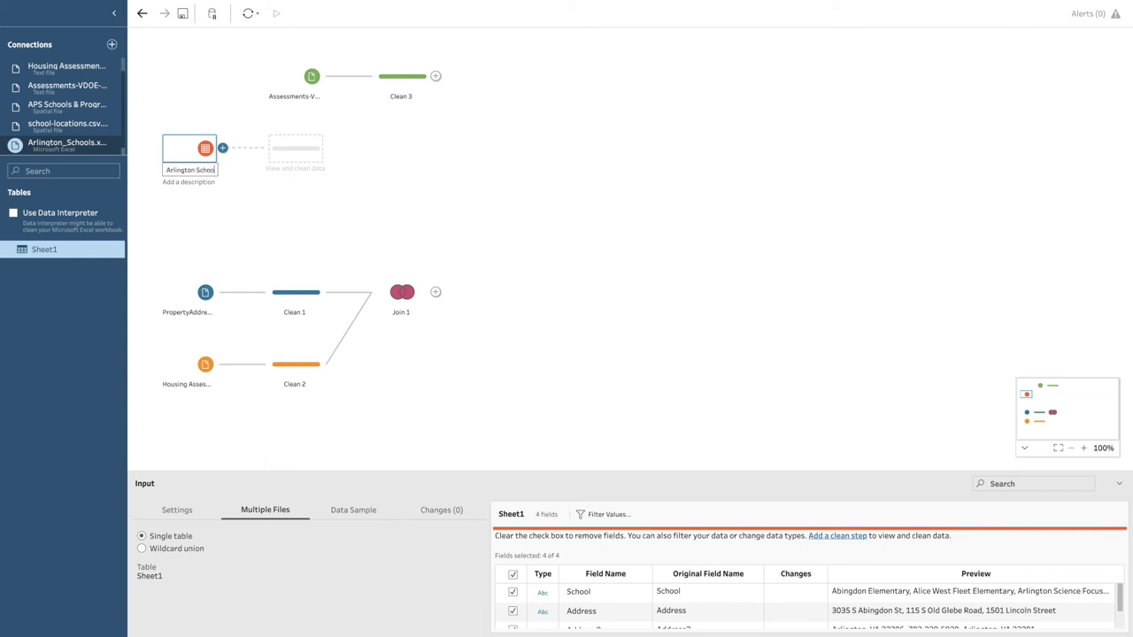
pyautogui.press('Return')
pyautogui.click(295, 148)
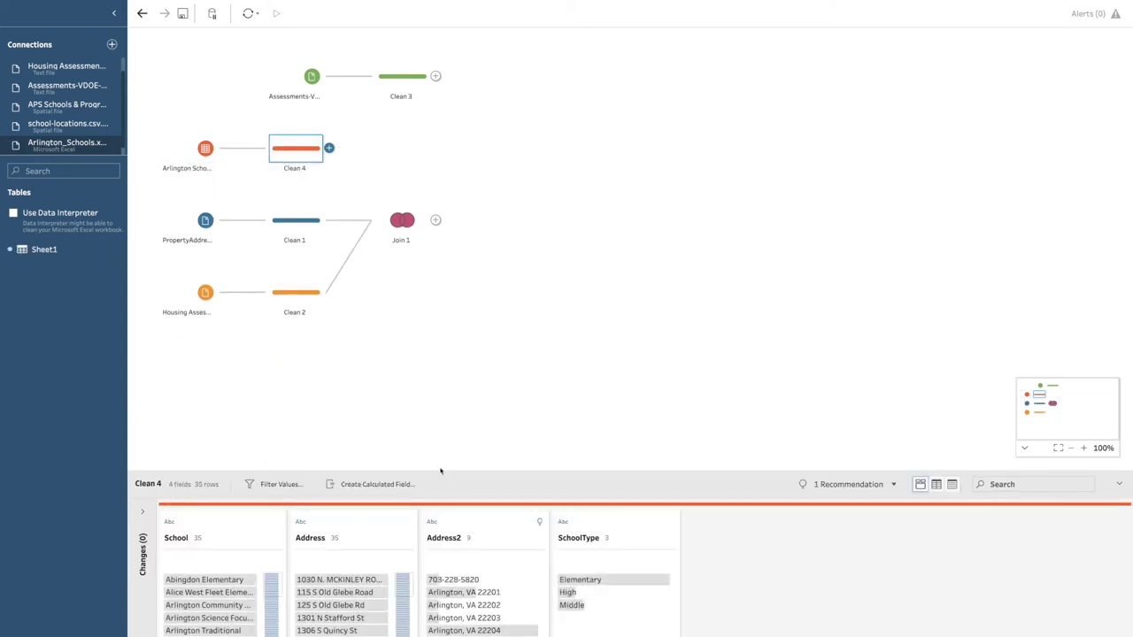
pyautogui.moveTo(441, 470); pyautogui.dragTo(425, 337)
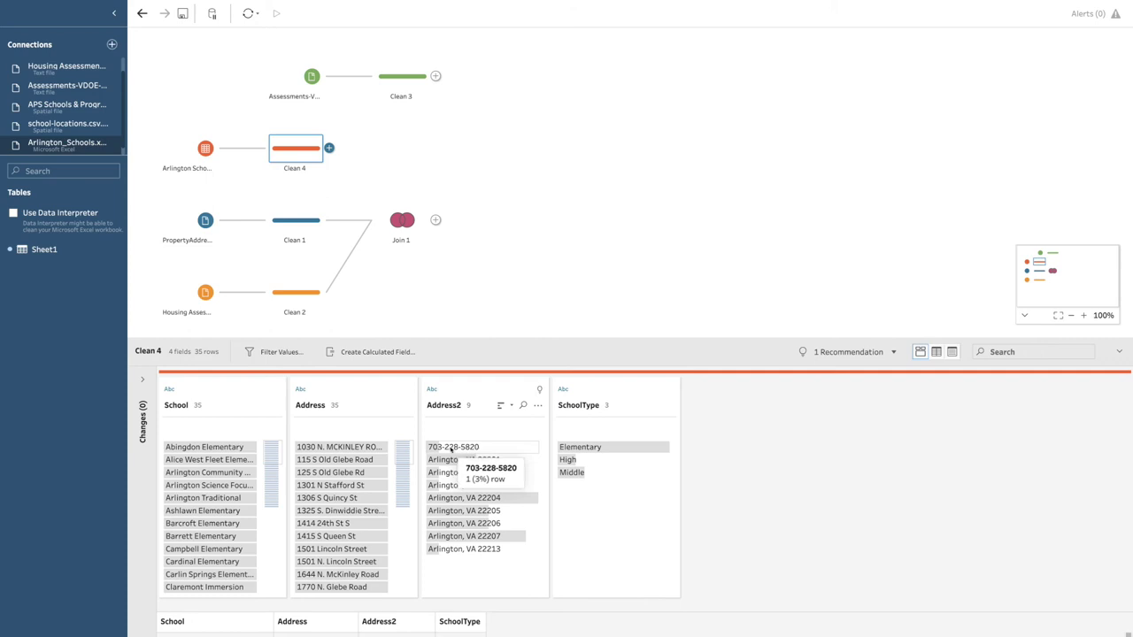
# Switch to Excel to check the school source data behind the stray phone number in Address2, and return to Tableau Prep.
pyautogui.press('super+Tab')
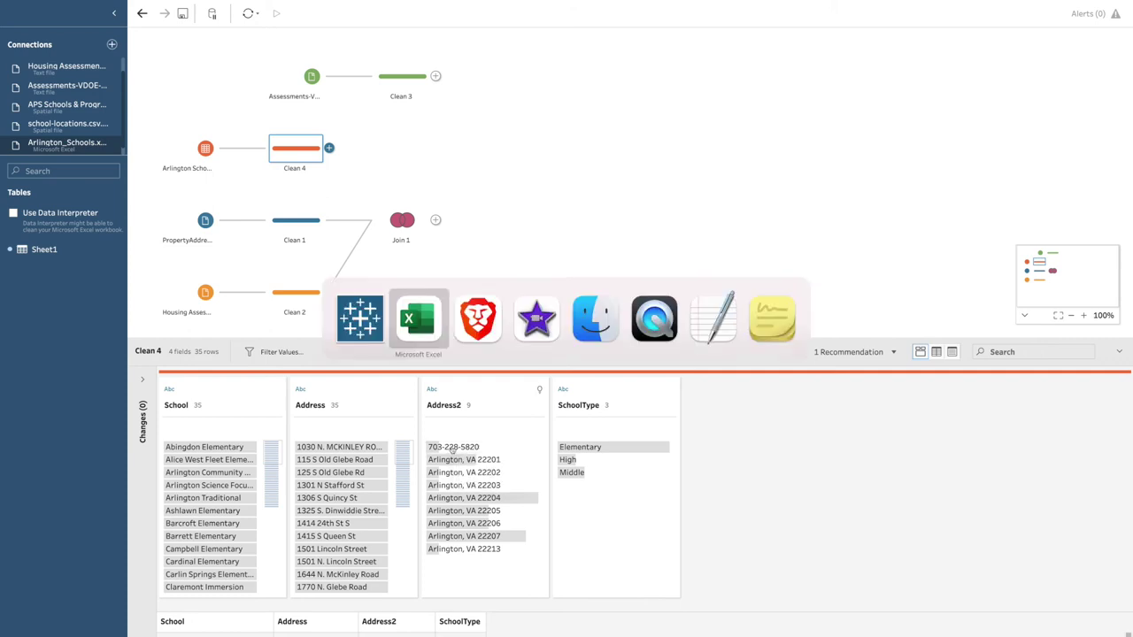
pyautogui.click(217, 7)
pyautogui.click(262, 203)
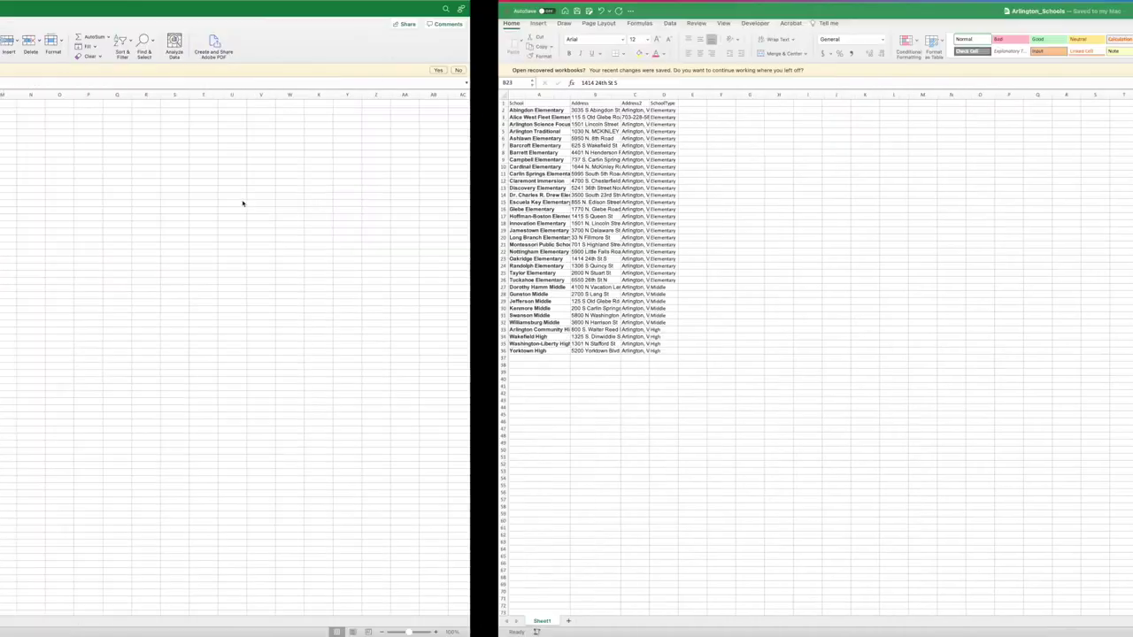
pyautogui.click(24, 161)
pyautogui.press('super+Tab')
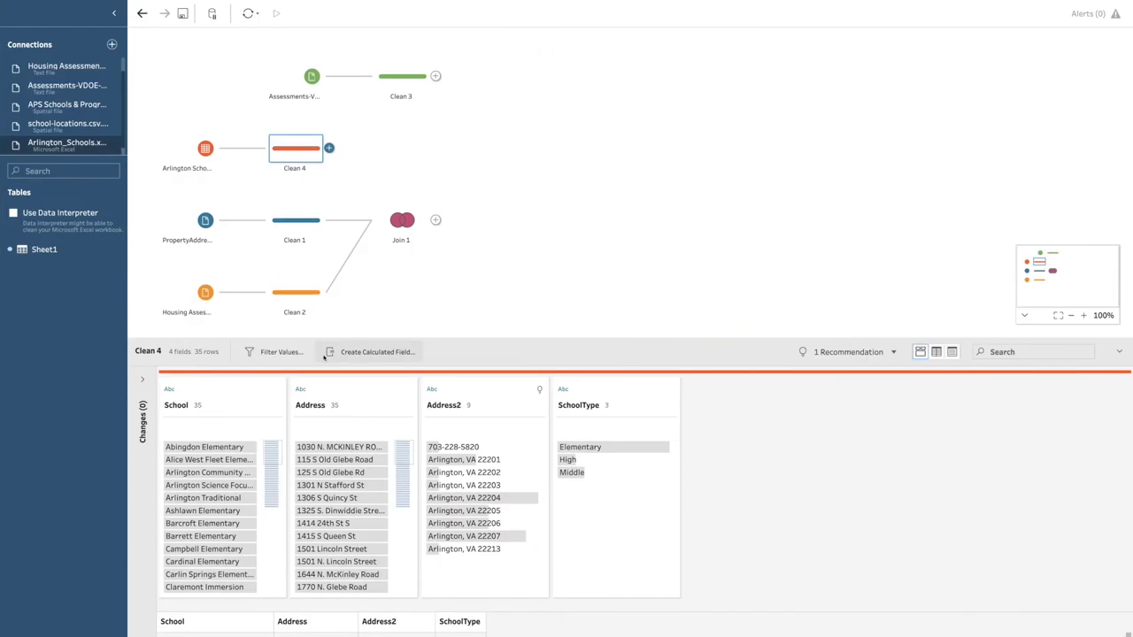
# Try to replace the phone number in Address2 with the school's street address, and undo the edit together with the clean step.
pyautogui.rightClick(460, 450)
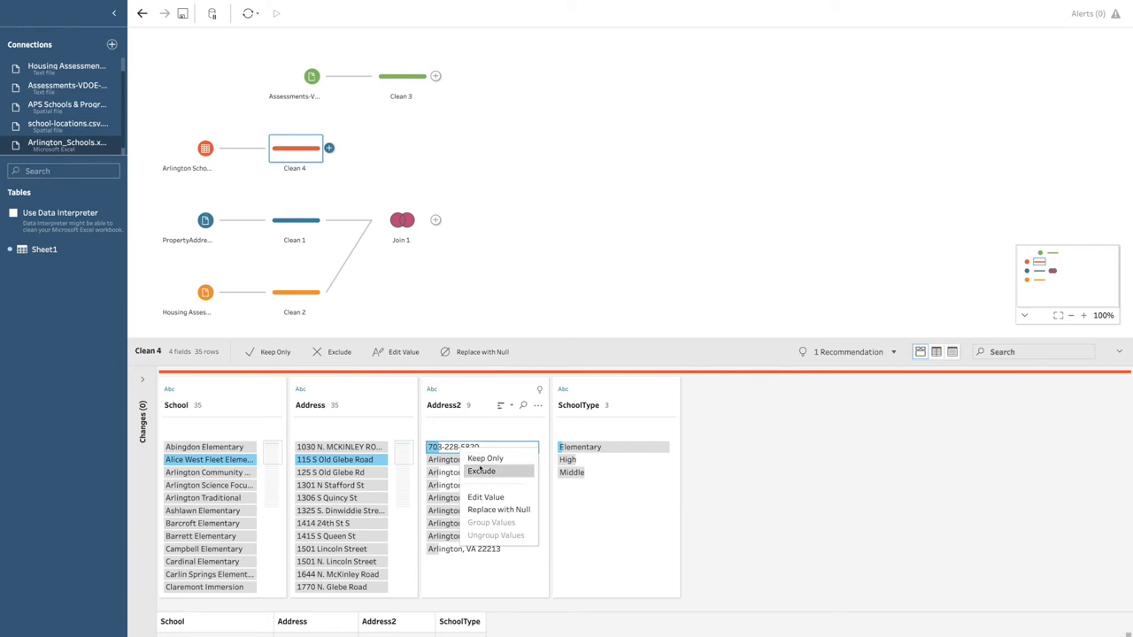
pyautogui.click(485, 497)
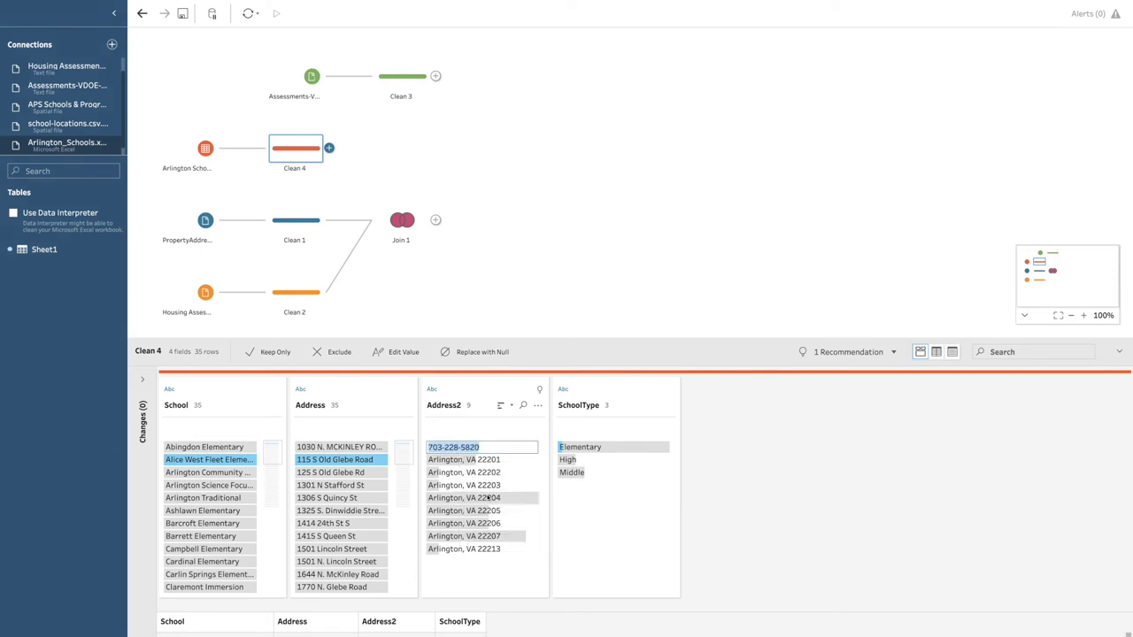
pyautogui.write('115 S Old Glebe Road')
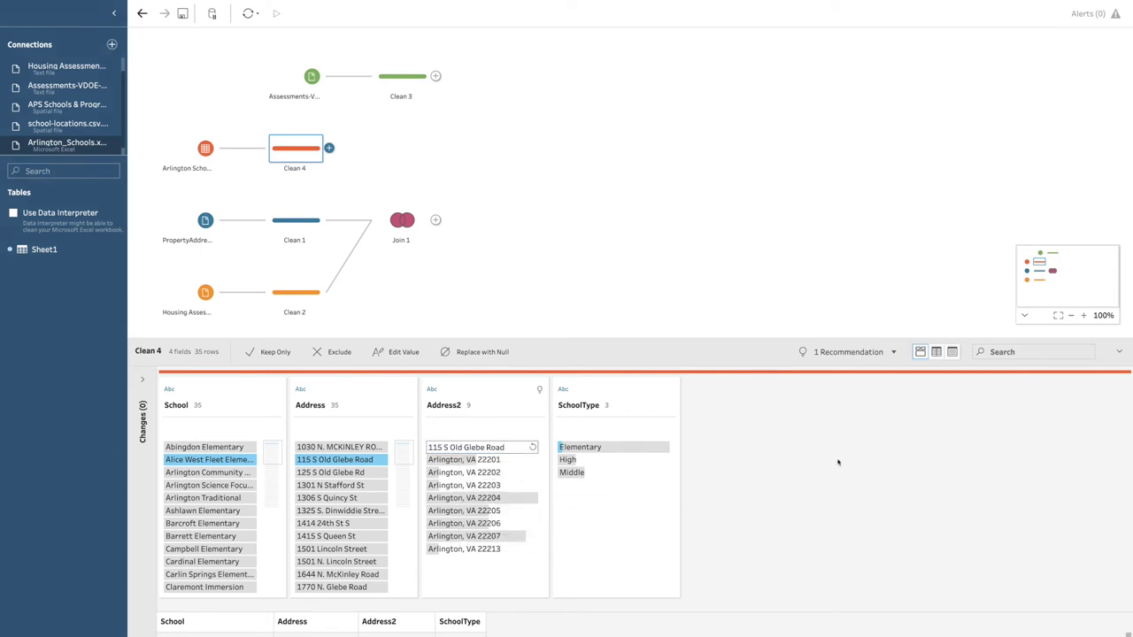
pyautogui.click(205, 148)
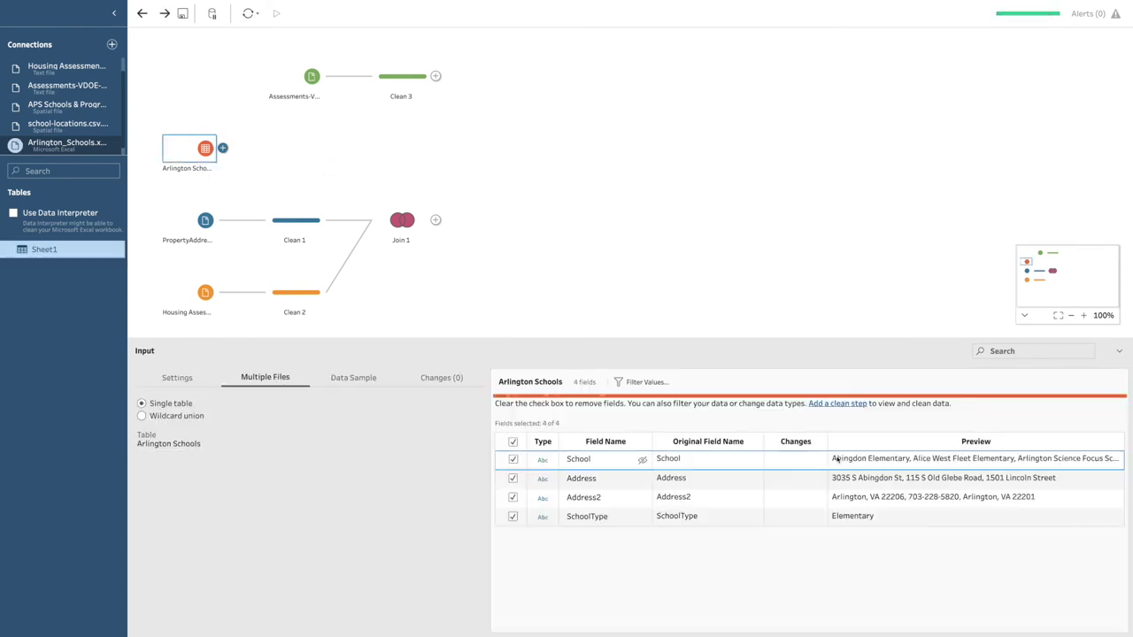
# Add a clean step after Arlington Schools and group the stray phone number in Address2 into Arlington, VA 22204.
pyautogui.press('super+Tab')
pyautogui.press('super+Tab')
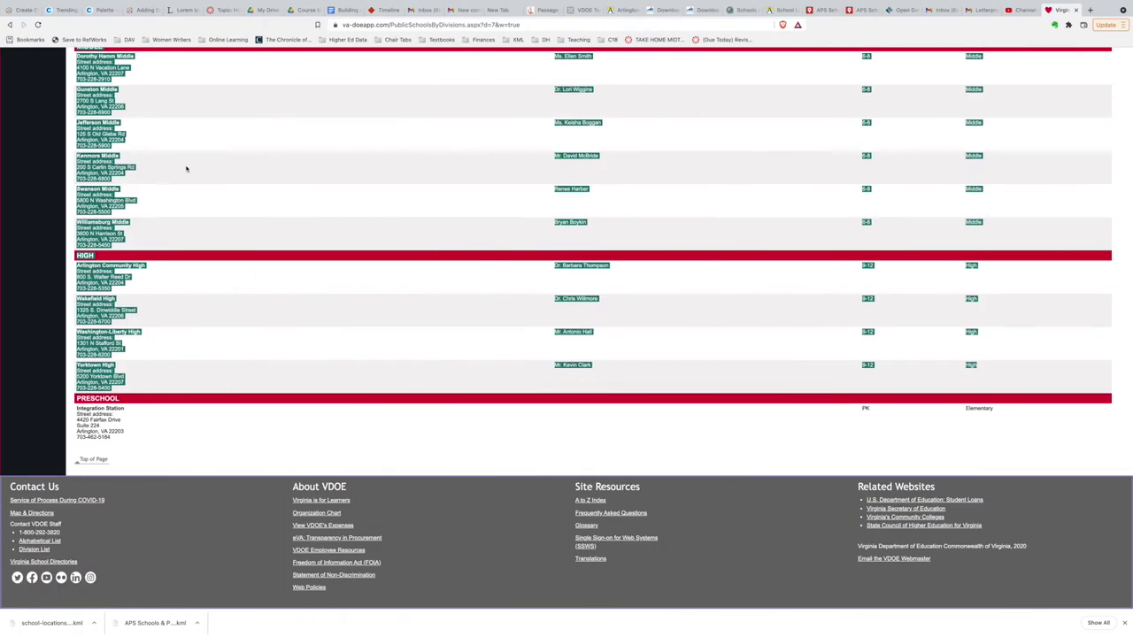
pyautogui.press('super+Tab')
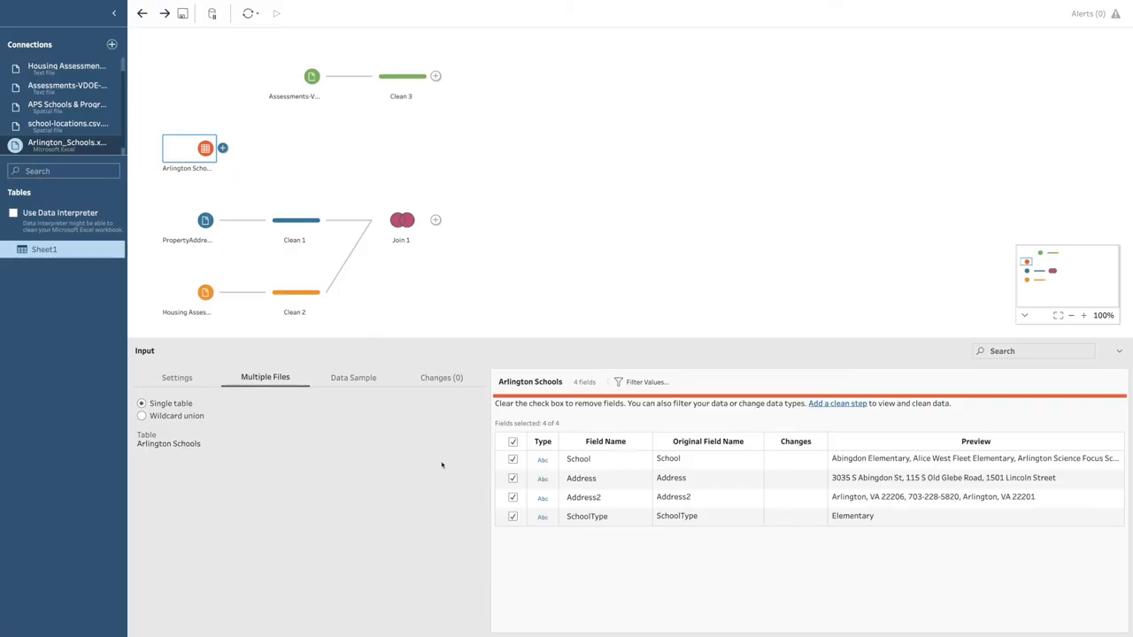
pyautogui.click(247, 178)
pyautogui.moveTo(463, 447); pyautogui.dragTo(482, 502)
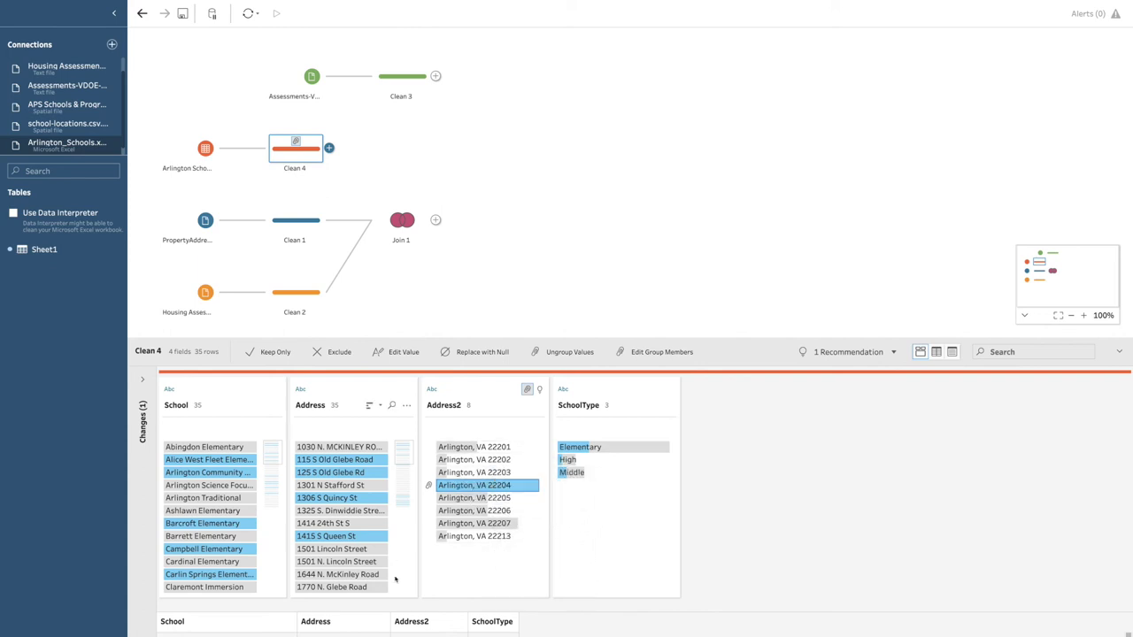
pyautogui.click(457, 570)
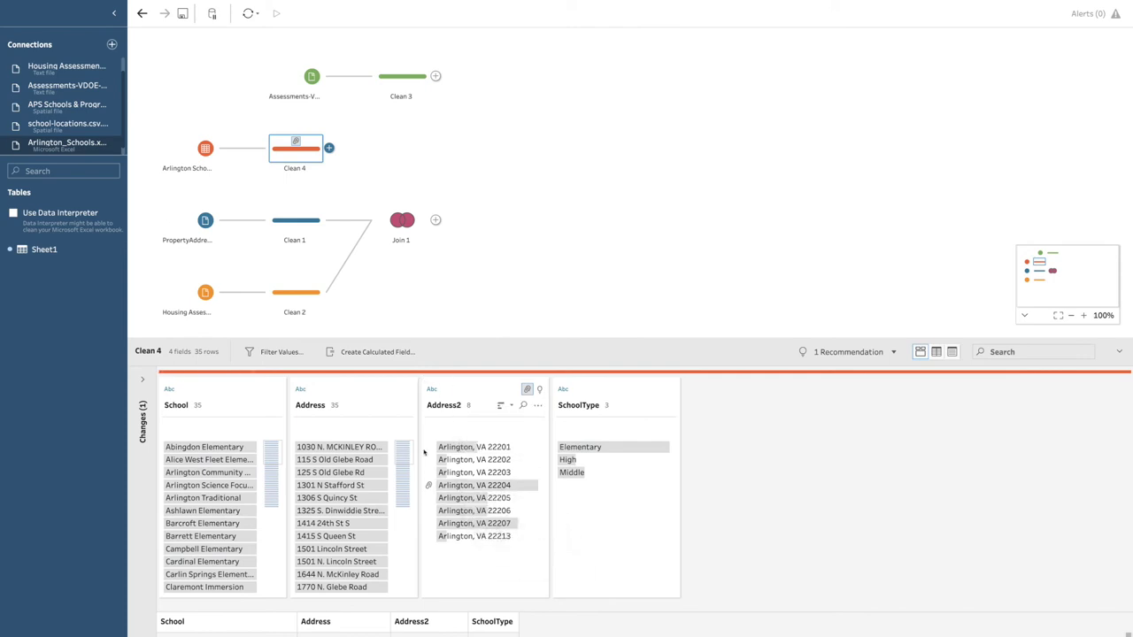
# Rename the Address2 field as ZipCode.
pyautogui.click(440, 405)
pyautogui.click(442, 406)
pyautogui.click(443, 407)
pyautogui.rightClick(443, 408)
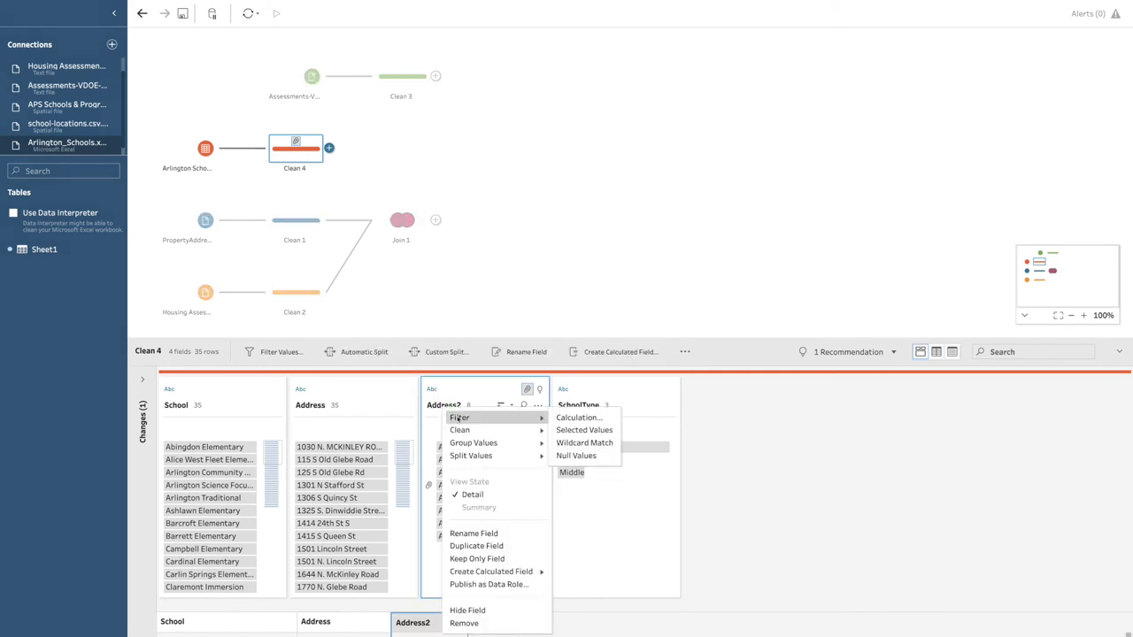
pyautogui.moveTo(461, 445)
pyautogui.click(469, 533)
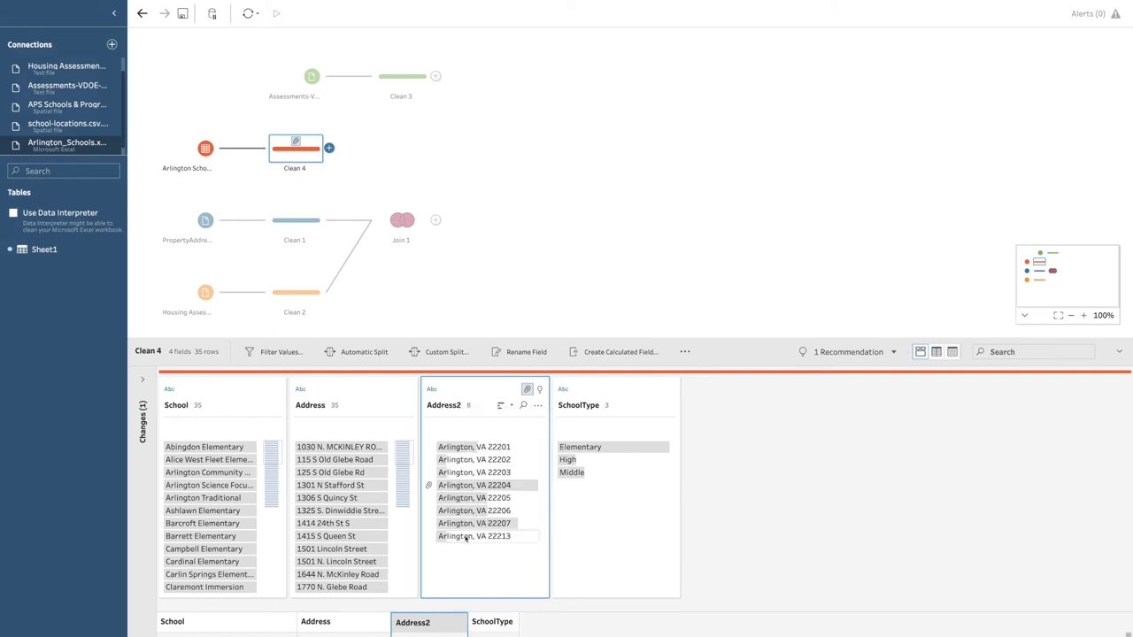
pyautogui.write('ZipCode')
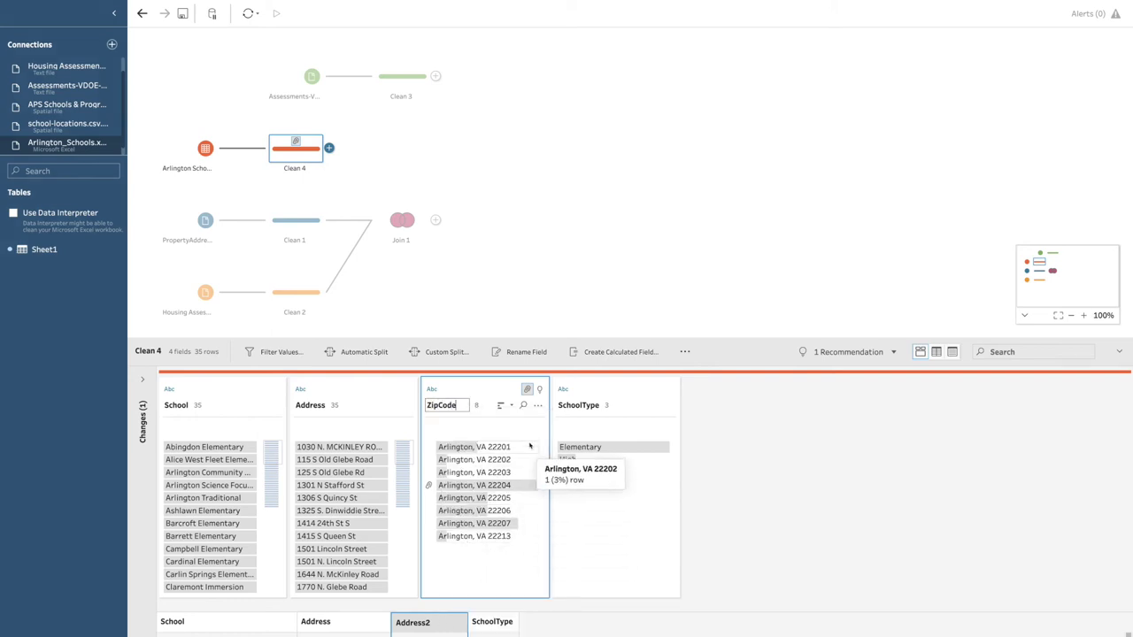
pyautogui.press('Return')
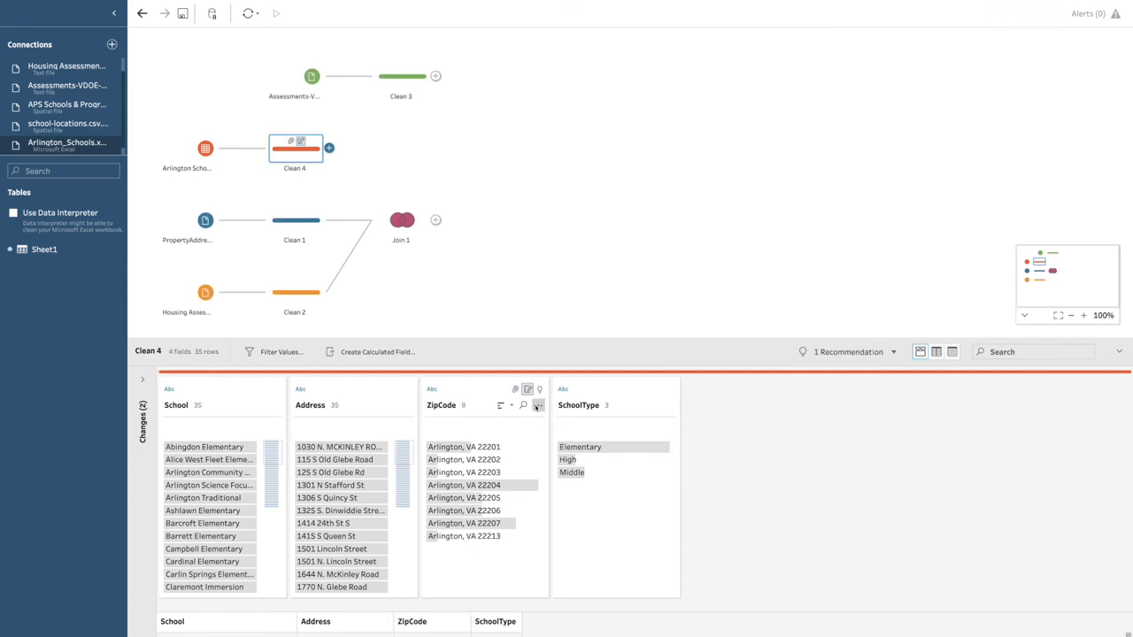
# Clean the ZipCode values down to bare digits by removing letters, punctuation and extra spaces.
pyautogui.click(537, 406)
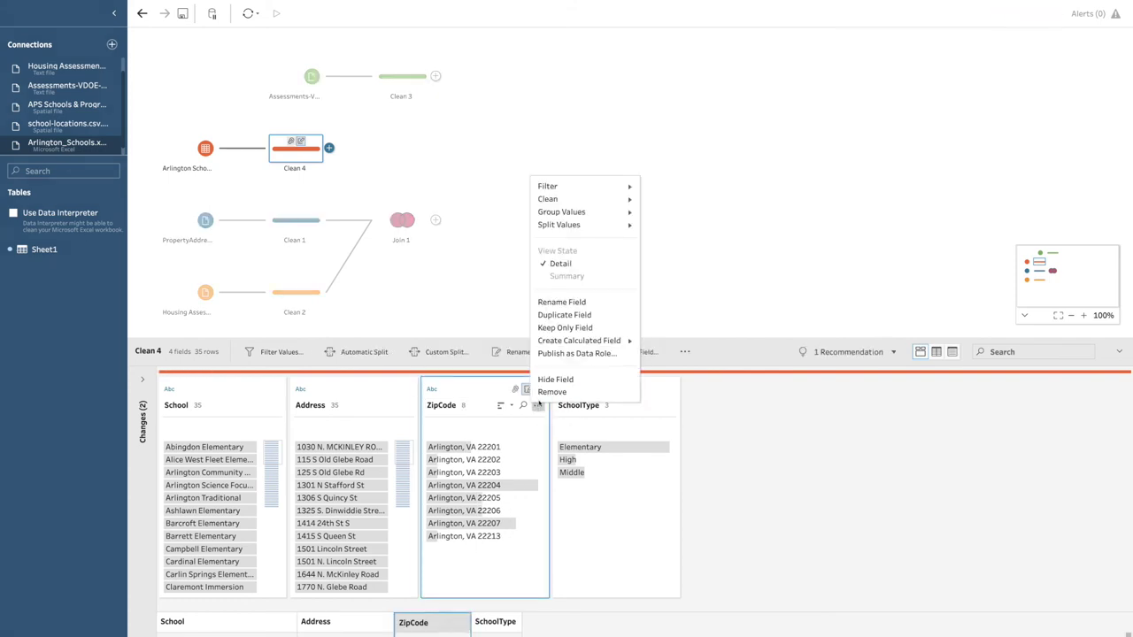
pyautogui.moveTo(582, 229)
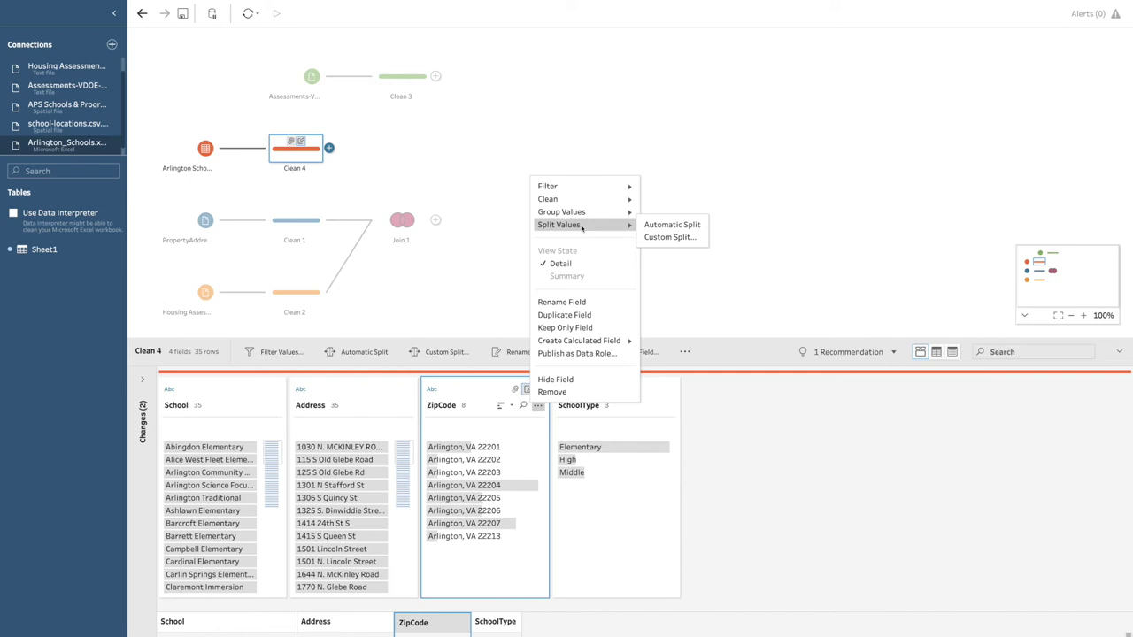
pyautogui.moveTo(573, 205)
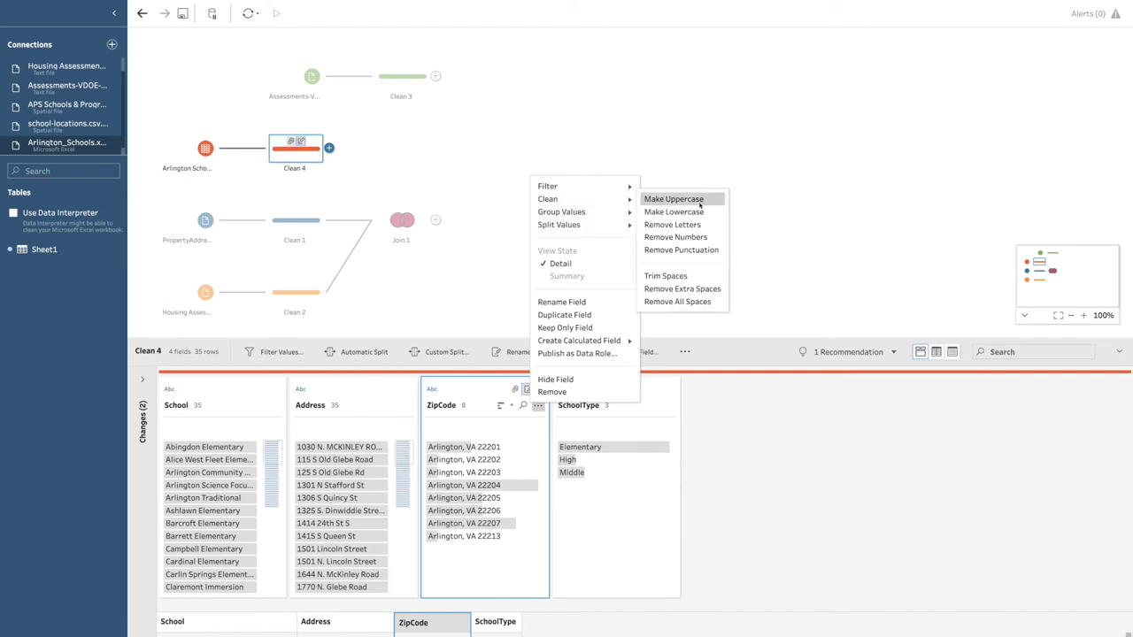
pyautogui.click(677, 226)
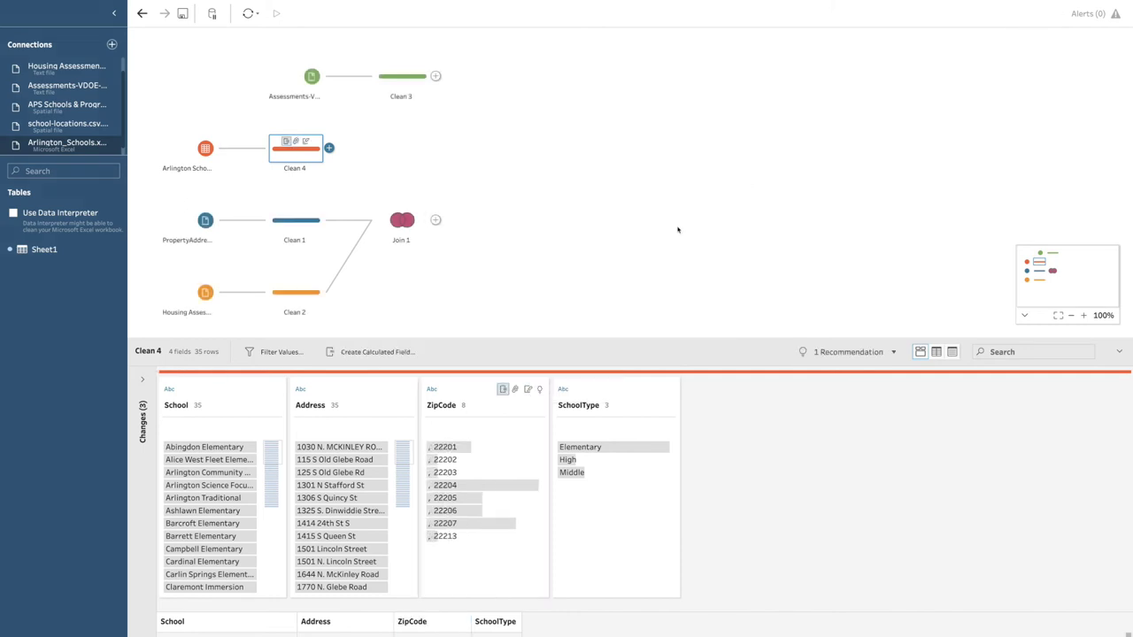
pyautogui.click(537, 404)
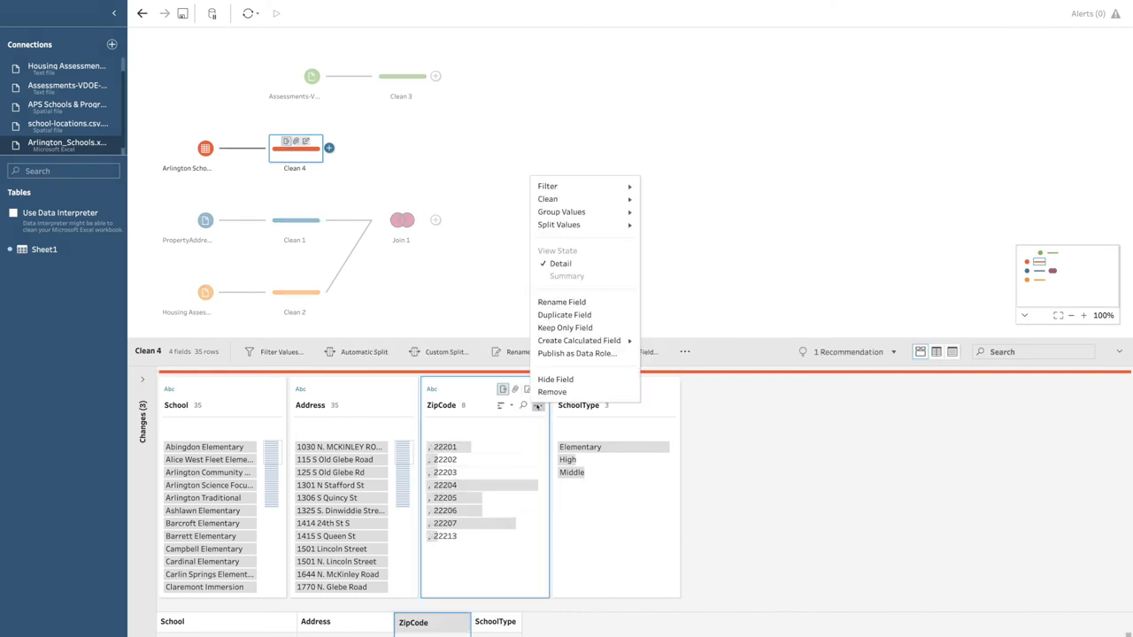
pyautogui.moveTo(576, 218)
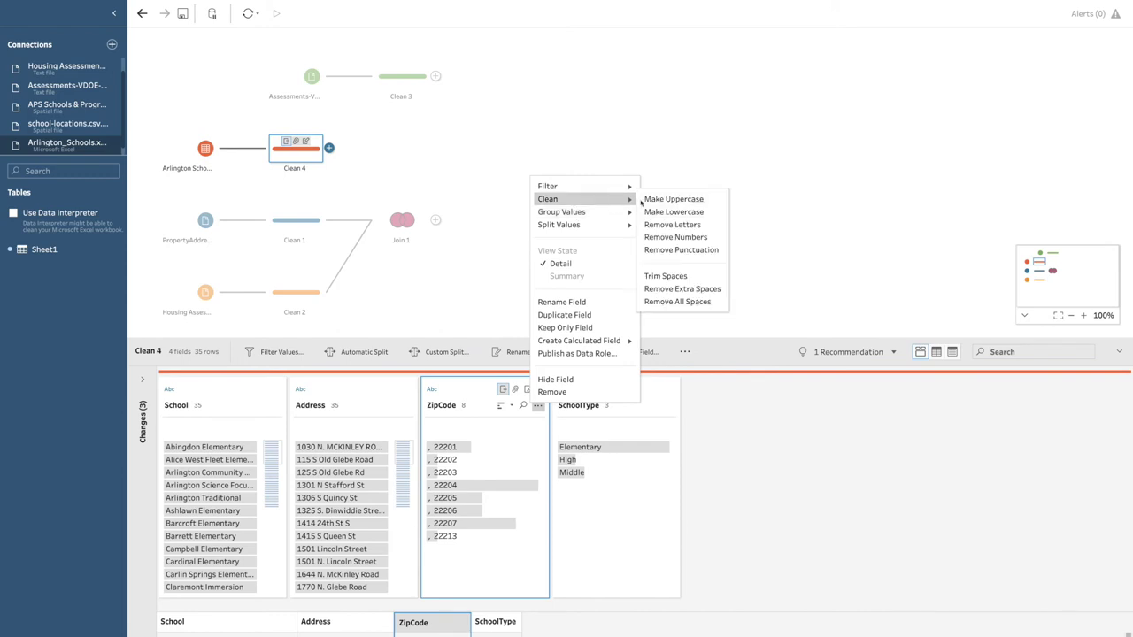
pyautogui.click(665, 251)
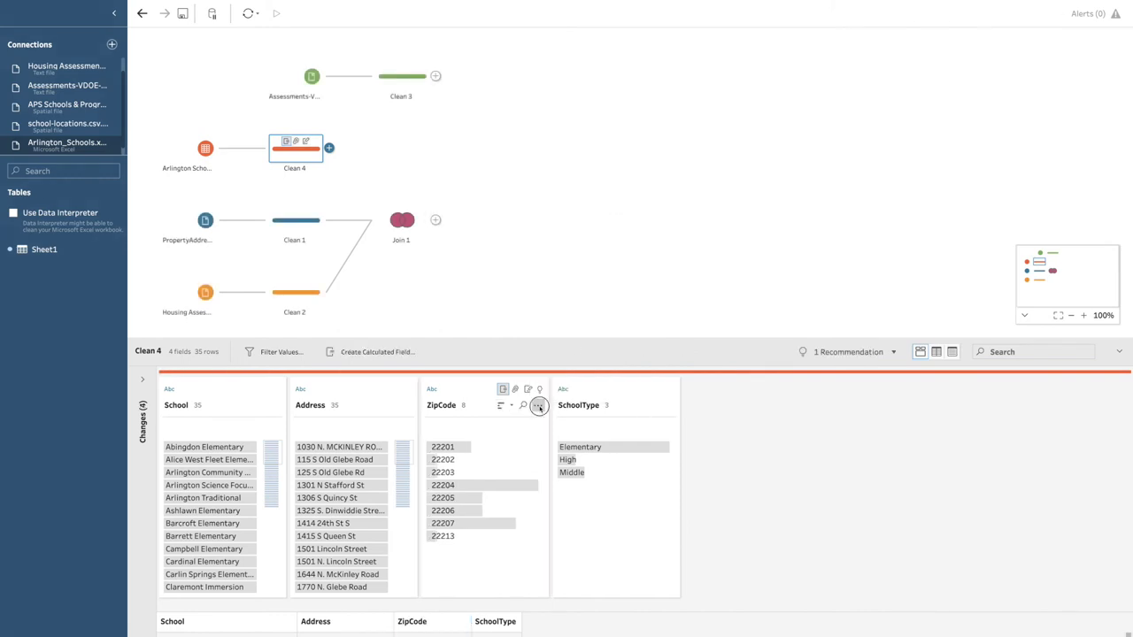
pyautogui.click(537, 405)
pyautogui.moveTo(549, 199)
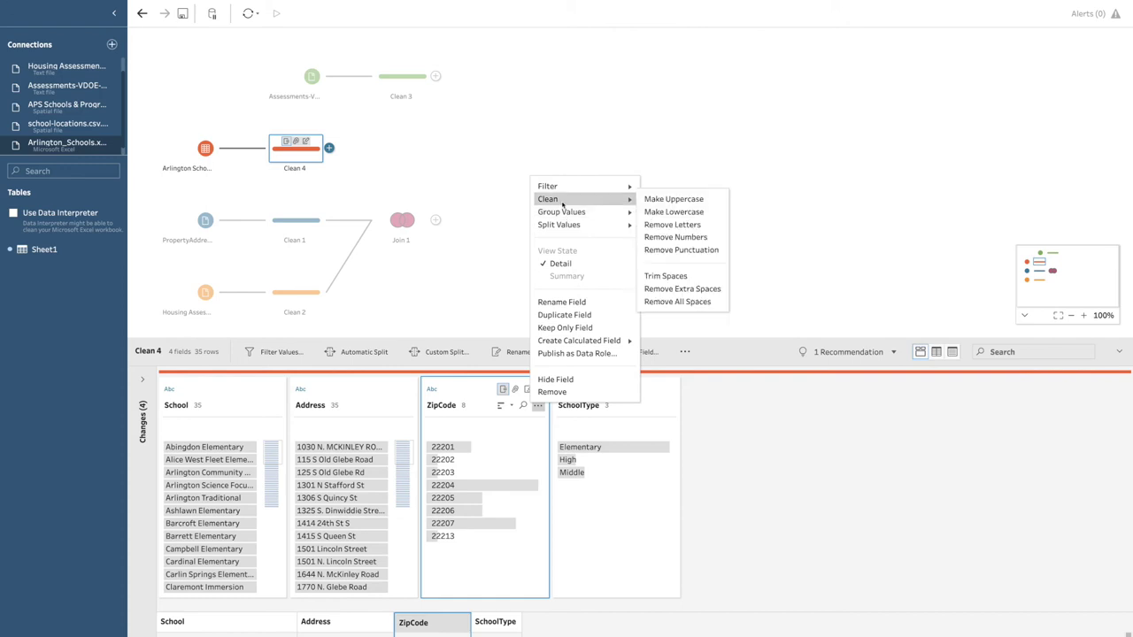
pyautogui.click(660, 290)
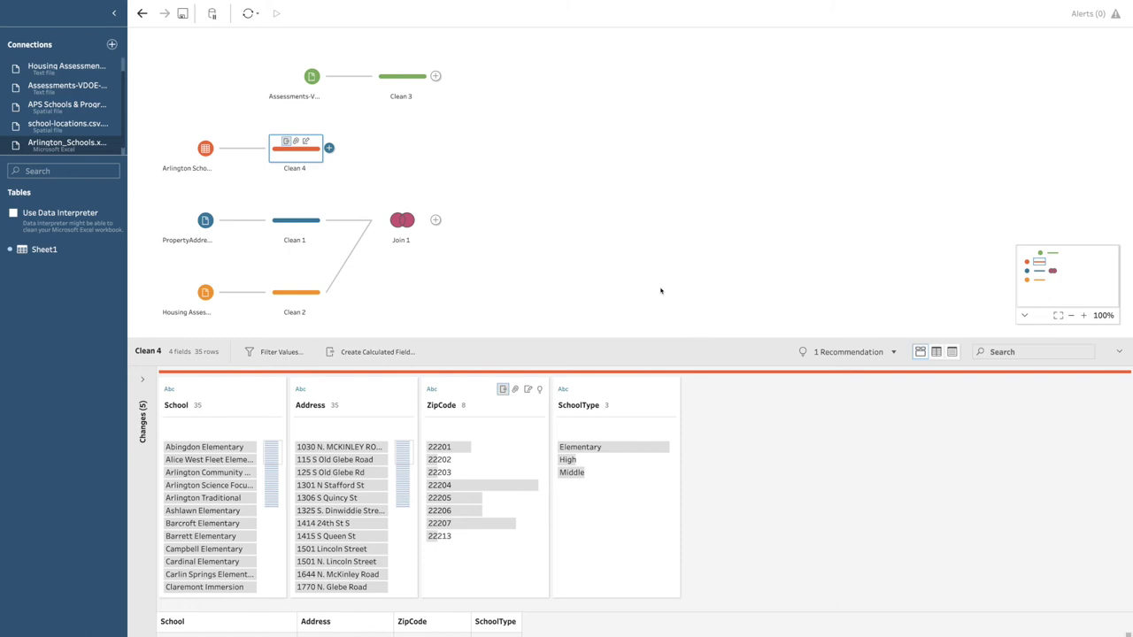
# Set the ZipCode field's data type to Number (whole) and close the Clean 4 profile.
pyautogui.click(432, 389)
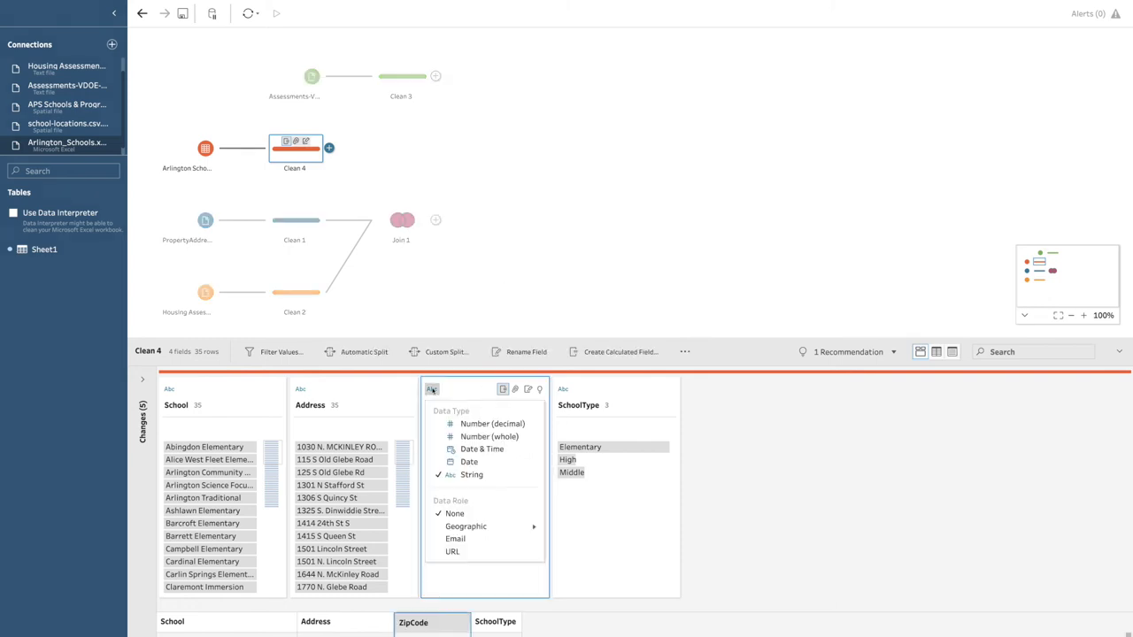
pyautogui.click(461, 437)
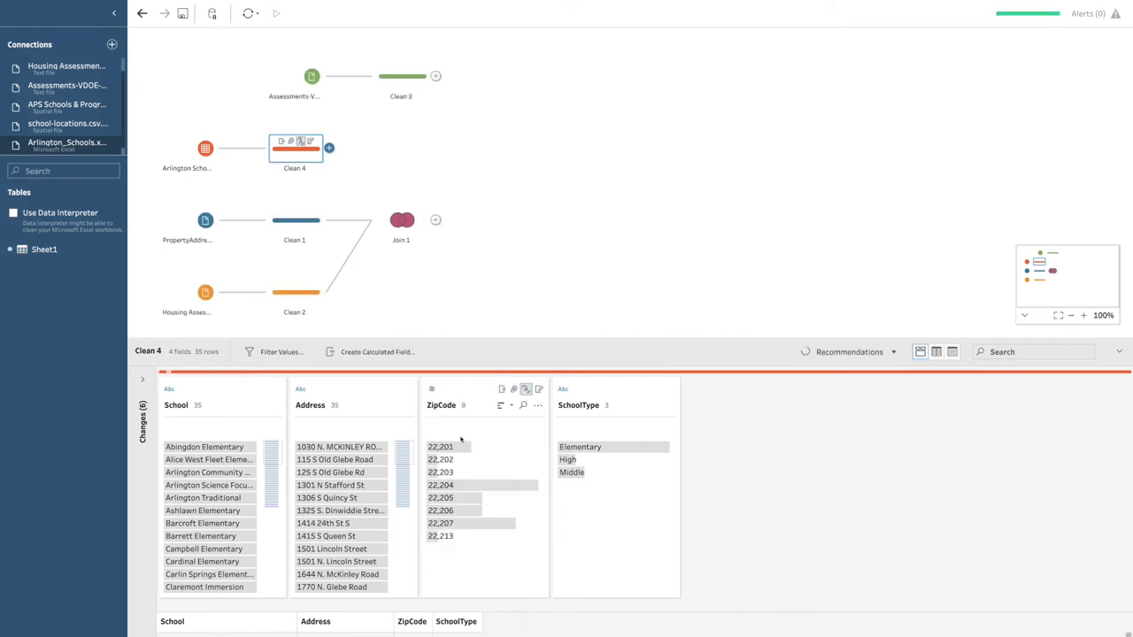
pyautogui.click(539, 337)
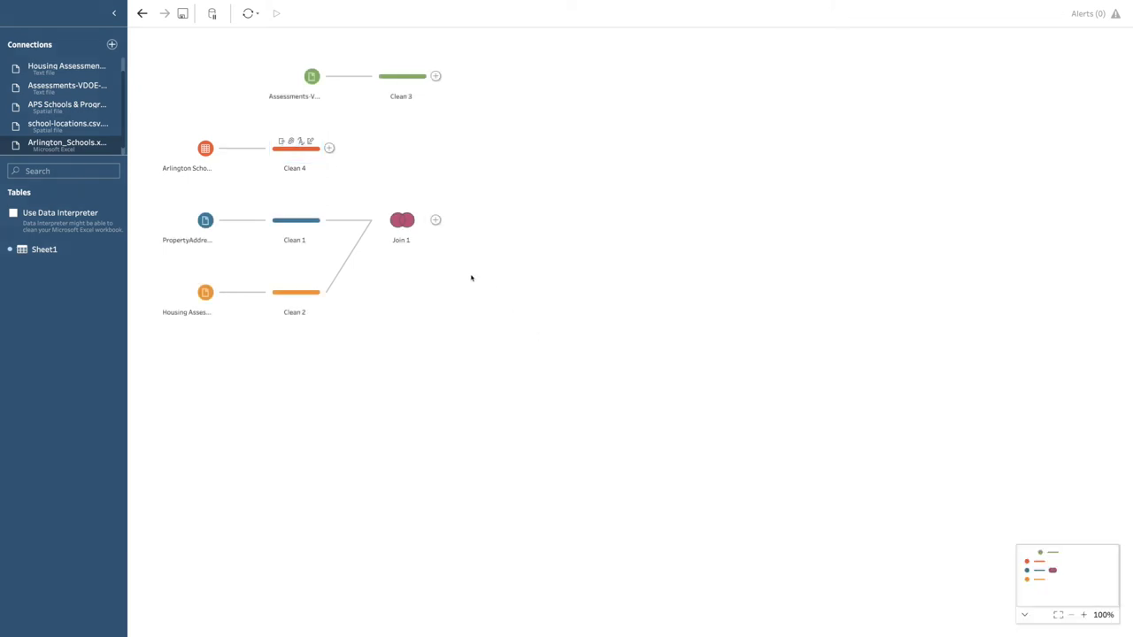
# Compare the format of the school Address values in Clean 4 with the property street addresses in Clean 1.
pyautogui.click(294, 153)
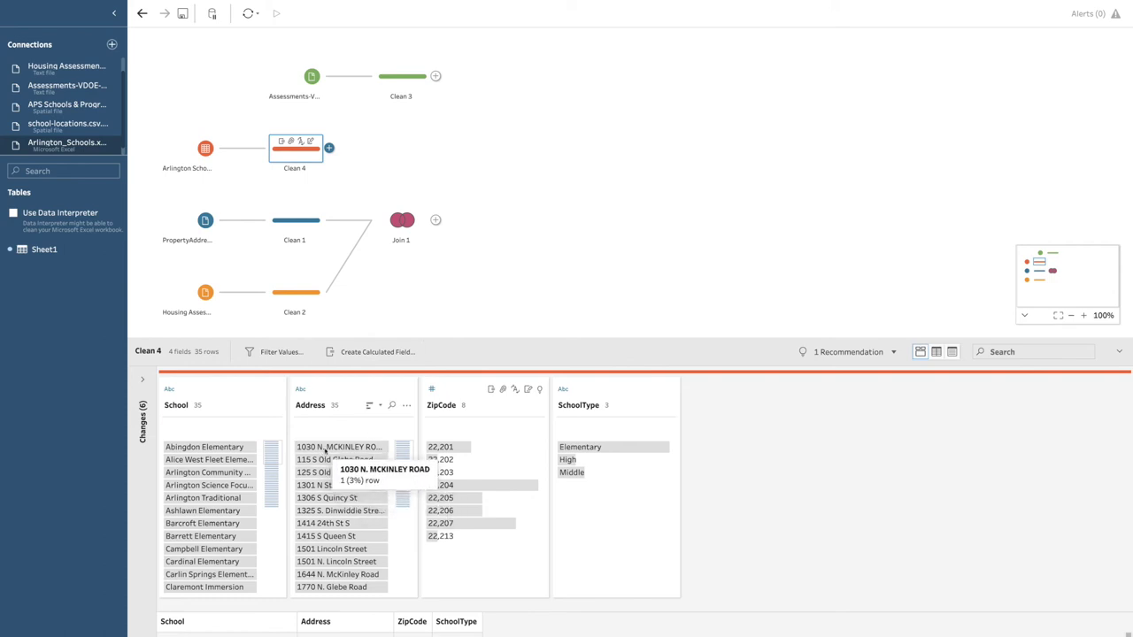
pyautogui.scroll(-5, 331, 545)
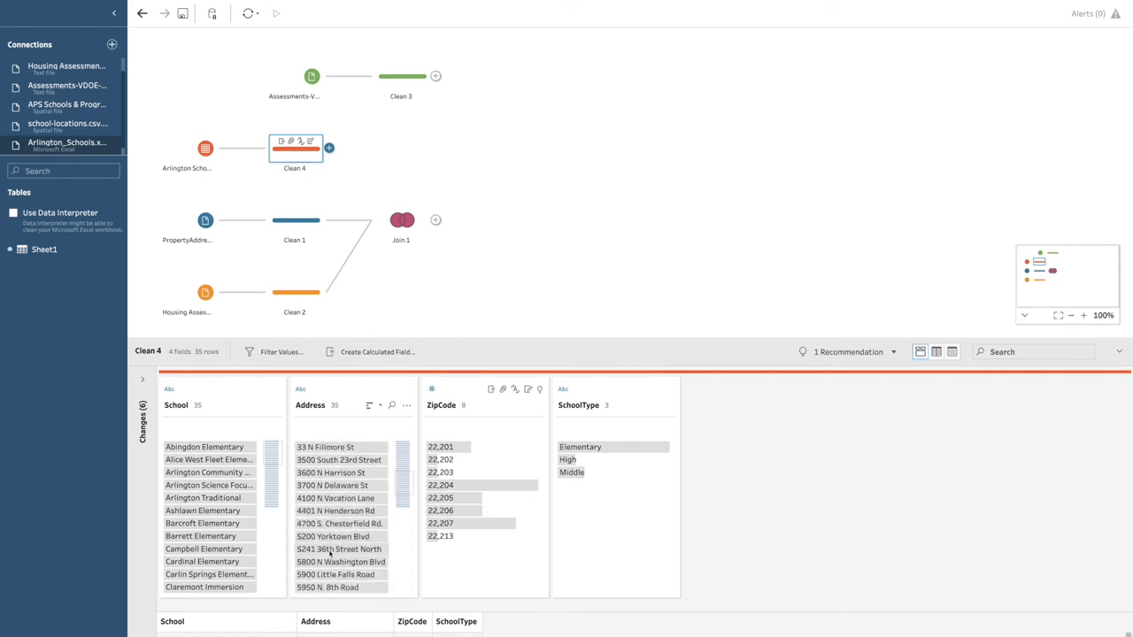
pyautogui.scroll(-2, 329, 553)
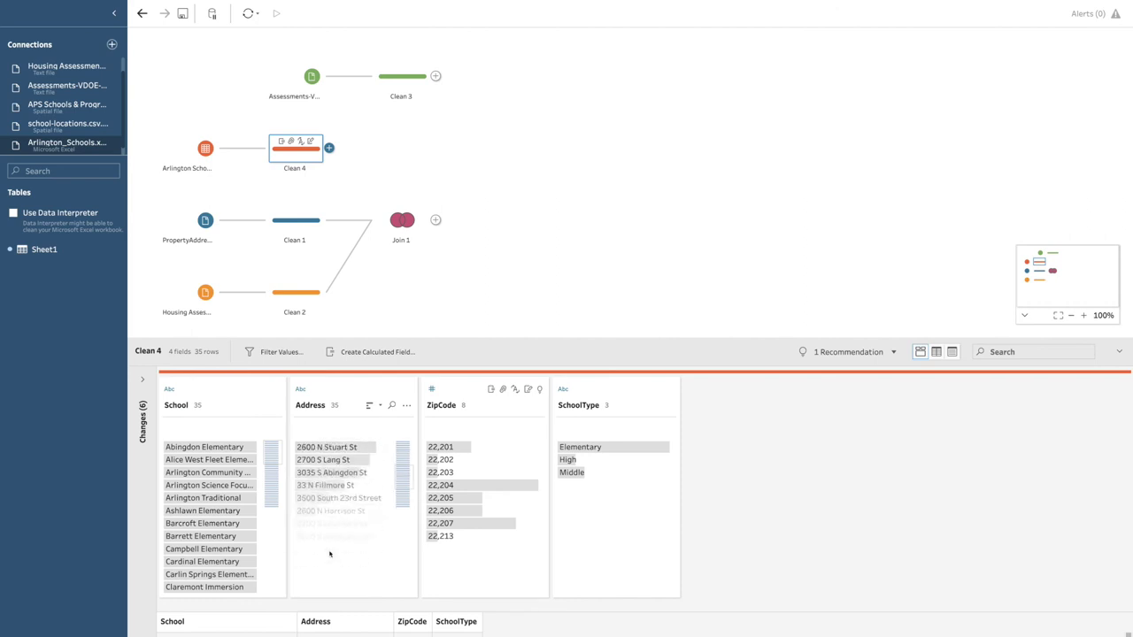
pyautogui.scroll(6, 329, 549)
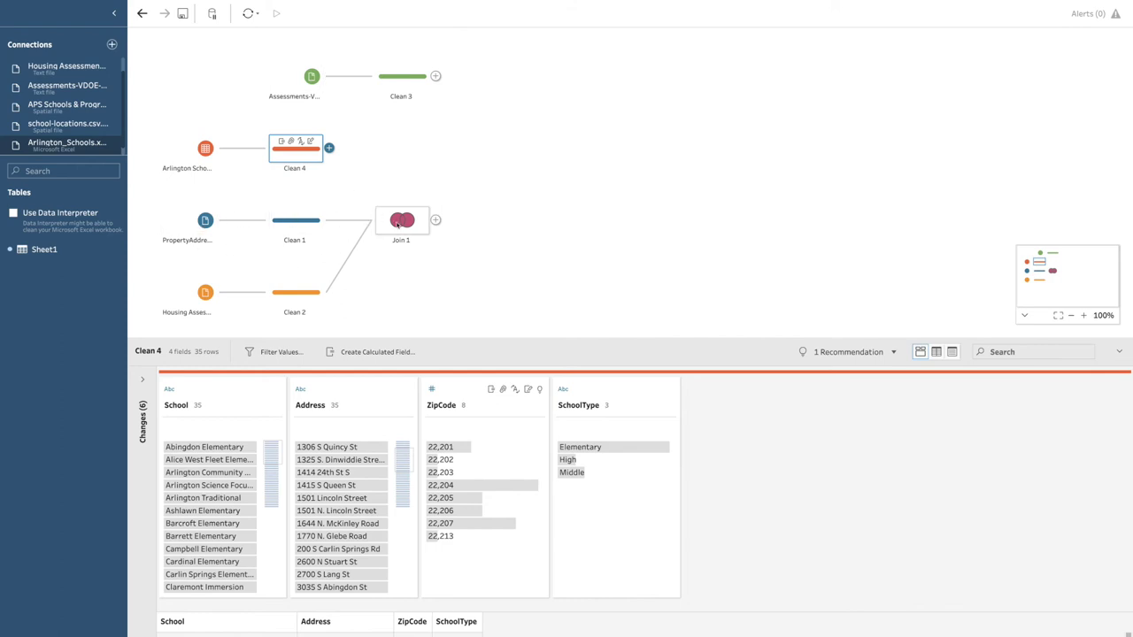
pyautogui.click(398, 224)
pyautogui.click(299, 231)
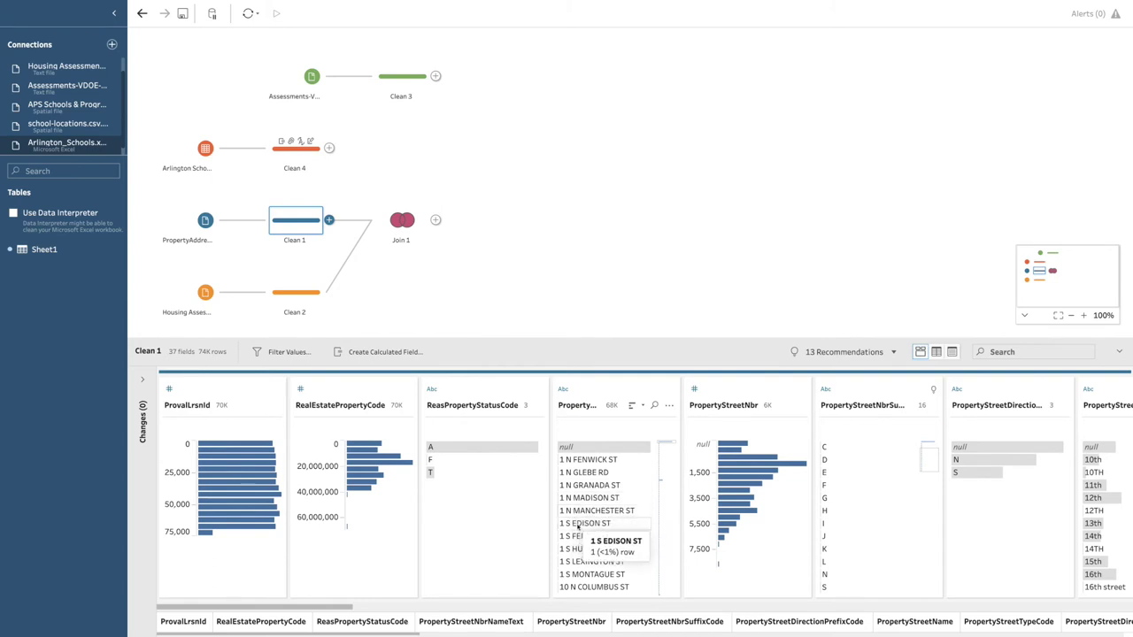
pyautogui.scroll(-5, 572, 584)
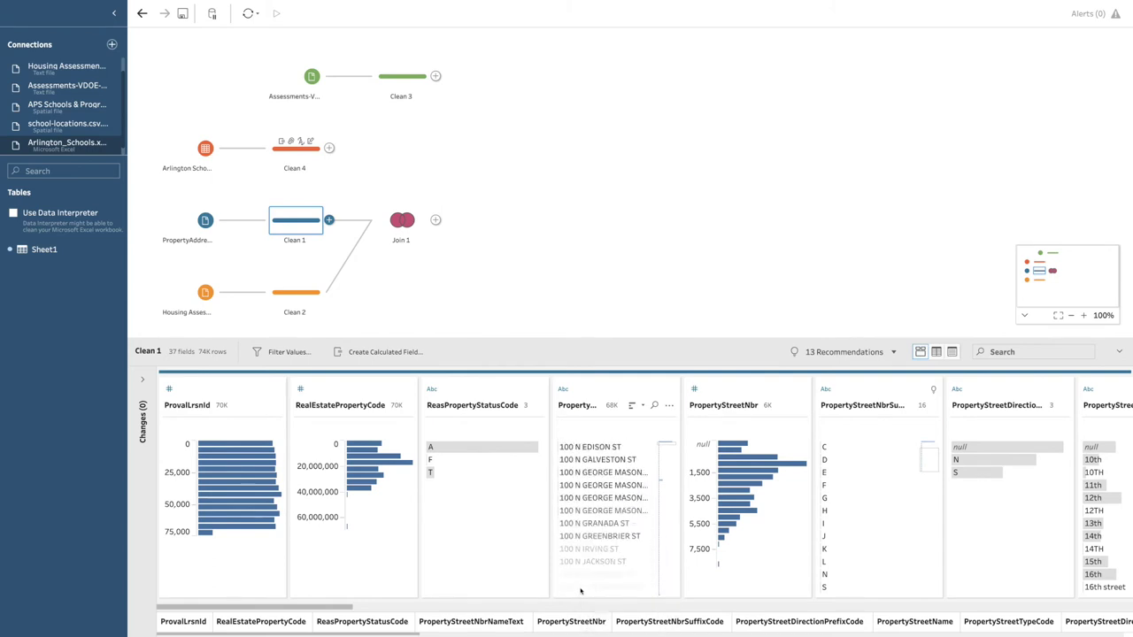
pyautogui.click(512, 325)
# Convert the Address values in Clean 4 to uppercase and remove their punctuation.
pyautogui.click(295, 158)
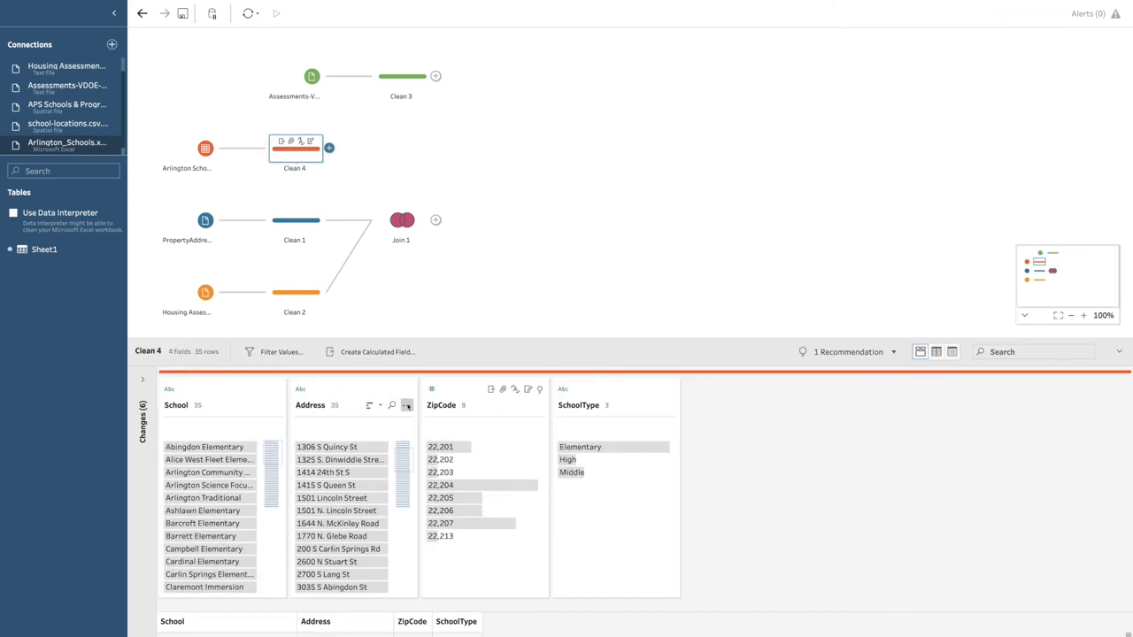
pyautogui.click(406, 404)
pyautogui.moveTo(410, 205)
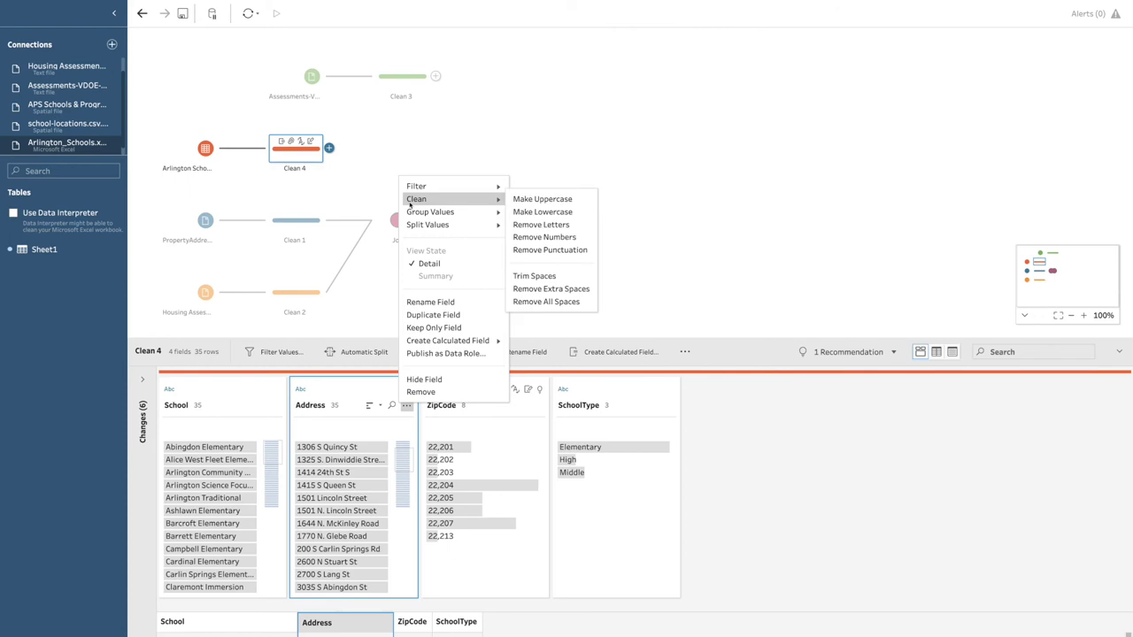
pyautogui.click(528, 199)
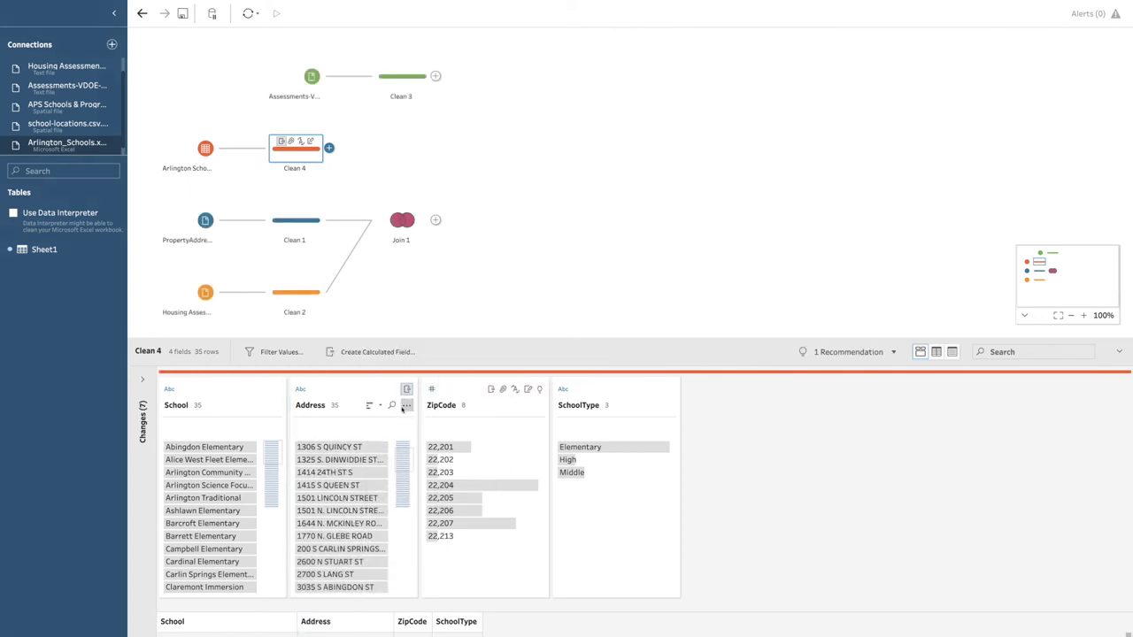
pyautogui.click(405, 406)
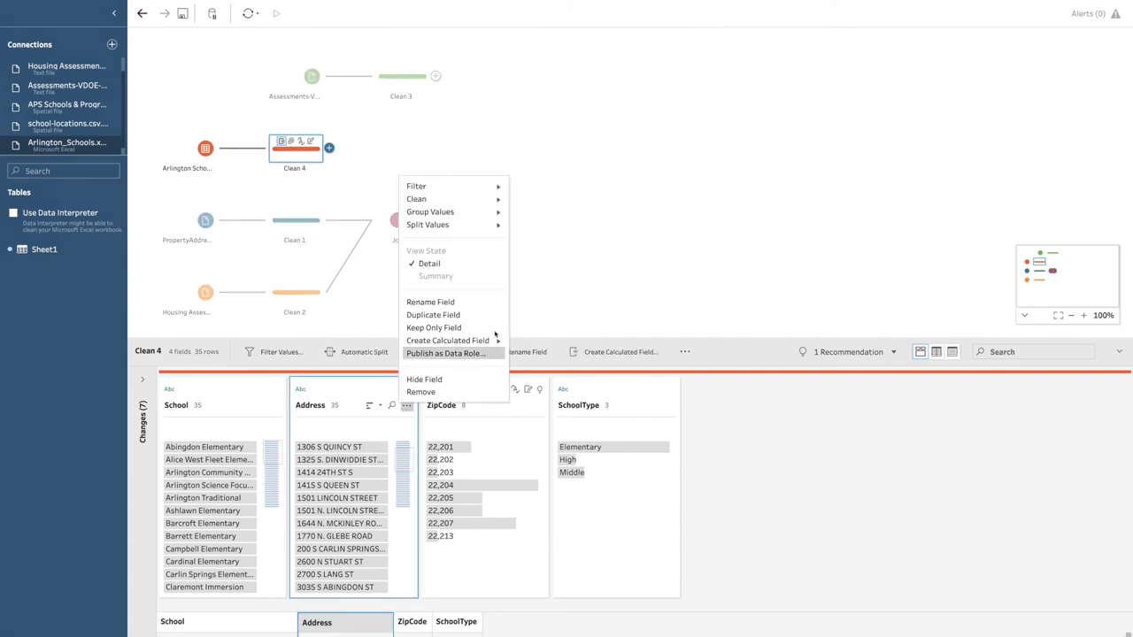
pyautogui.moveTo(451, 199)
pyautogui.click(541, 251)
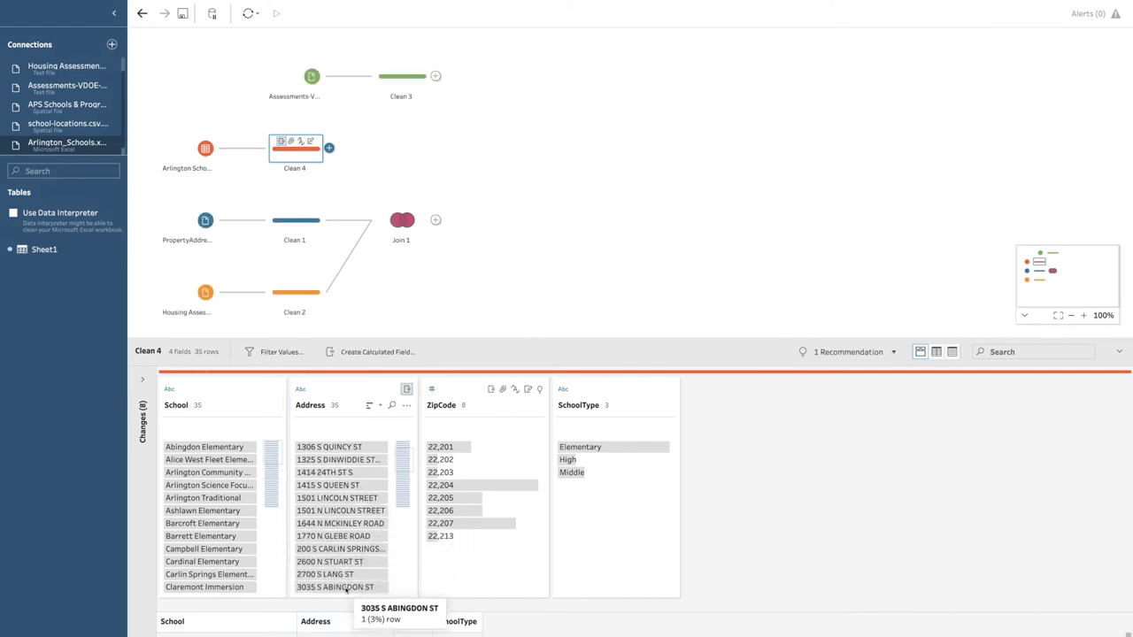
# Check which schools the two similar Lincoln Street entries in Address belong to, and close the profile.
pyautogui.click(344, 511)
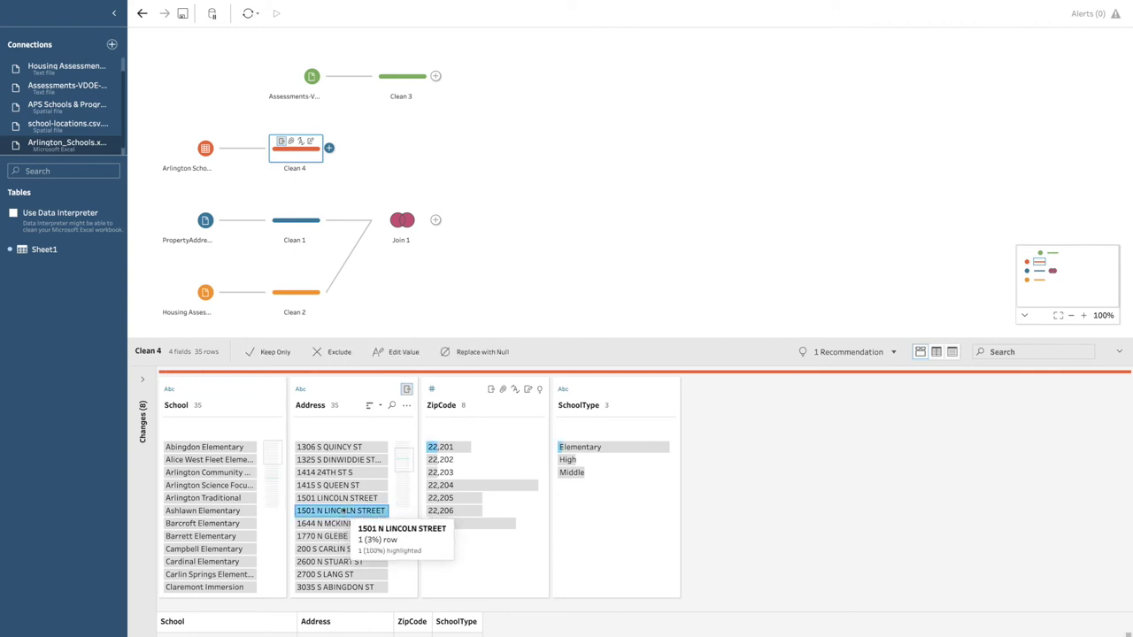
pyautogui.click(332, 499)
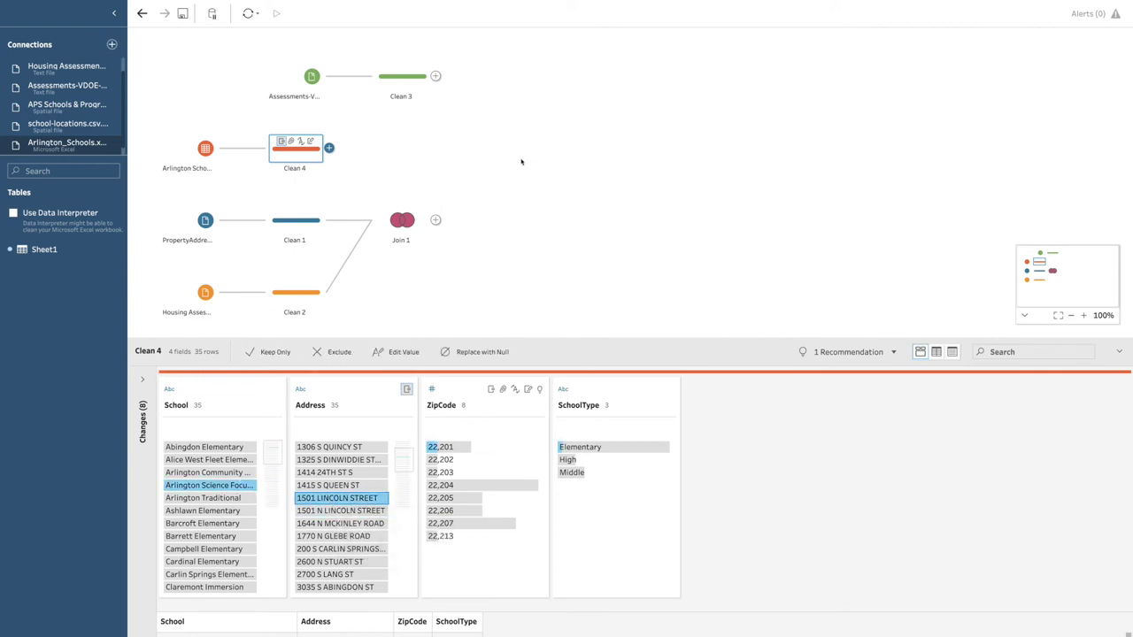
pyautogui.click(528, 219)
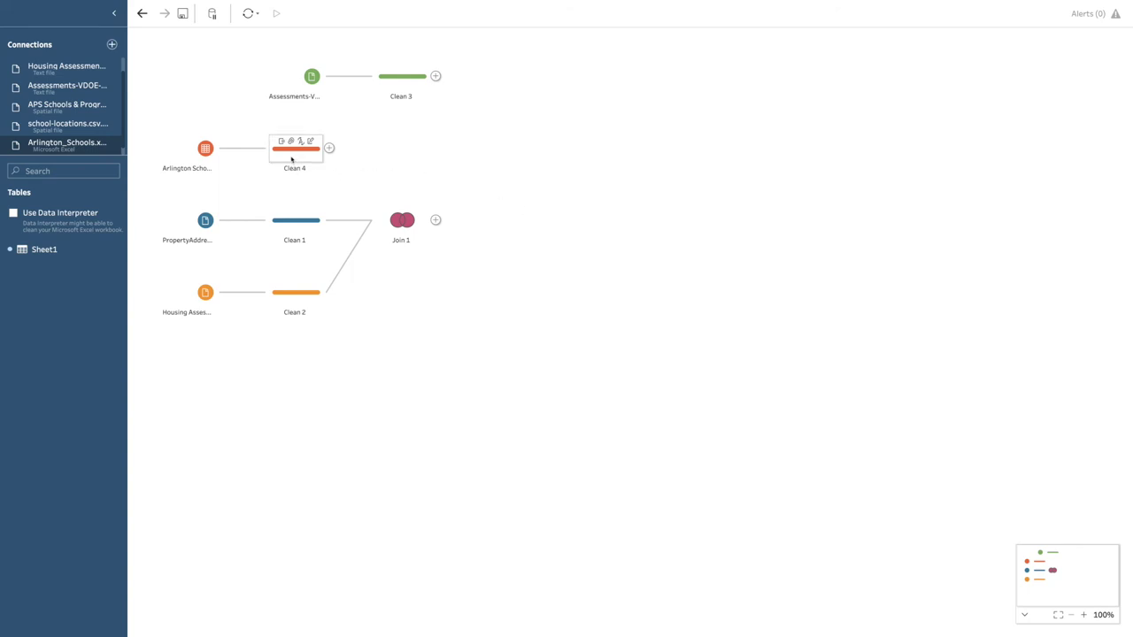
# Join the Clean 4 school data with the Clean 1 property address data in a new join step.
pyautogui.moveTo(290, 157); pyautogui.dragTo(316, 224)
pyautogui.moveTo(319, 224); pyautogui.dragTo(333, 221)
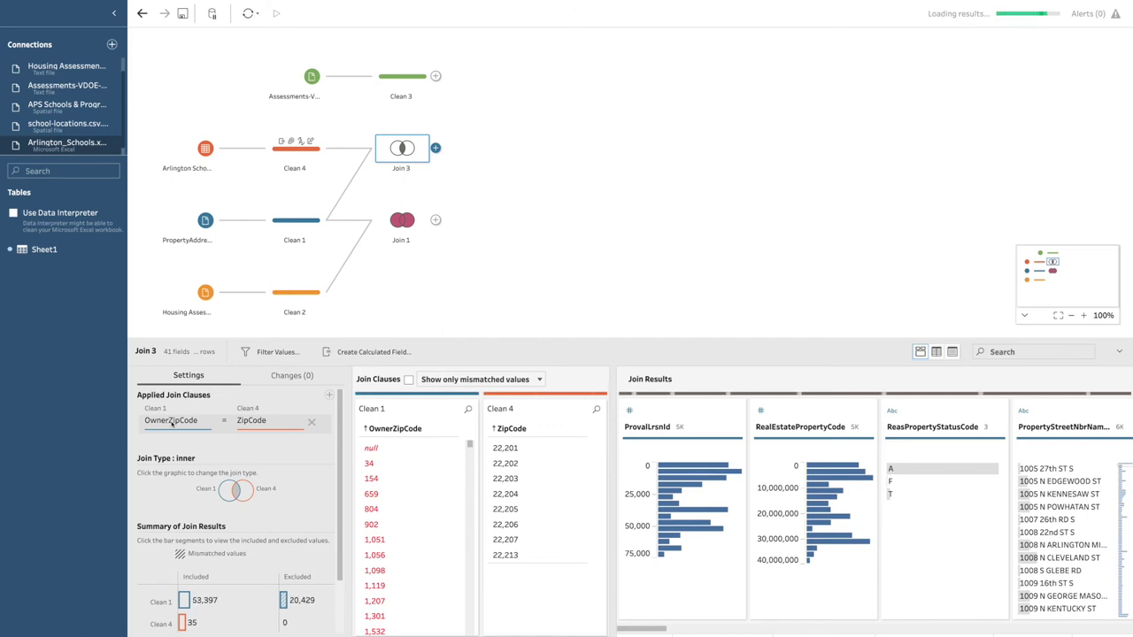
# Match PropertyZipCode instead of OwnerZipCode with ZipCode in the Join 3 clause and review the join summary.
pyautogui.click(226, 422)
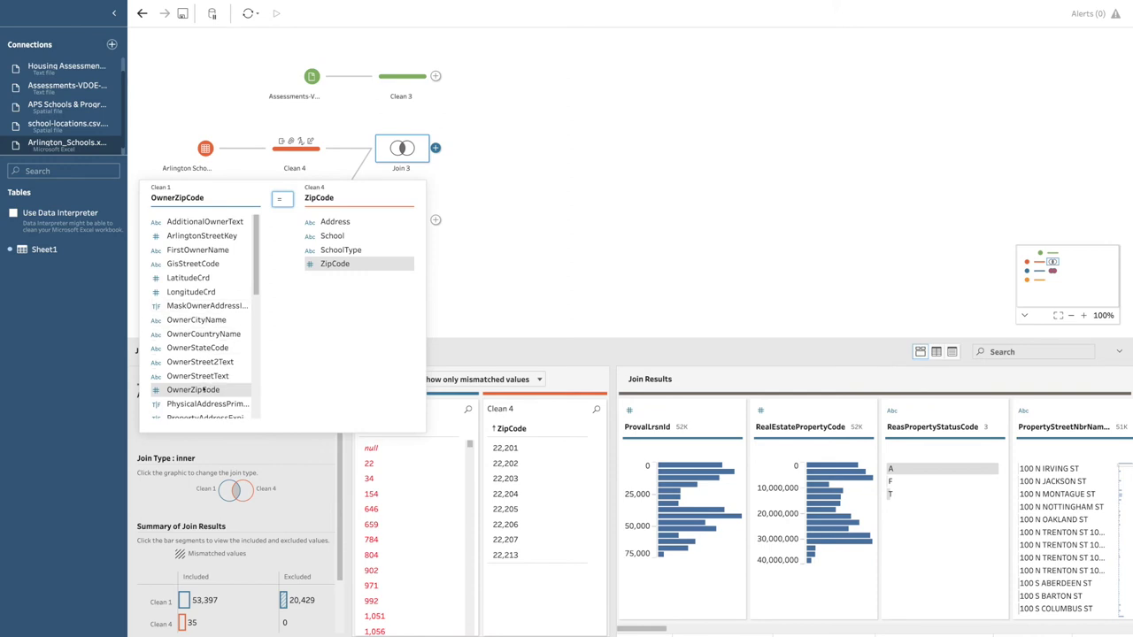
pyautogui.scroll(-2, 204, 394)
pyautogui.scroll(-5, 202, 411)
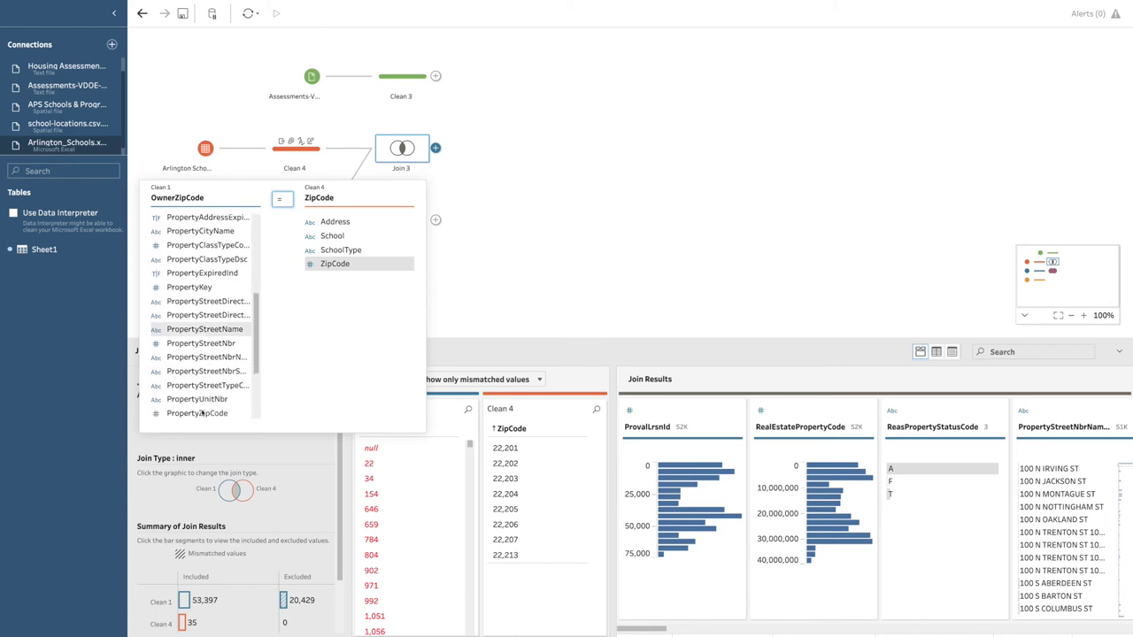
pyautogui.scroll(-2, 202, 413)
pyautogui.click(197, 350)
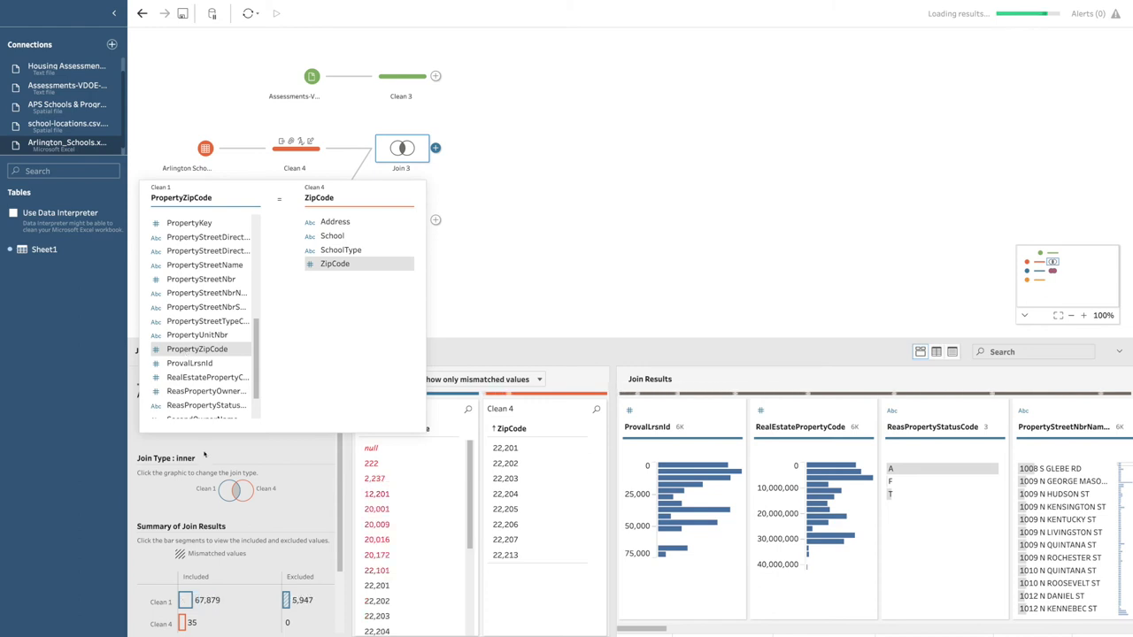
pyautogui.click(510, 218)
pyautogui.scroll(-2, 258, 563)
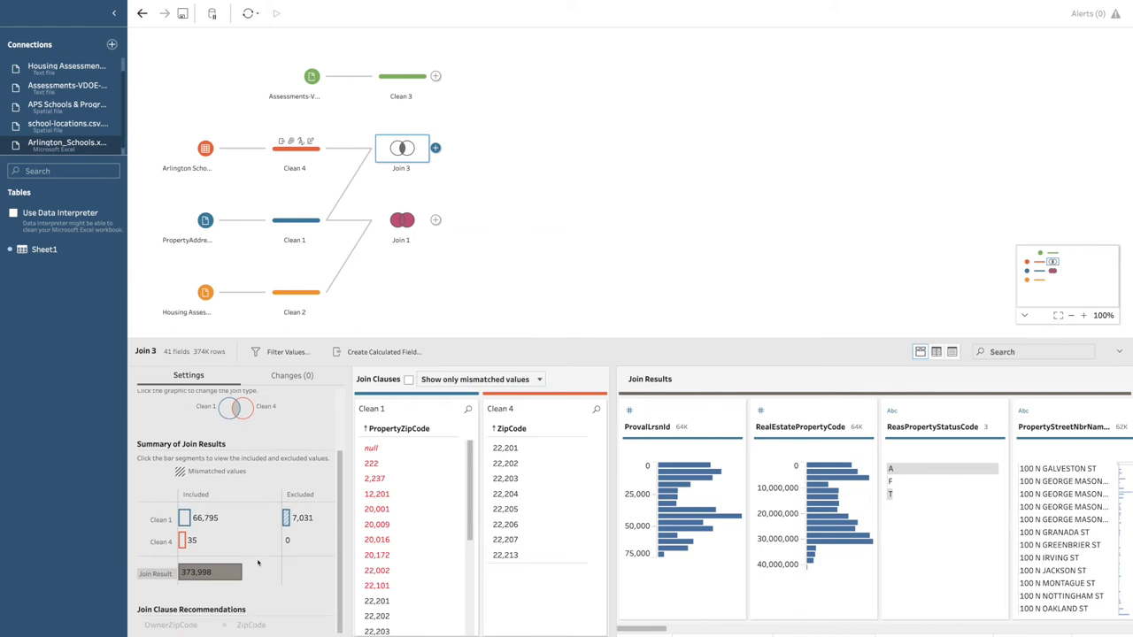
pyautogui.moveTo(183, 544)
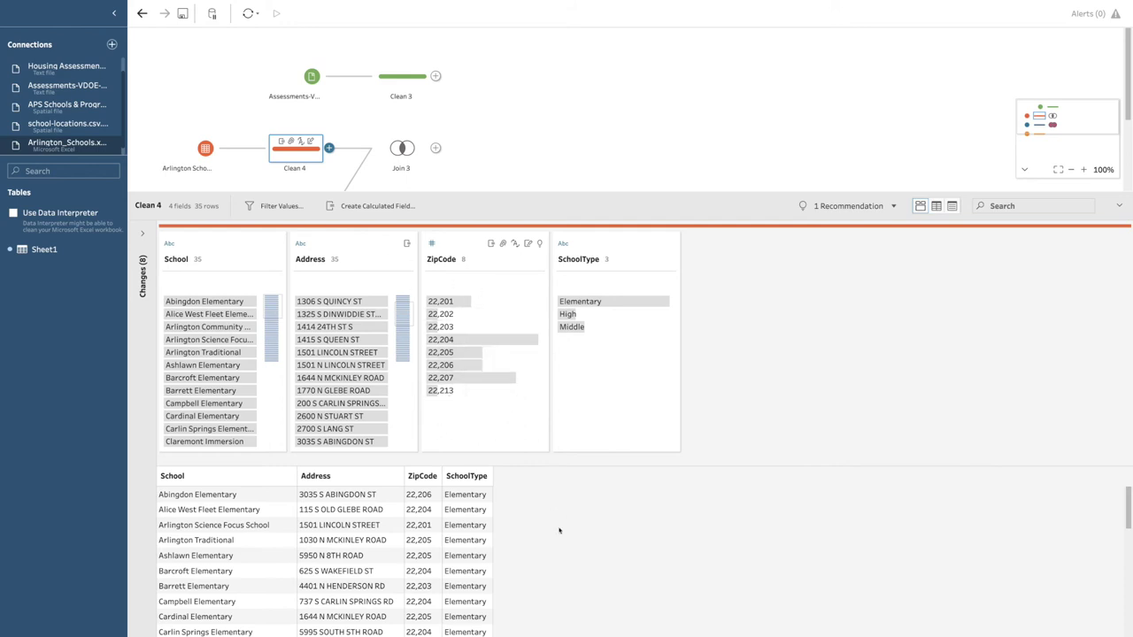
# Replace the address clause in Join 3 with one matching PropertyZipCode to ZipCode, and close the join details.
pyautogui.click(401, 148)
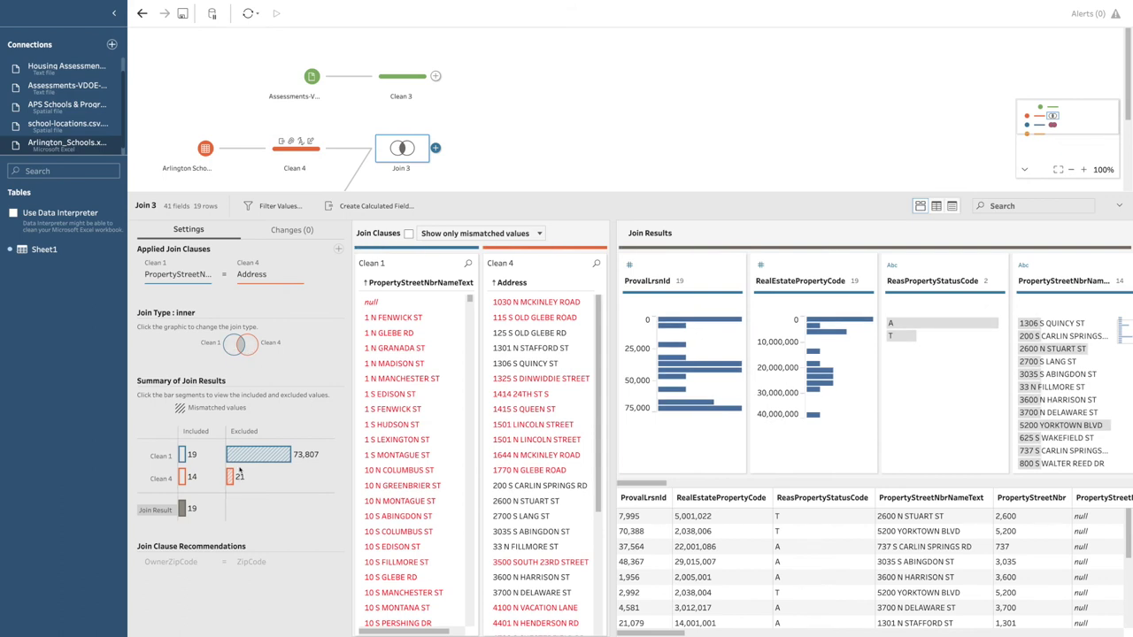
pyautogui.click(314, 275)
pyautogui.click(338, 251)
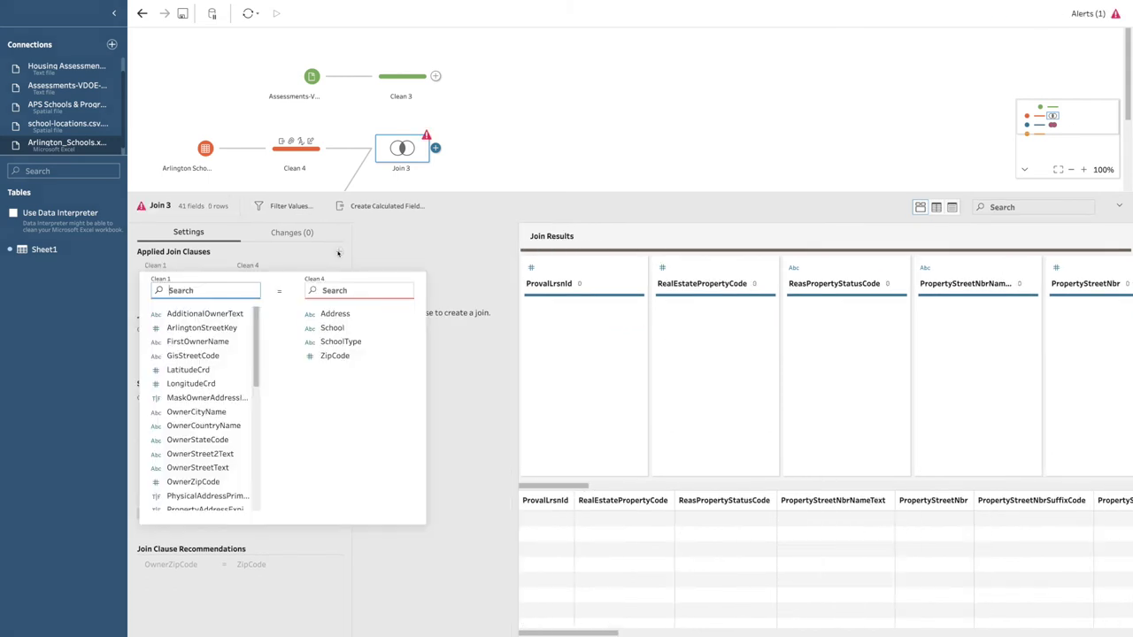
pyautogui.scroll(-3, 226, 492)
pyautogui.scroll(-5, 227, 492)
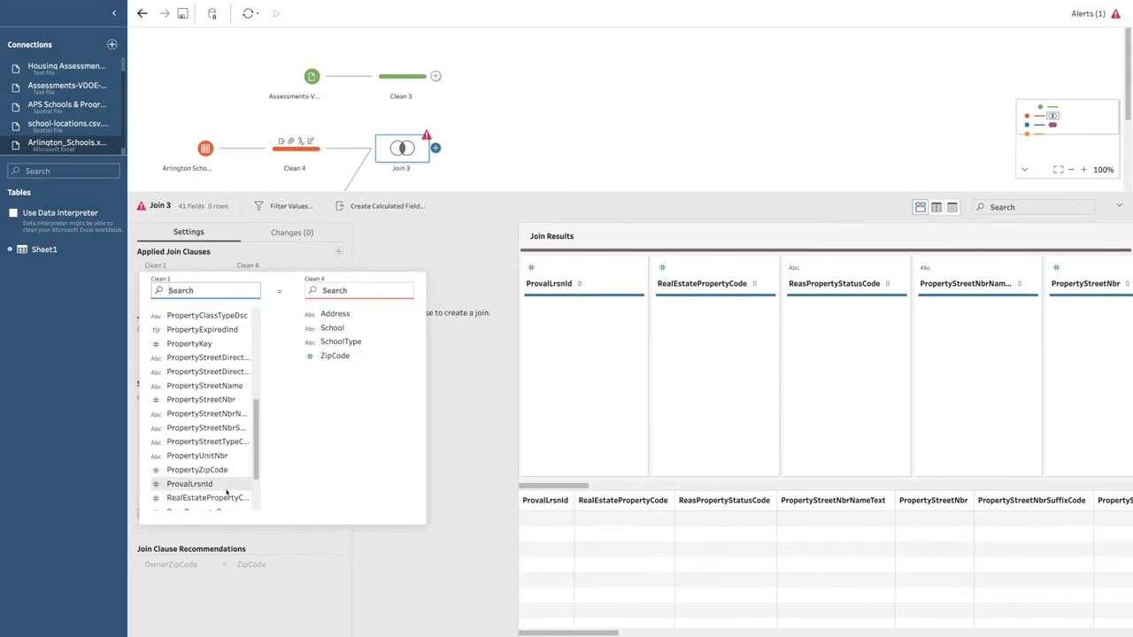
pyautogui.scroll(3, 226, 492)
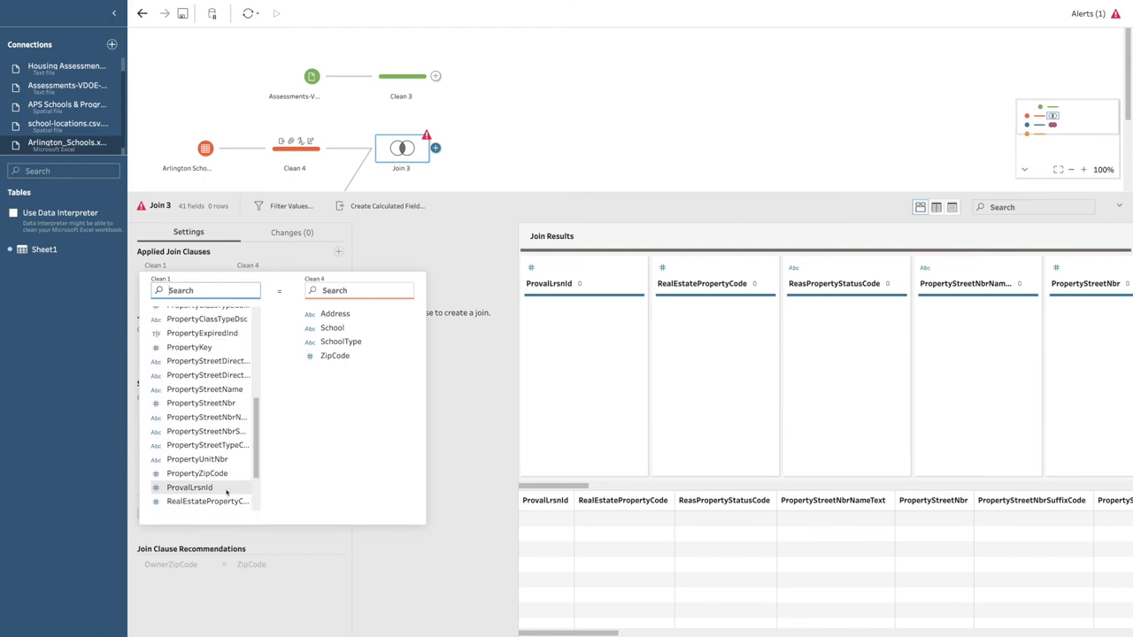
pyautogui.click(226, 490)
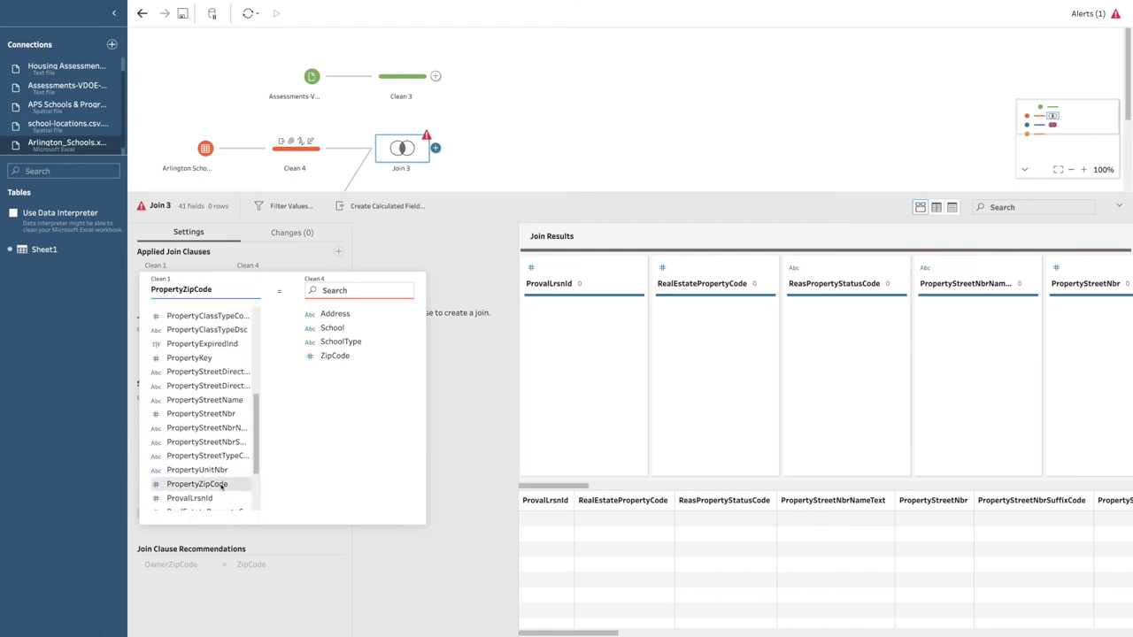
pyautogui.click(322, 358)
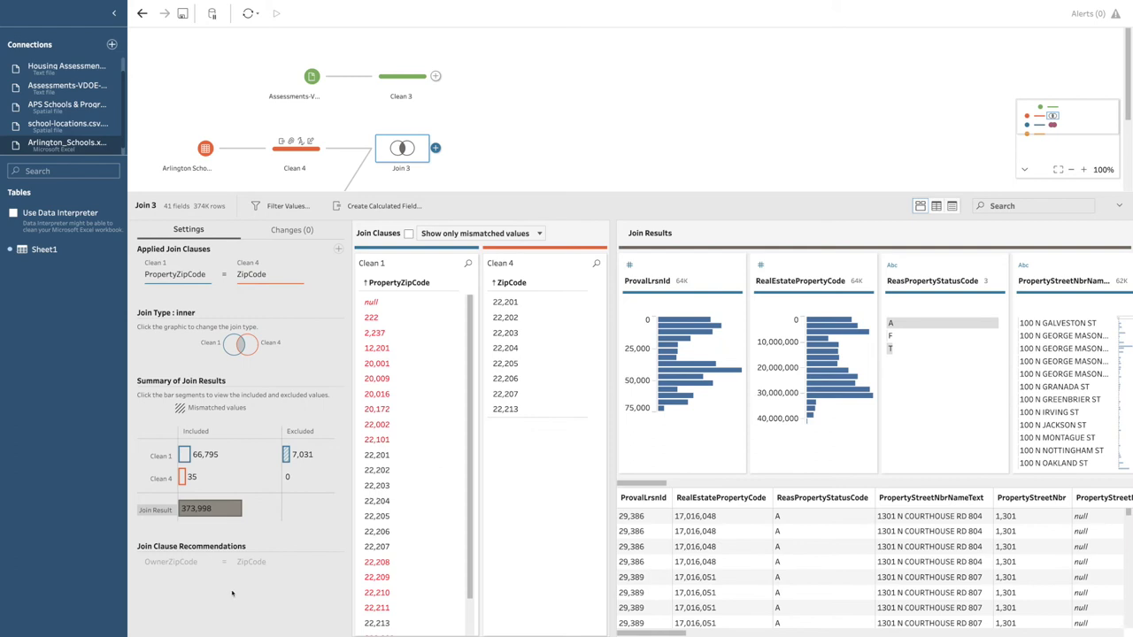
pyautogui.click(576, 126)
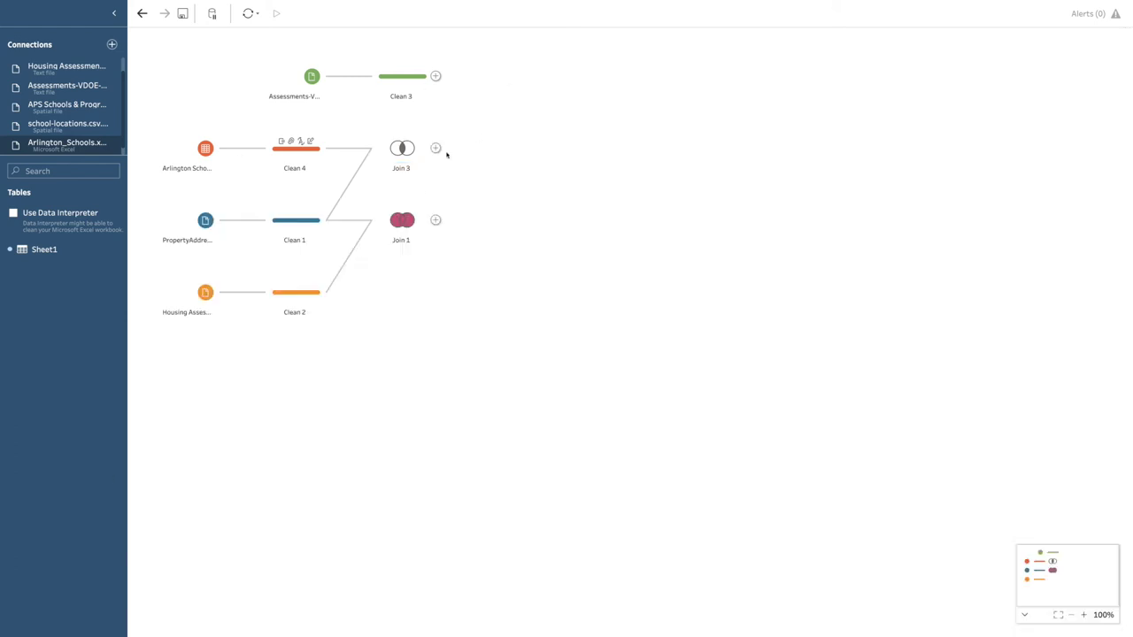
# Remove the Join 1 step that combines Clean 1 and Clean 2 from the flow.
pyautogui.click(484, 241)
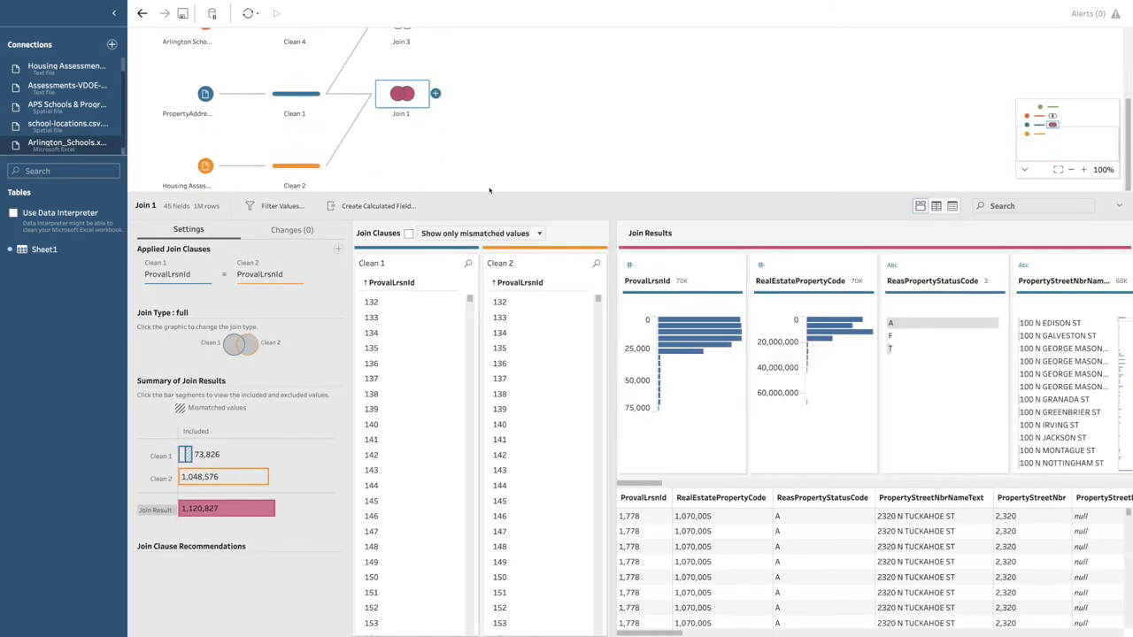
pyautogui.moveTo(490, 191); pyautogui.dragTo(484, 379)
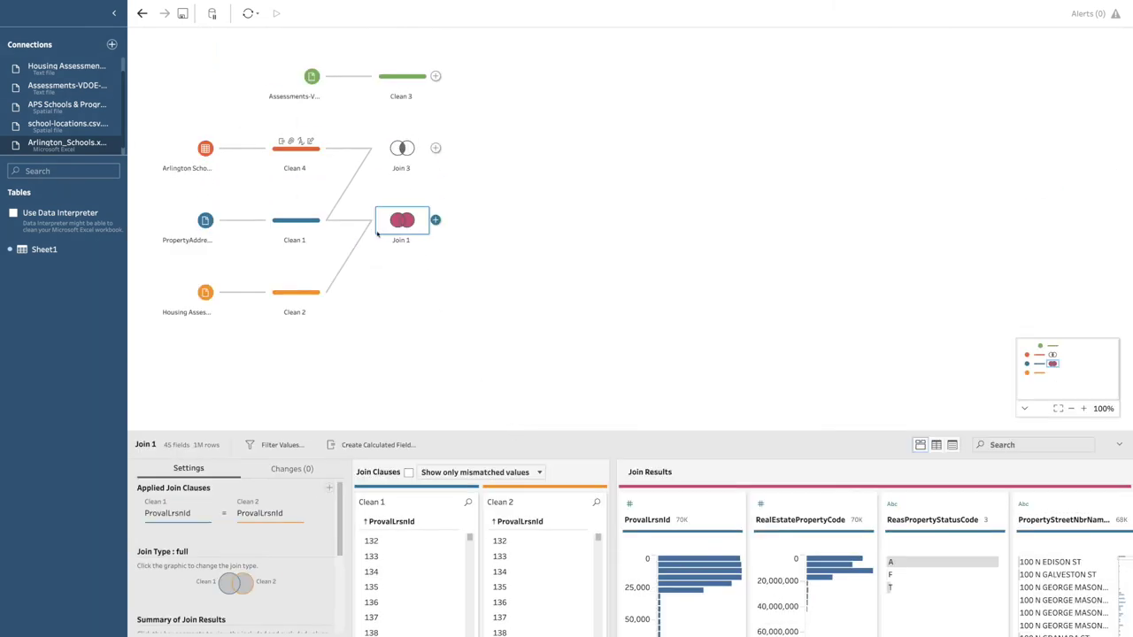
pyautogui.rightClick(401, 228)
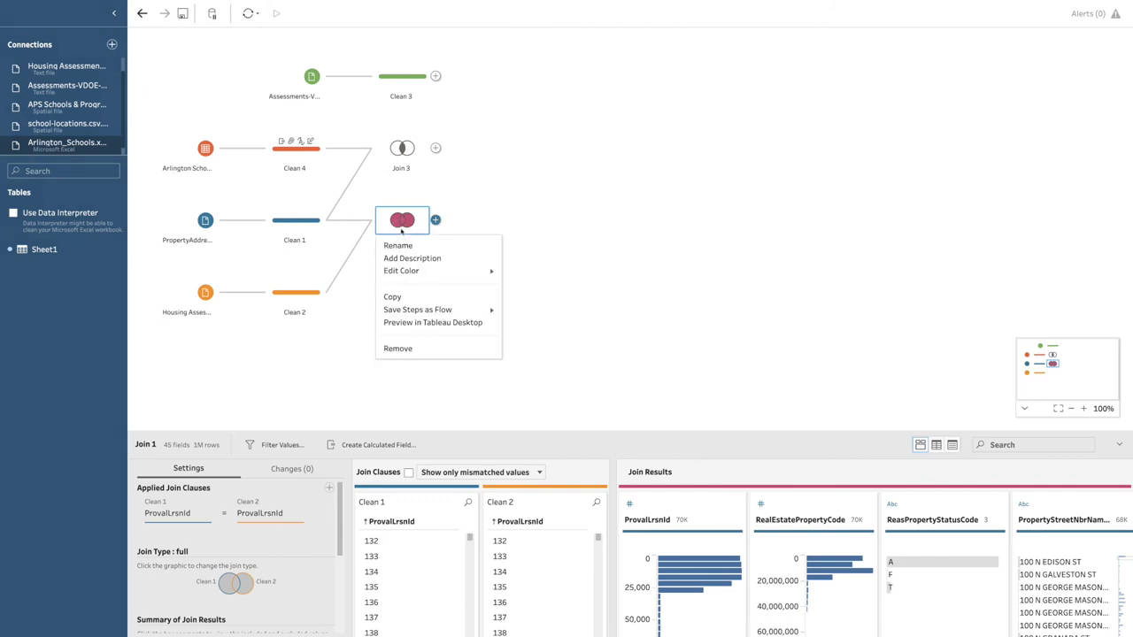
pyautogui.click(422, 349)
# Join the Clean 2 housing assessment data to the Join 3 output and check the excluded rows.
pyautogui.moveTo(294, 296); pyautogui.dragTo(443, 146)
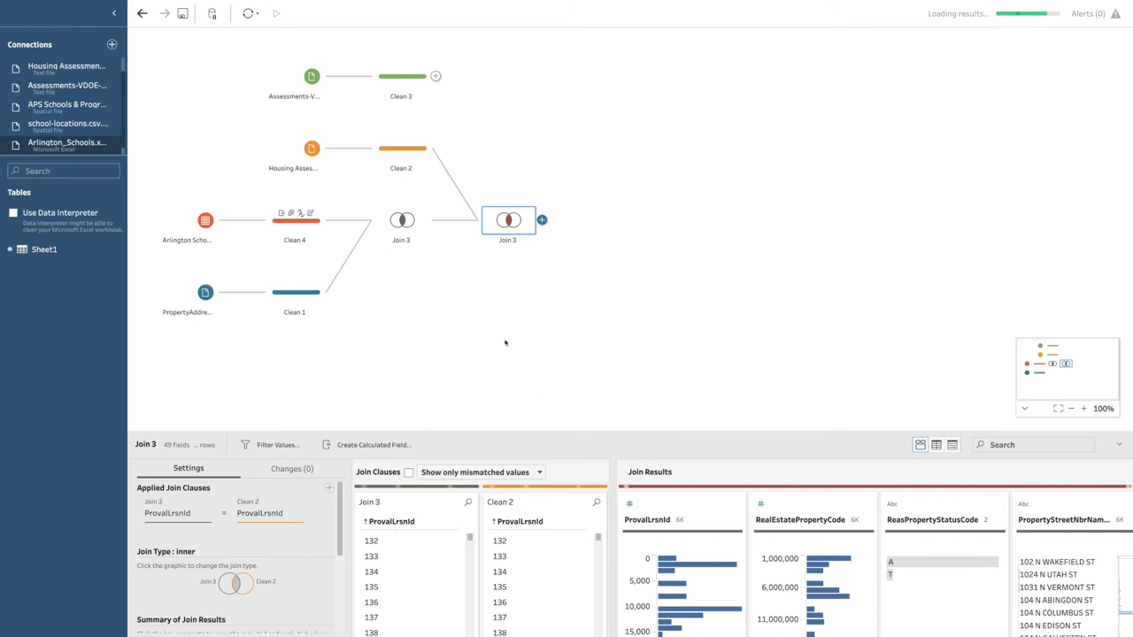
pyautogui.scroll(-5, 274, 580)
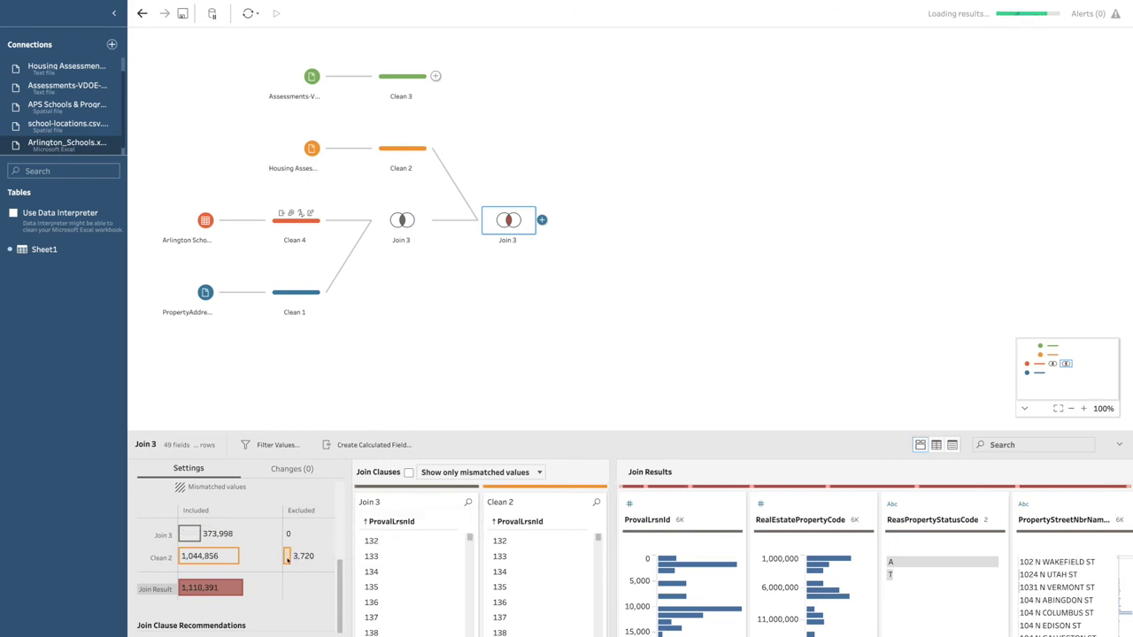
pyautogui.moveTo(287, 558)
pyautogui.click(622, 323)
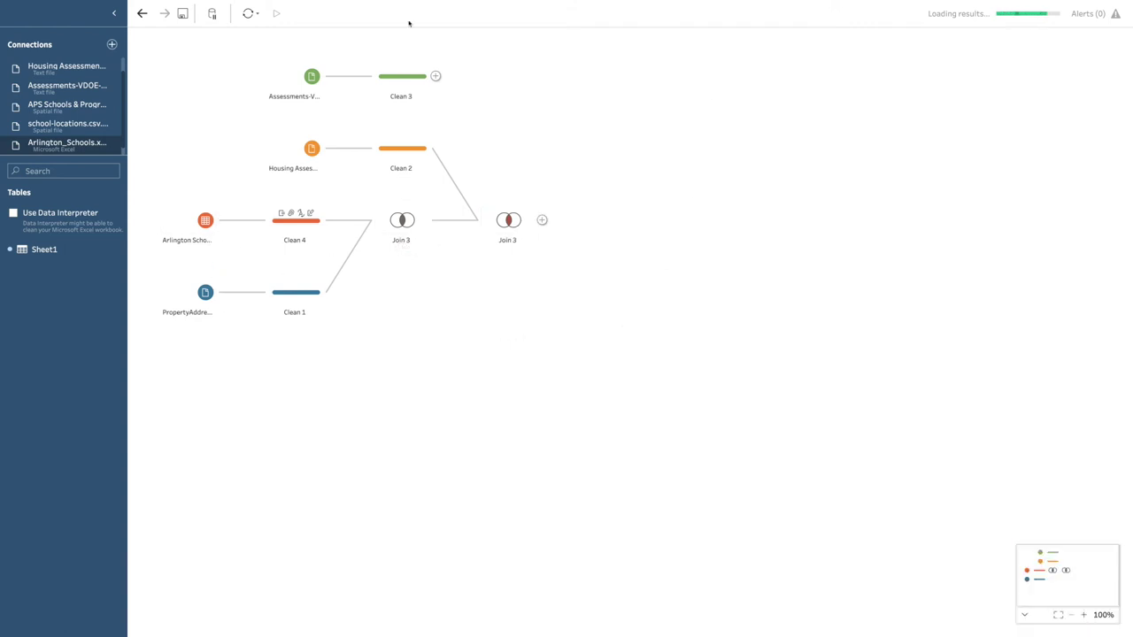
# Join the Clean 3 school assessment data to the output of the last join and review its join summary.
pyautogui.moveTo(401, 80); pyautogui.dragTo(541, 221)
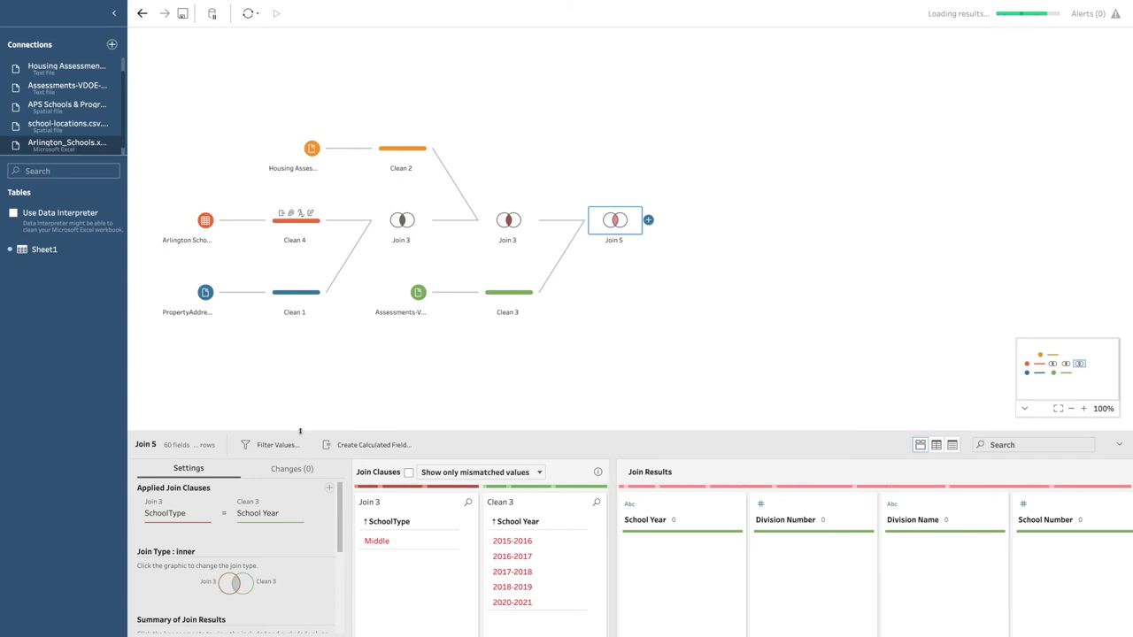
pyautogui.moveTo(300, 431); pyautogui.dragTo(301, 363)
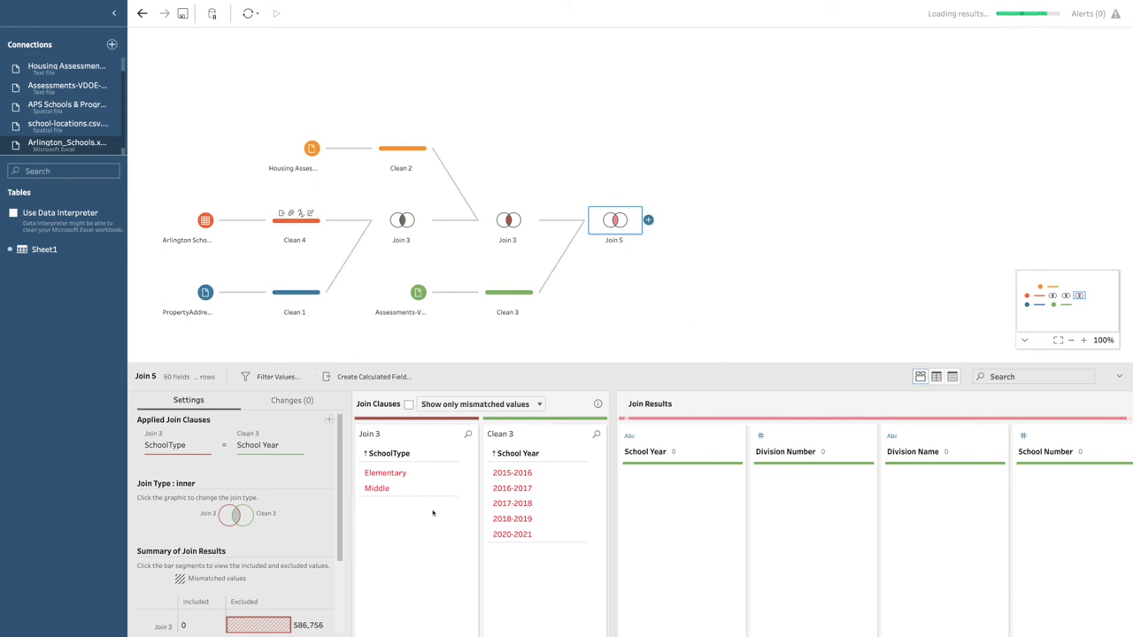
pyautogui.scroll(-2, 275, 555)
pyautogui.scroll(-1, 274, 555)
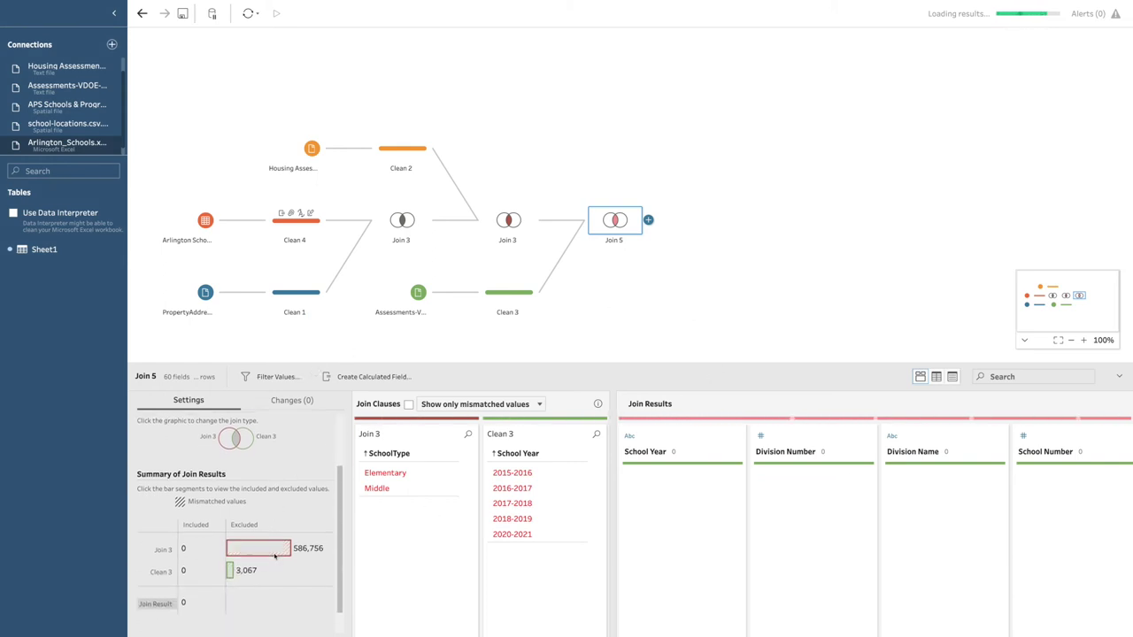
pyautogui.click(292, 400)
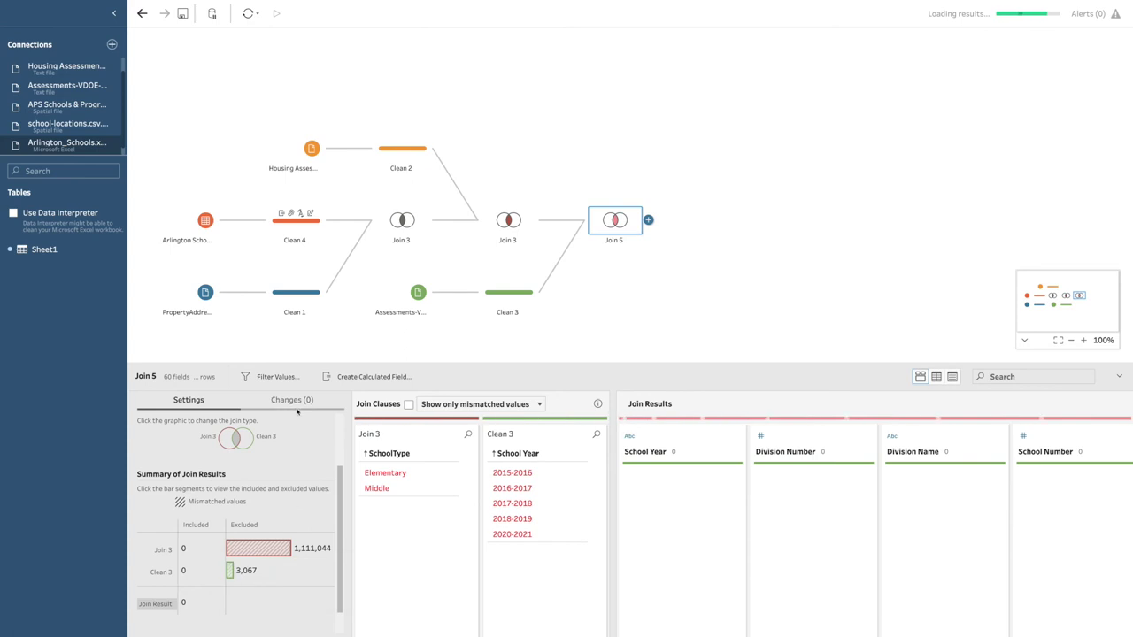
pyautogui.click(201, 405)
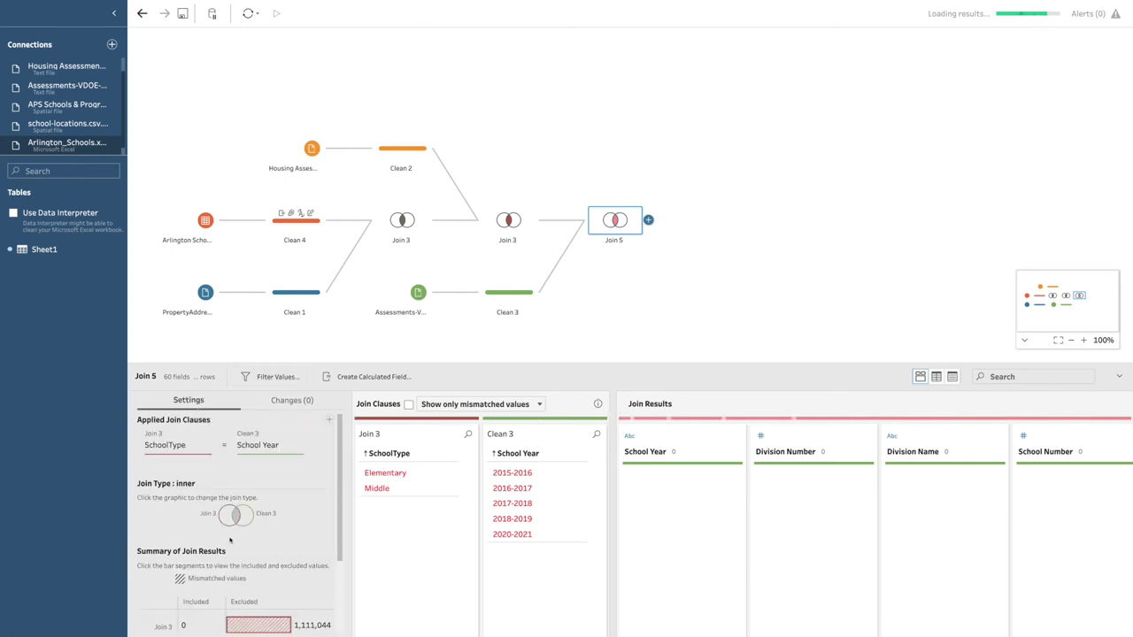
# Replace the SchoolType clause in Join 5 with School = School Name and check the included and excluded rows.
pyautogui.click(311, 447)
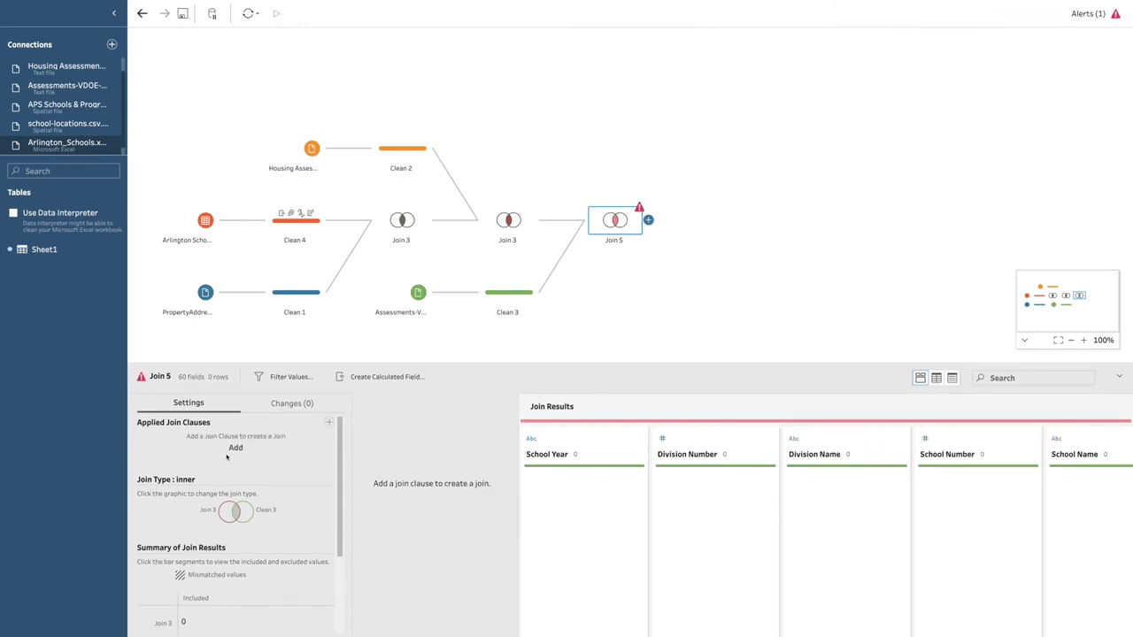
pyautogui.click(235, 449)
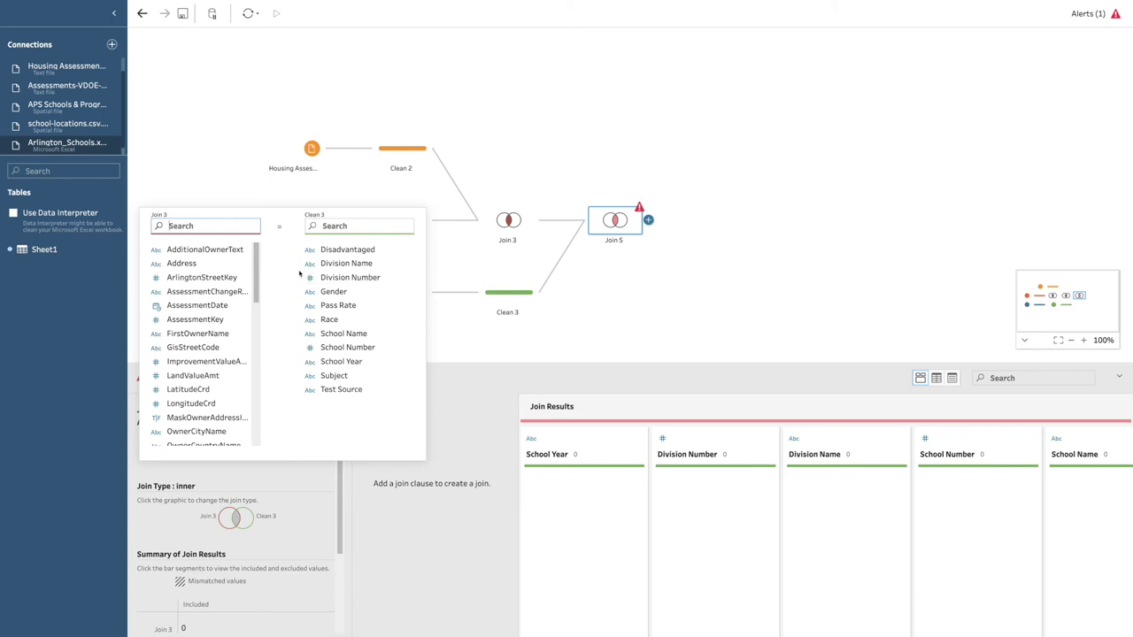
pyautogui.click(255, 274)
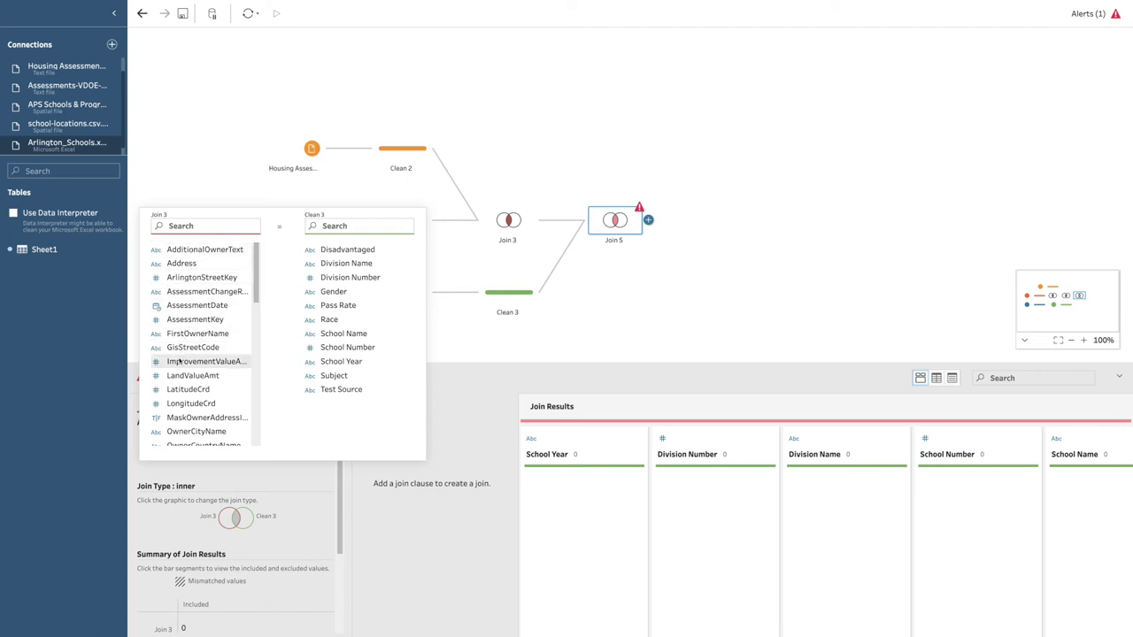
pyautogui.scroll(-1, 177, 393)
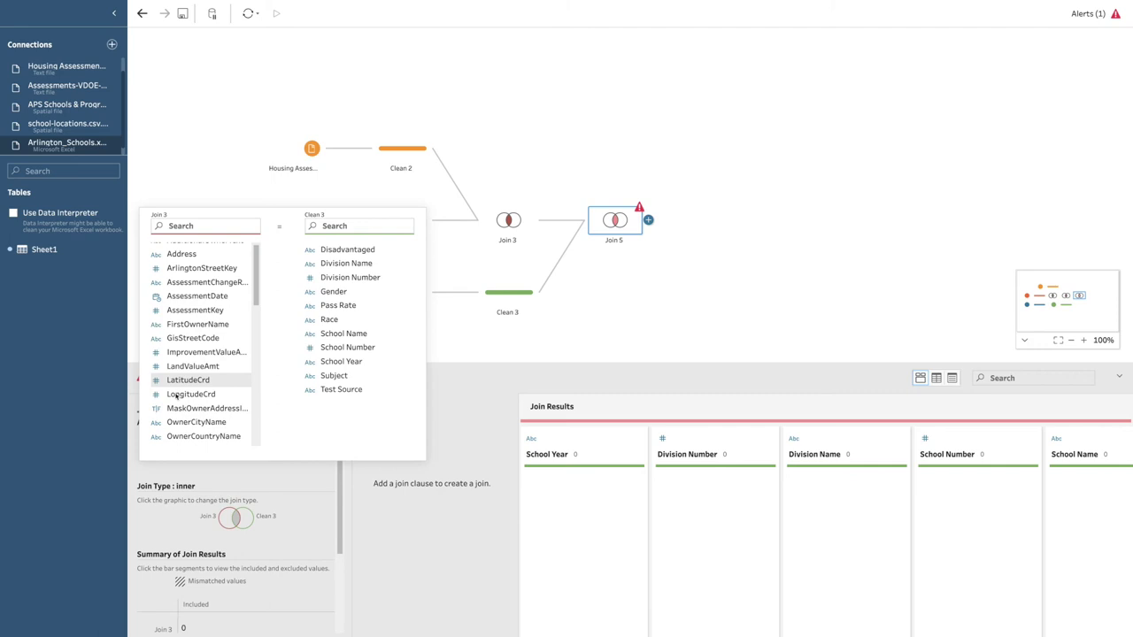
pyautogui.scroll(-3, 177, 396)
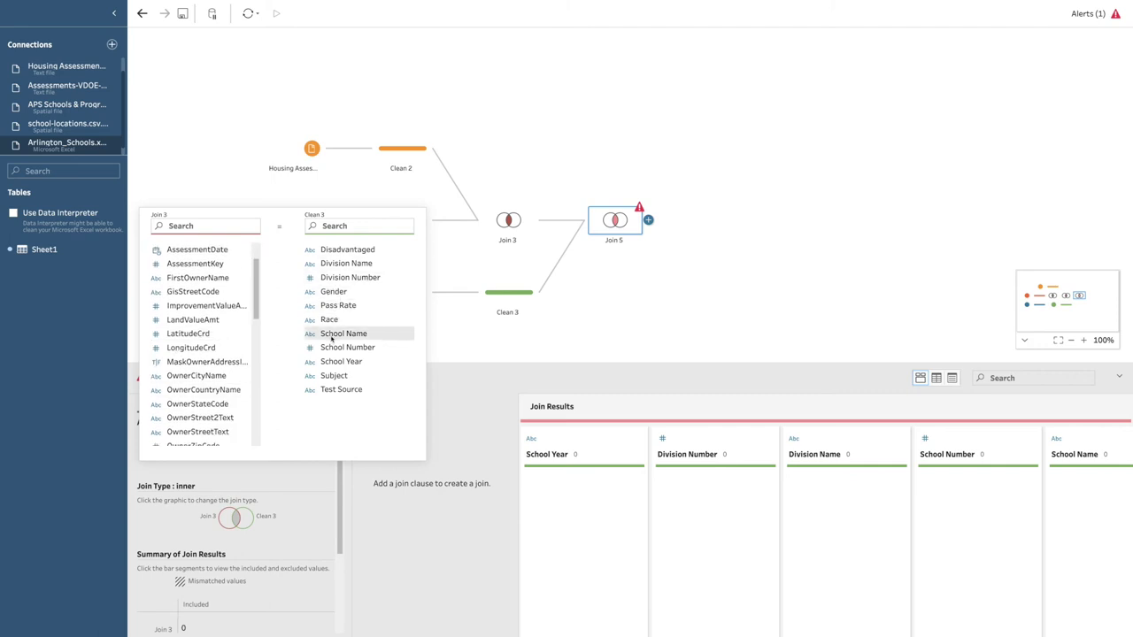
pyautogui.moveTo(255, 285); pyautogui.dragTo(267, 410)
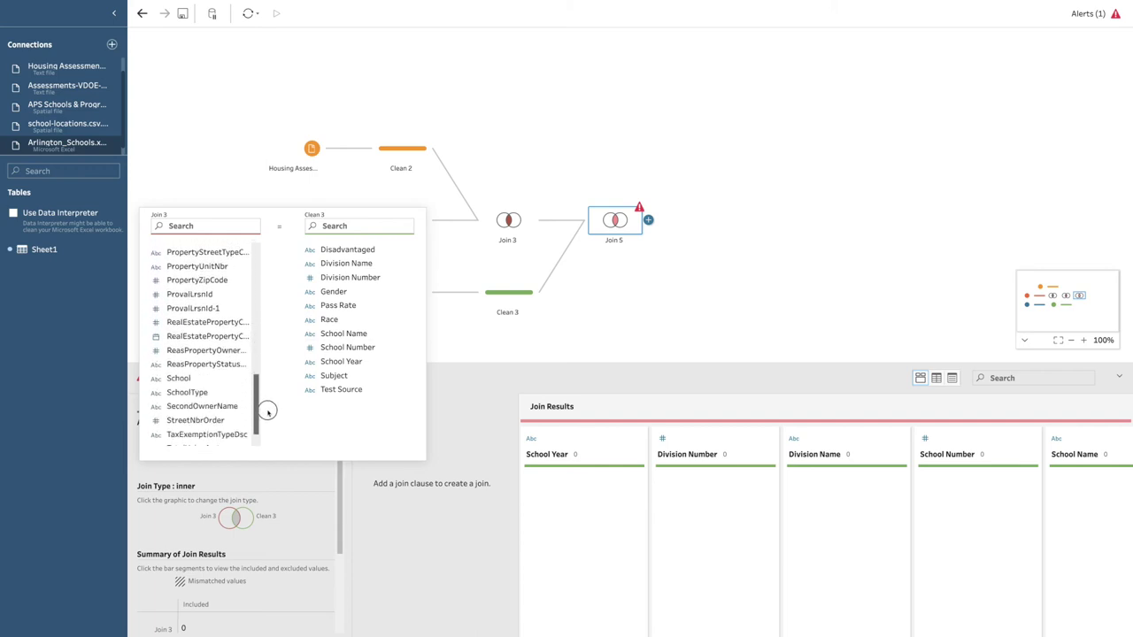
pyautogui.click(178, 378)
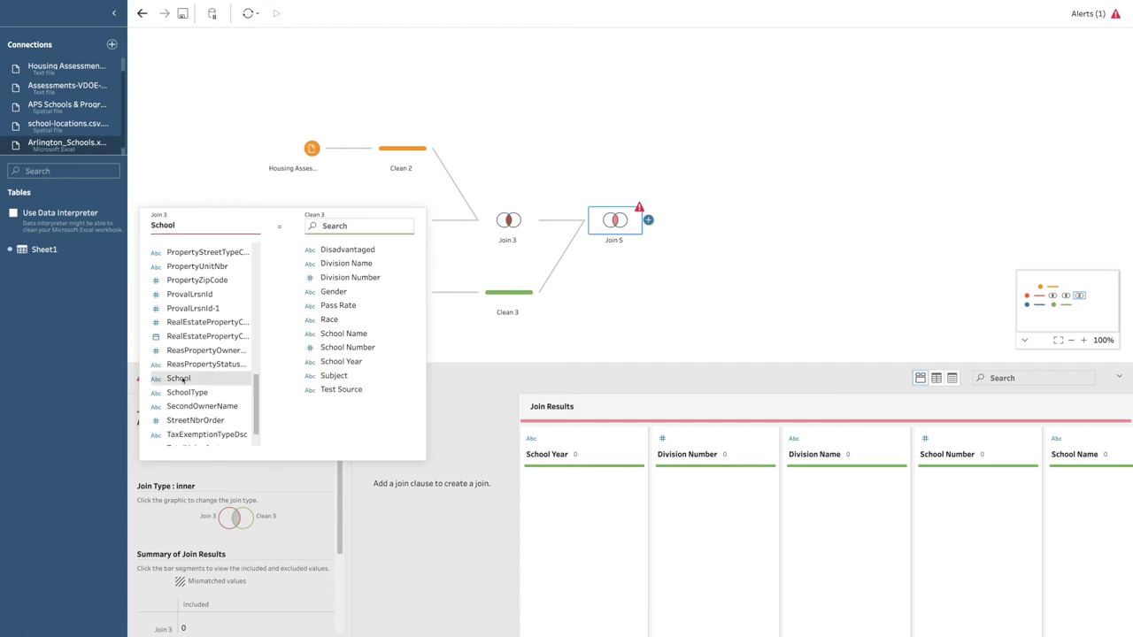
pyautogui.click(343, 333)
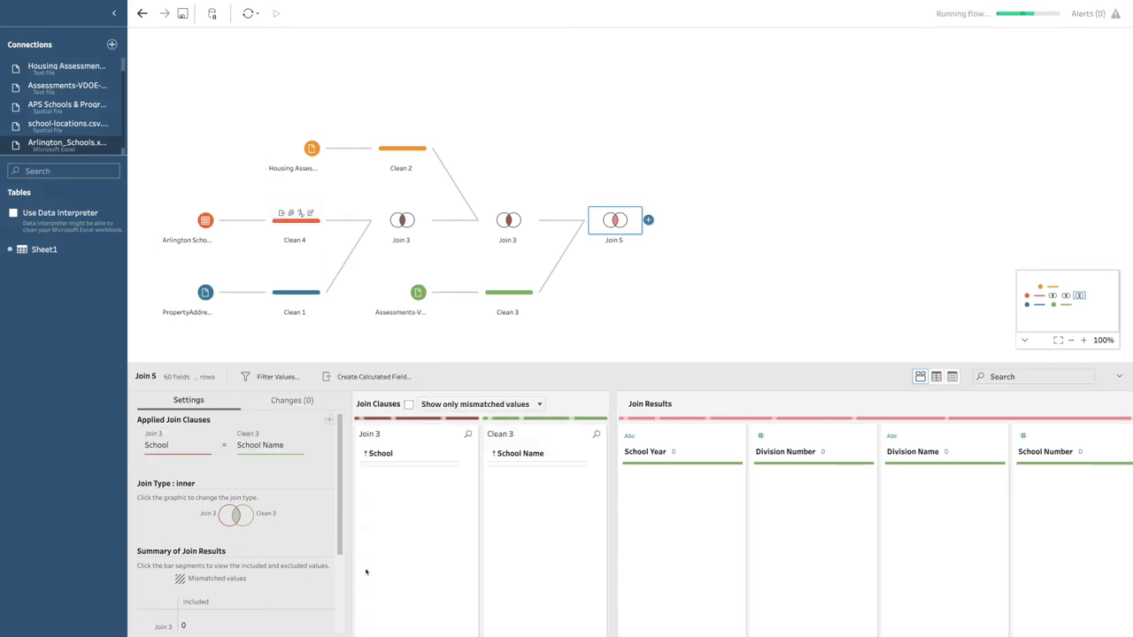
pyautogui.scroll(-2, 286, 549)
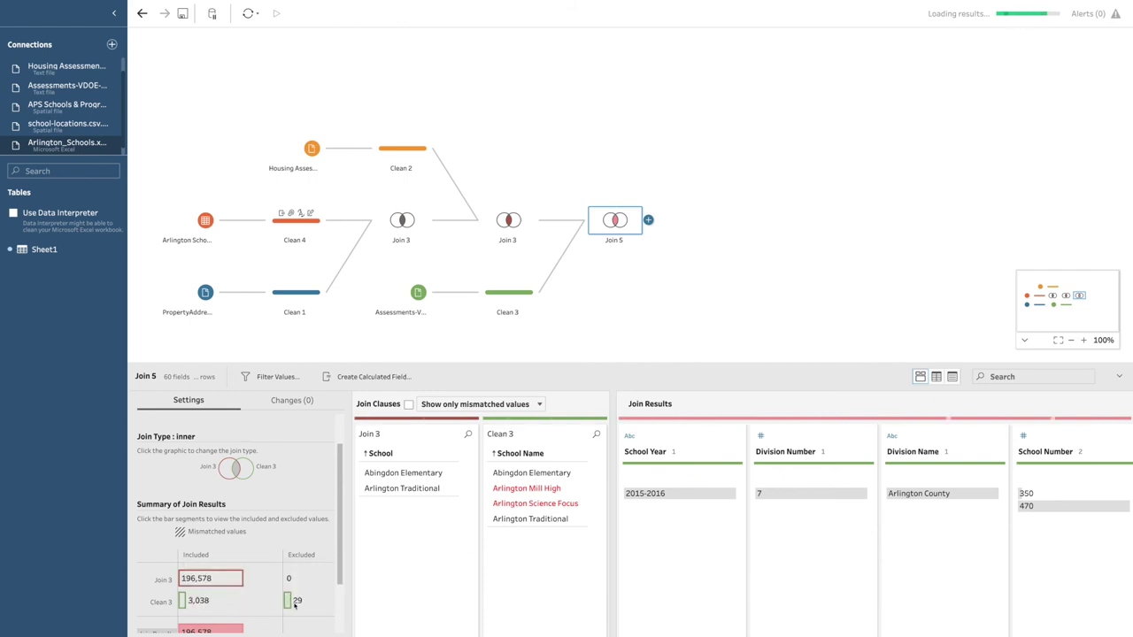
pyautogui.moveTo(289, 605)
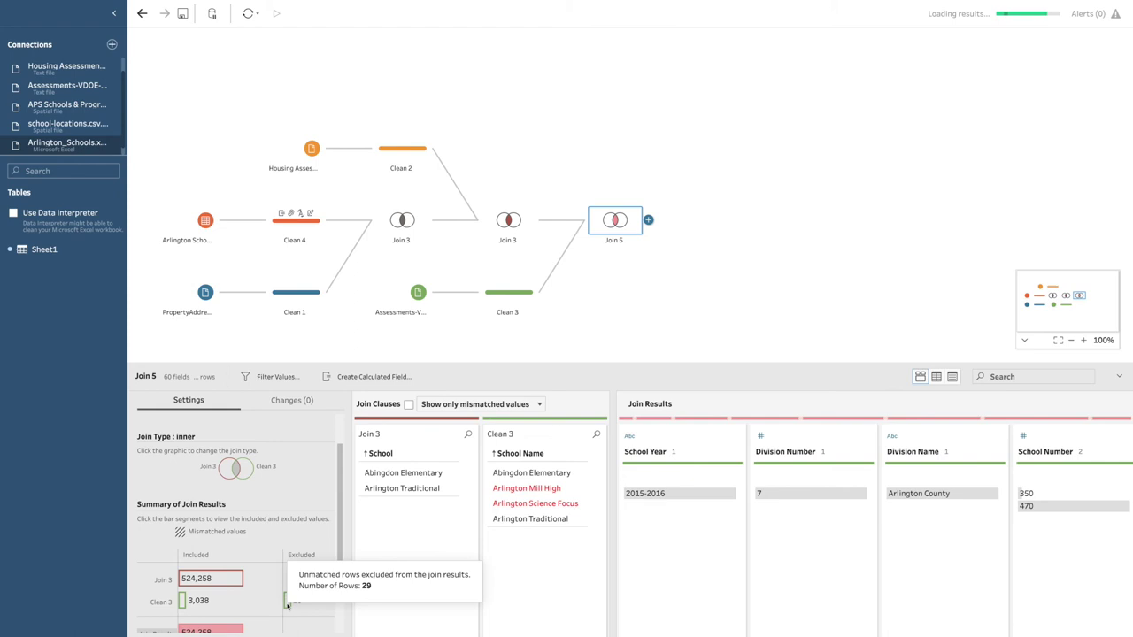
pyautogui.scroll(-3, 283, 584)
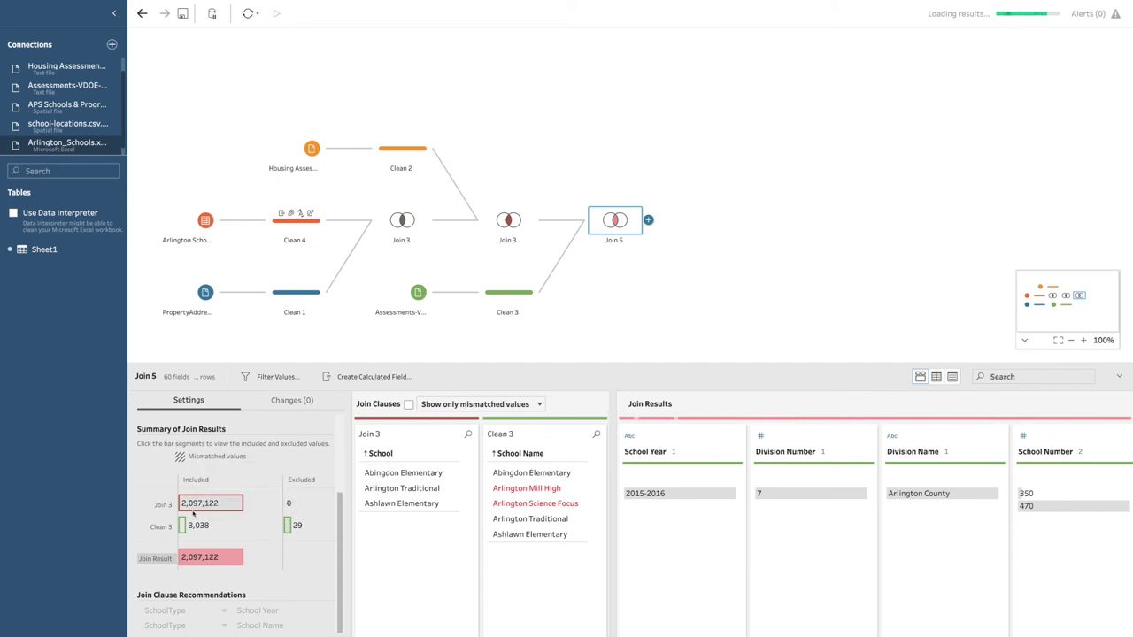
pyautogui.moveTo(199, 503)
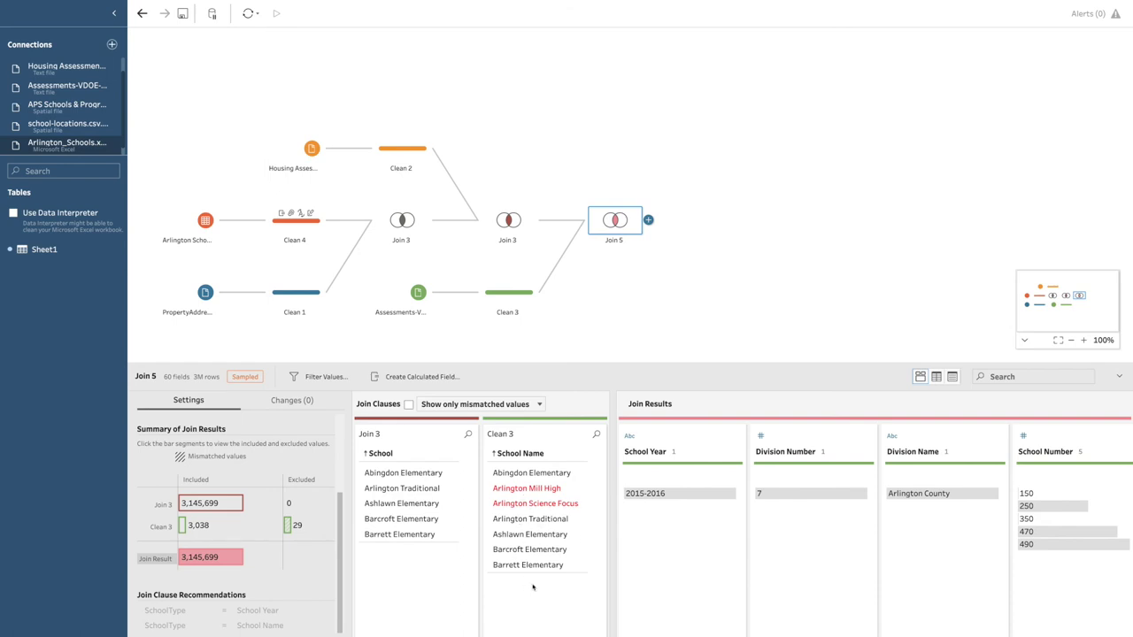
# Change Join 5 to a full join and look through the resulting fields.
pyautogui.scroll(3, 234, 513)
pyautogui.click(223, 495)
pyautogui.click(248, 464)
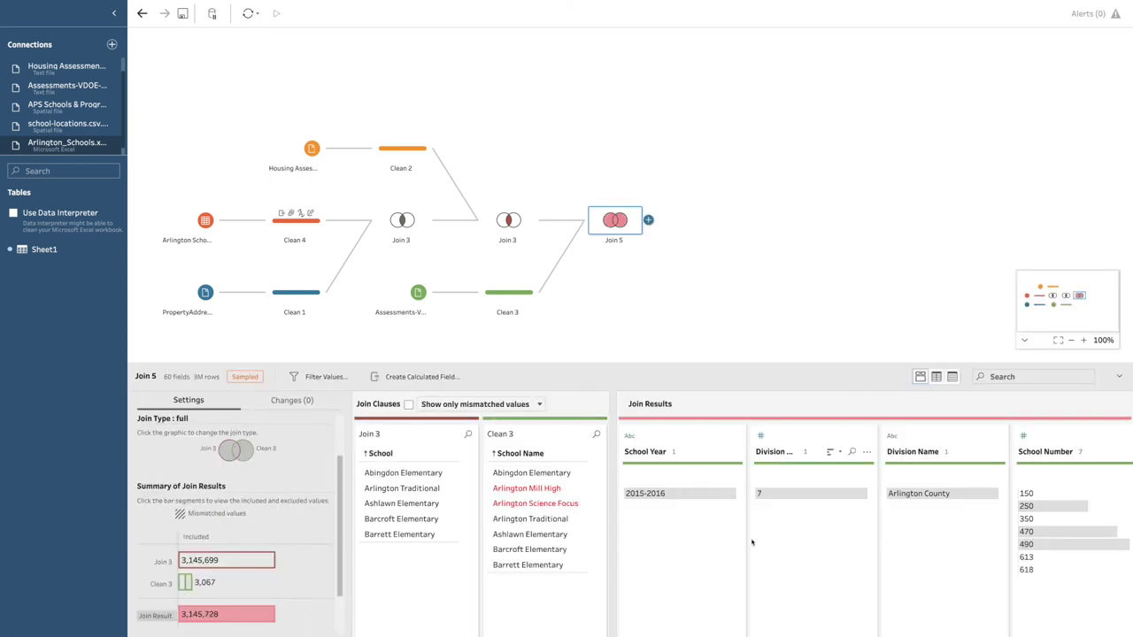
pyautogui.hscroll(10, 734, 527)
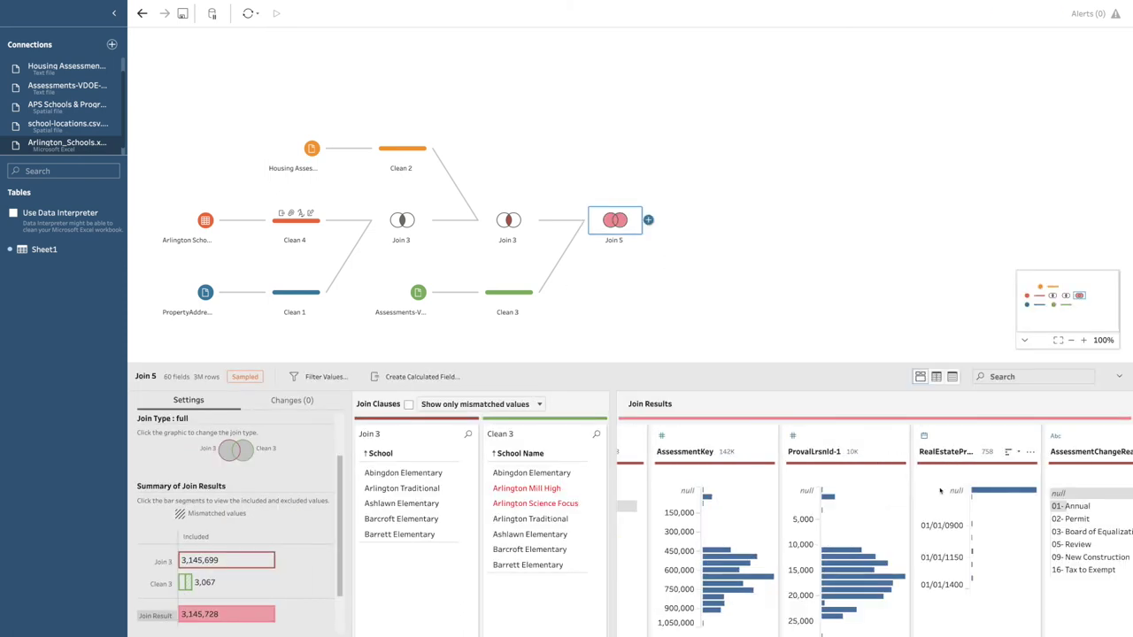
pyautogui.click(477, 349)
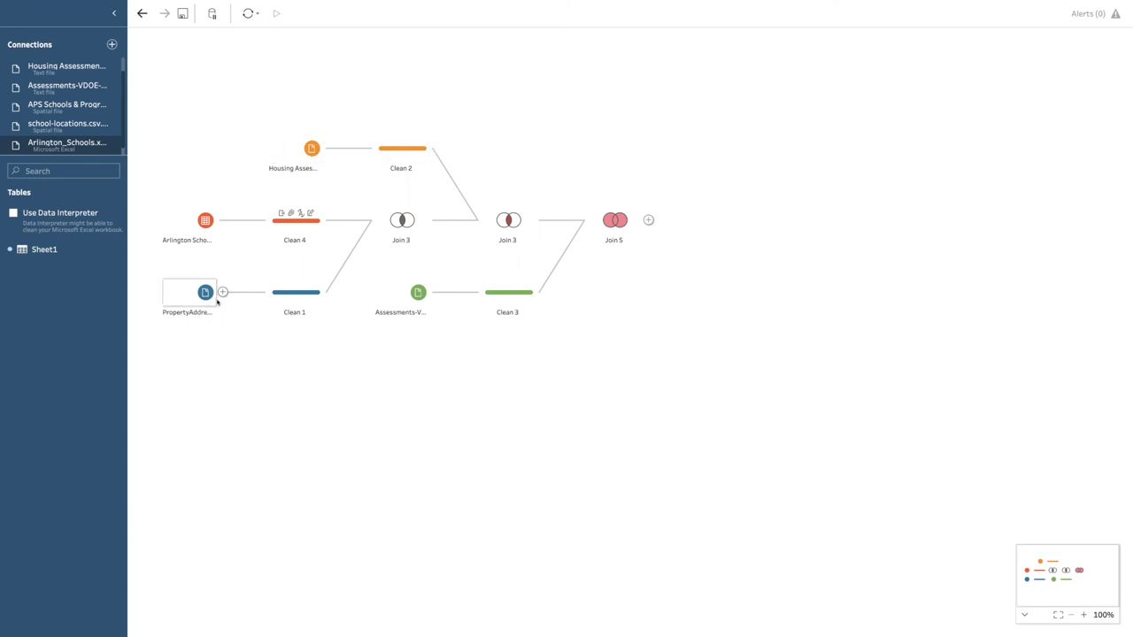
# Check the Clean 1 property address fields and remove the Join 5 step from the flow.
pyautogui.click(276, 293)
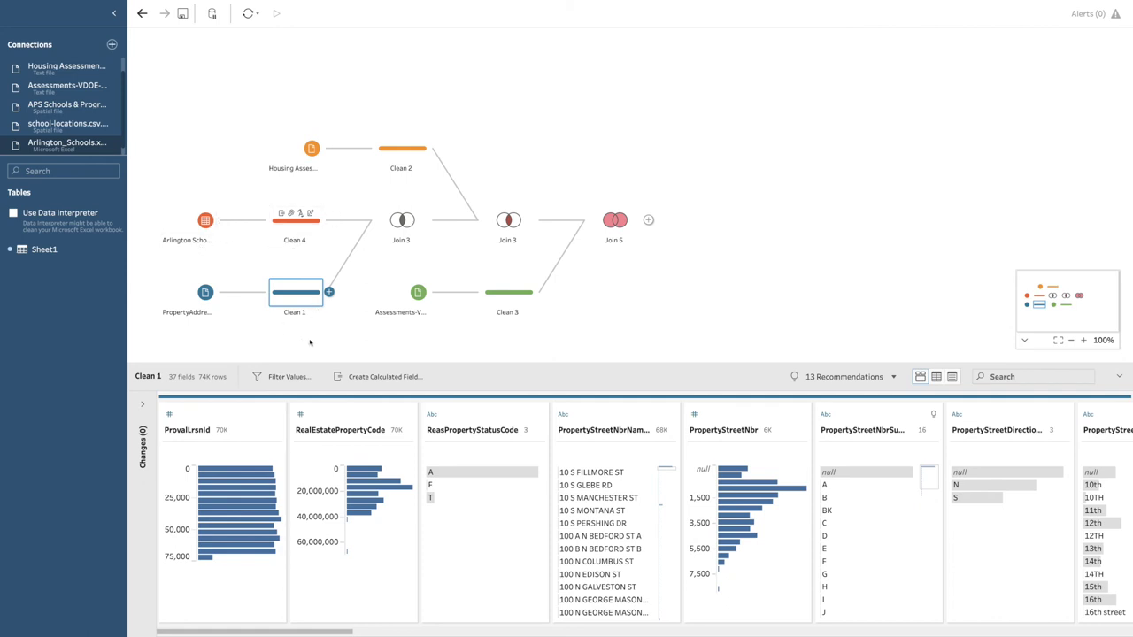
pyautogui.click(355, 340)
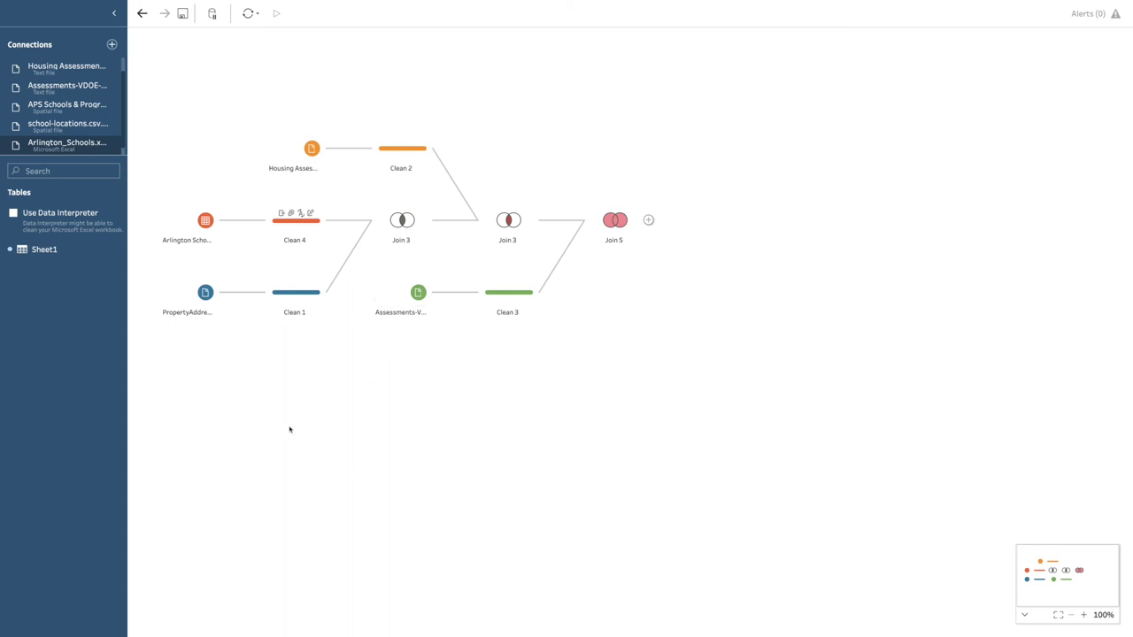
pyautogui.click(614, 224)
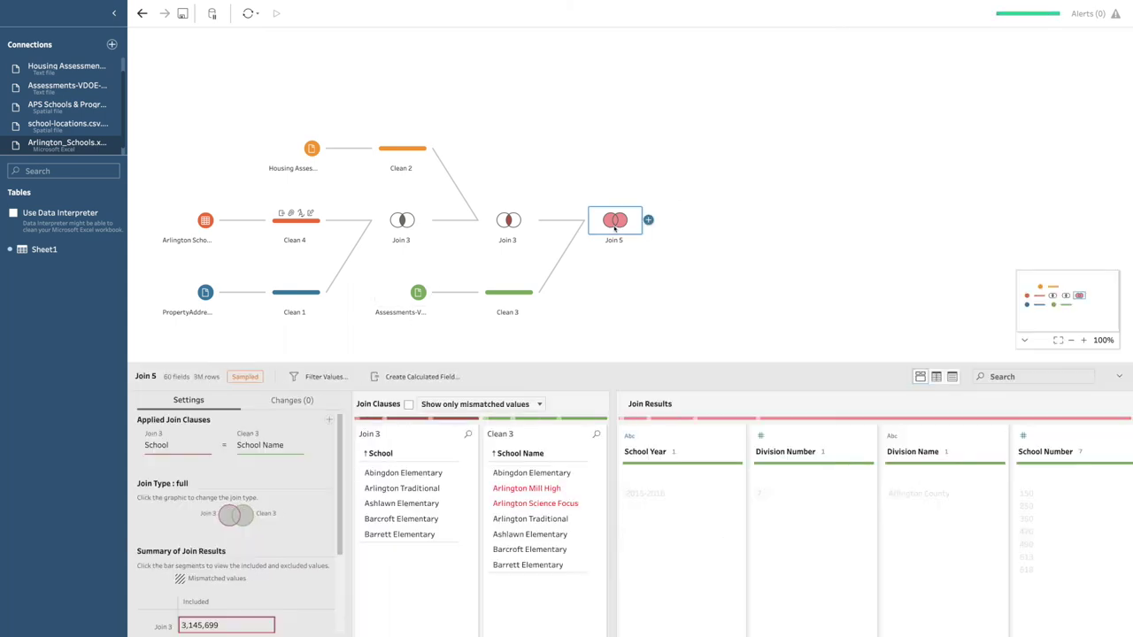
pyautogui.rightClick(614, 227)
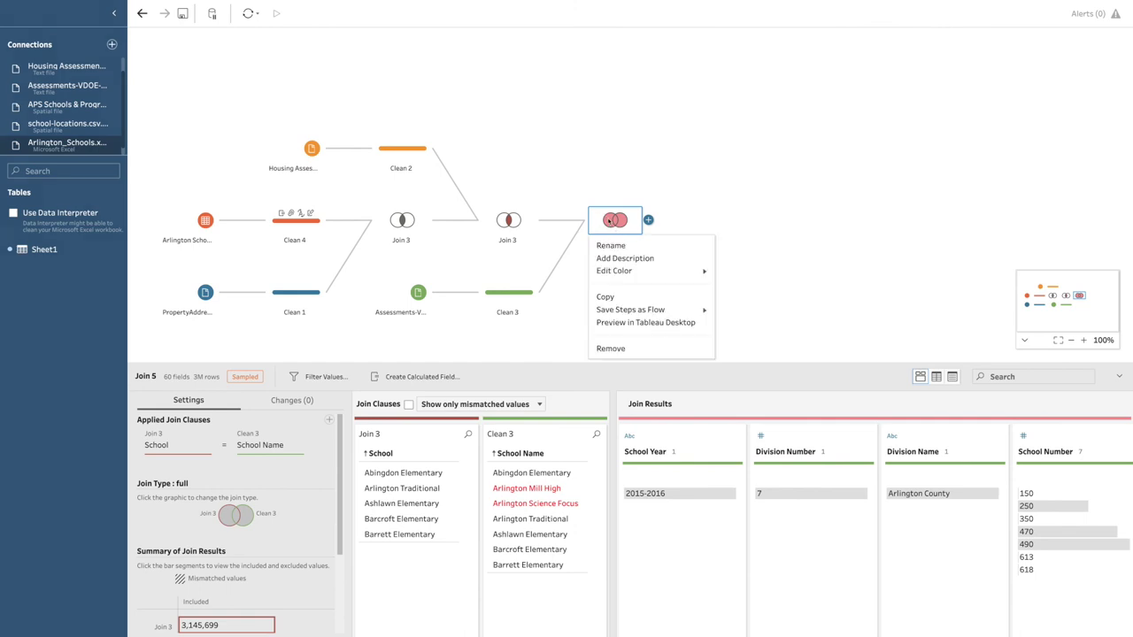
pyautogui.click(610, 349)
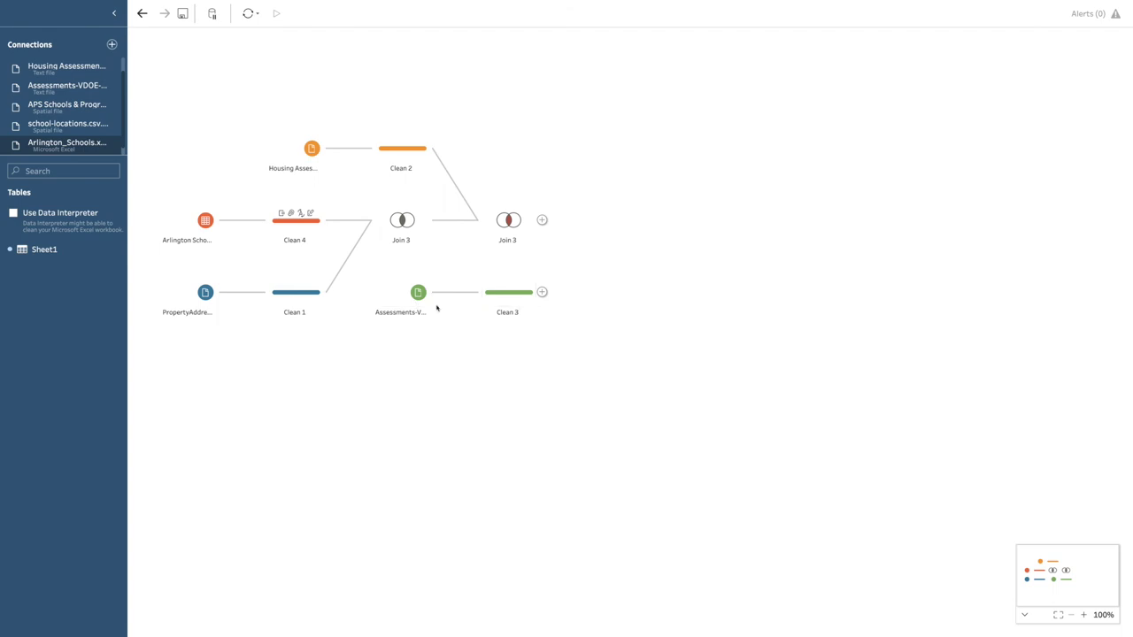
# Rename the school assessments input that feeds Clean 3 as "VDOE SOL Passage Rates".
pyautogui.moveTo(374, 274); pyautogui.dragTo(550, 338)
pyautogui.click(408, 375)
pyautogui.rightClick(393, 300)
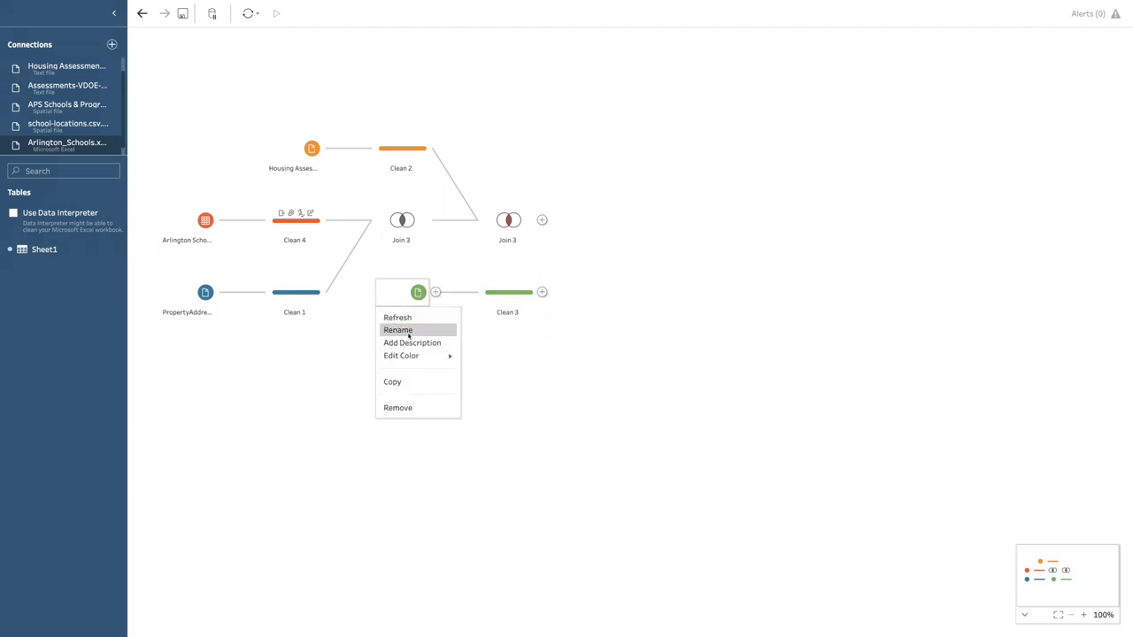
pyautogui.click(405, 330)
pyautogui.write('V')
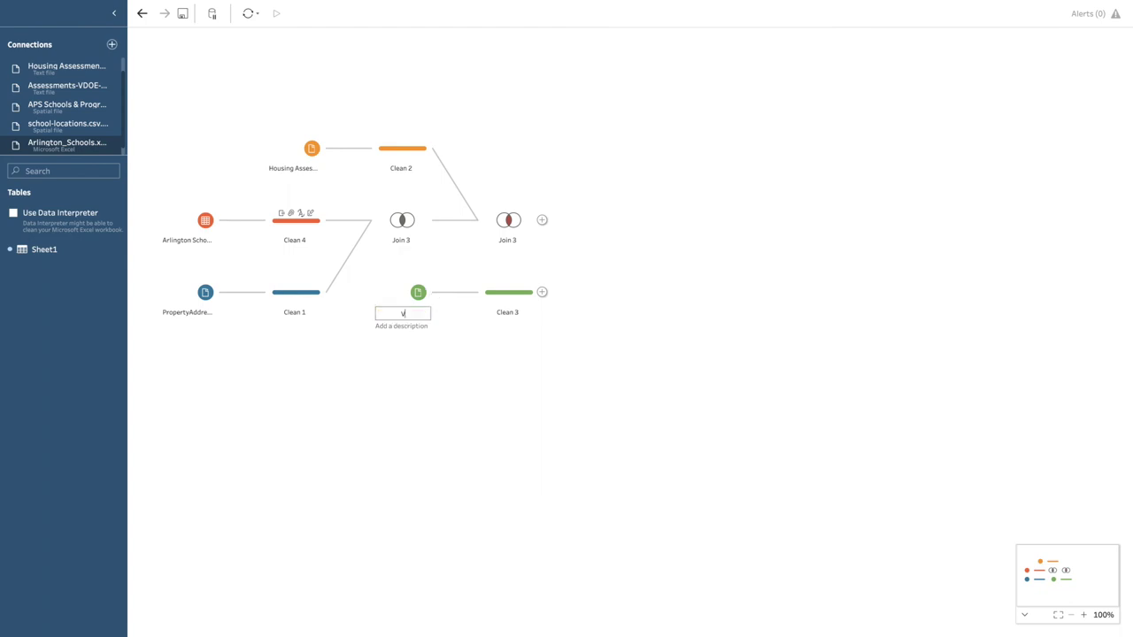
pyautogui.write('DOE SOL Pass')
pyautogui.write(' Rates')
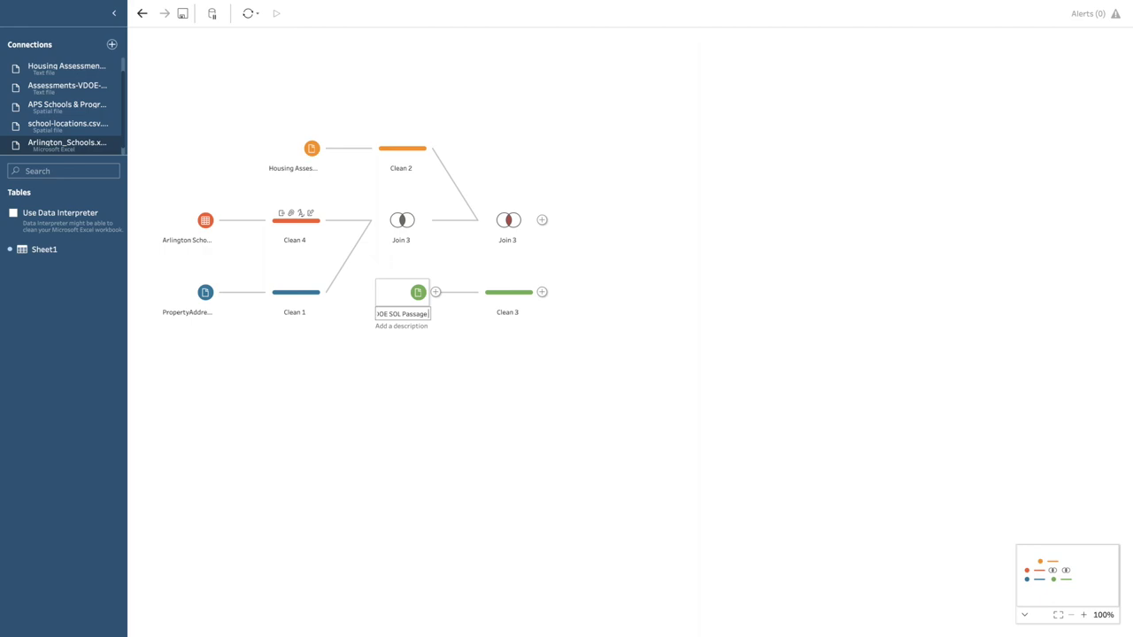
pyautogui.press('Return')
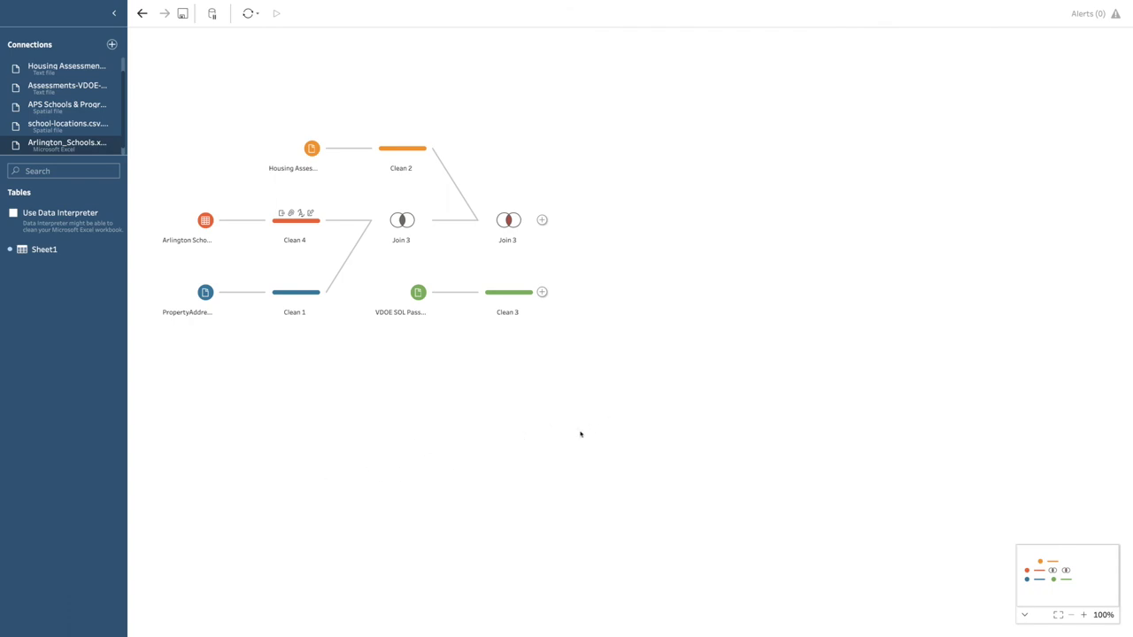
# Switch to the browser, open the Zip Code Boundary dataset from Arlington's open data search results, and view its polygons on the map.
pyautogui.press('super+Tab')
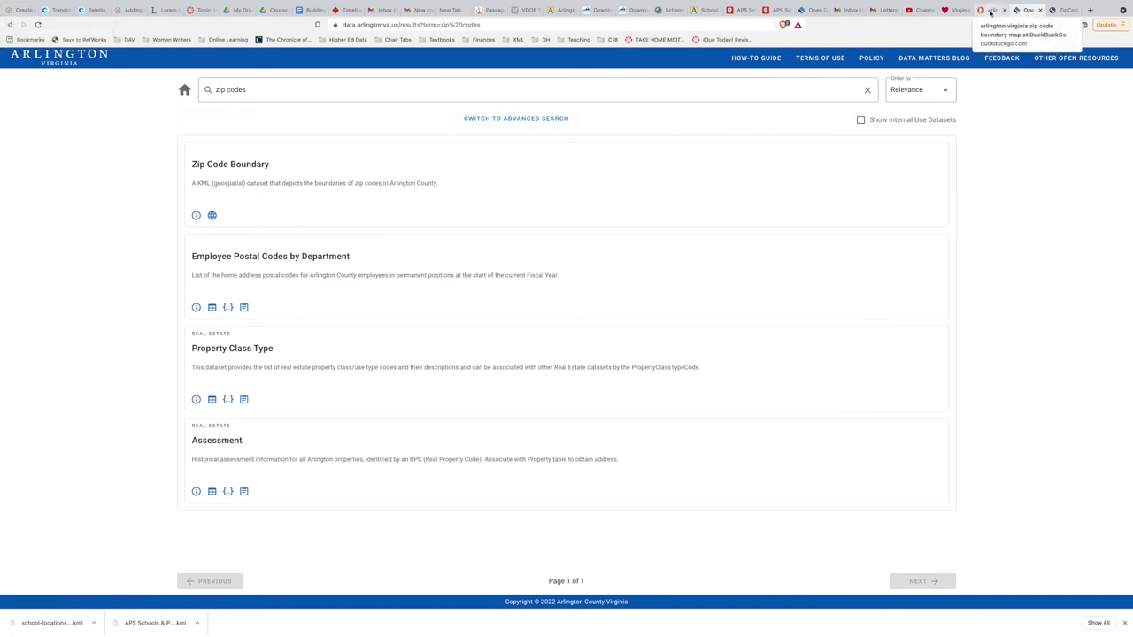
pyautogui.click(241, 92)
pyautogui.moveTo(246, 91); pyautogui.dragTo(216, 92)
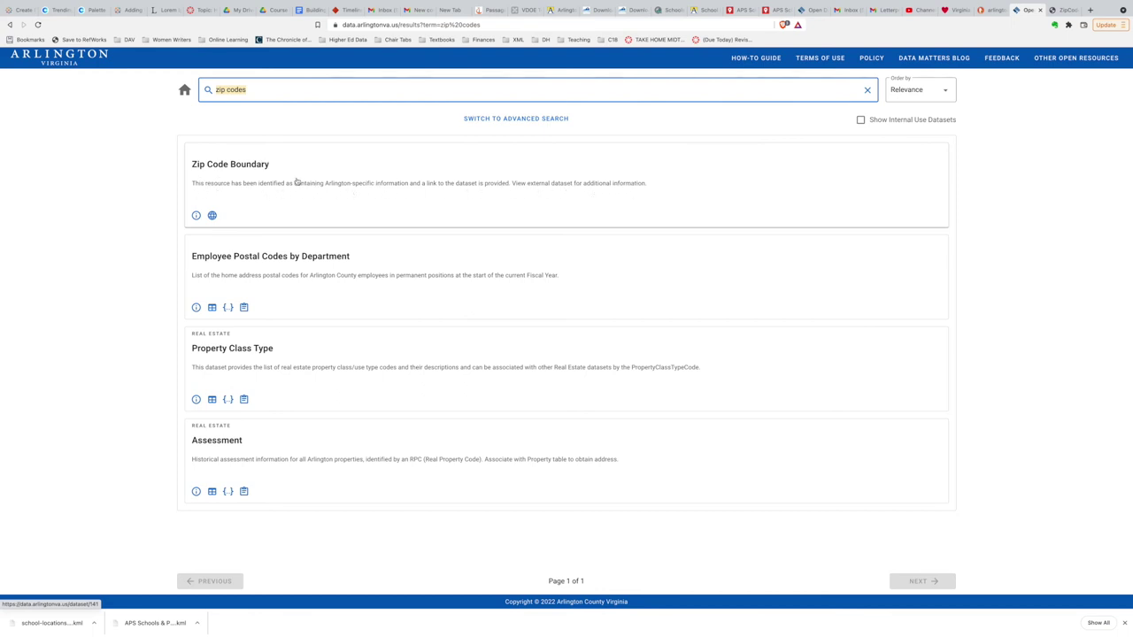
pyautogui.click(212, 217)
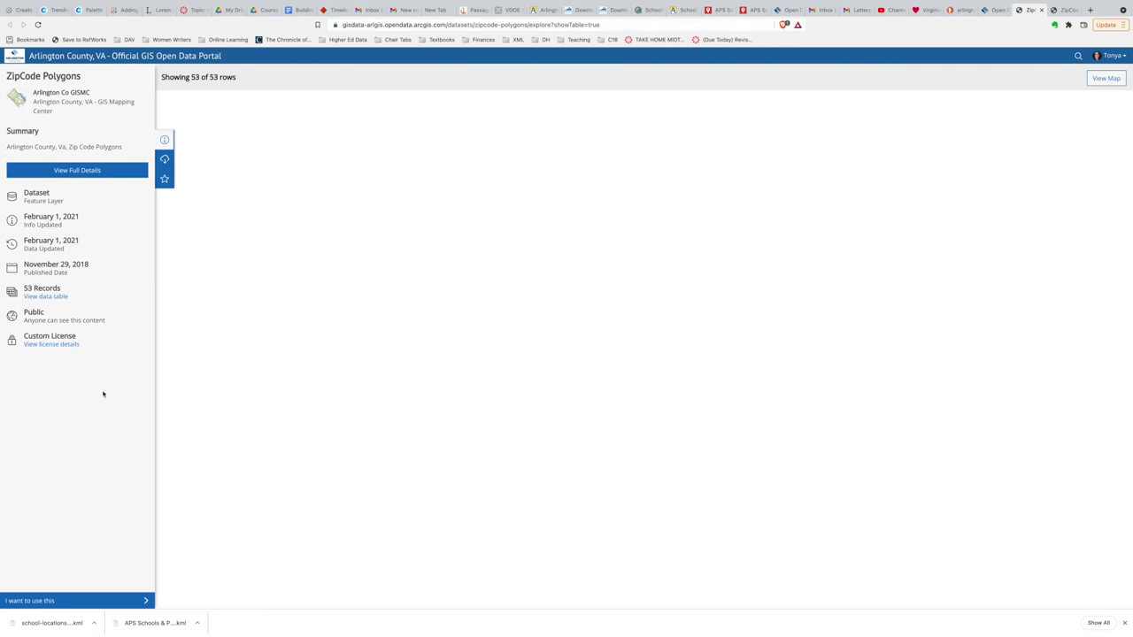
pyautogui.click(1102, 80)
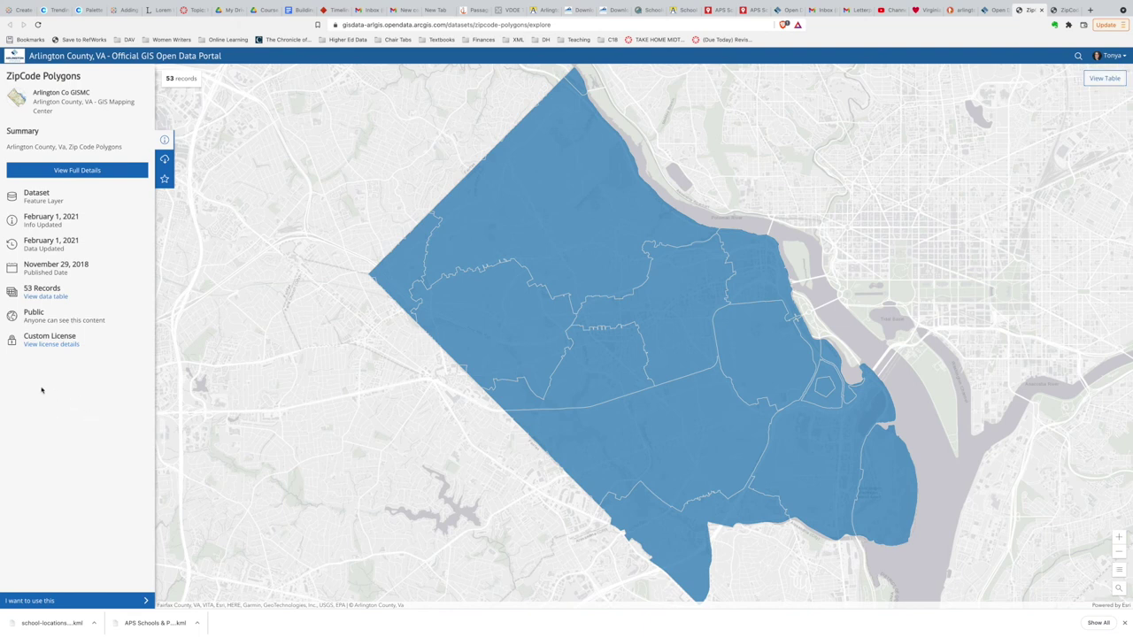
pyautogui.click(53, 297)
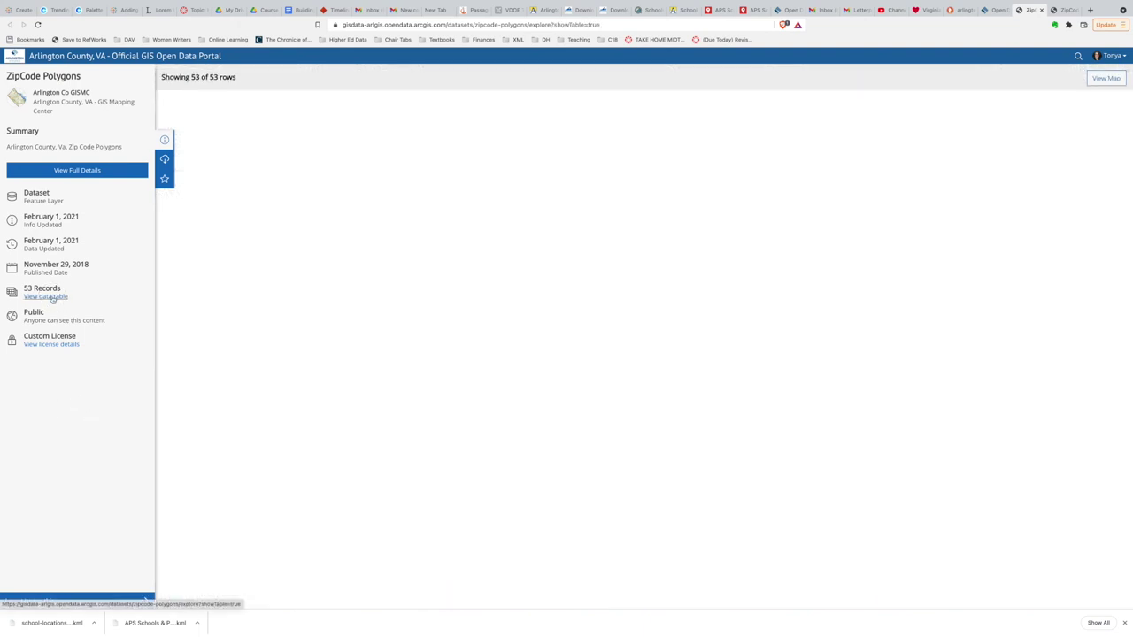
pyautogui.click(1105, 78)
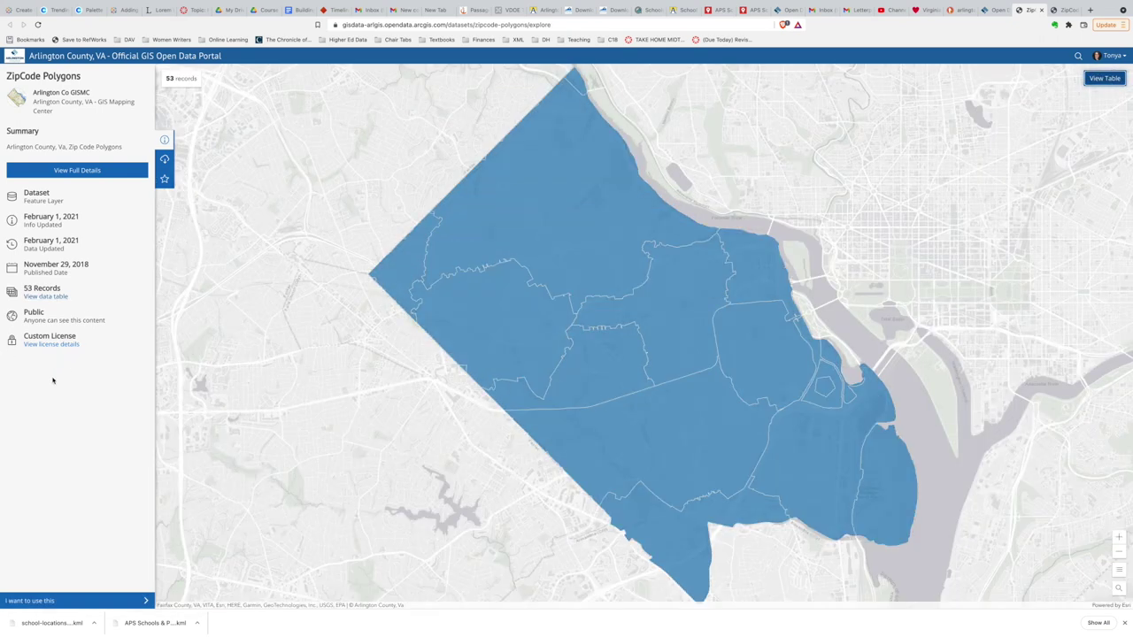
# Download the previously generated shapefile of the zip code polygons and save it as ZipCode_Polygons in the Dashboard Data folder.
pyautogui.click(164, 159)
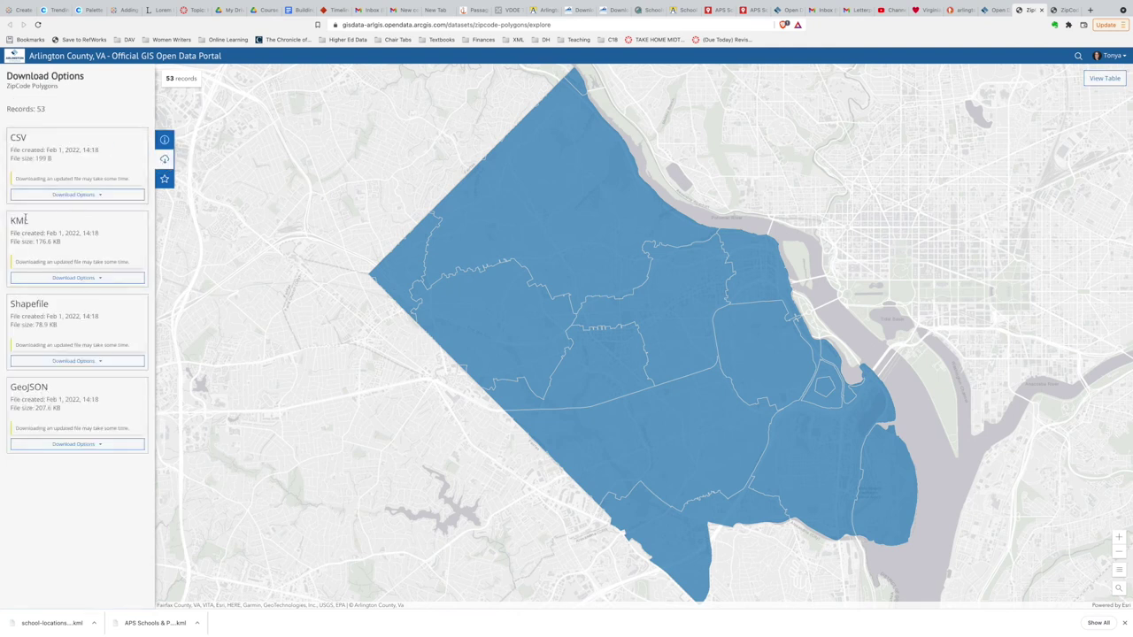
pyautogui.click(51, 362)
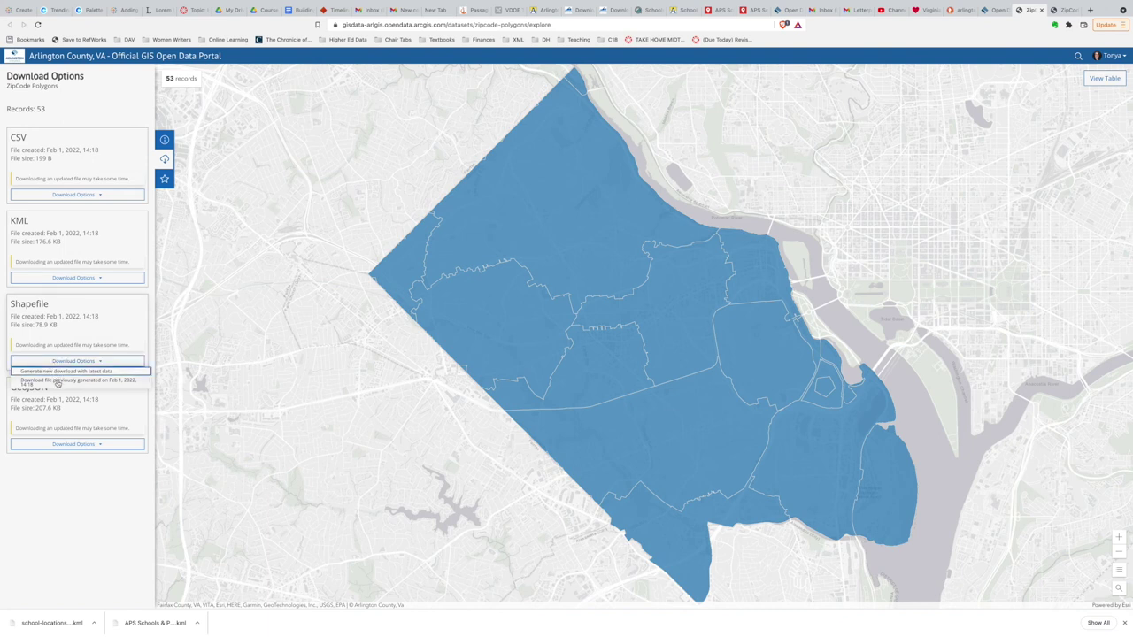
pyautogui.click(54, 383)
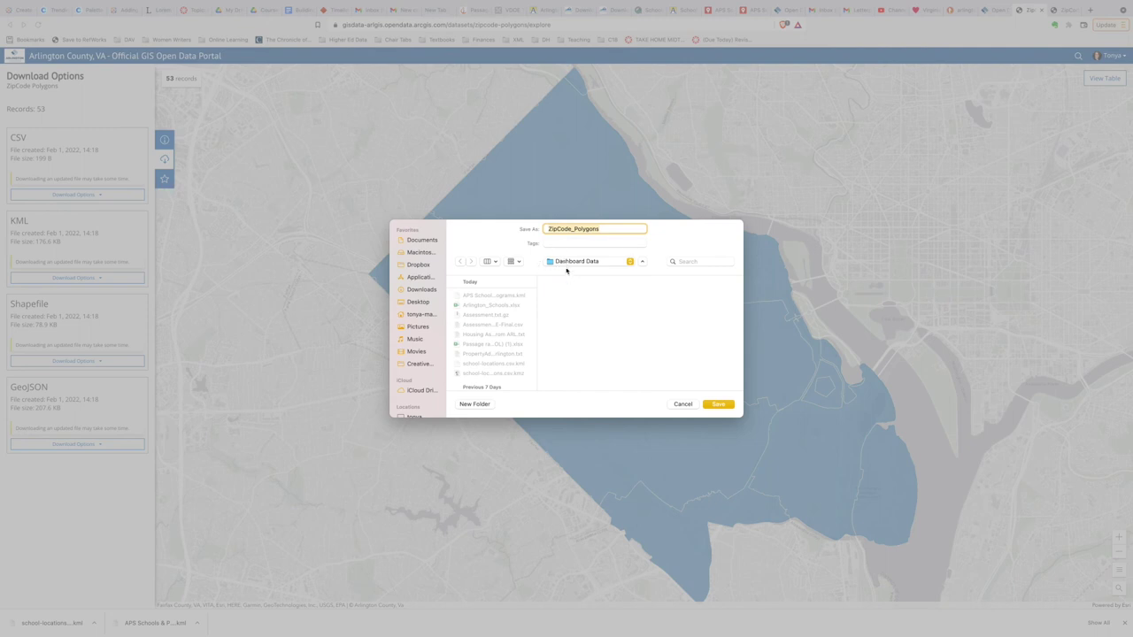
pyautogui.click(720, 405)
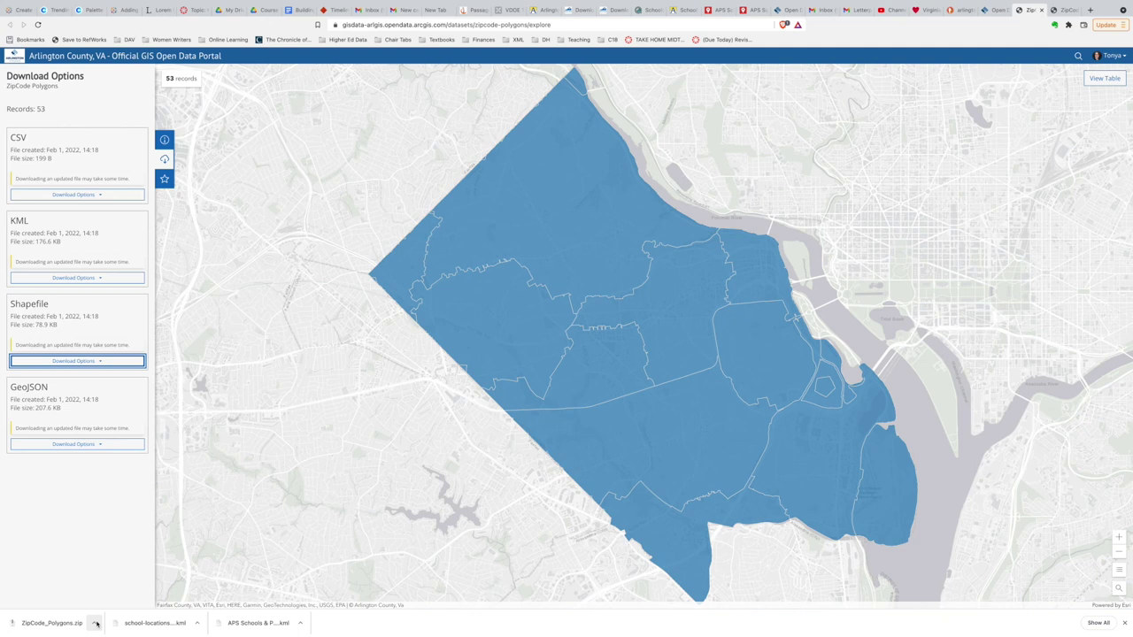
# Switch to Tableau Prep, connect to the spatial file ZipCode_Polygons.zip, and add a clean step after its input.
pyautogui.press('super+Tab')
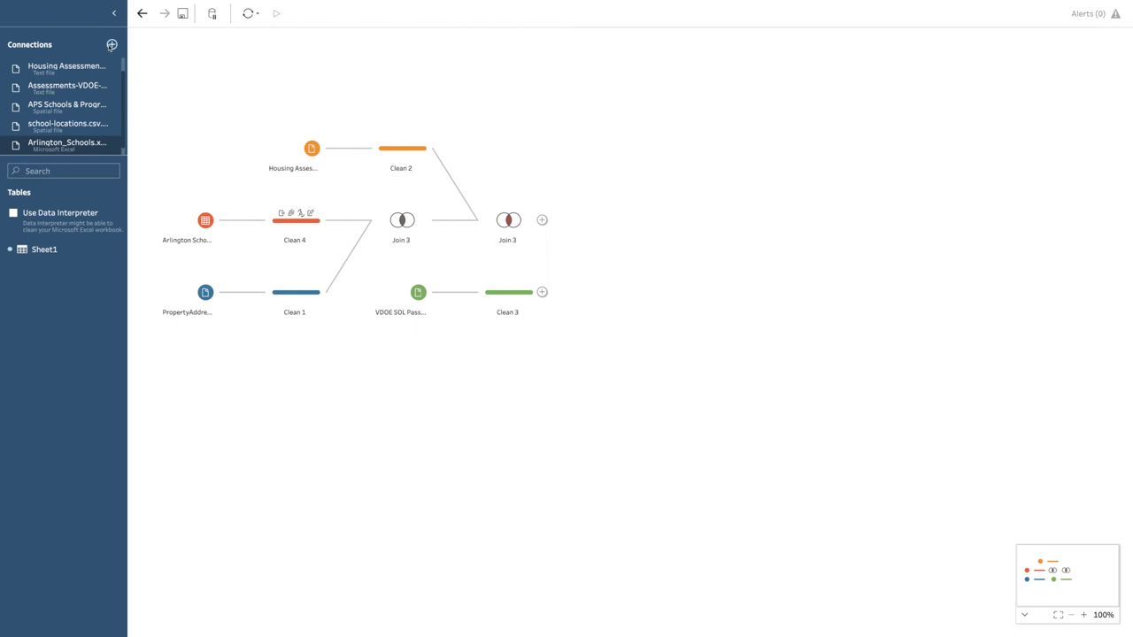
pyautogui.click(112, 45)
pyautogui.click(151, 152)
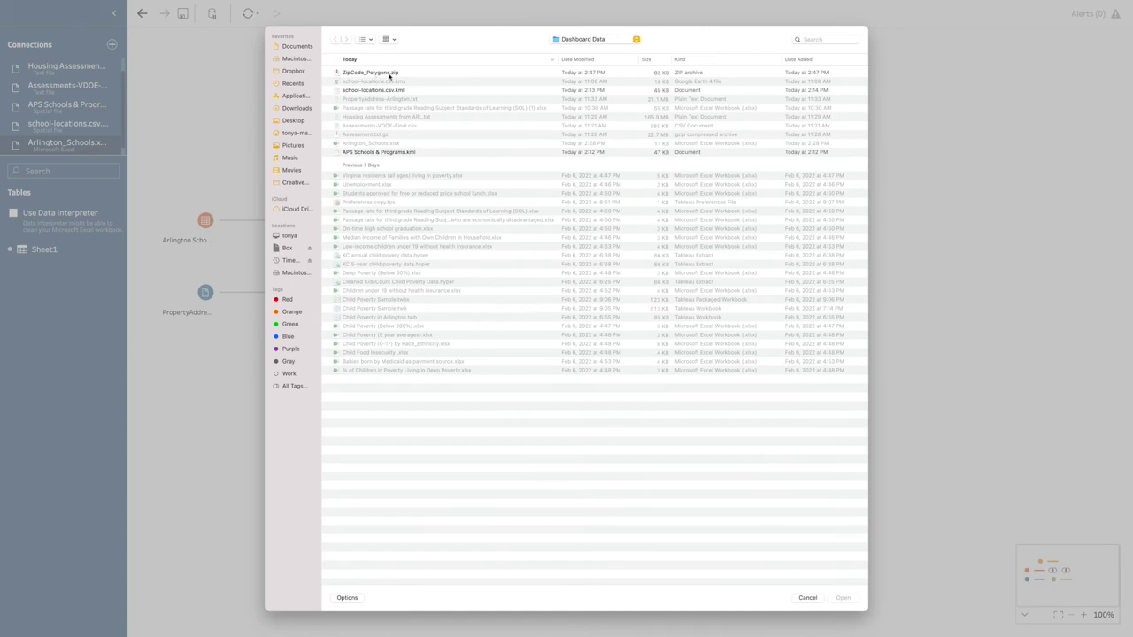
pyautogui.doubleClick(387, 74)
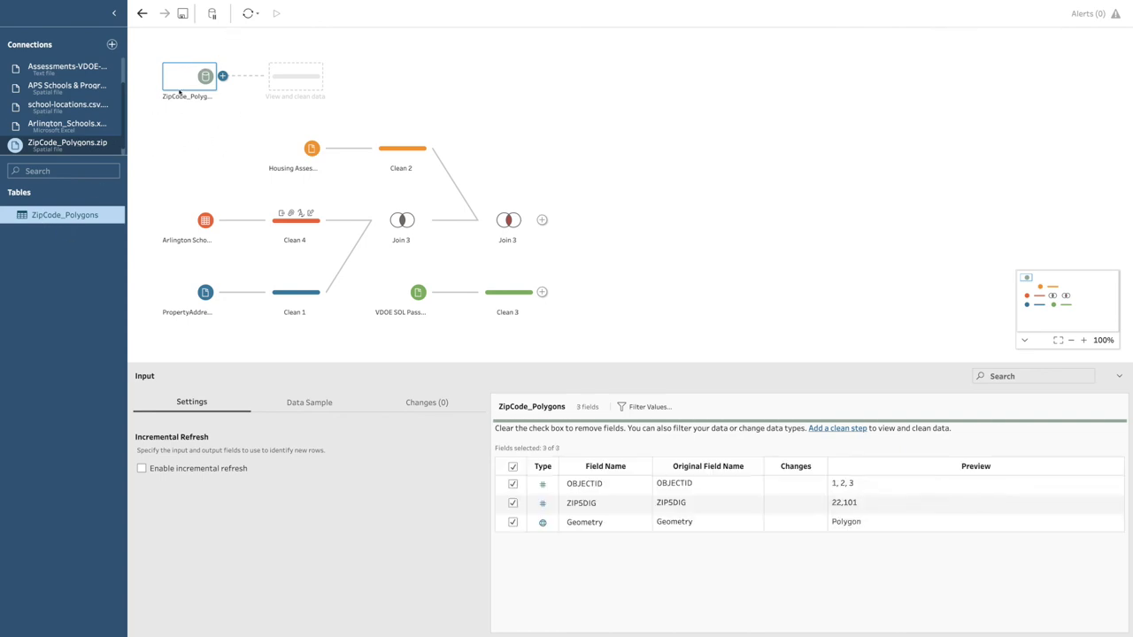
pyautogui.moveTo(94, 146)
pyautogui.click(683, 178)
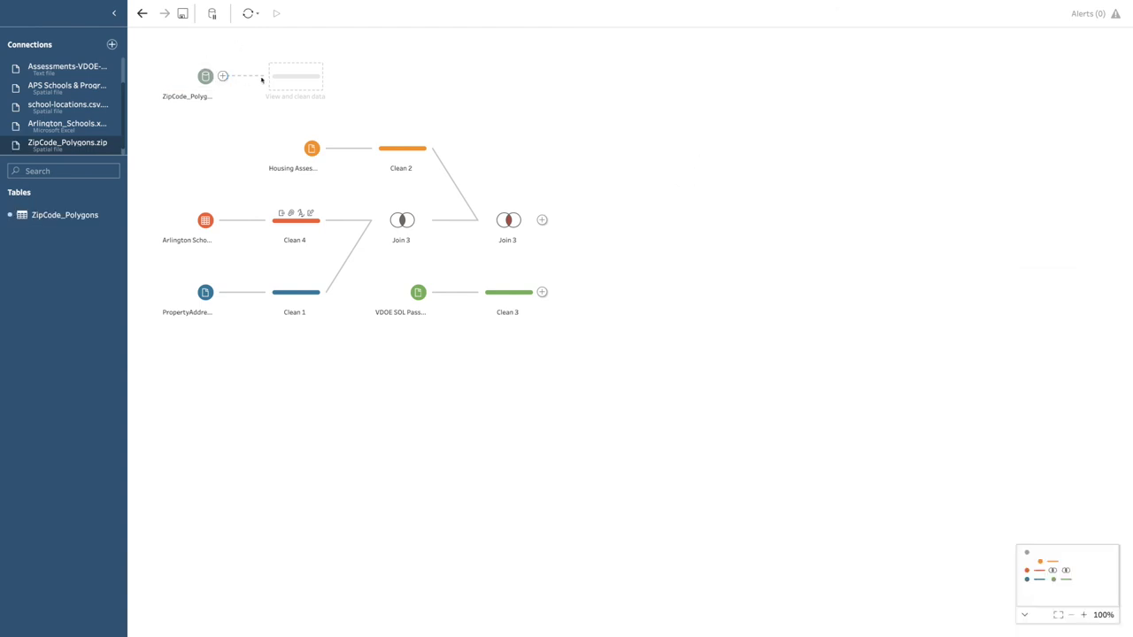
pyautogui.click(291, 78)
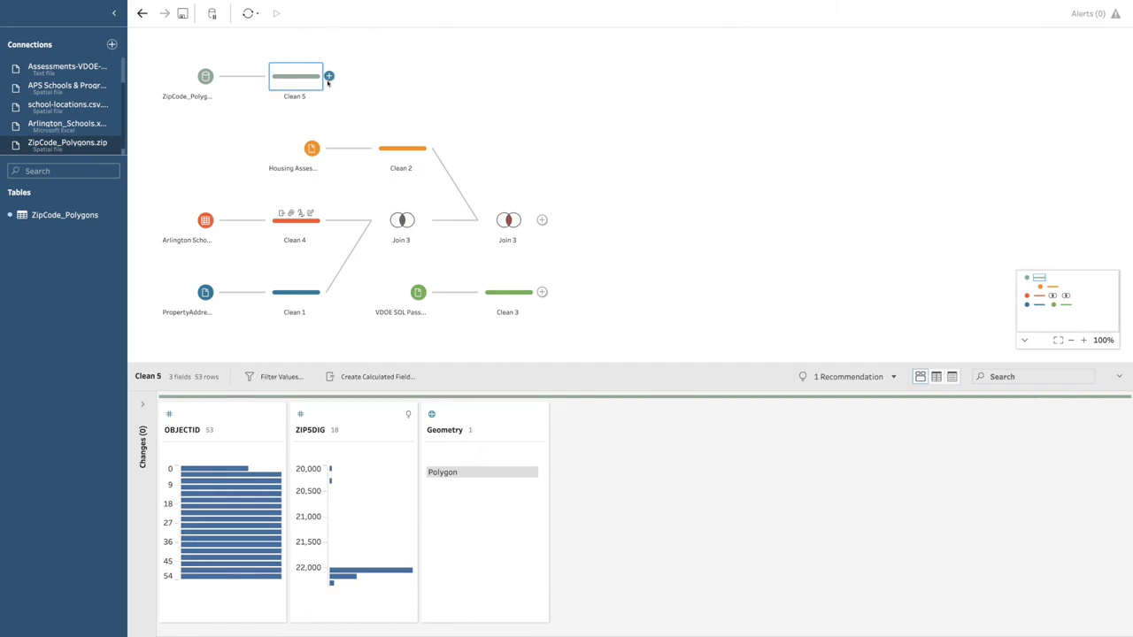
# Join the cleaned zip code polygons to the housing assessment join's output on PropertyZipCode = ZIP5DIG and review the join summary.
pyautogui.moveTo(295, 77); pyautogui.dragTo(541, 221)
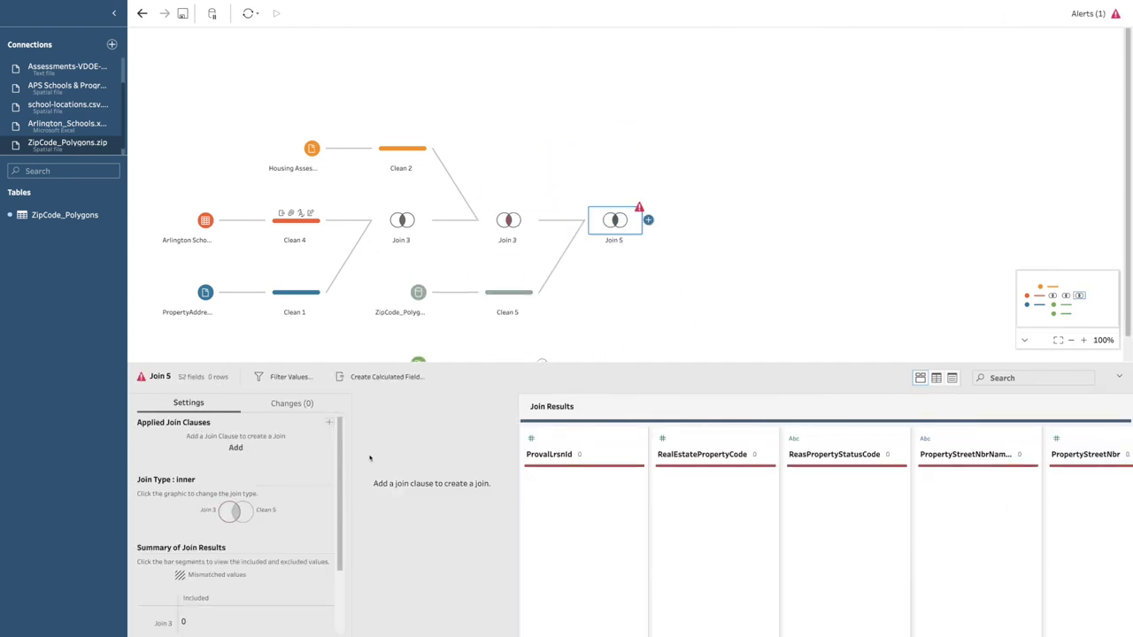
pyautogui.click(328, 422)
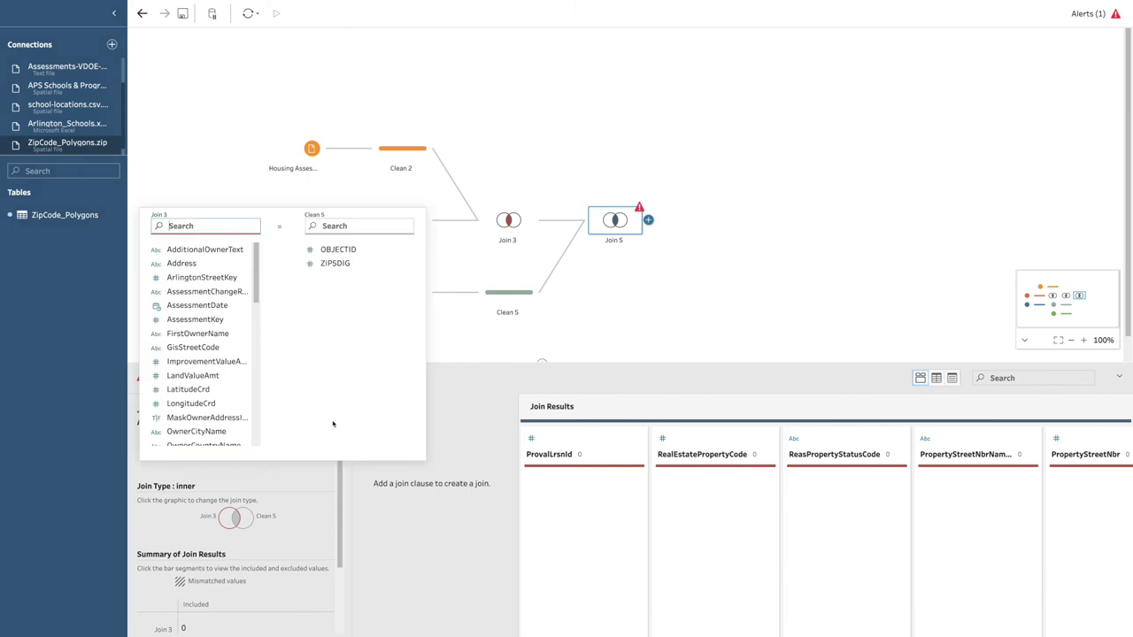
pyautogui.click(333, 264)
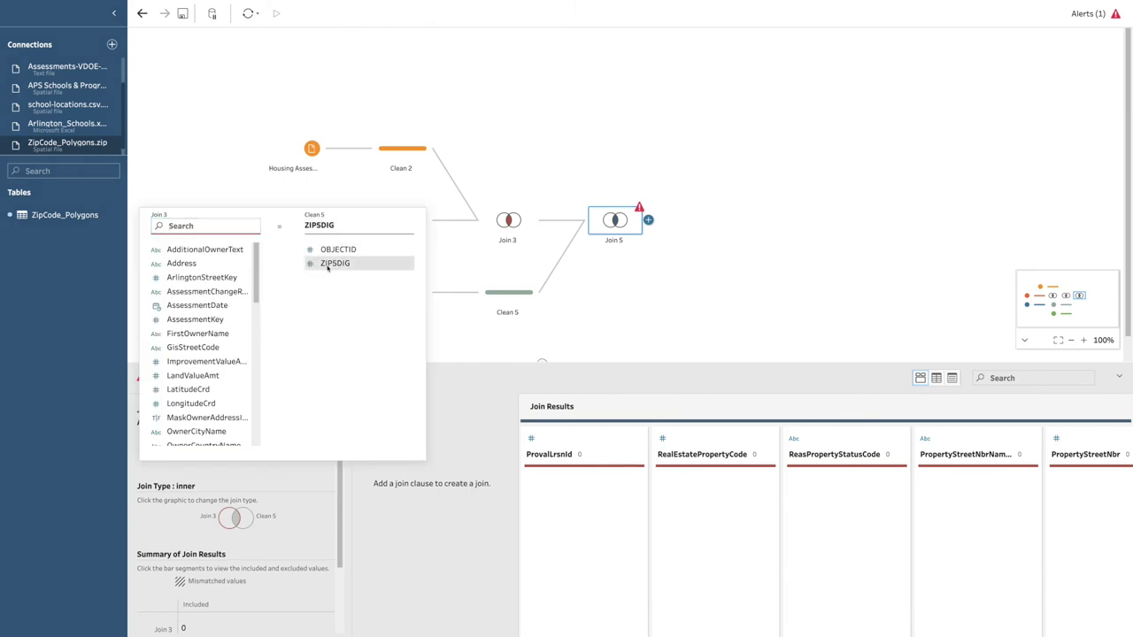
pyautogui.scroll(-5, 224, 354)
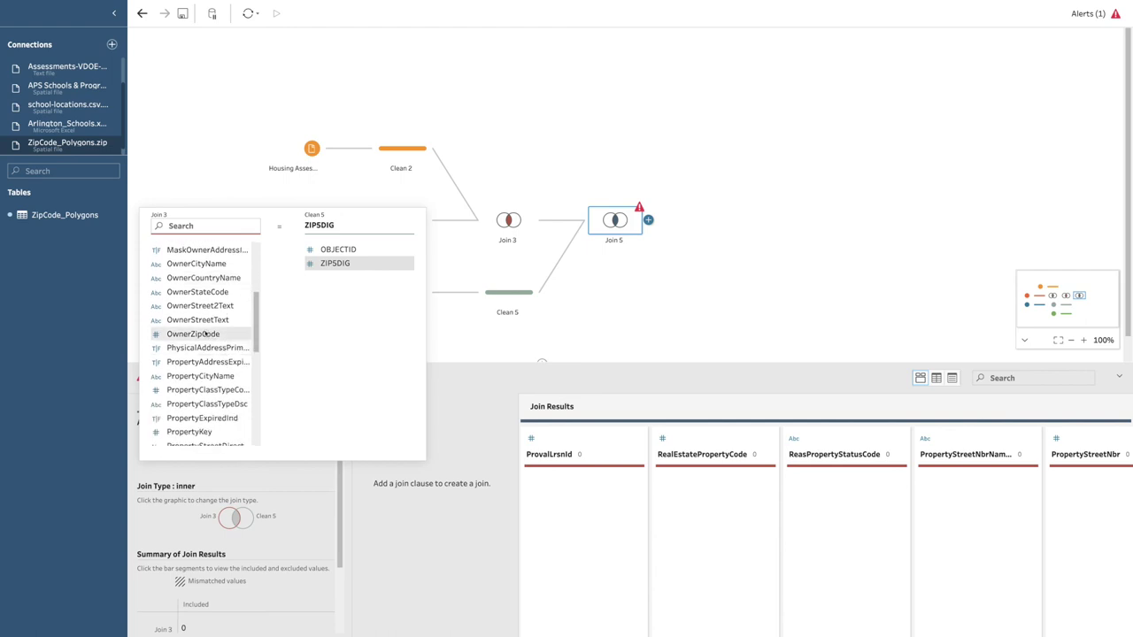
pyautogui.scroll(-1, 204, 370)
pyautogui.scroll(-5, 204, 369)
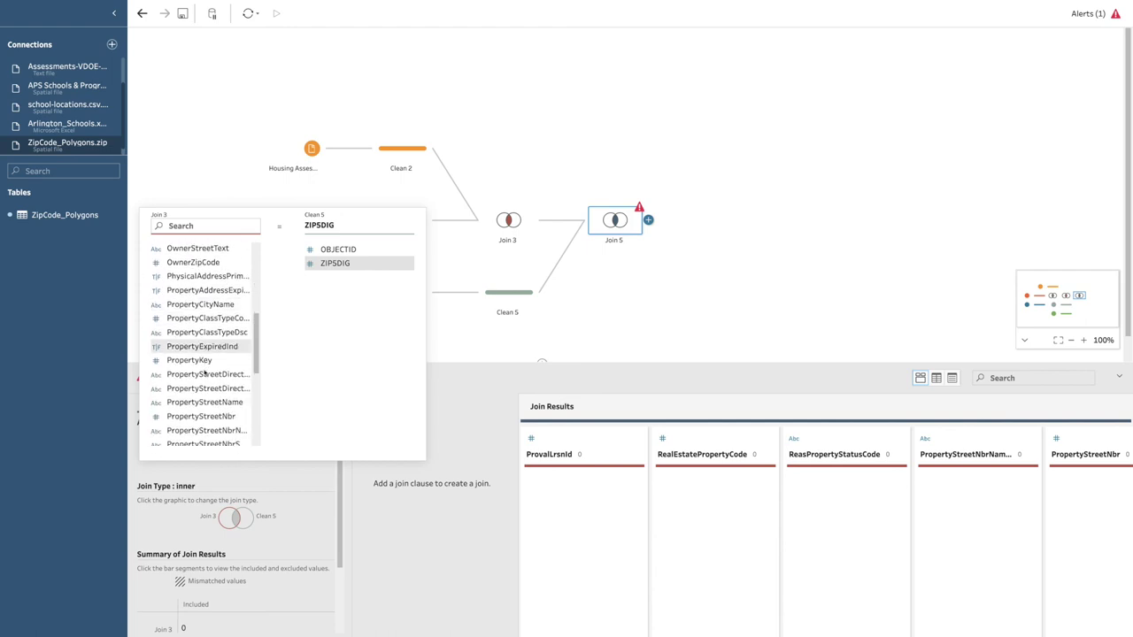
pyautogui.scroll(-1, 204, 371)
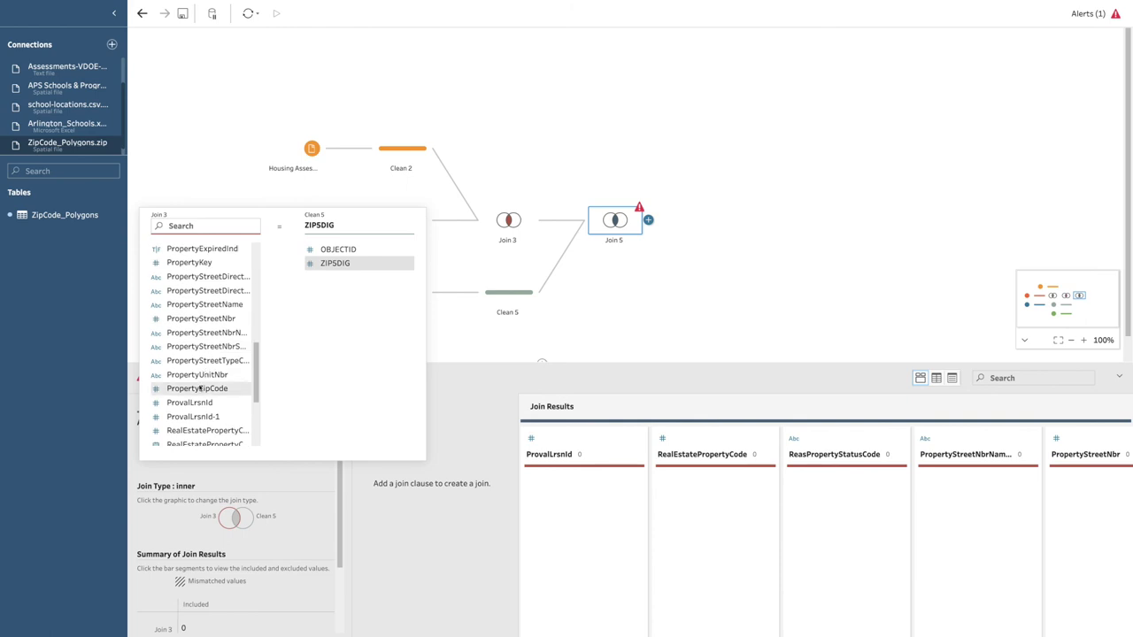
pyautogui.click(202, 386)
pyautogui.scroll(-2, 235, 531)
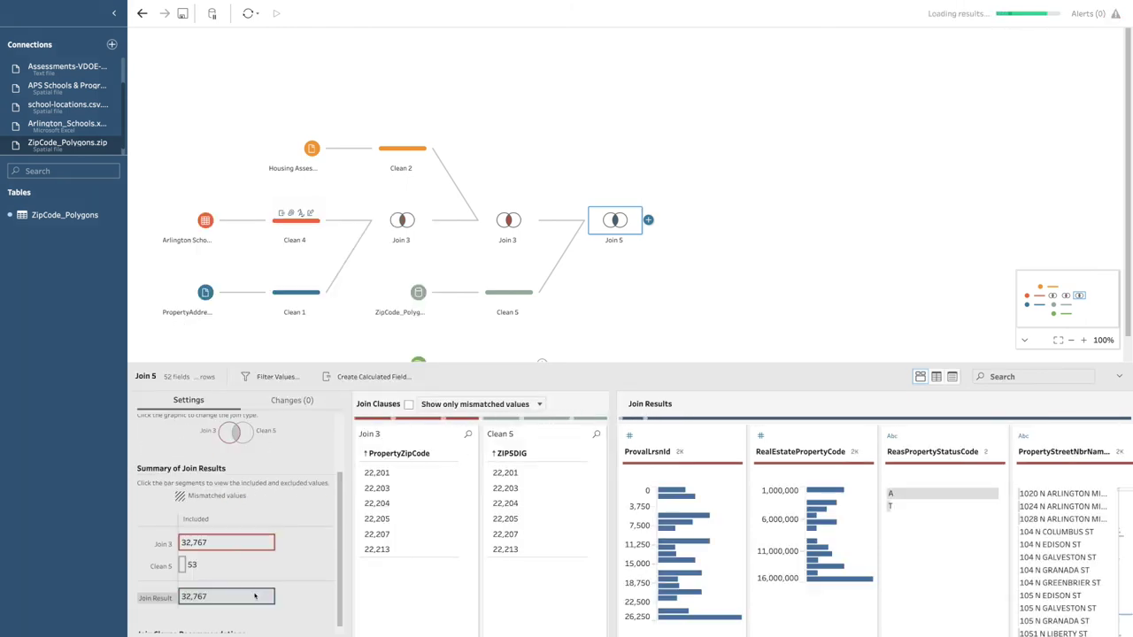
pyautogui.scroll(-1, 861, 313)
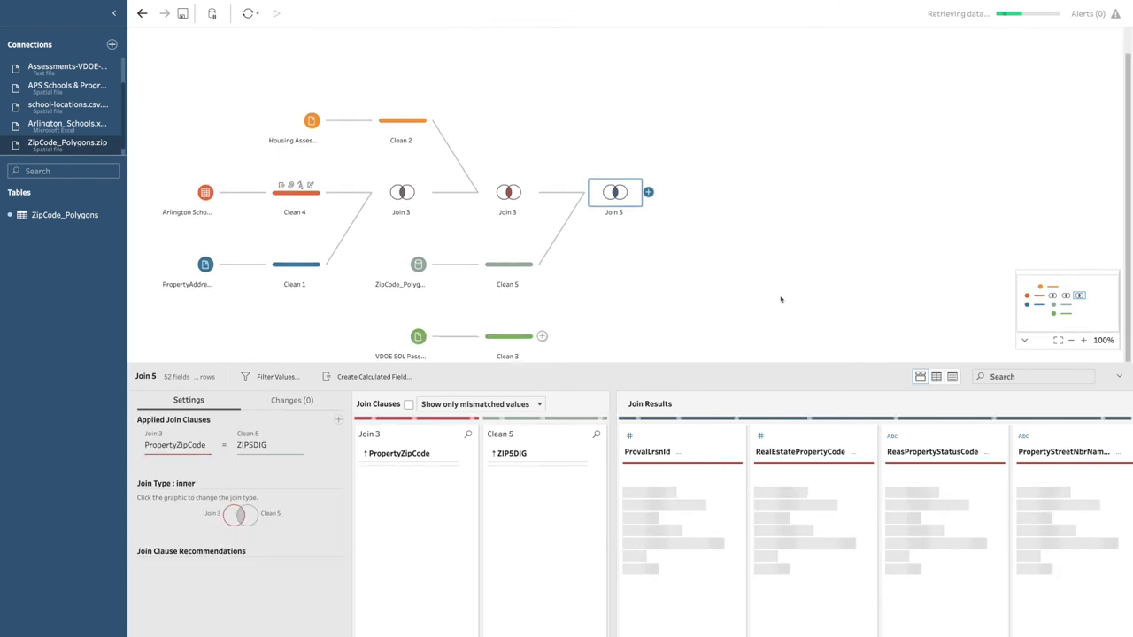
# Add a clean step after the zip code polygon join and check that join's settings.
pyautogui.click(648, 192)
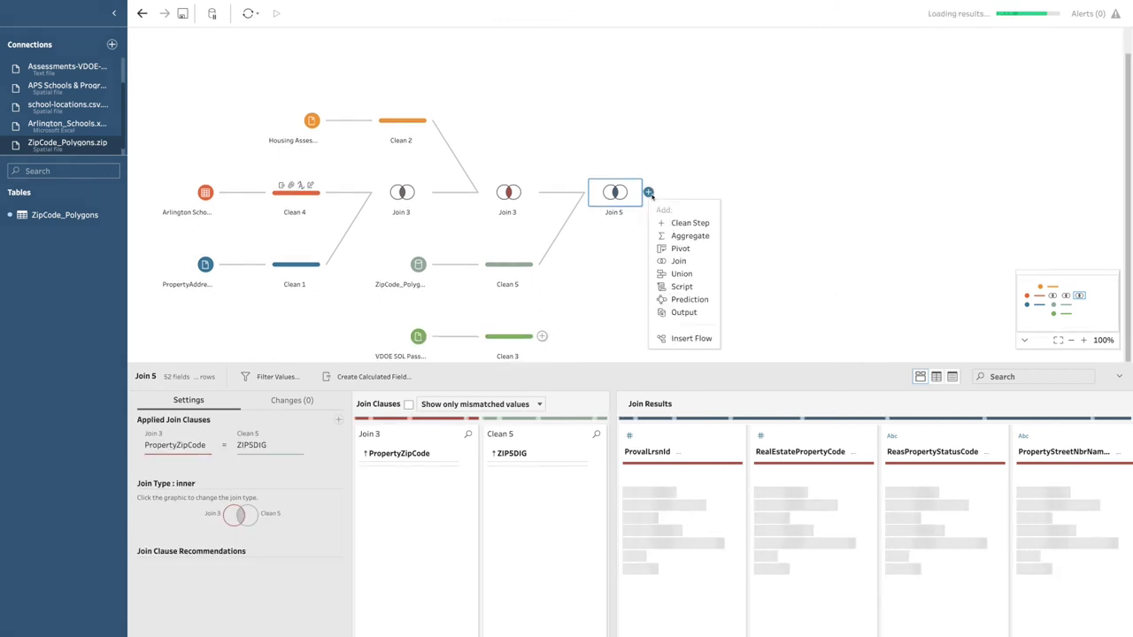
pyautogui.click(679, 224)
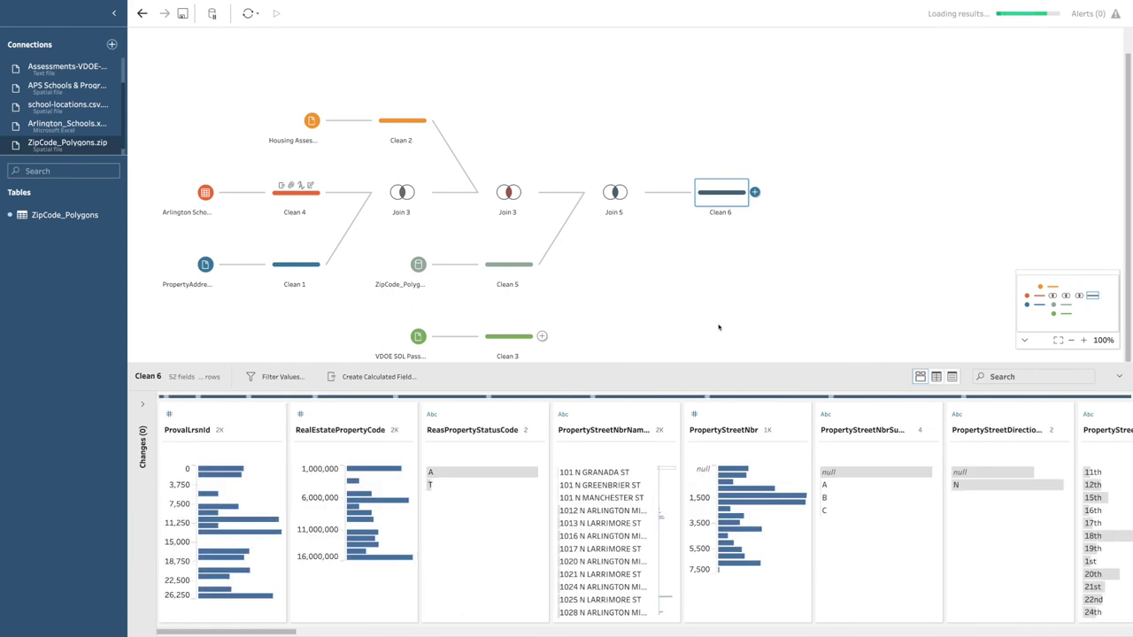
pyautogui.click(609, 197)
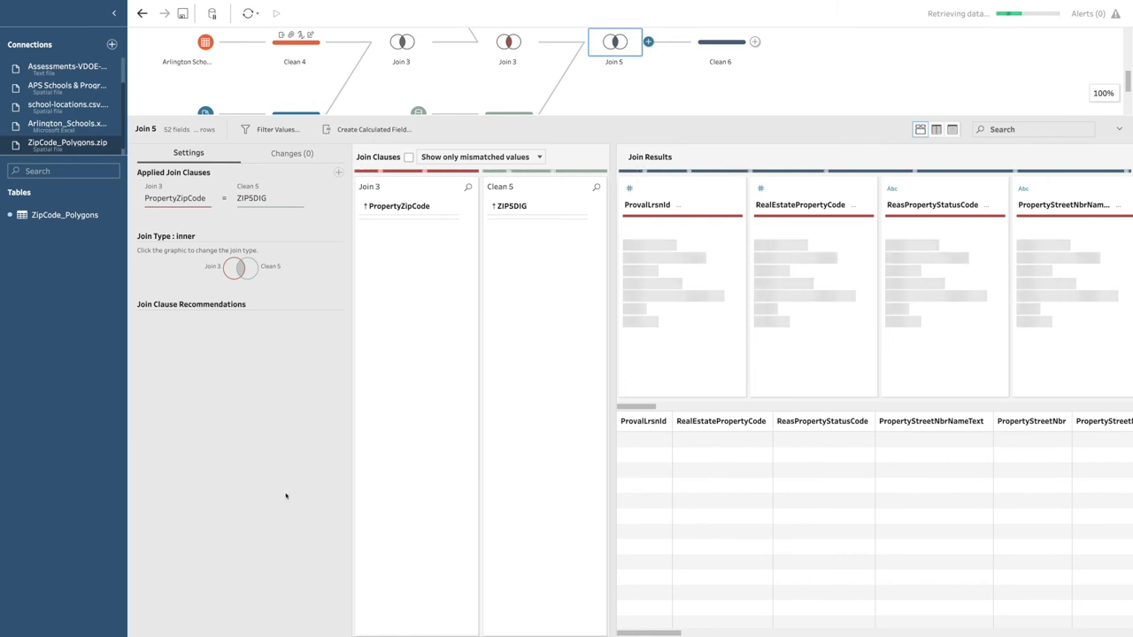
pyautogui.click(718, 116)
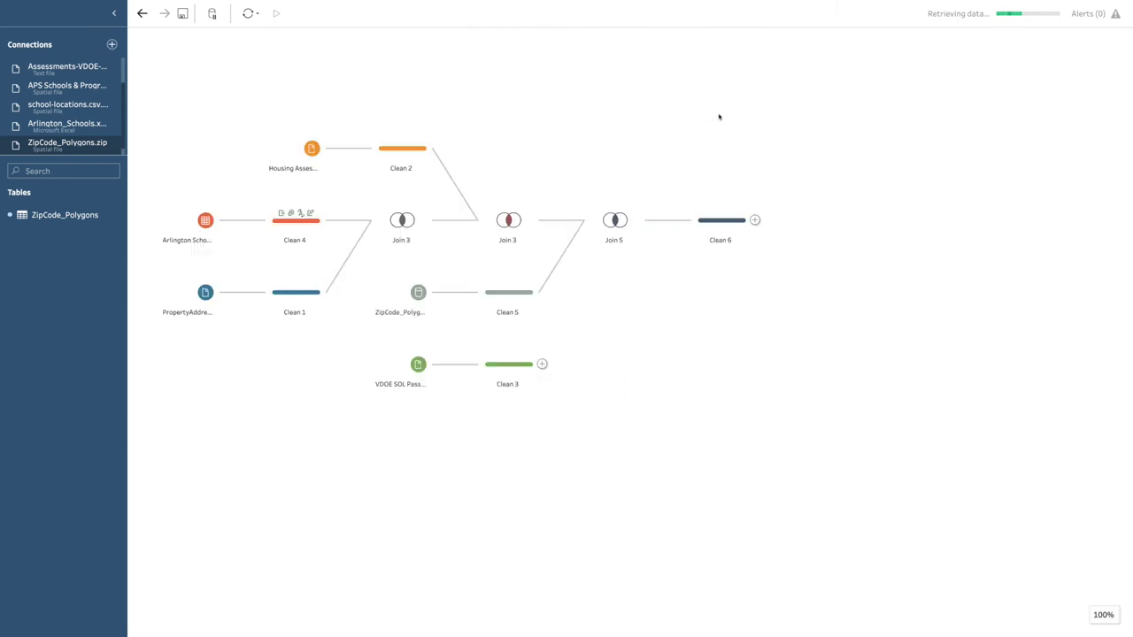
pyautogui.click(614, 224)
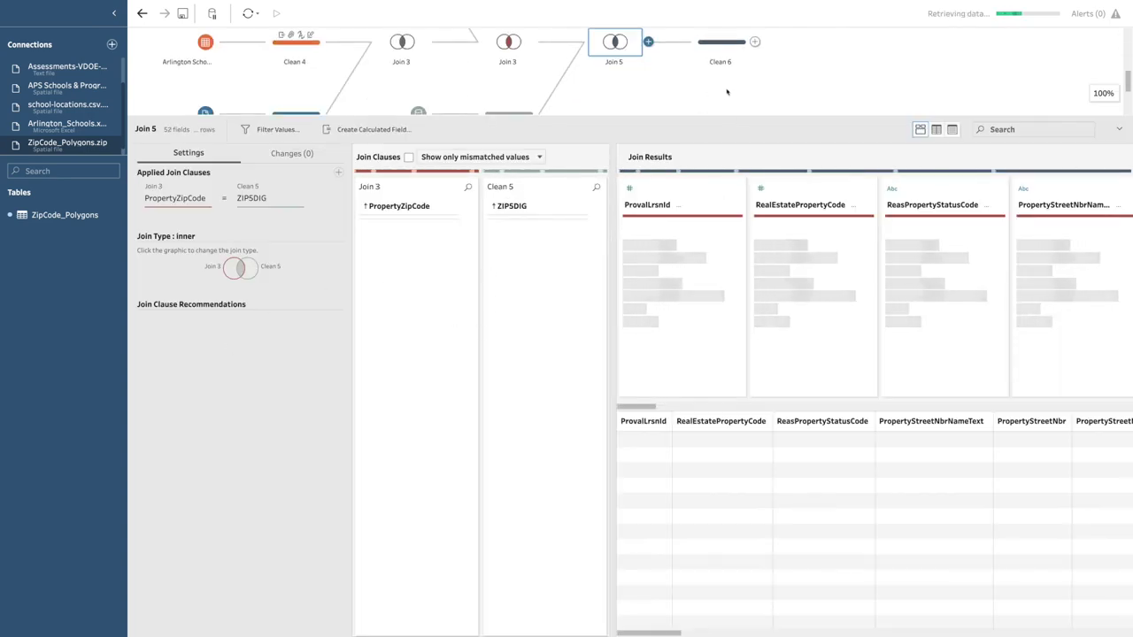
pyautogui.moveTo(703, 116); pyautogui.dragTo(699, 311)
# Remove the unneeded fields from the new clean step, keeping the ID, street, zip code, coordinate, value, school and polygon fields.
pyautogui.click(721, 144)
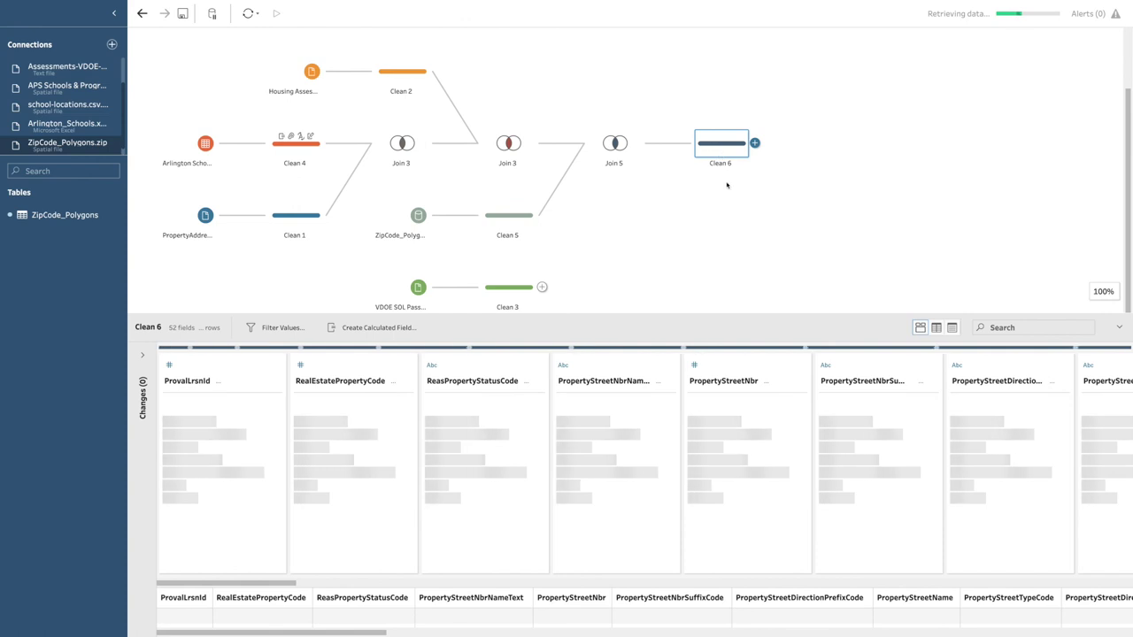
pyautogui.click(951, 328)
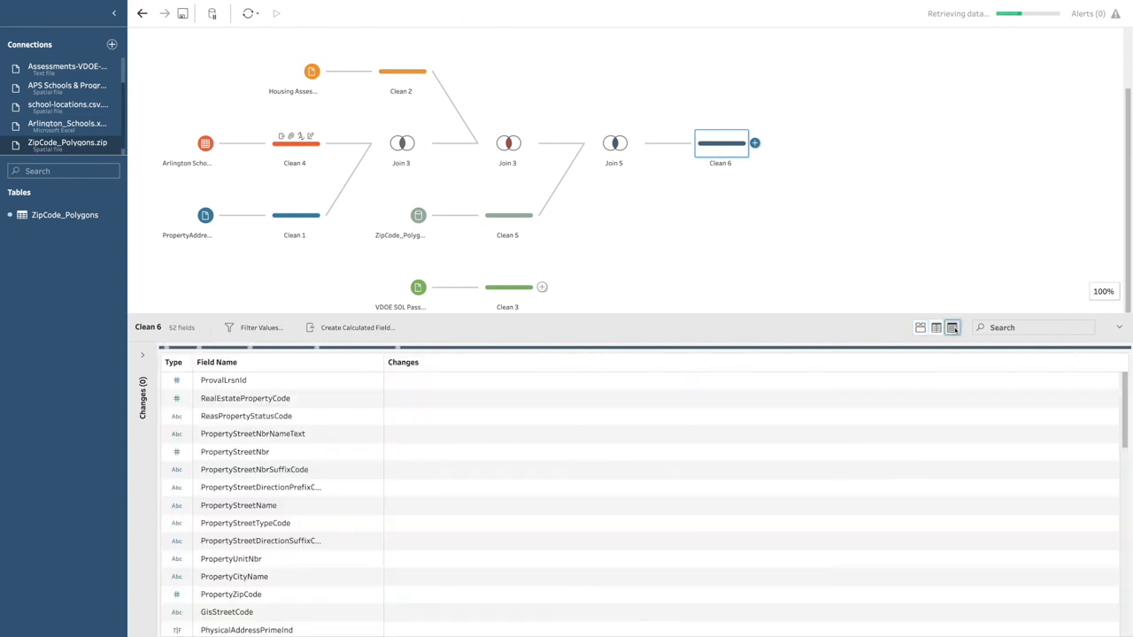
pyautogui.moveTo(874, 313); pyautogui.dragTo(855, 173)
pyautogui.click(213, 256)
pyautogui.moveTo(213, 255); pyautogui.dragTo(230, 553)
pyautogui.scroll(-3, 229, 540)
pyautogui.keyDown('ctrl'); pyautogui.click(222, 427); pyautogui.keyUp('ctrl')
pyautogui.keyDown('ctrl'); pyautogui.click(222, 446); pyautogui.keyUp('ctrl')
pyautogui.scroll(-1, 222, 466)
pyautogui.keyDown('ctrl'); pyautogui.click(230, 412); pyautogui.keyUp('ctrl')
pyautogui.keyDown('ctrl'); pyautogui.click(230, 430); pyautogui.keyUp('ctrl')
pyautogui.keyDown('ctrl'); pyautogui.click(230, 448); pyautogui.keyUp('ctrl')
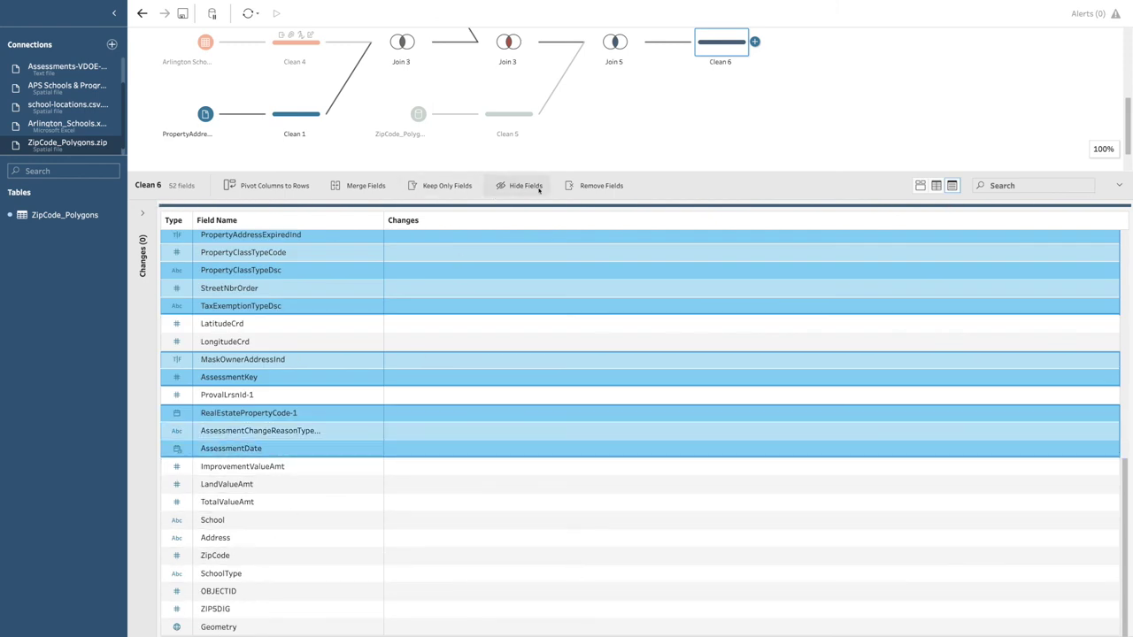
pyautogui.click(594, 186)
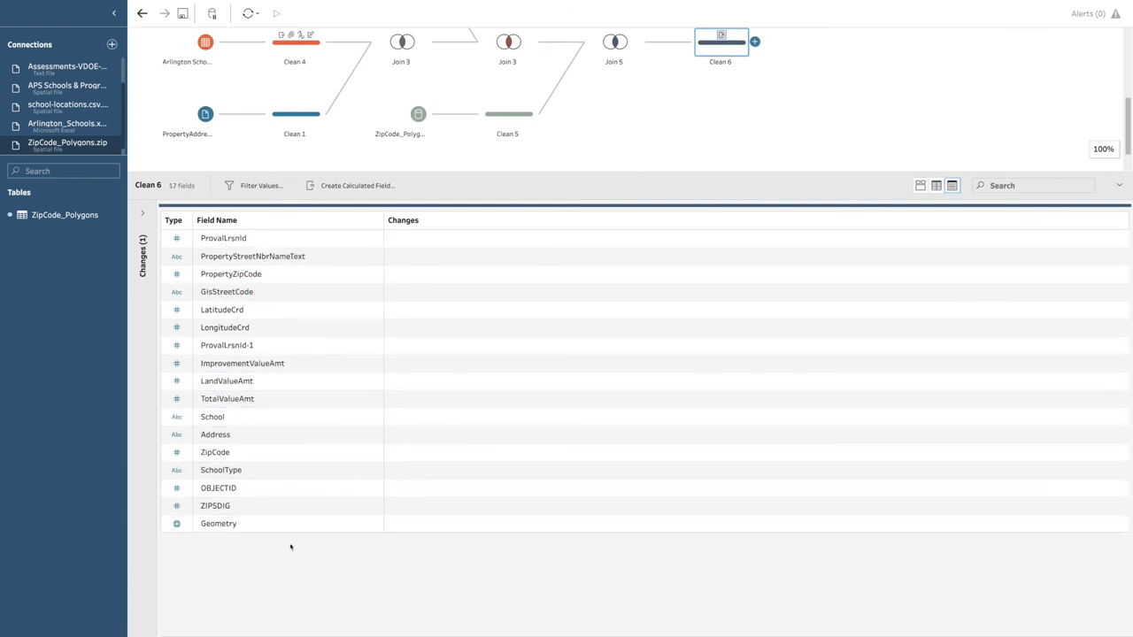
# Remove GisStreetCode and the duplicate ProvalLrsnId-1 from the clean step and review the remaining field profiles.
pyautogui.click(719, 115)
pyautogui.click(720, 226)
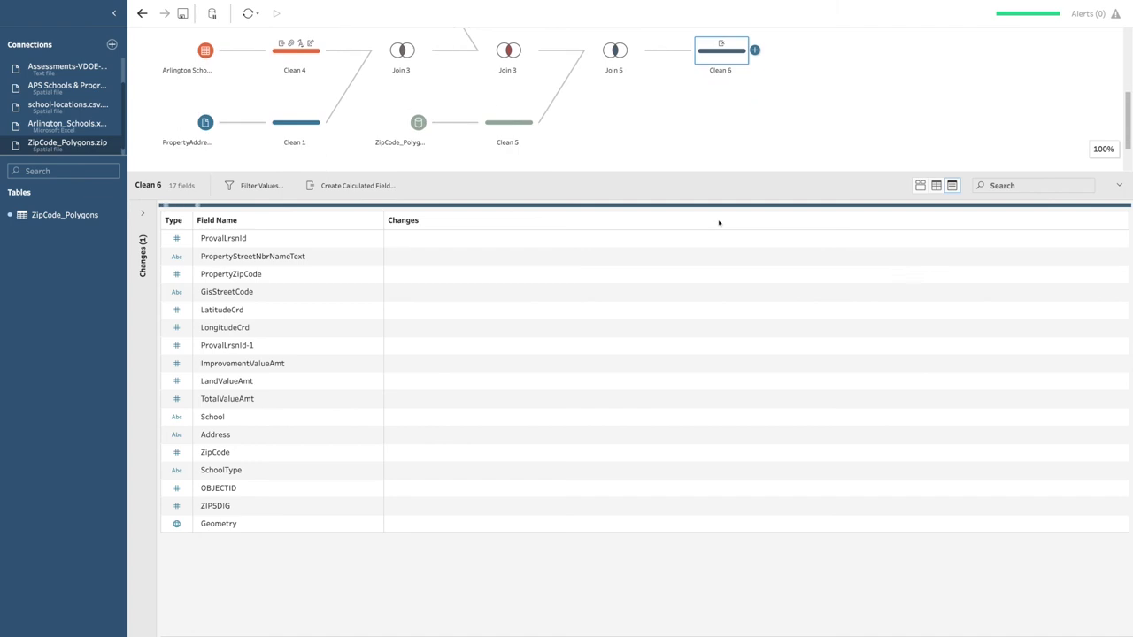
pyautogui.click(920, 185)
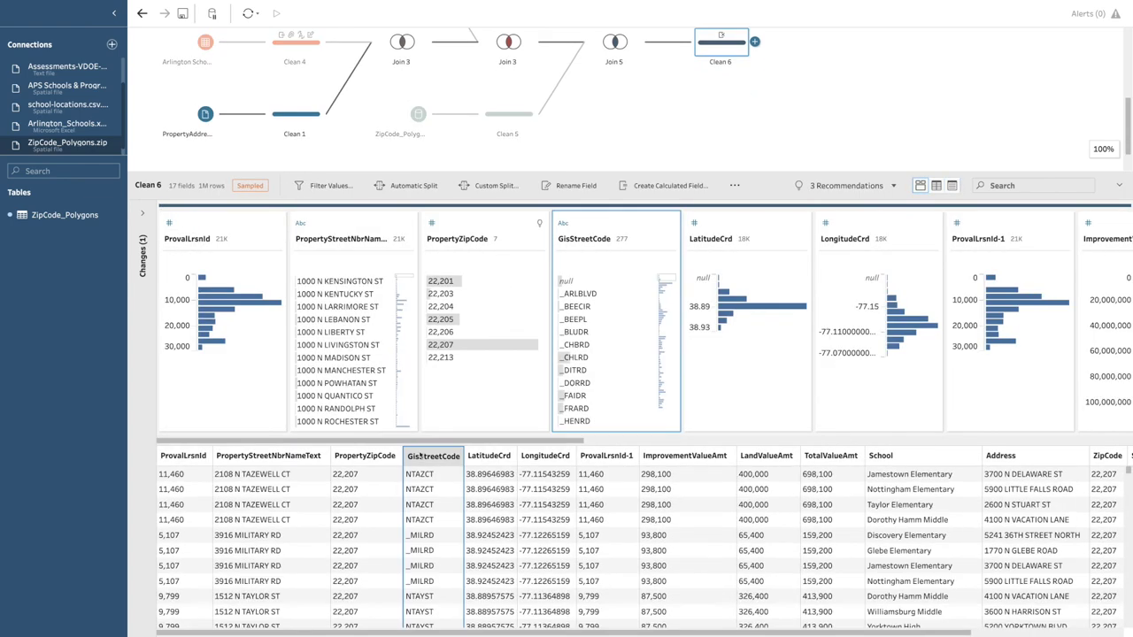
pyautogui.click(936, 223)
pyautogui.click(973, 463)
pyautogui.scroll(-3, 923, 549)
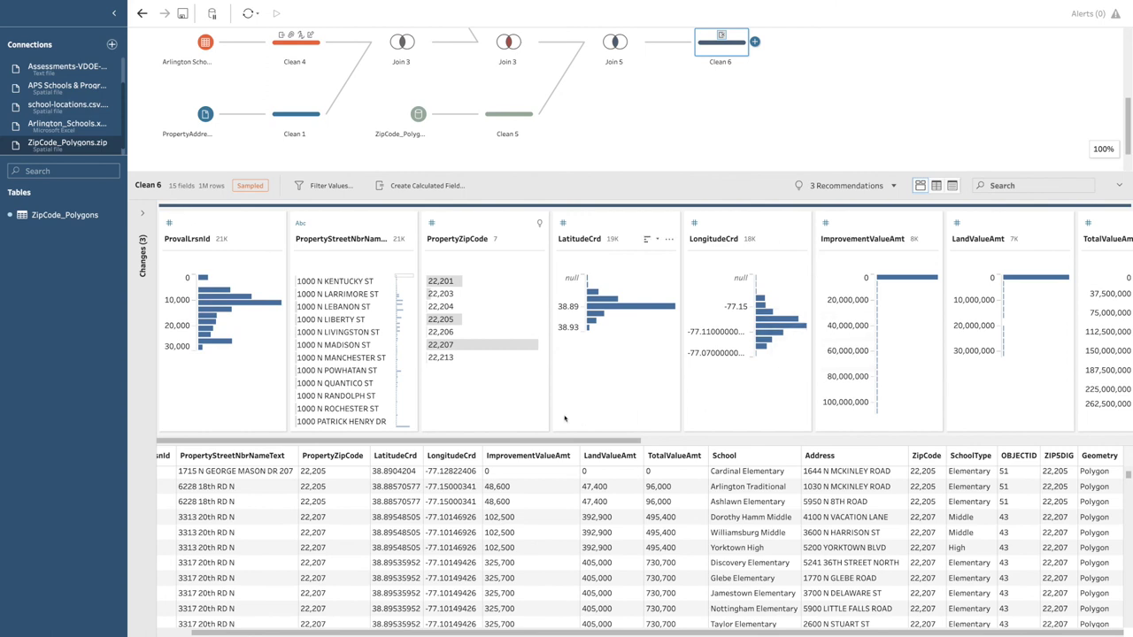
pyautogui.hscroll(10, 594, 380)
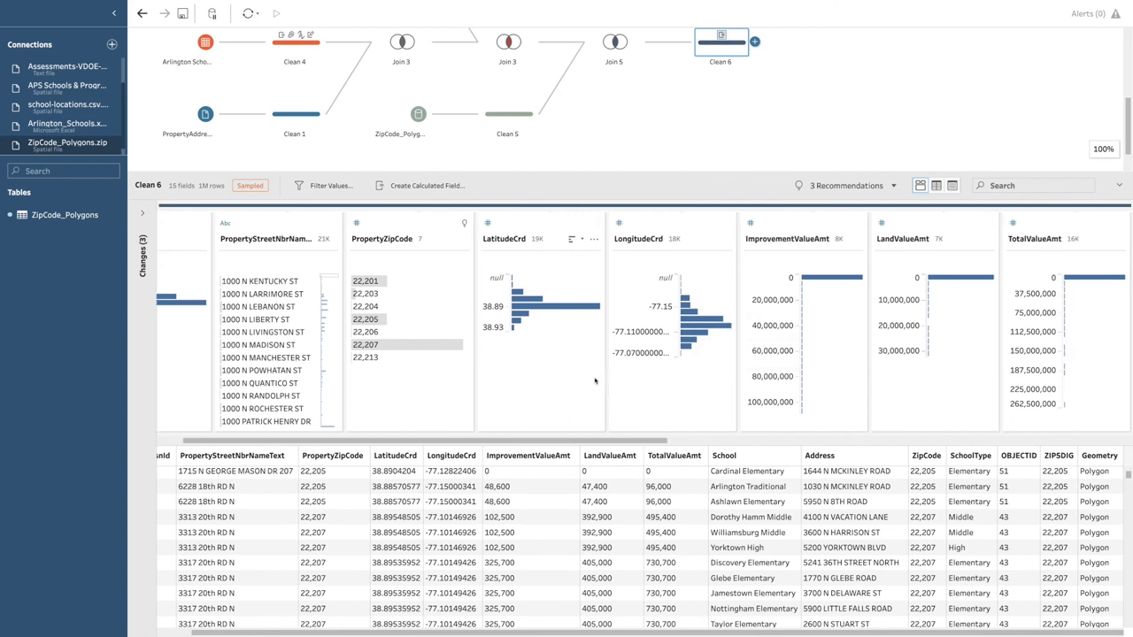
pyautogui.hscroll(10, 594, 380)
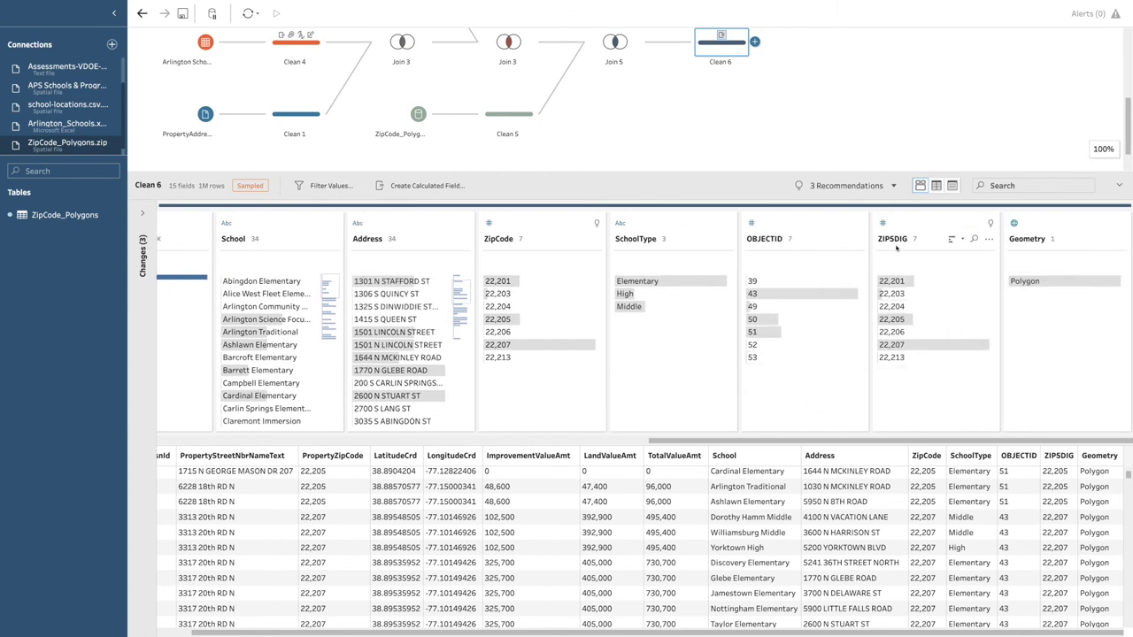
# Examine the fields of the VDOE SOL pass rate clean step for one that matches the school names.
pyautogui.moveTo(630, 174); pyautogui.dragTo(628, 463)
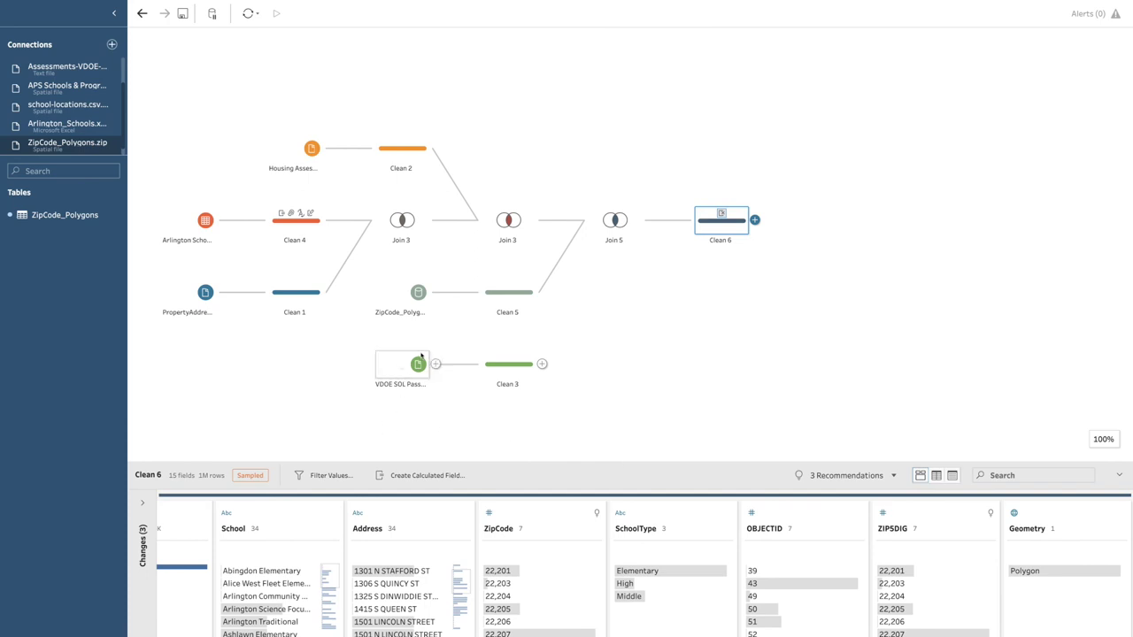
pyautogui.click(509, 366)
pyautogui.moveTo(531, 460); pyautogui.dragTo(516, 252)
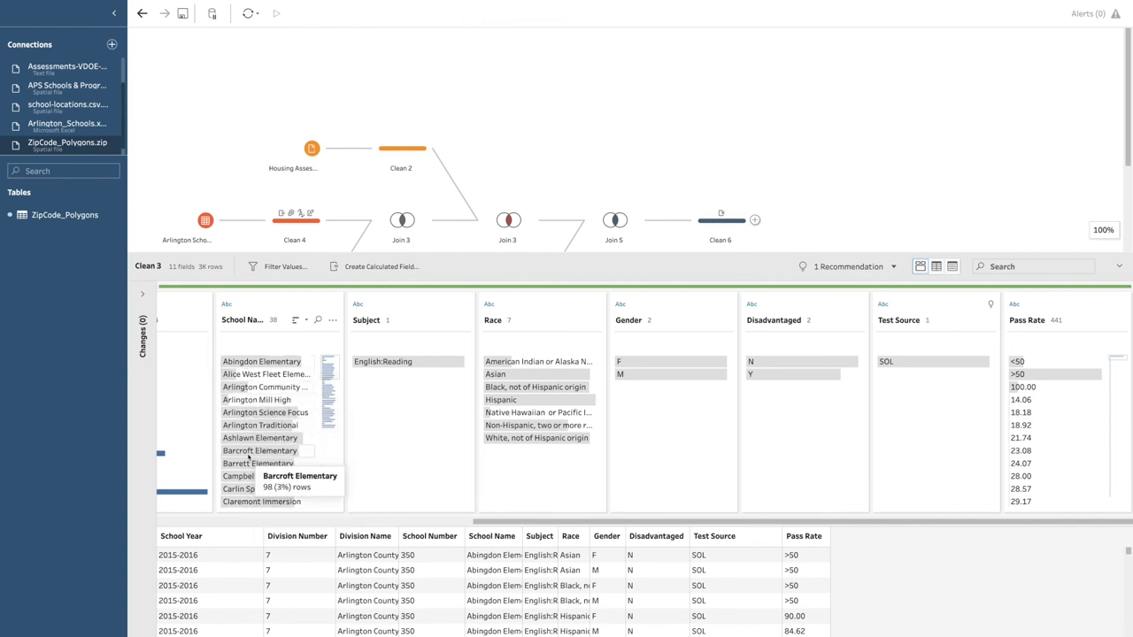
pyautogui.hscroll(-5, 250, 457)
pyautogui.hscroll(-5, 249, 456)
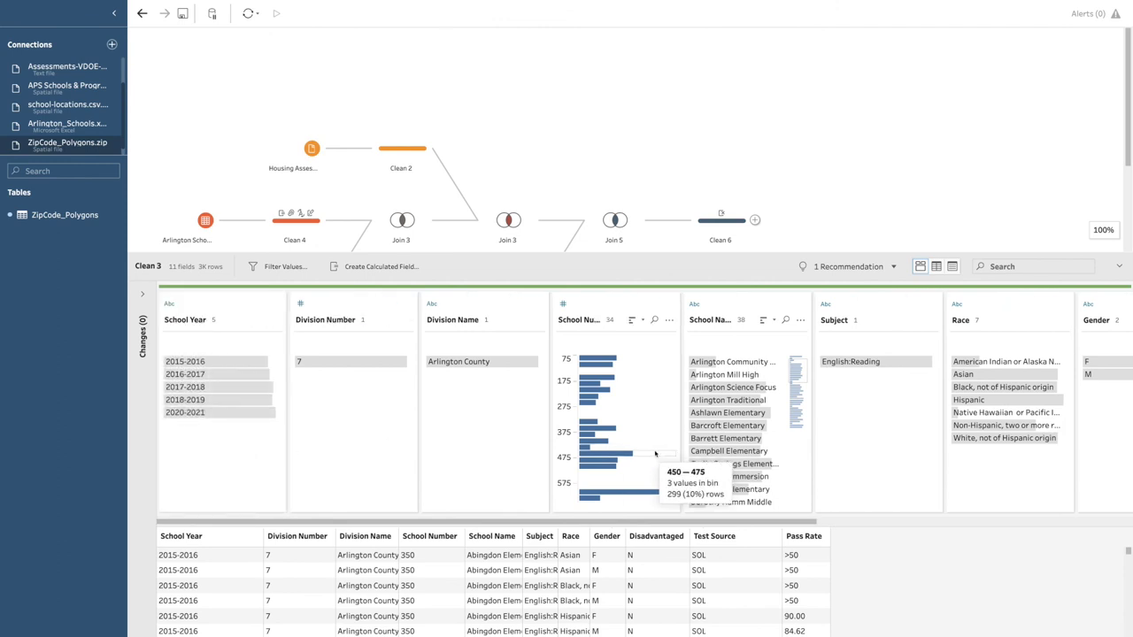
pyautogui.hscroll(5, 655, 454)
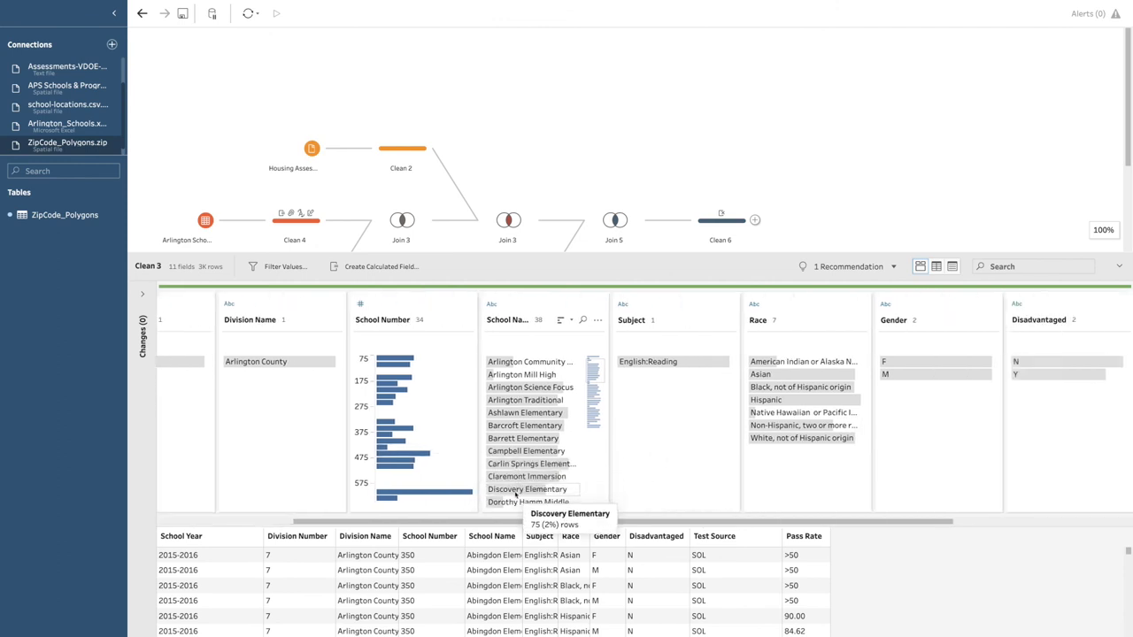
# Join the VDOE SOL clean step to the cleaned zip code join on School = School Name and review the mismatched values.
pyautogui.moveTo(512, 253); pyautogui.dragTo(520, 486)
pyautogui.moveTo(508, 363); pyautogui.dragTo(761, 222)
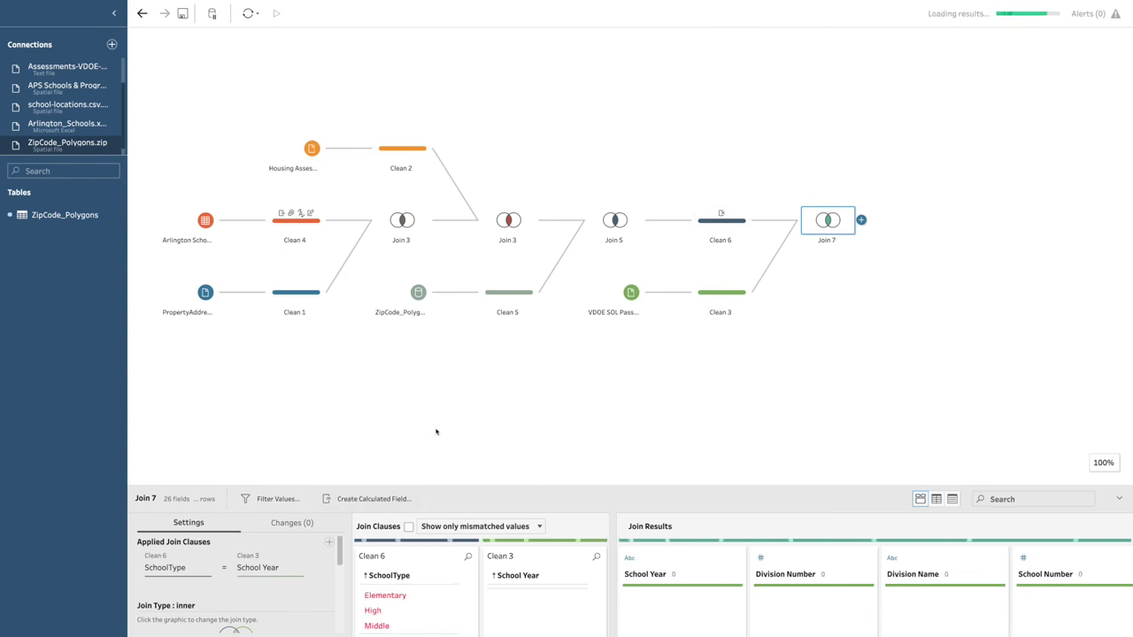
pyautogui.click(183, 570)
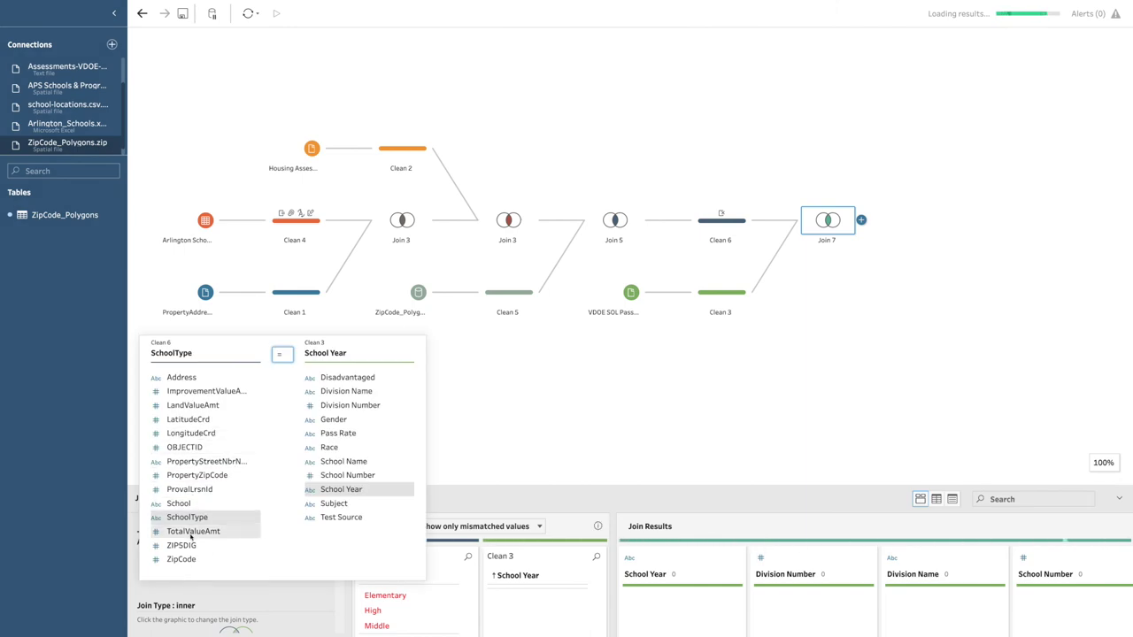
pyautogui.click(178, 504)
pyautogui.click(330, 461)
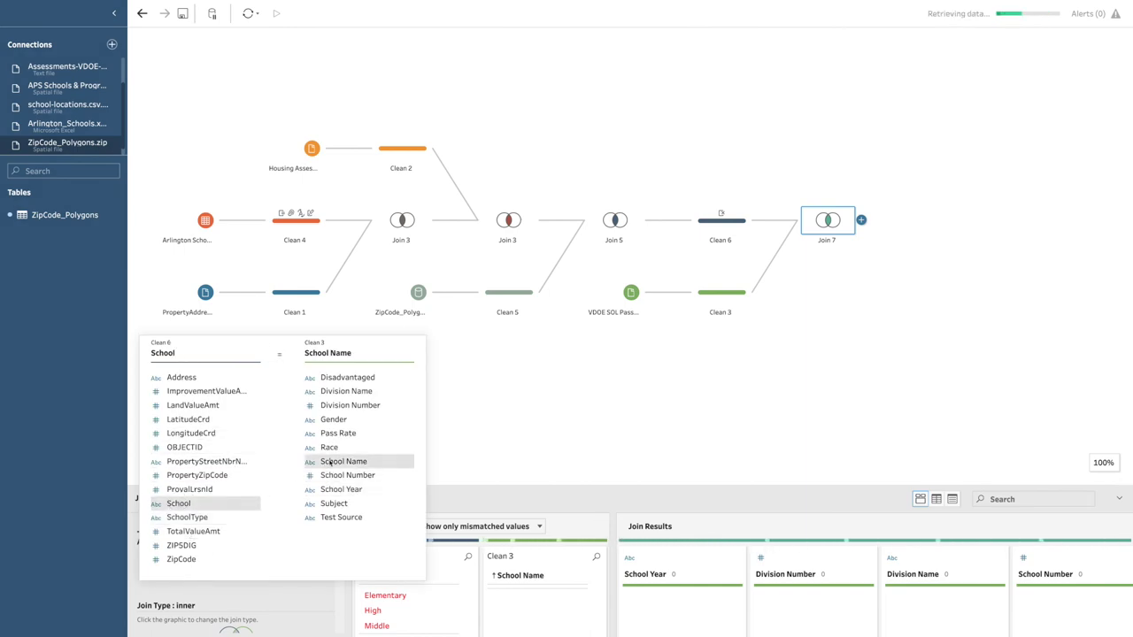
pyautogui.click(460, 434)
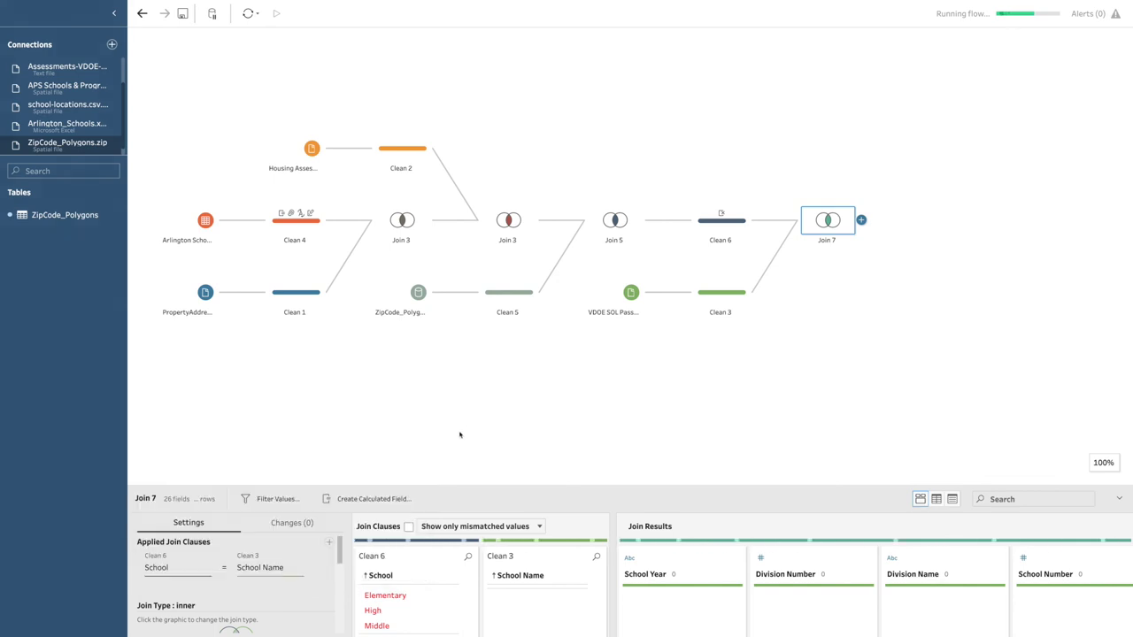
pyautogui.moveTo(318, 487); pyautogui.dragTo(306, 333)
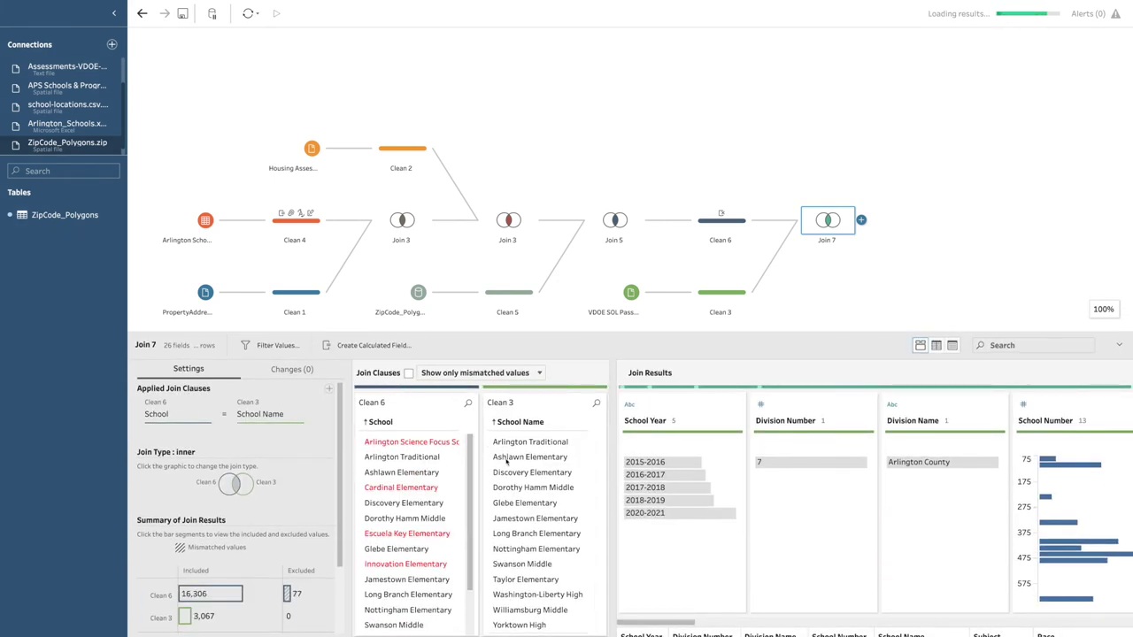
pyautogui.scroll(-2, 412, 551)
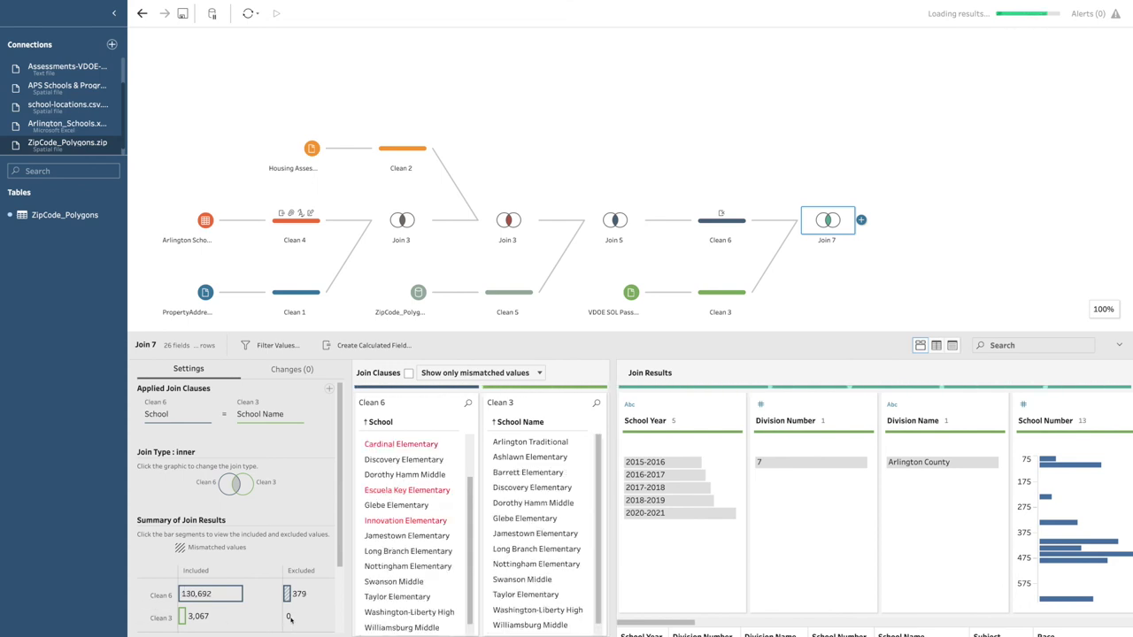
pyautogui.moveTo(289, 598)
pyautogui.scroll(-1, 383, 573)
pyautogui.scroll(-1, 545, 533)
pyautogui.scroll(1, 587, 501)
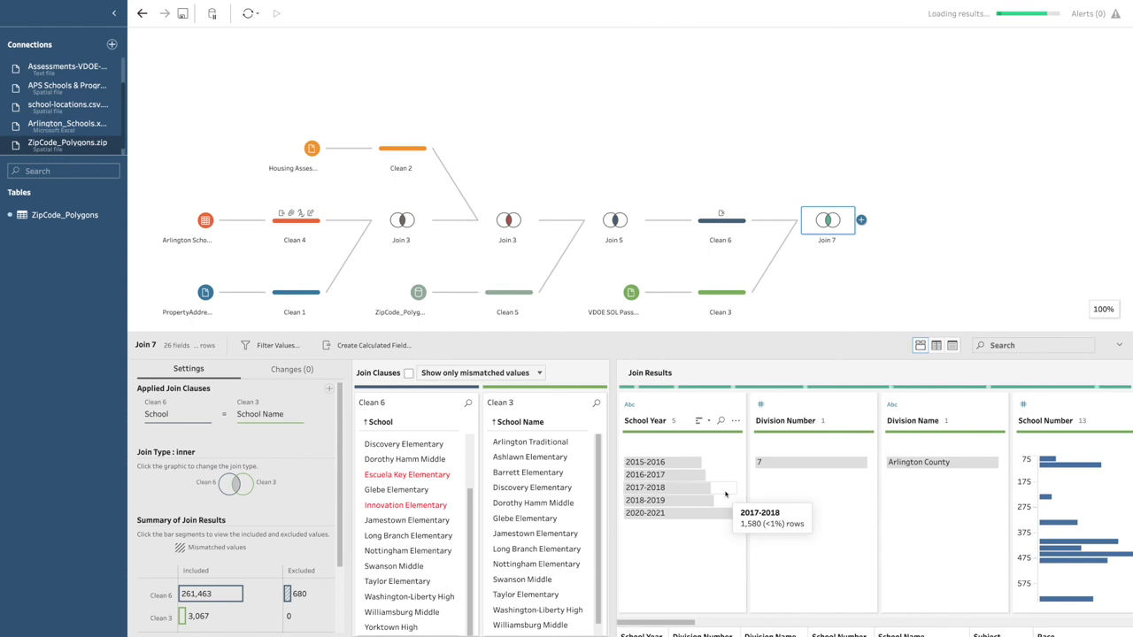
# Add a clean step after the school assessment join and examine the profiles of its combined fields.
pyautogui.click(851, 286)
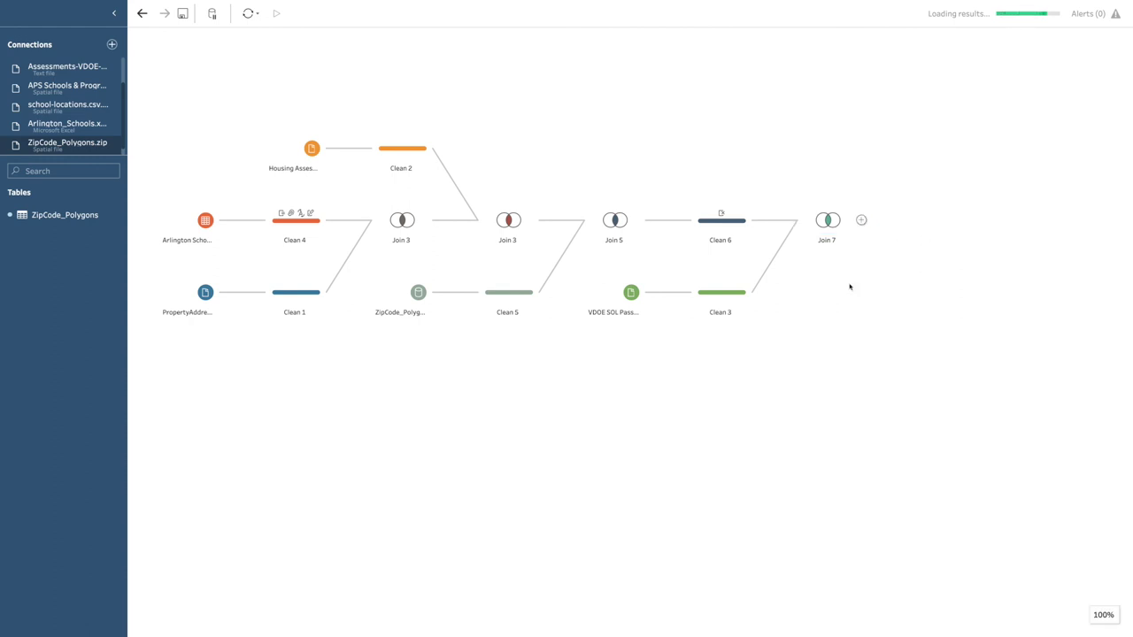
pyautogui.click(823, 222)
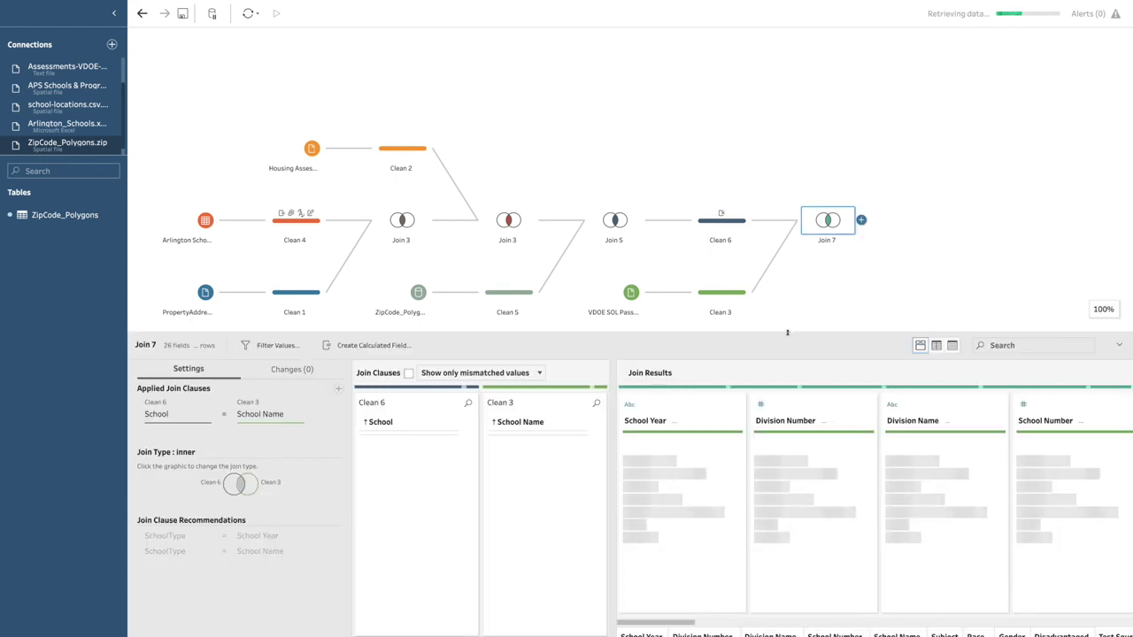
pyautogui.click(861, 220)
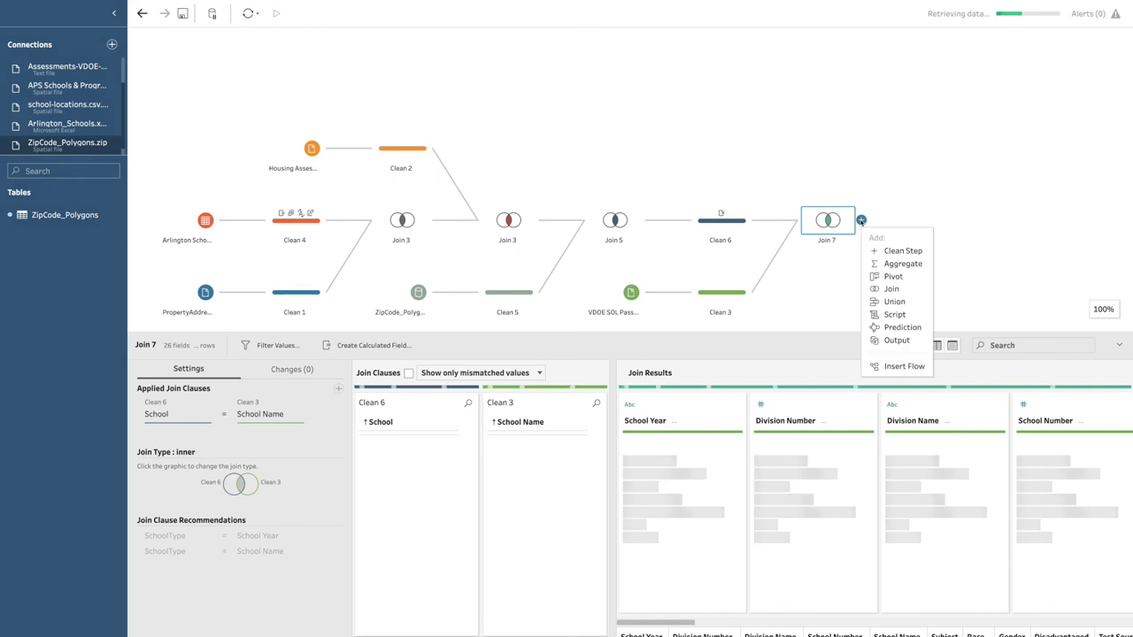
pyautogui.click(895, 250)
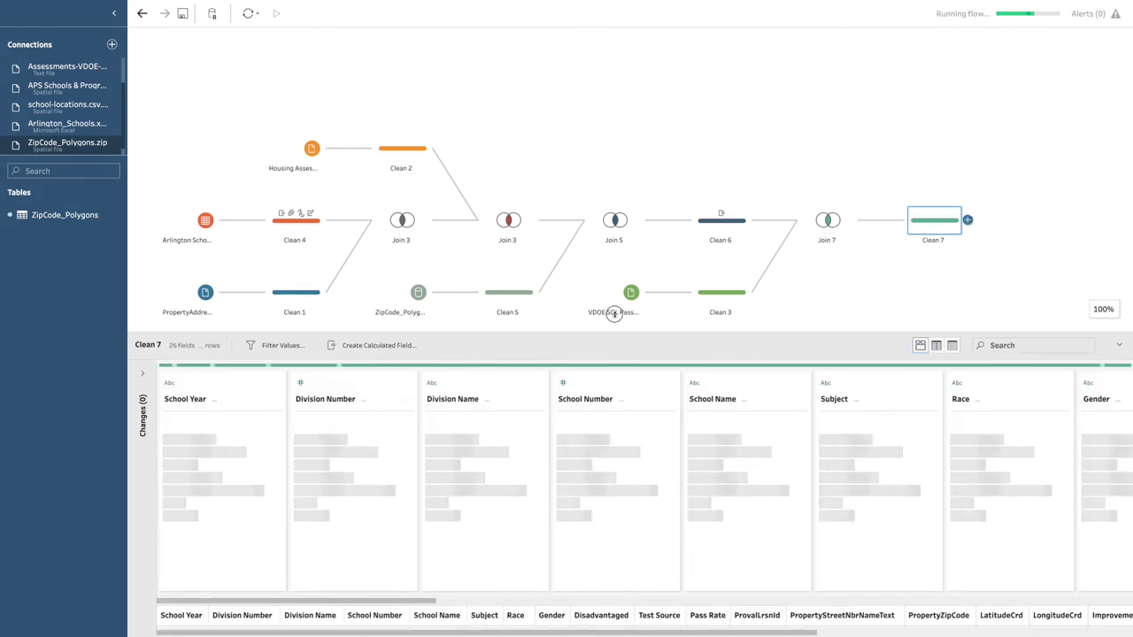
pyautogui.moveTo(613, 316); pyautogui.dragTo(572, 55)
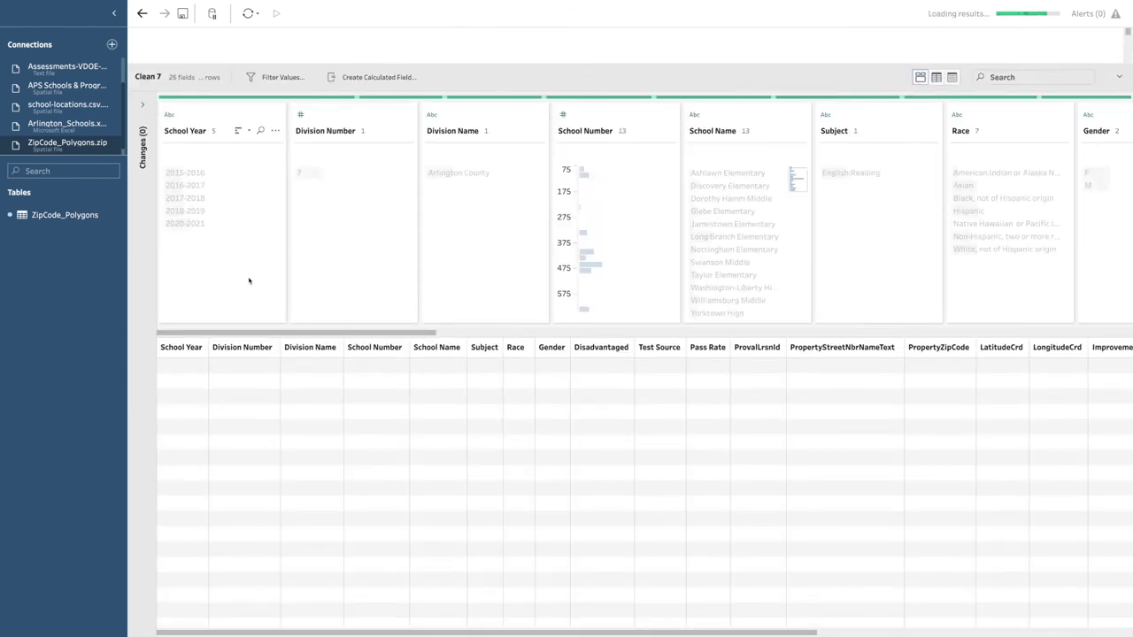
pyautogui.hscroll(10, 943, 239)
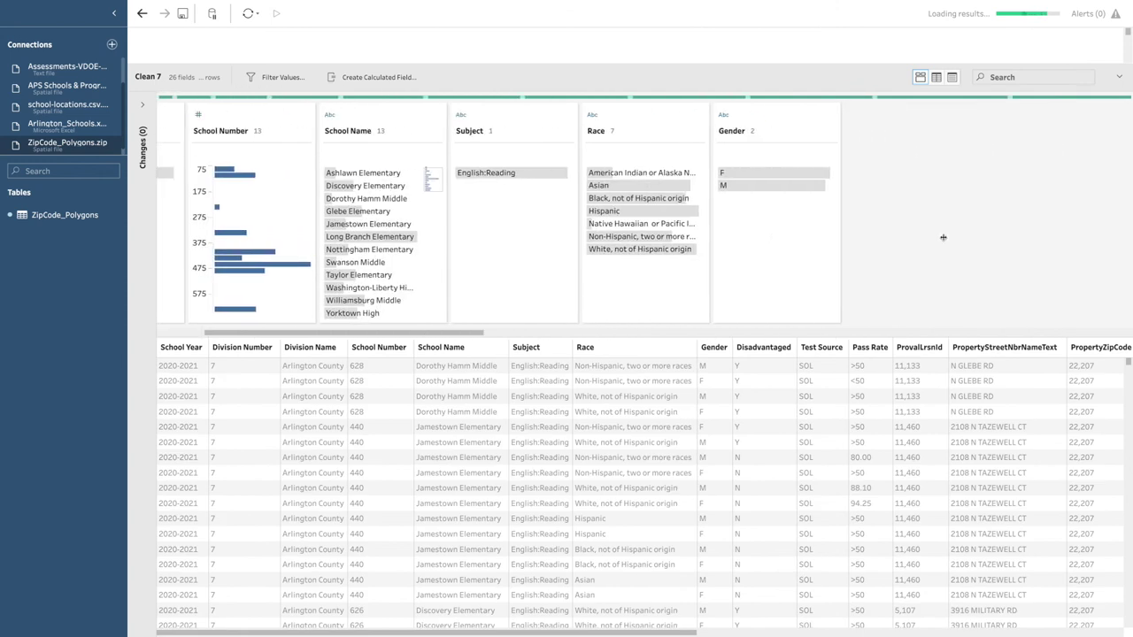
pyautogui.hscroll(8, 943, 240)
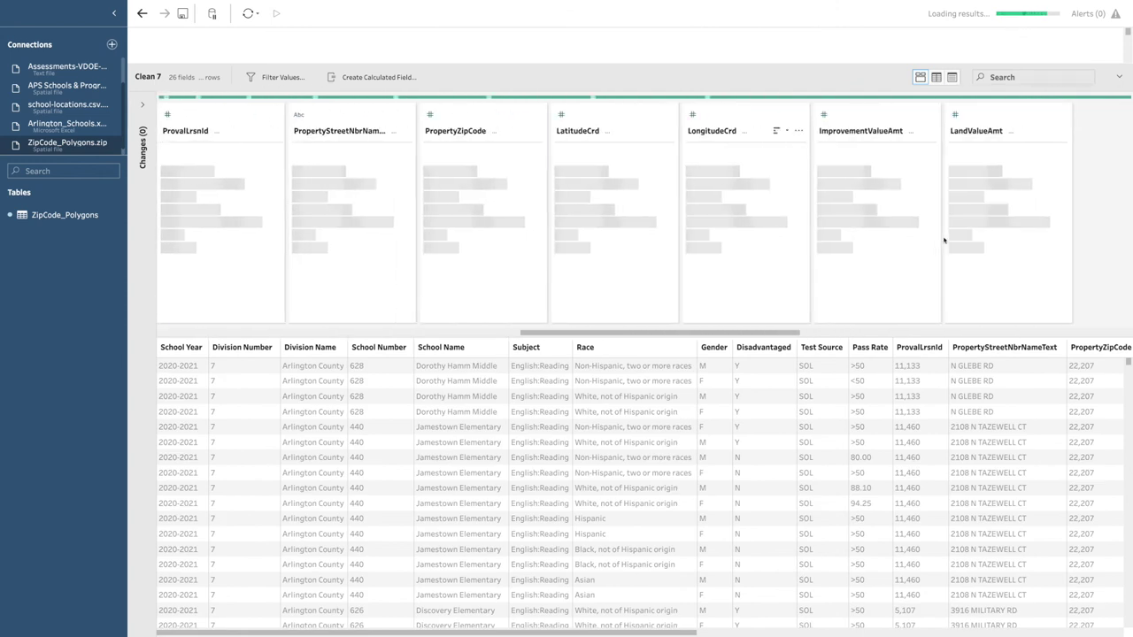
pyautogui.hscroll(8, 943, 240)
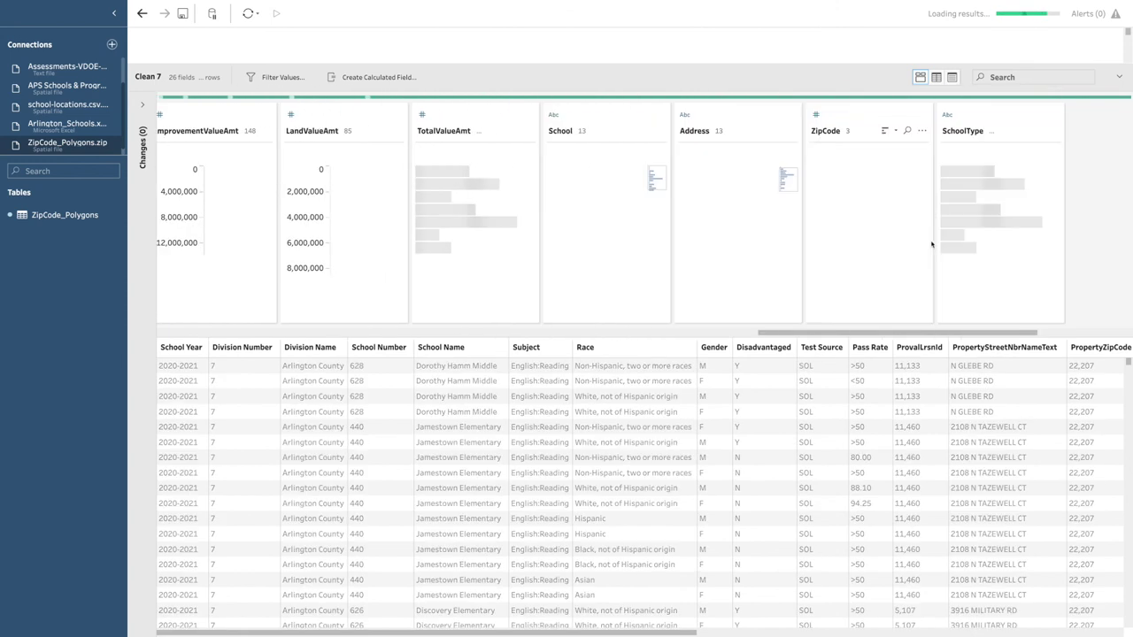
pyautogui.hscroll(2, 930, 241)
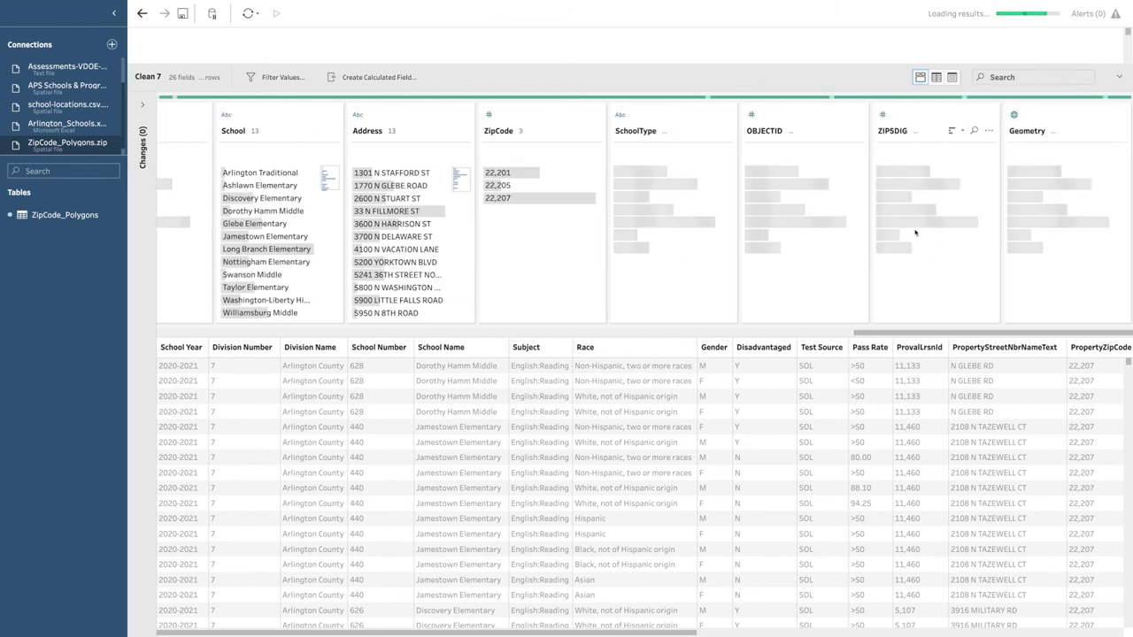
pyautogui.moveTo(784, 65); pyautogui.dragTo(859, 398)
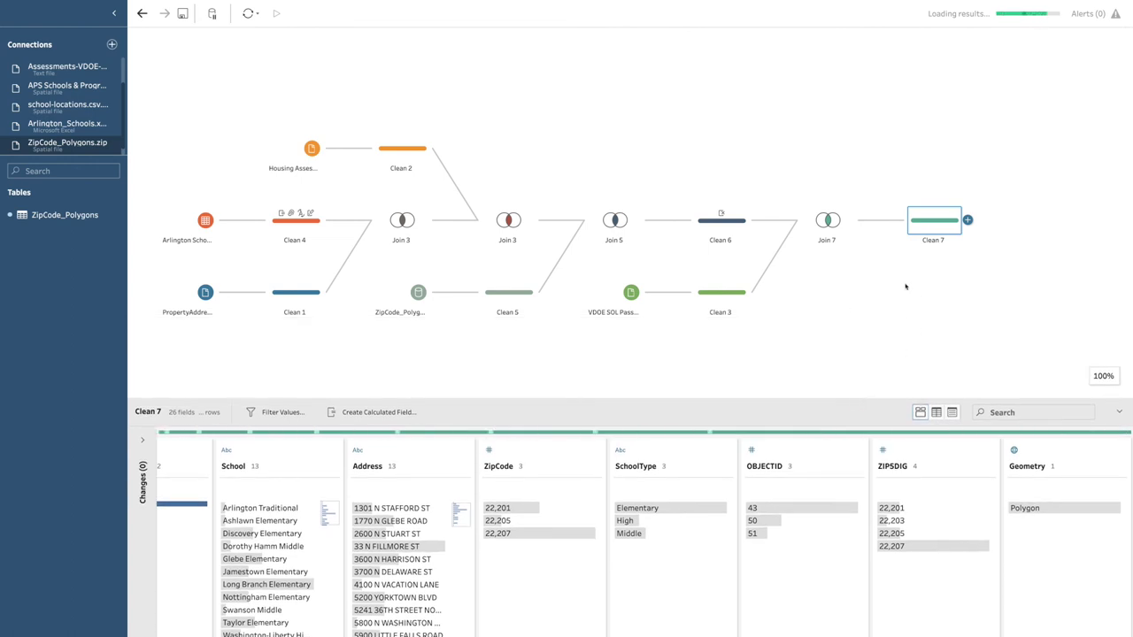
# Enlarge the profile area of the final clean step and examine its fields from School Year through PropertyZipCode.
pyautogui.moveTo(665, 287); pyautogui.dragTo(676, 343)
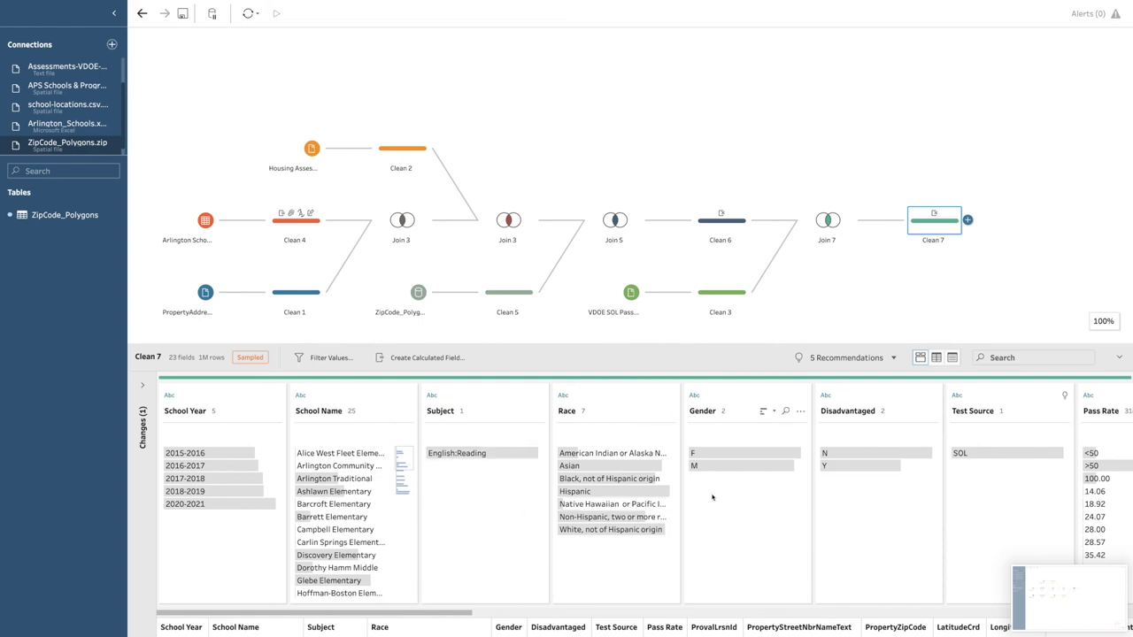
pyautogui.hscroll(3, 711, 497)
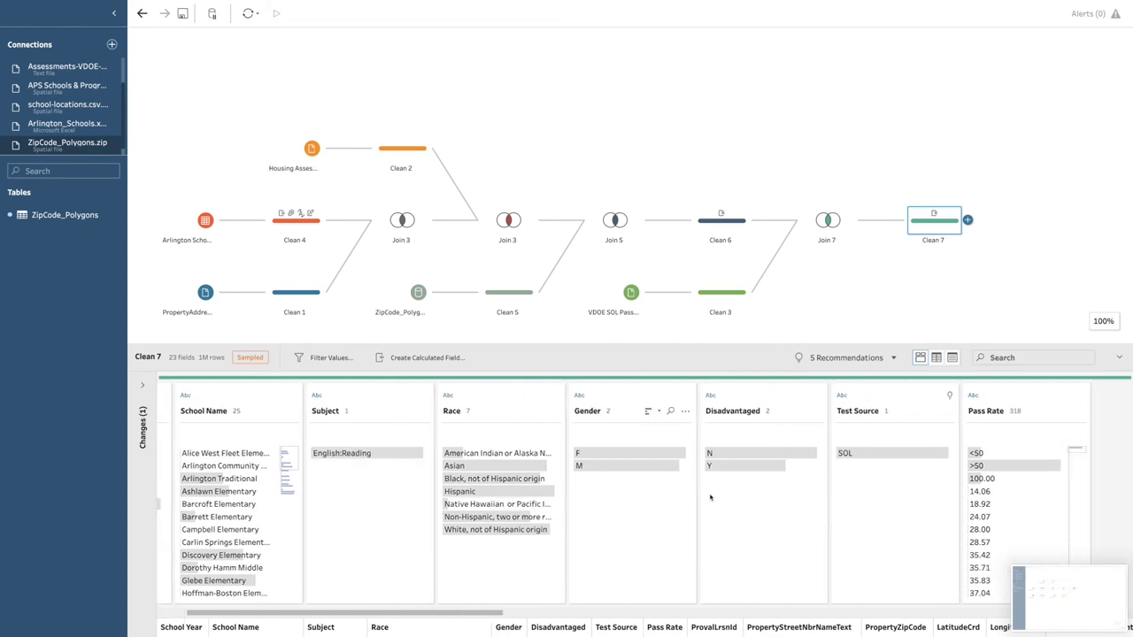
pyautogui.hscroll(5, 709, 497)
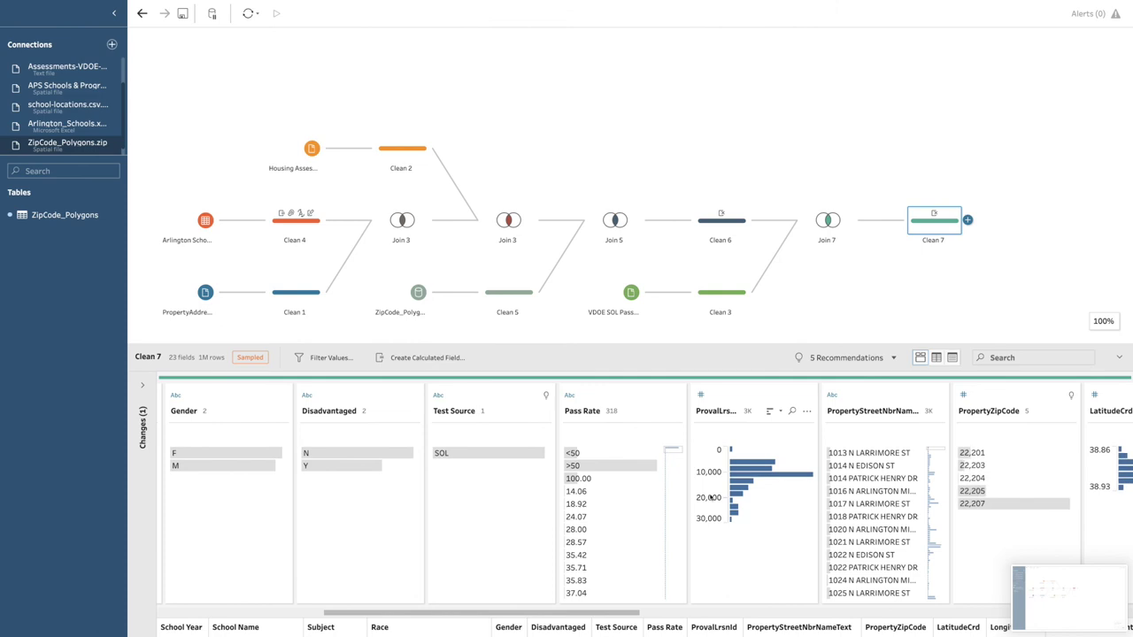
pyautogui.hscroll(-2, 711, 497)
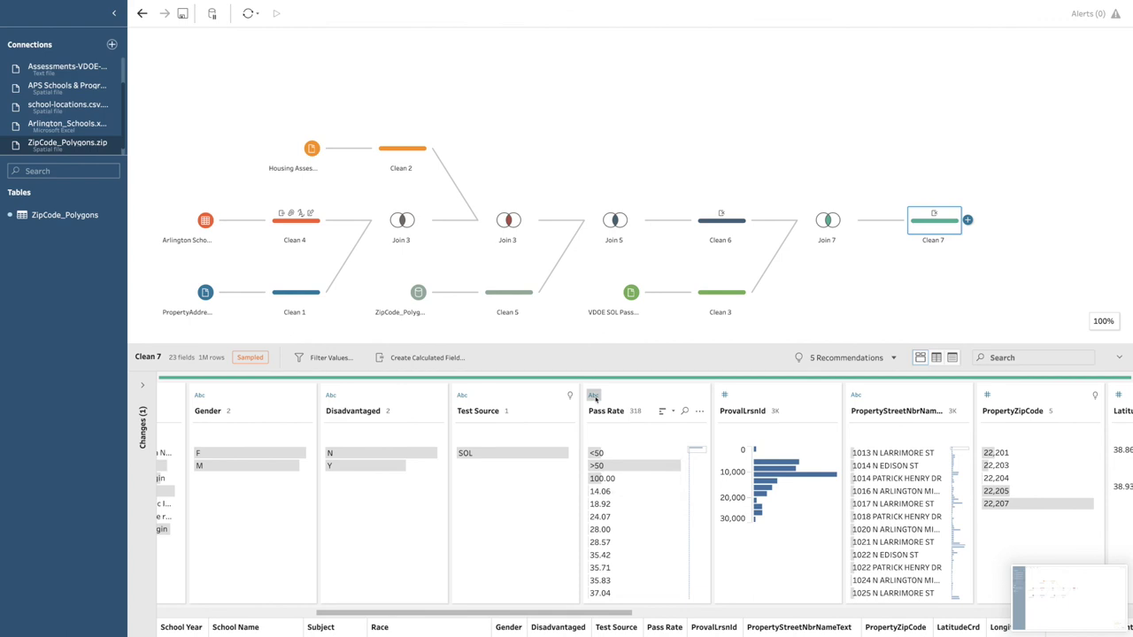
# Exclude the non-numeric values <50 and >50 from the Pass Rate field.
pyautogui.click(598, 465)
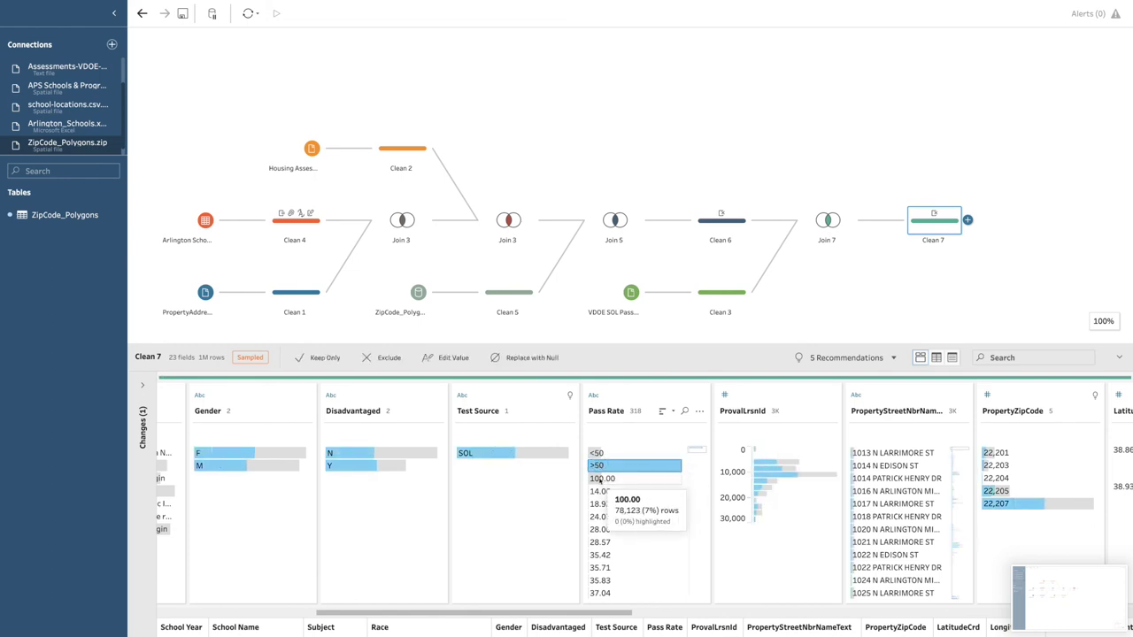
pyautogui.scroll(-1, 599, 482)
pyautogui.hscroll(-1, 599, 481)
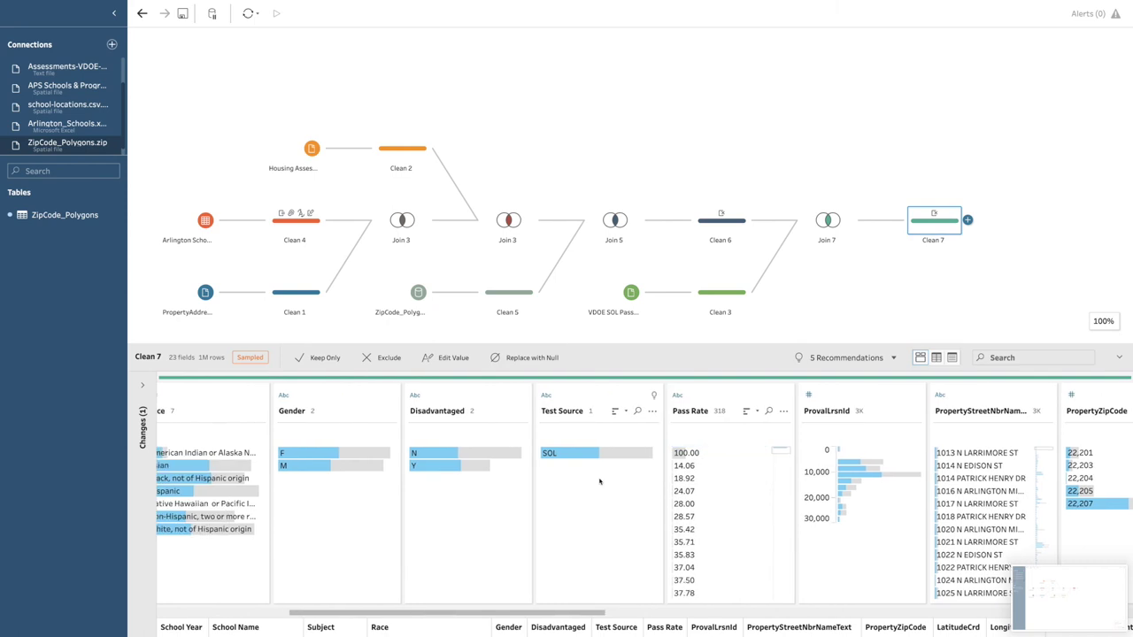
pyautogui.scroll(1, 698, 480)
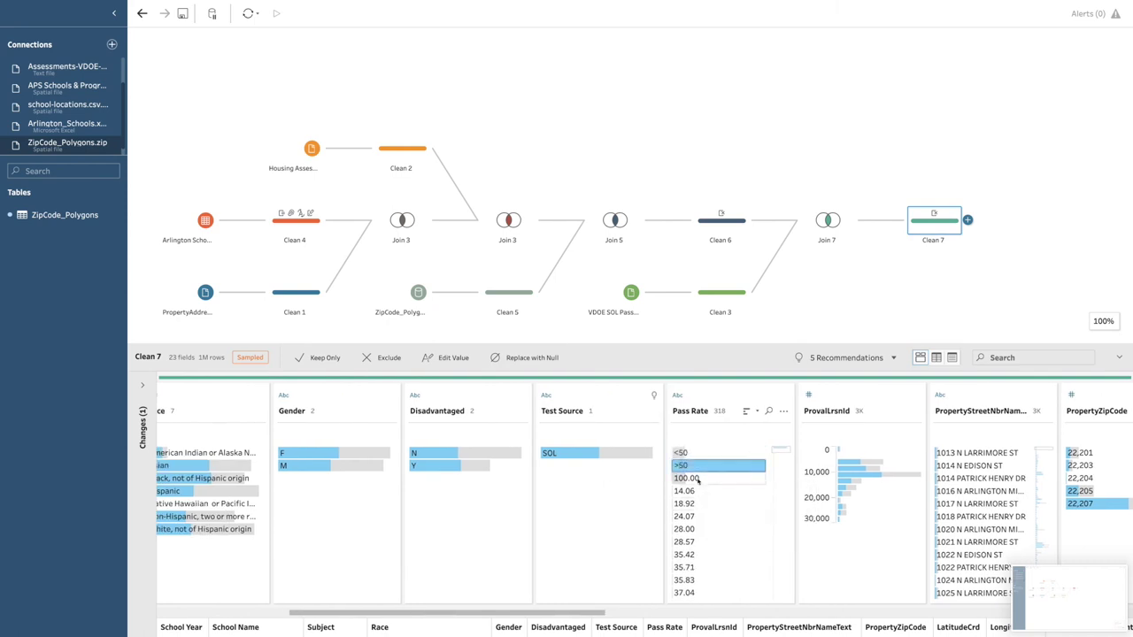
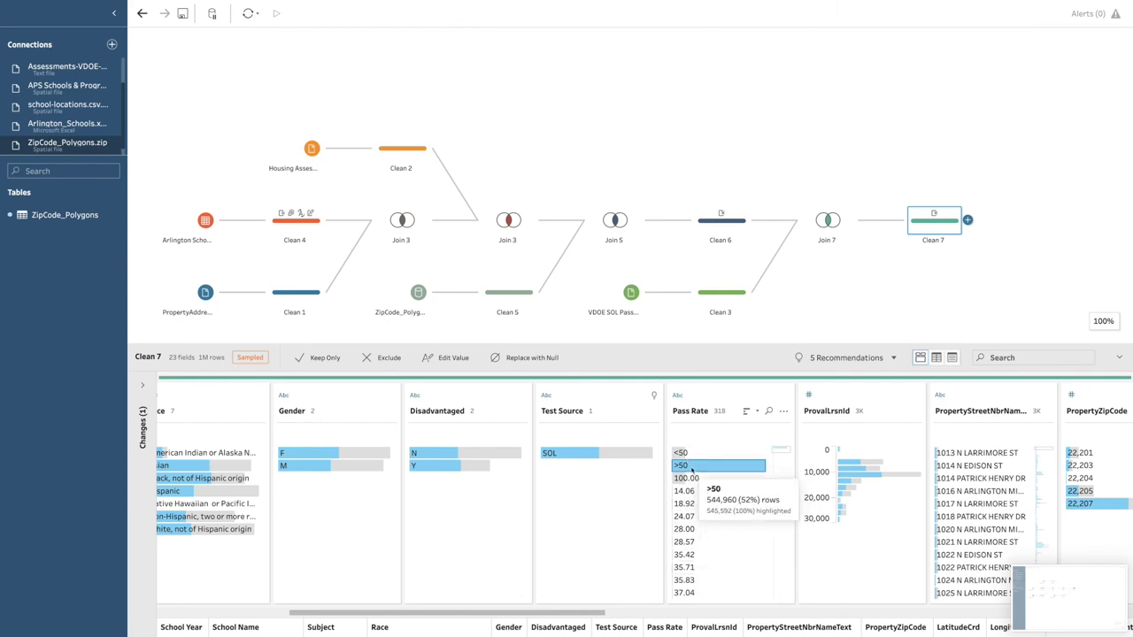
pyautogui.keyDown('ctrl'); pyautogui.click(682, 453); pyautogui.keyUp('ctrl')
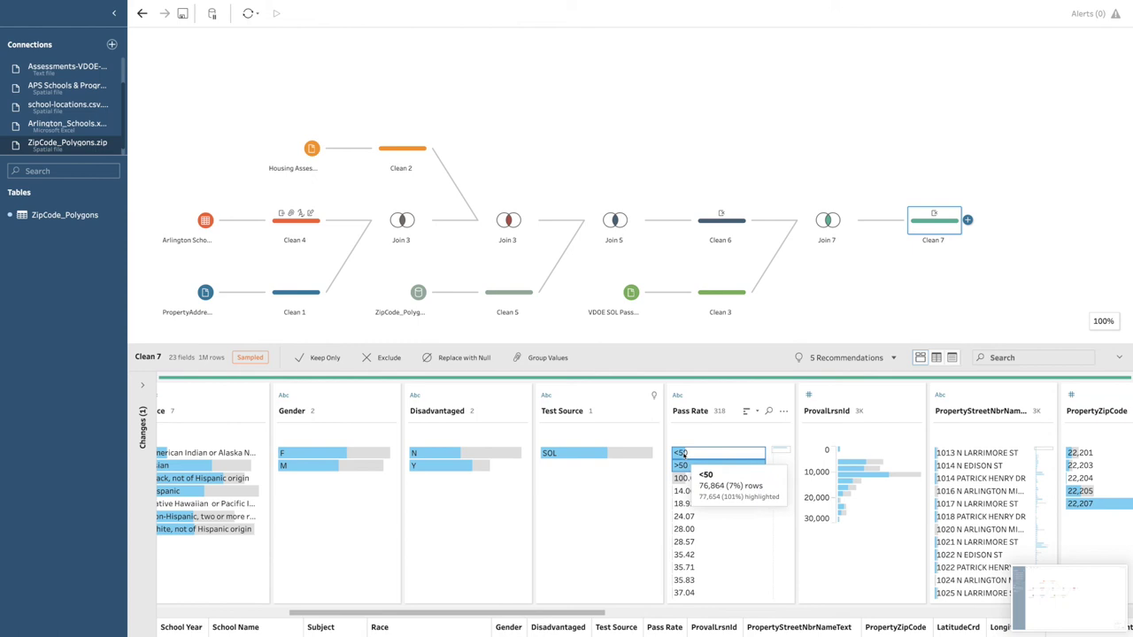
pyautogui.rightClick(683, 453)
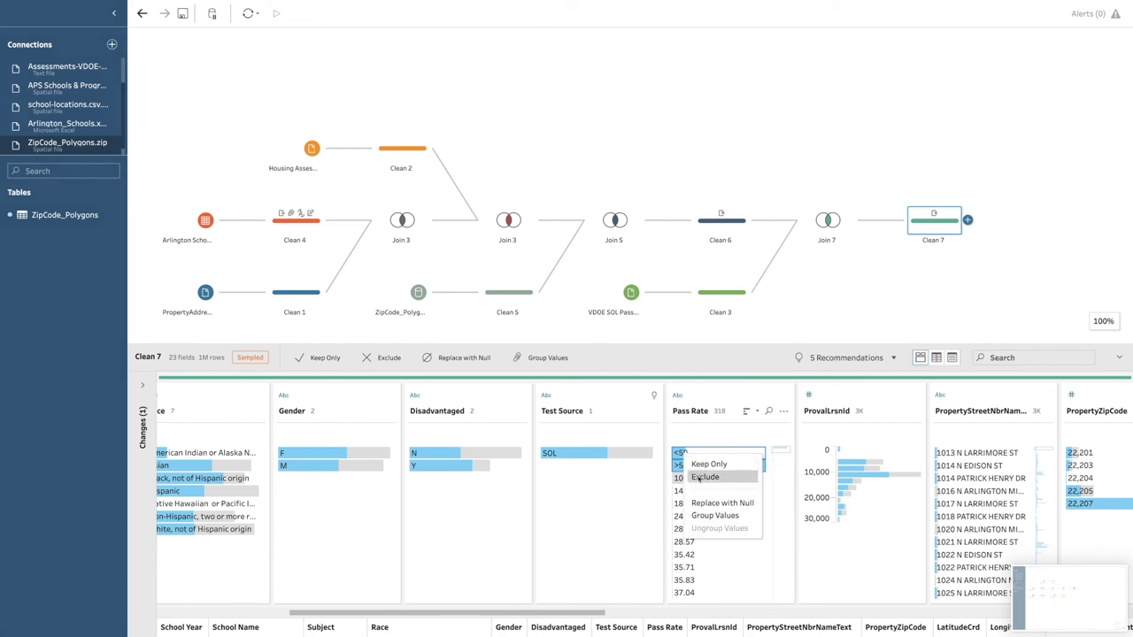
pyautogui.click(704, 477)
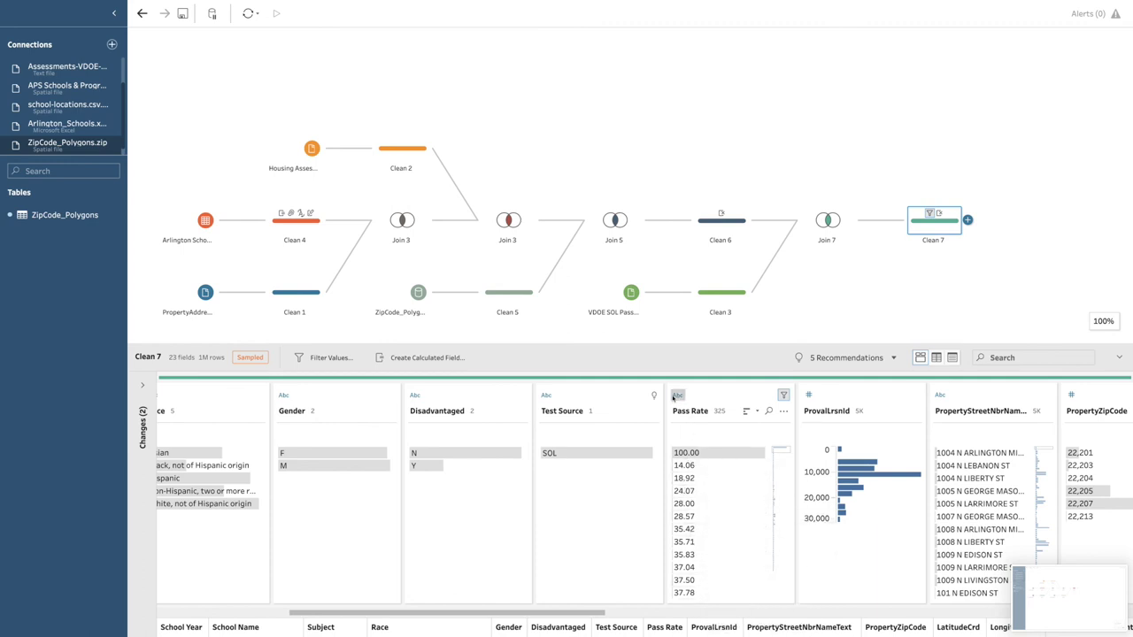
# Change the Pass Rate data type to Number (decimal) and check its distribution.
pyautogui.click(676, 396)
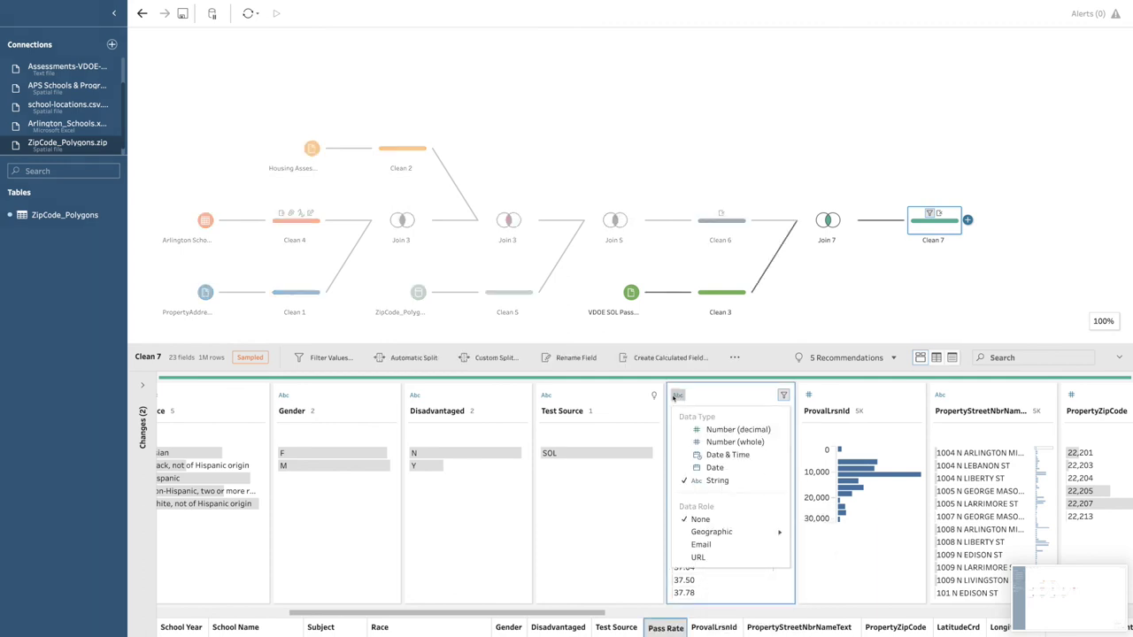
pyautogui.click(721, 430)
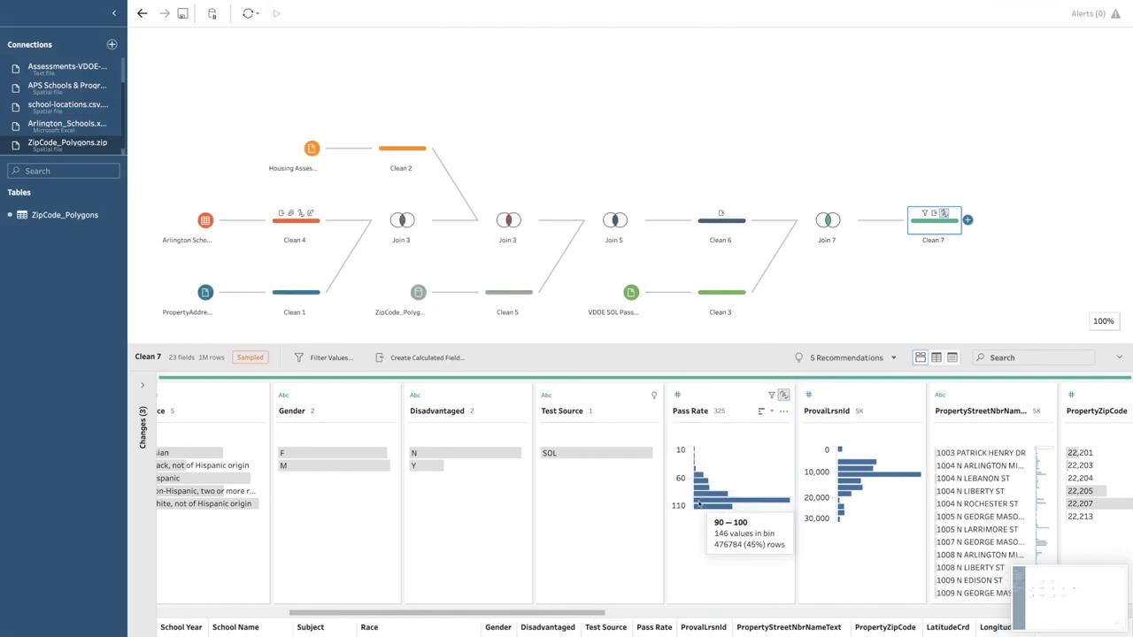
pyautogui.click(699, 502)
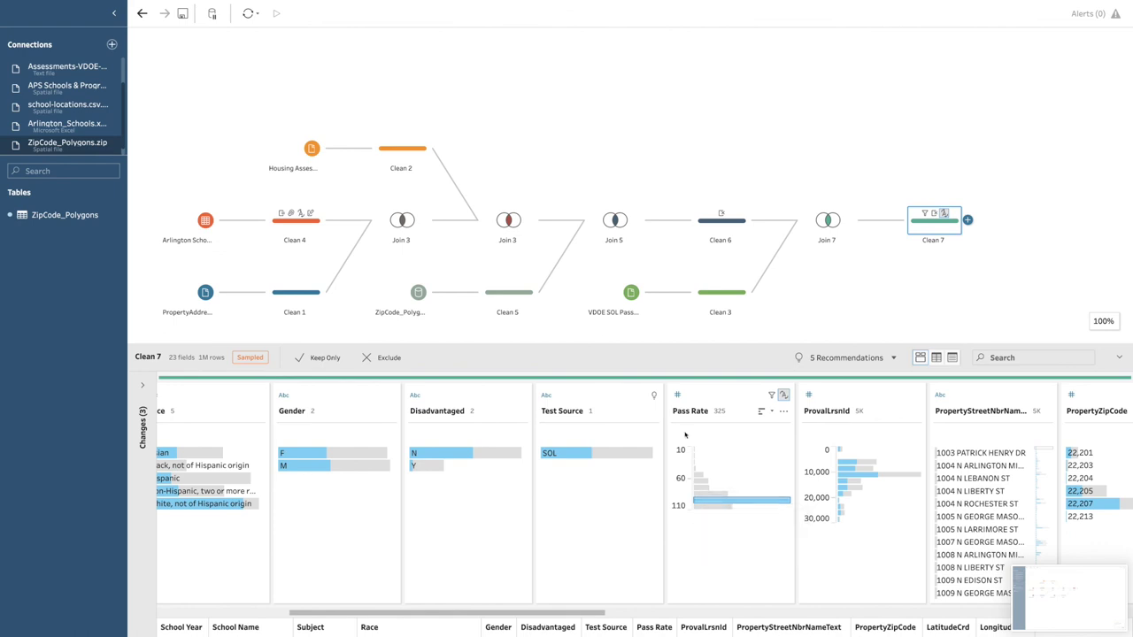
pyautogui.click(677, 396)
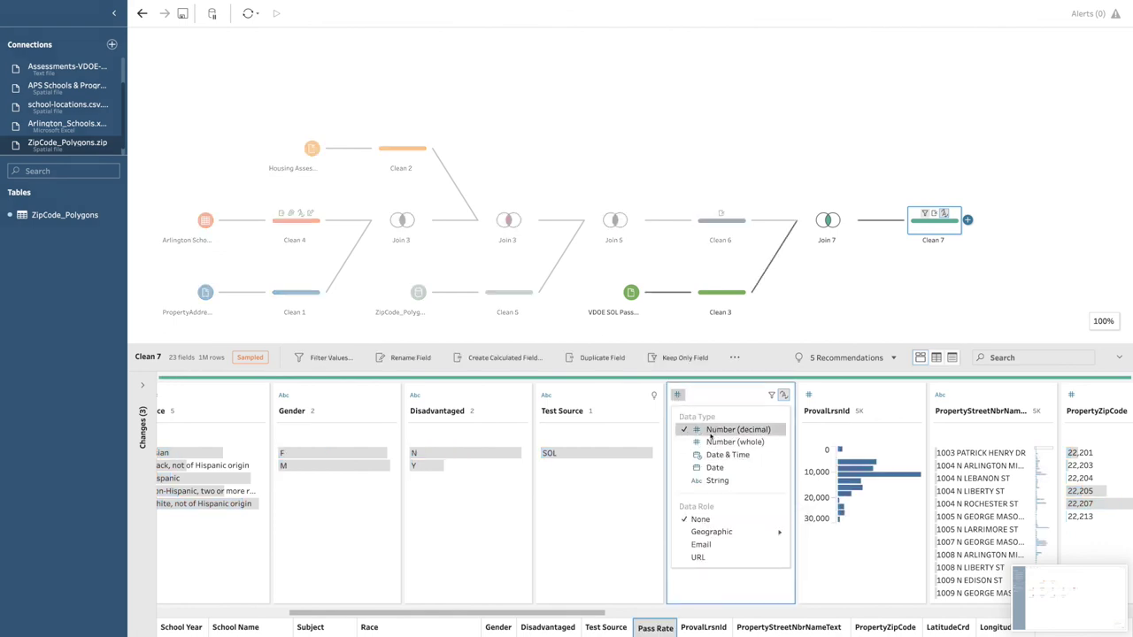
pyautogui.click(773, 334)
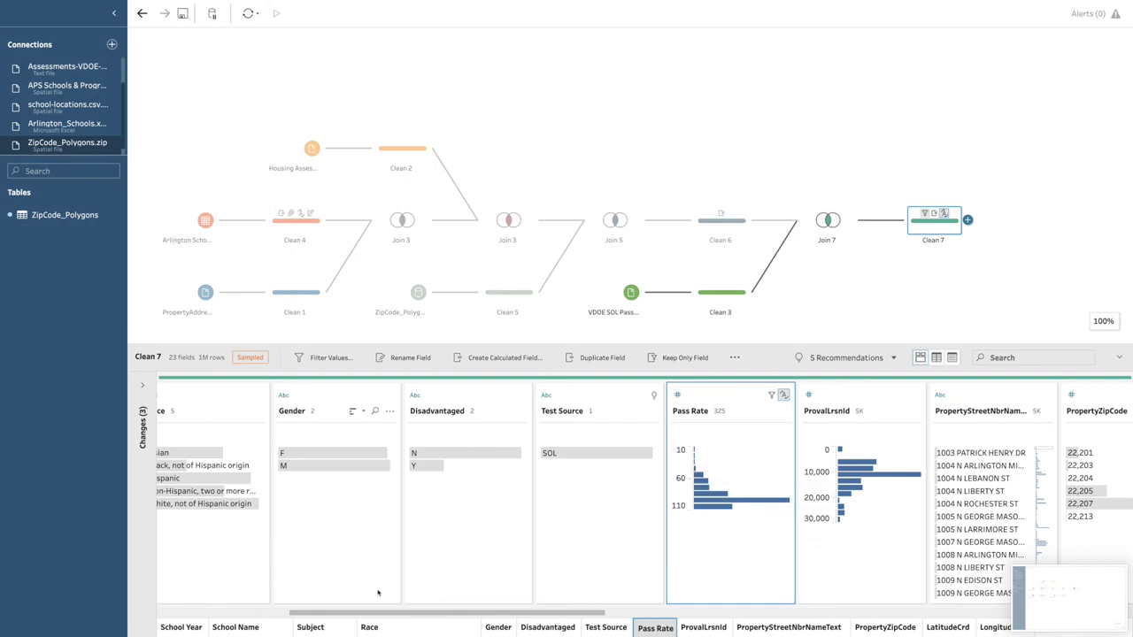
# Review every field profile in the final clean step, from School Year through Geometry.
pyautogui.hscroll(-3, 326, 577)
pyautogui.hscroll(-4, 326, 576)
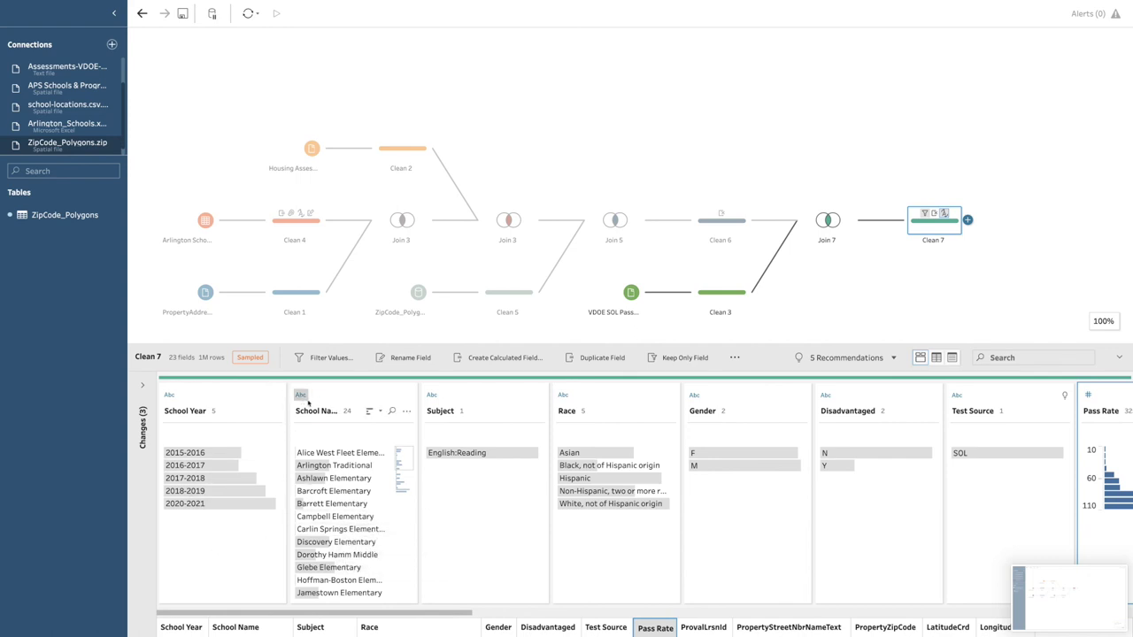
pyautogui.hscroll(3, 455, 431)
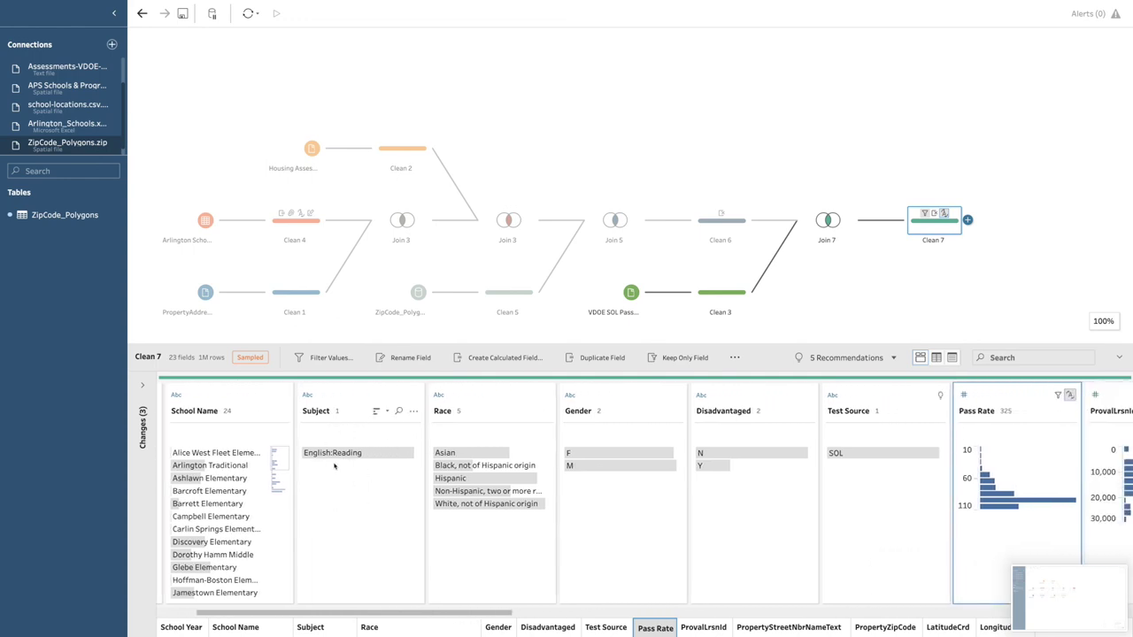
pyautogui.hscroll(2, 496, 437)
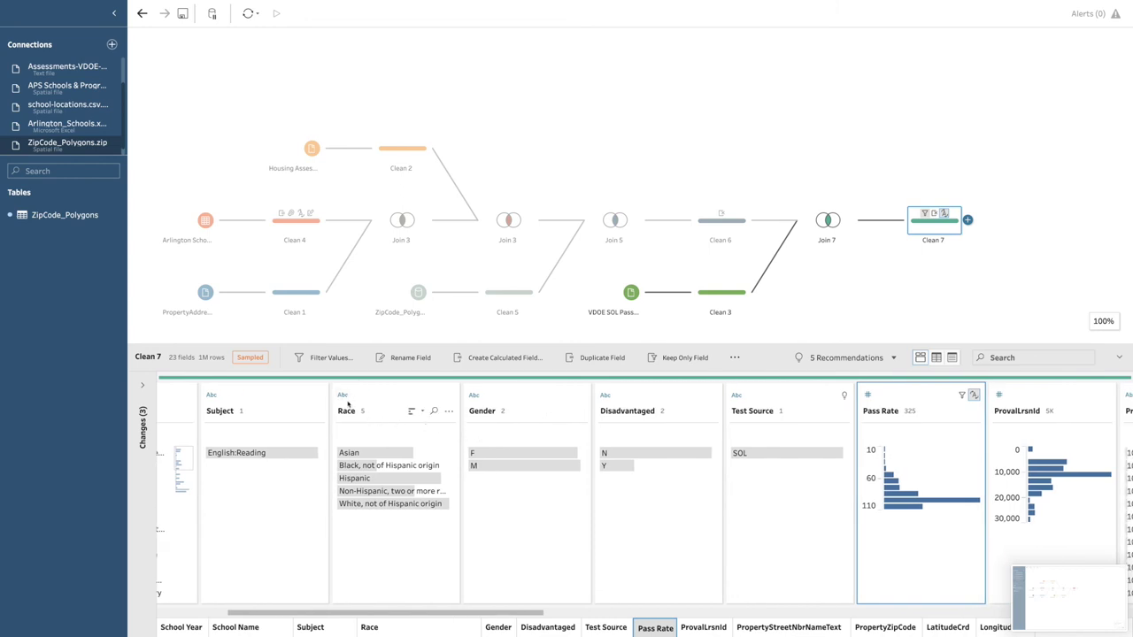
pyautogui.hscroll(5, 522, 476)
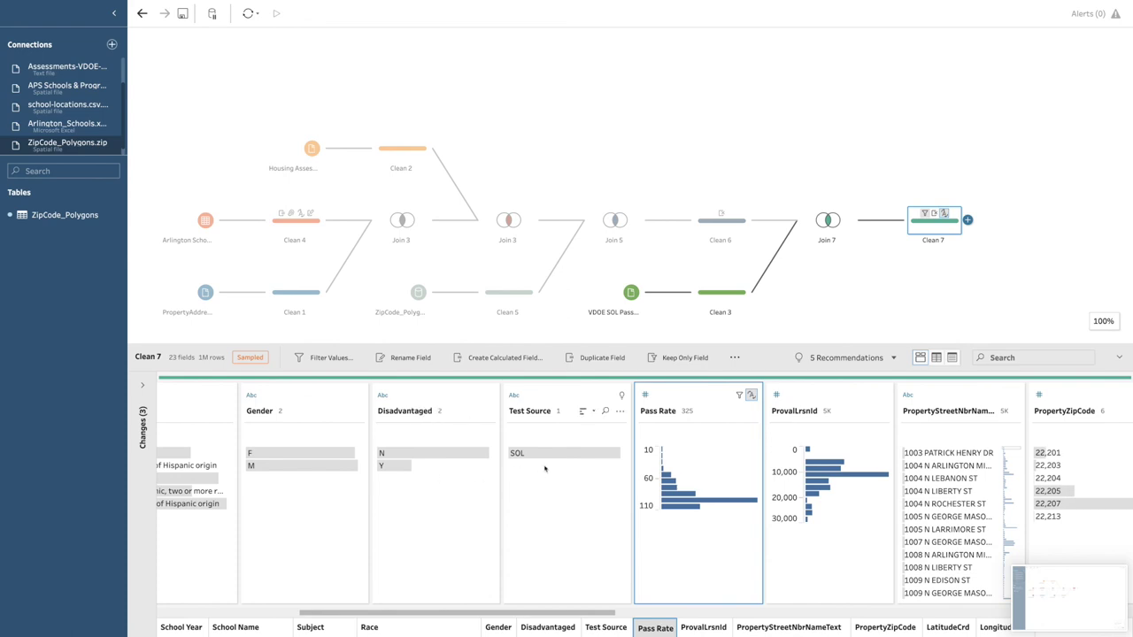
pyautogui.hscroll(2, 535, 471)
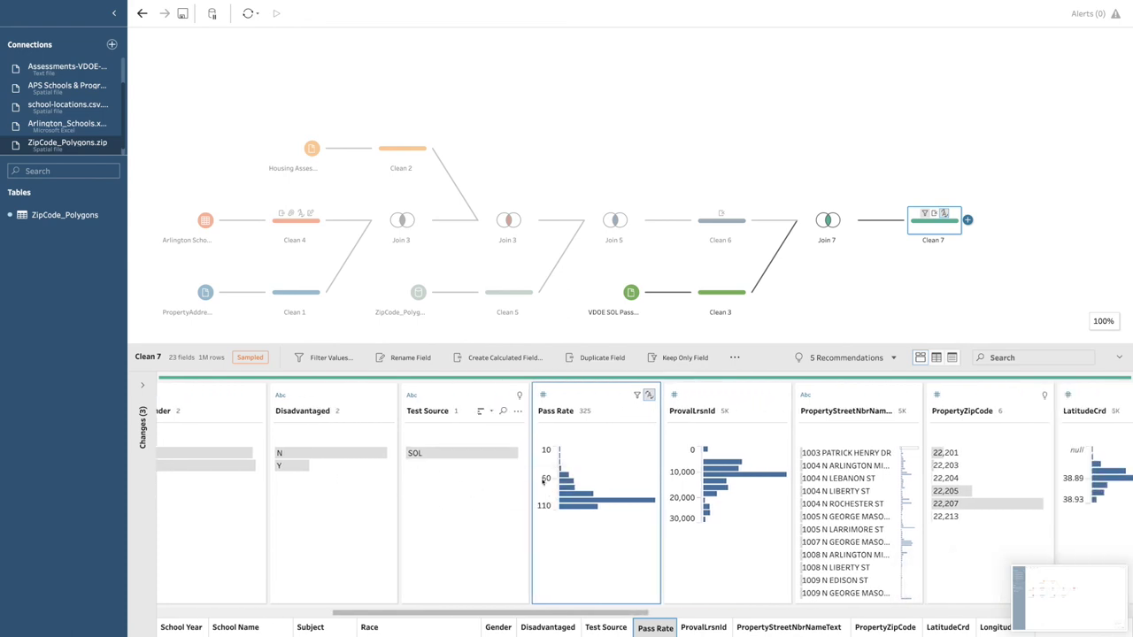
pyautogui.hscroll(3, 544, 469)
pyautogui.hscroll(3, 546, 447)
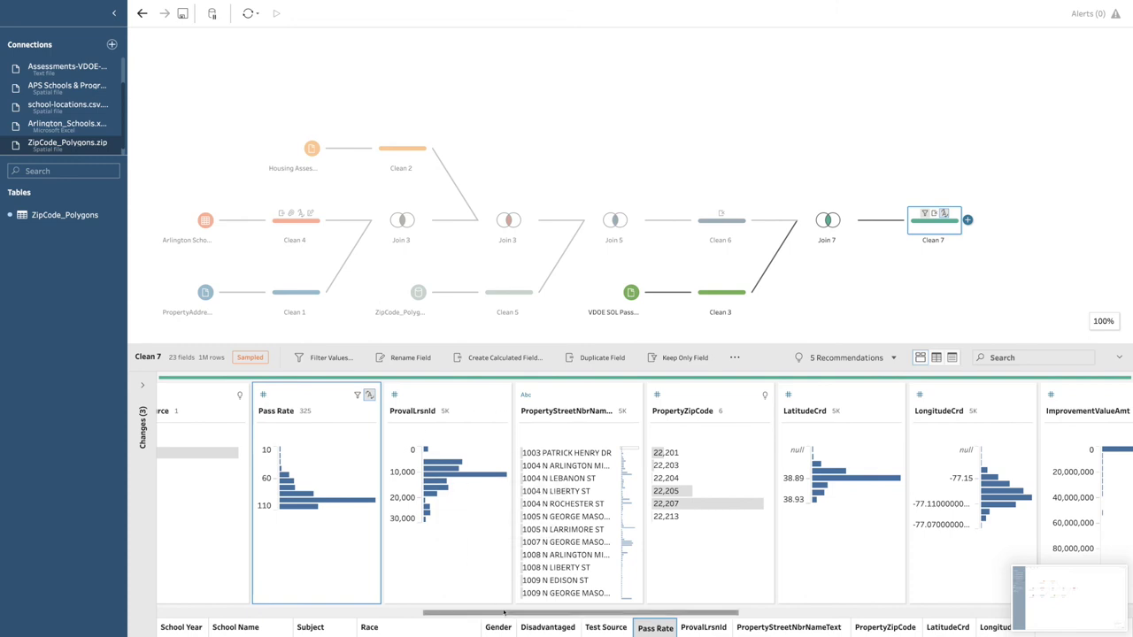
pyautogui.scroll(2, 580, 570)
pyautogui.hscroll(1, 580, 571)
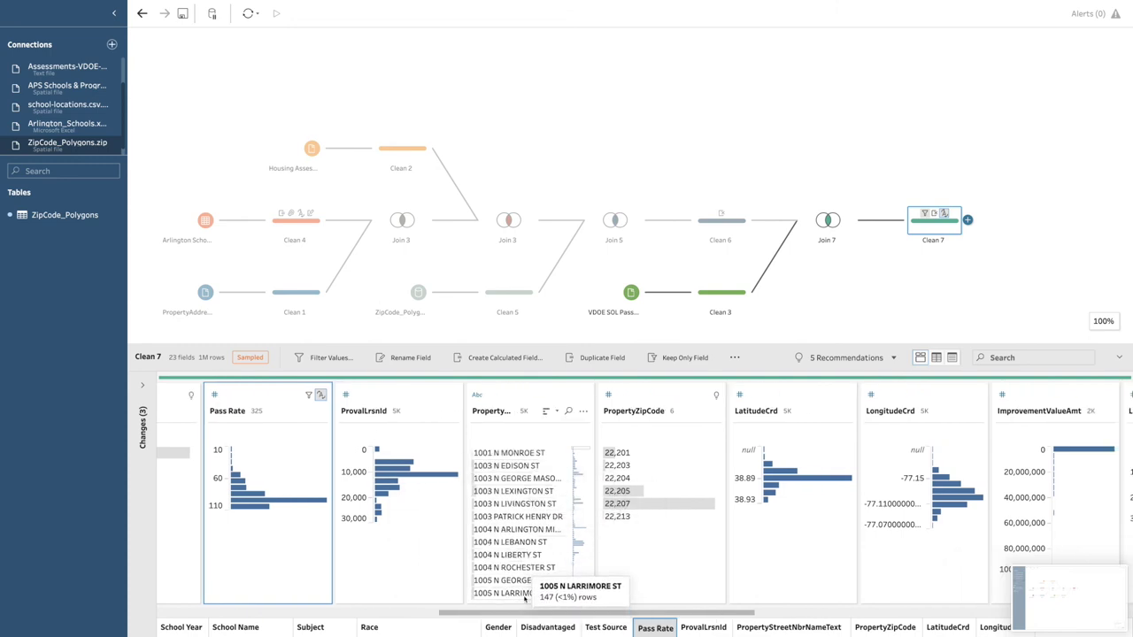
pyautogui.hscroll(1, 635, 547)
pyautogui.hscroll(1, 635, 546)
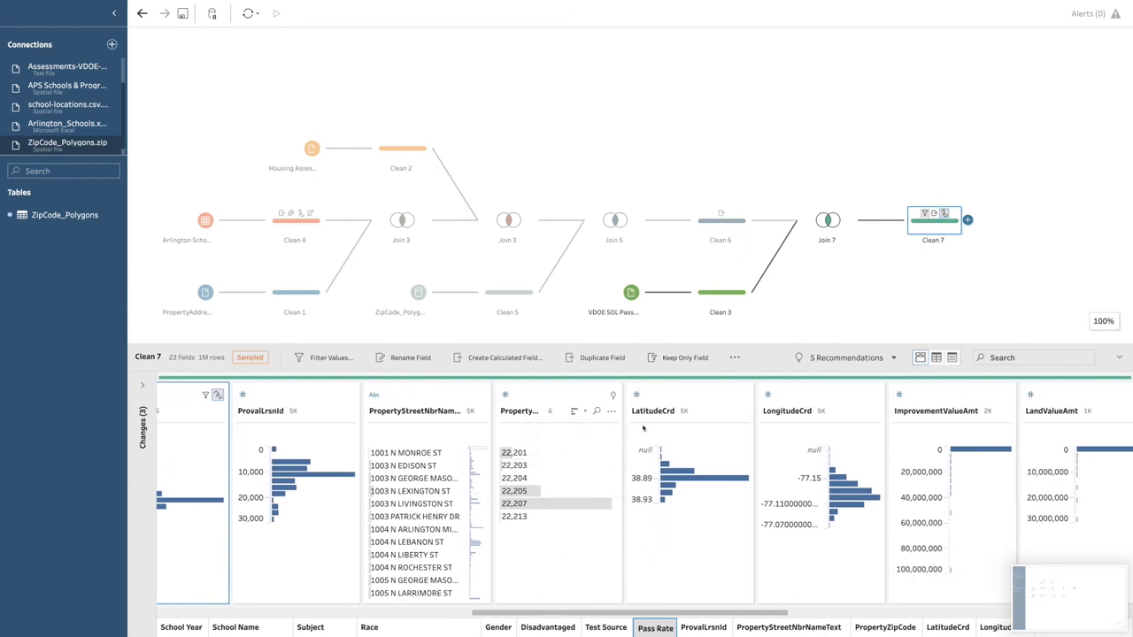
pyautogui.hscroll(5, 698, 442)
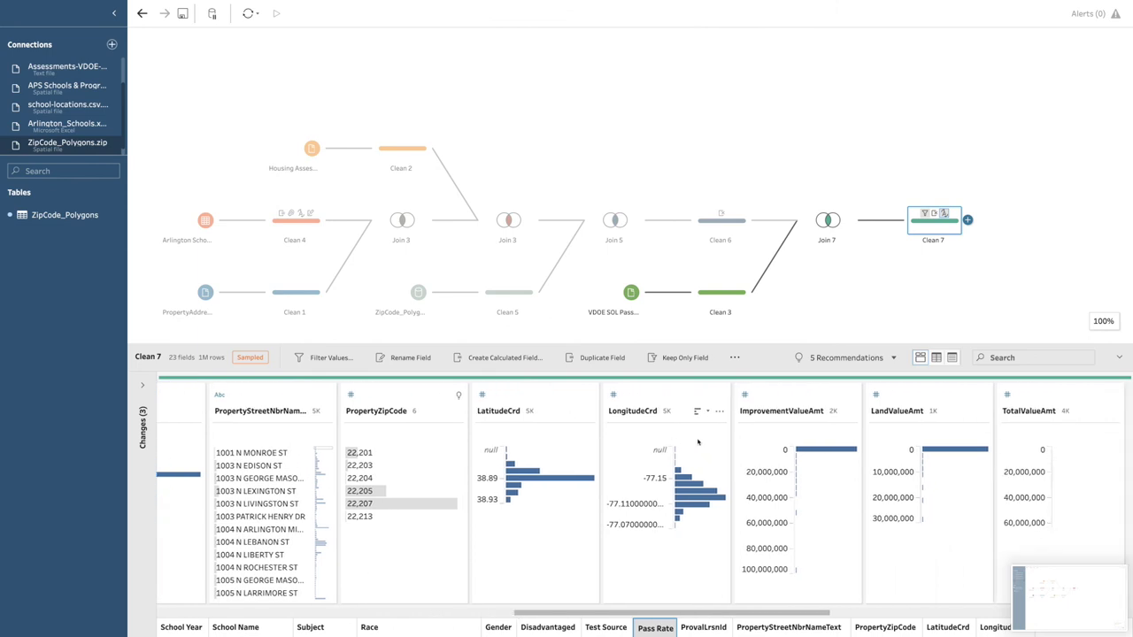
pyautogui.hscroll(2, 697, 442)
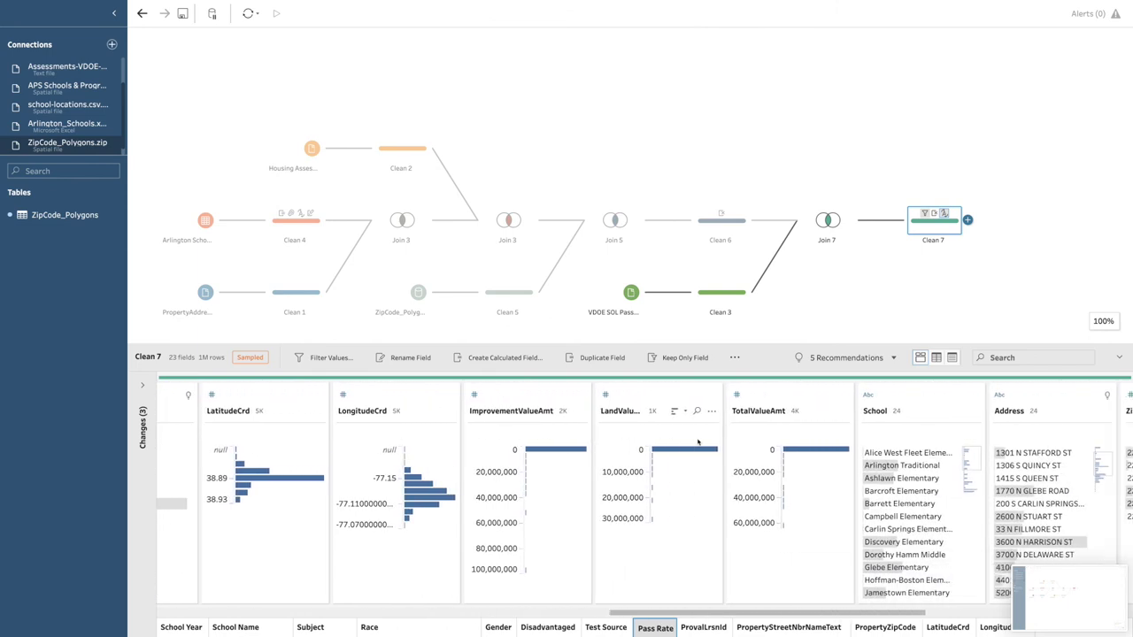
pyautogui.hscroll(3, 526, 513)
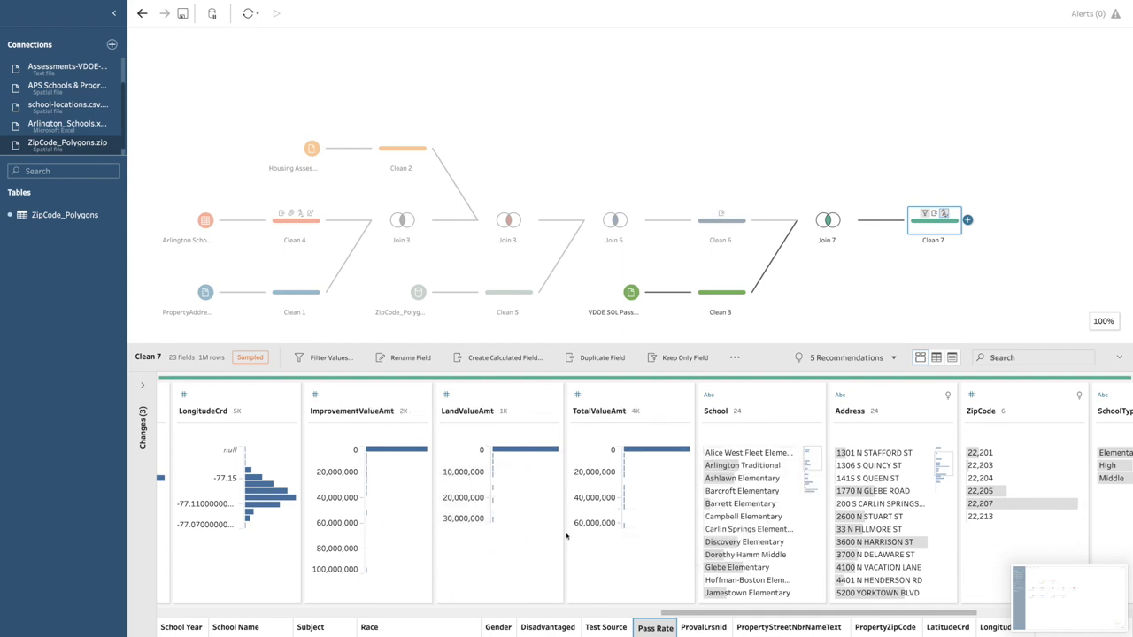
pyautogui.hscroll(3, 566, 536)
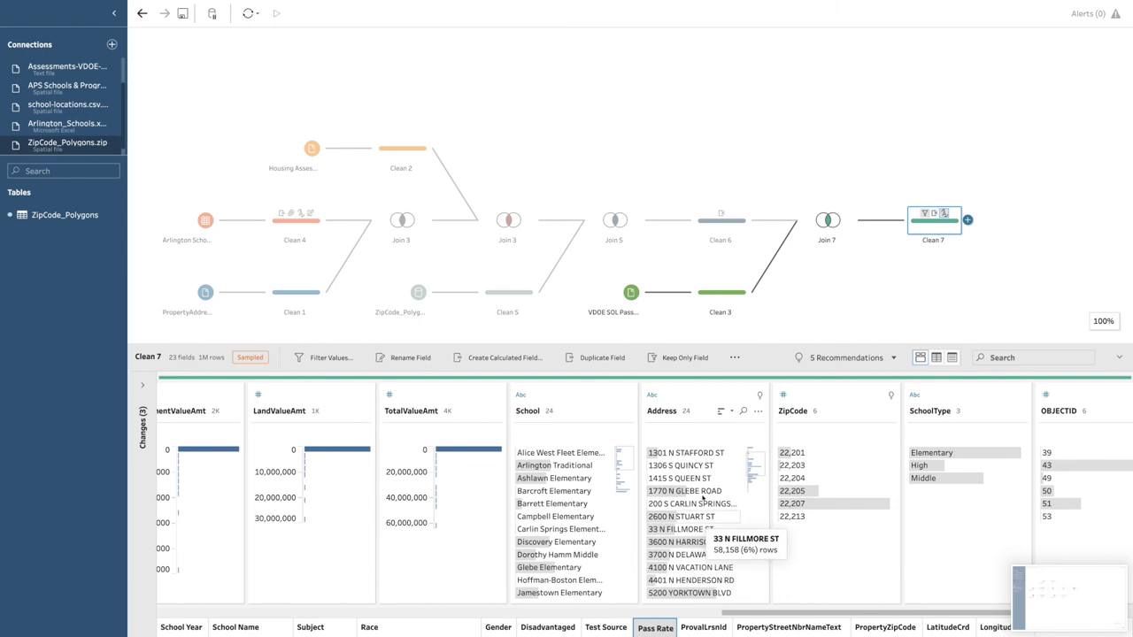
pyautogui.scroll(1, 708, 522)
pyautogui.hscroll(2, 708, 522)
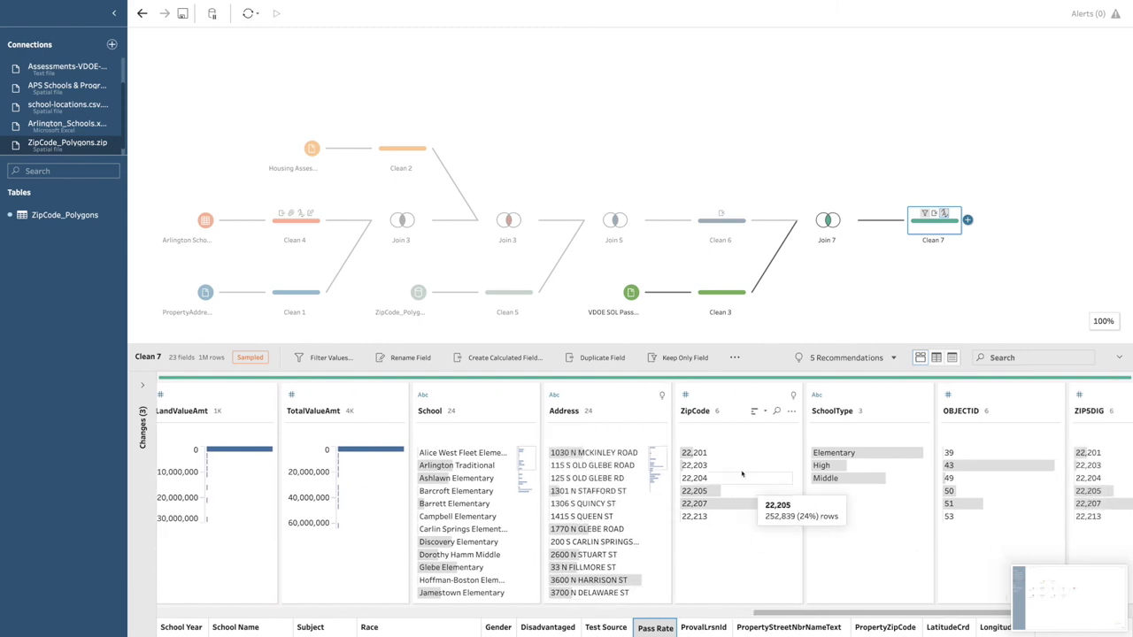
pyautogui.hscroll(4, 741, 531)
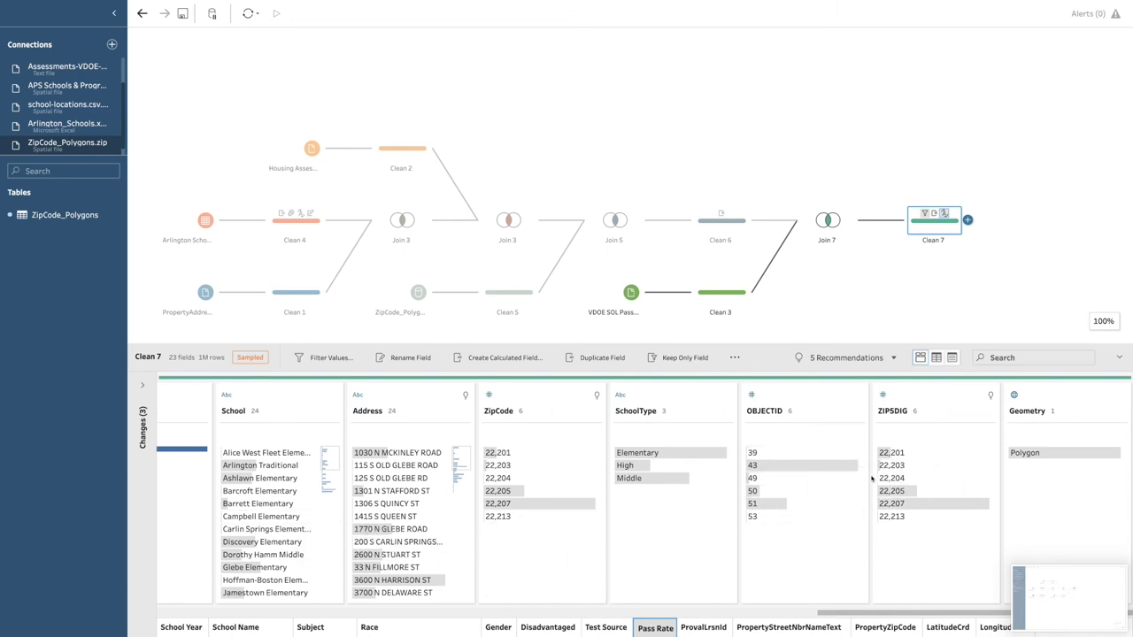
# Add an output step after the final clean step and review the columns in its preview through Geometry.
pyautogui.click(925, 278)
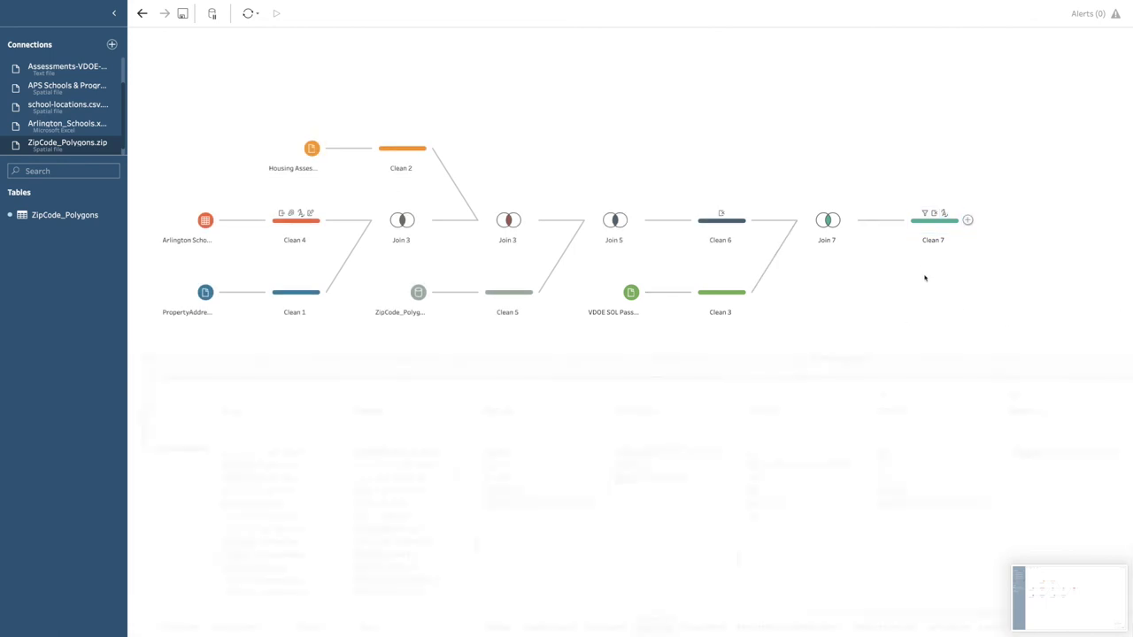
pyautogui.click(967, 220)
pyautogui.click(1003, 340)
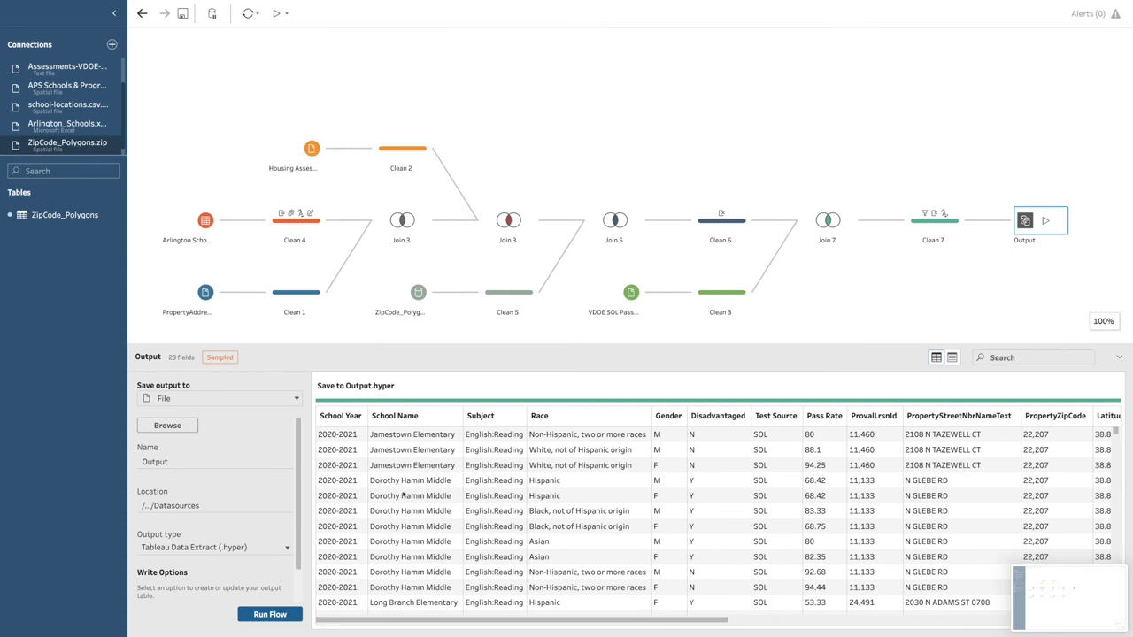
pyautogui.hscroll(10, 775, 481)
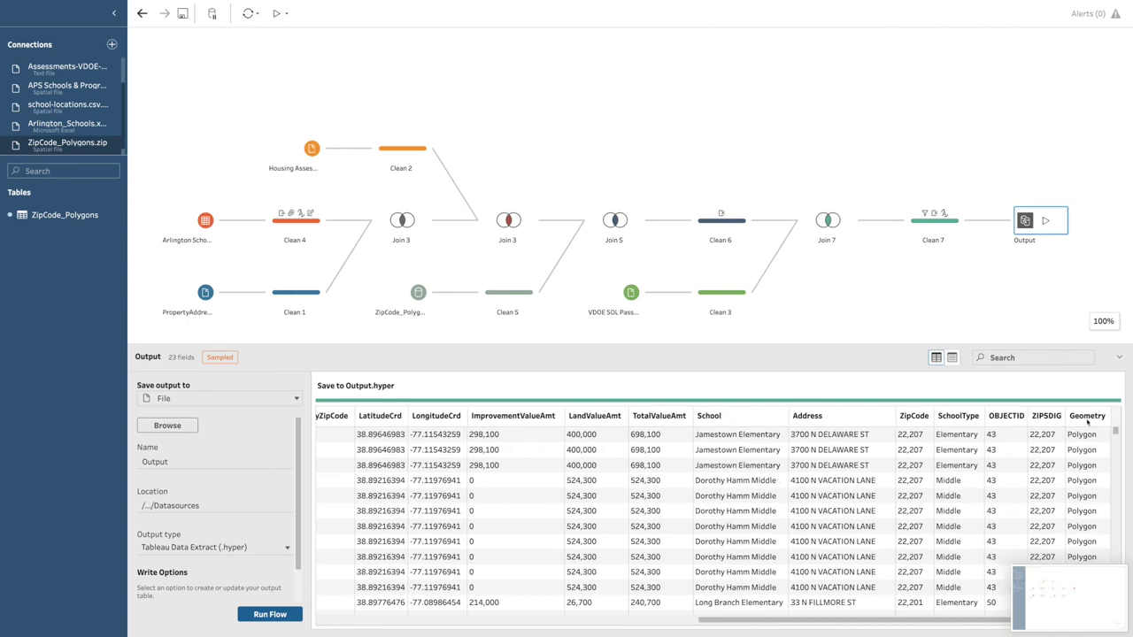
# Set the output file to ArlingtonProject.hyper in the Desktop's Dashboard Data folder and run the flow.
pyautogui.click(165, 426)
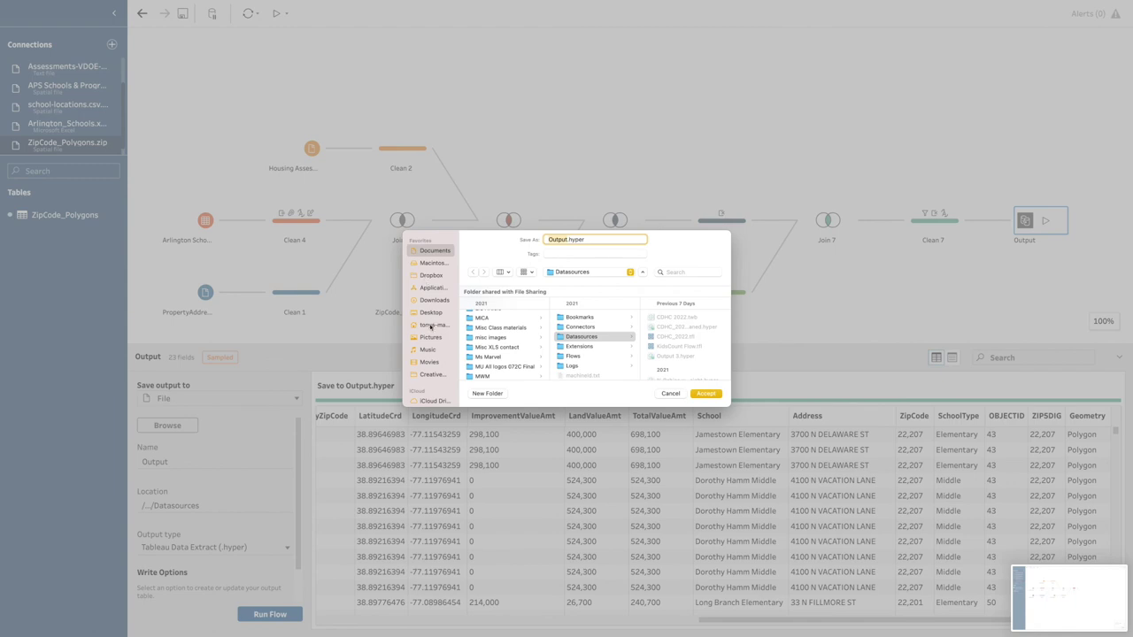
pyautogui.click(428, 312)
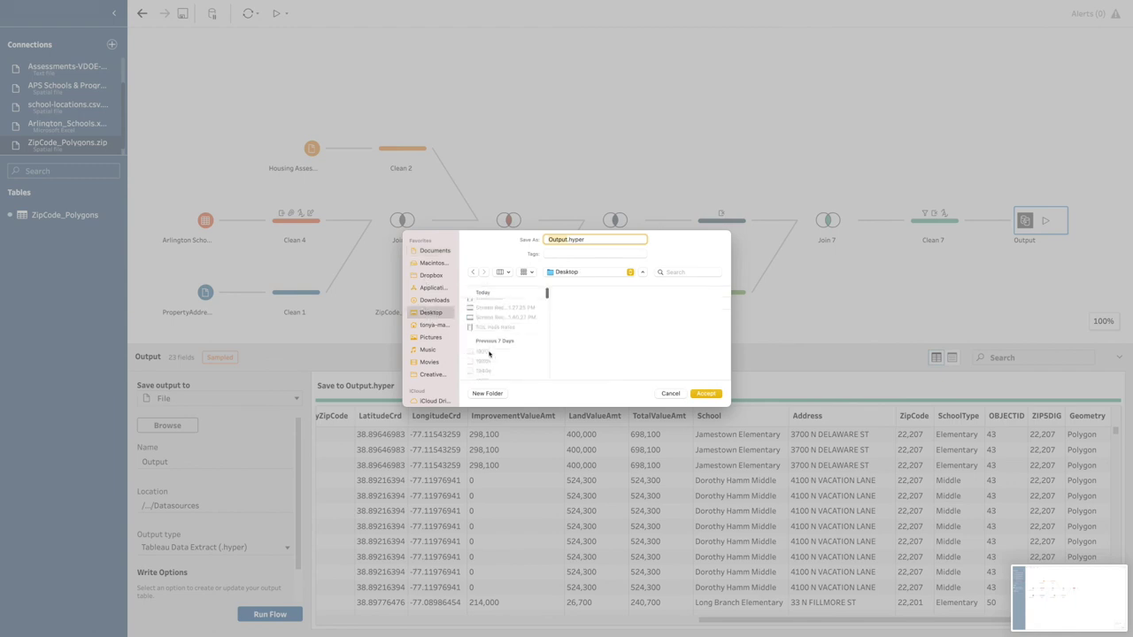
pyautogui.click(482, 316)
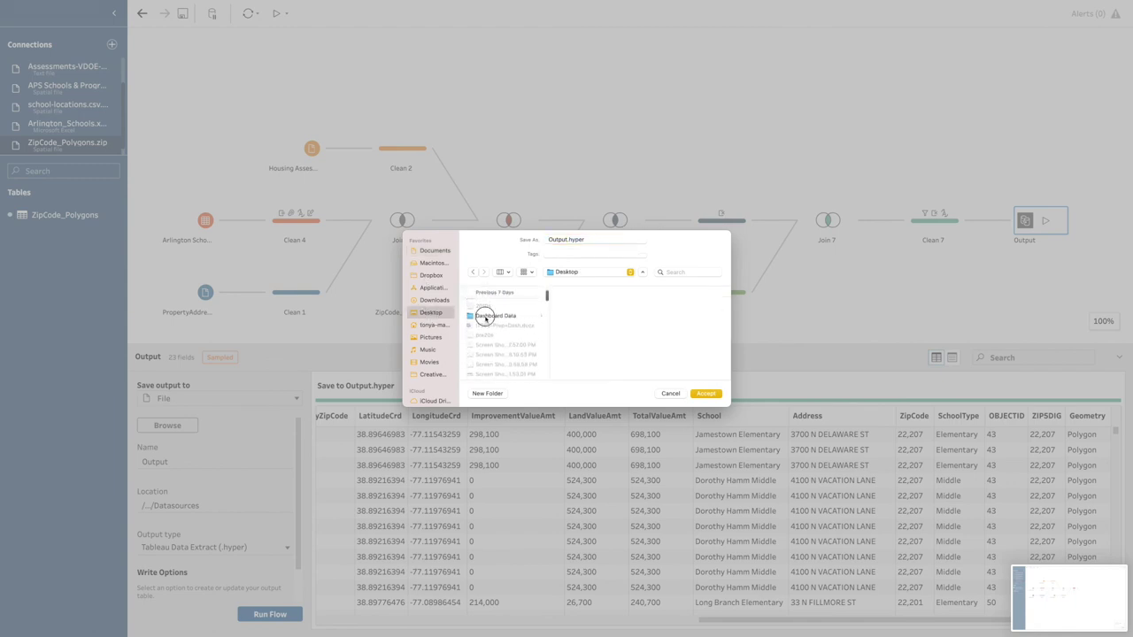
pyautogui.doubleClick(567, 238)
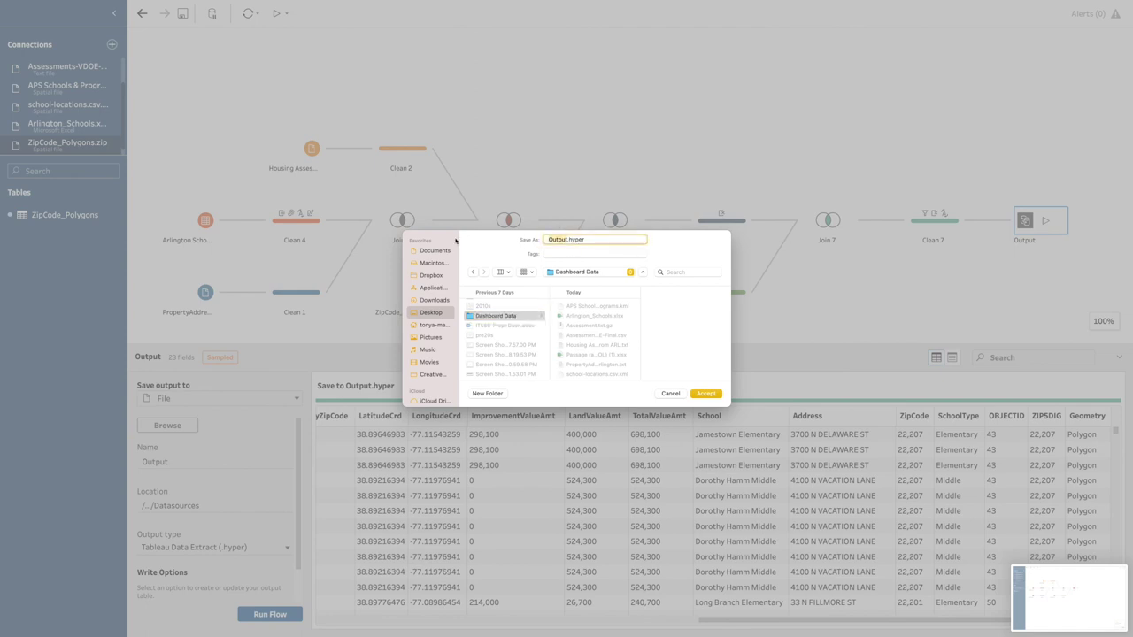
pyautogui.write('ArlingtonProject')
pyautogui.click(705, 392)
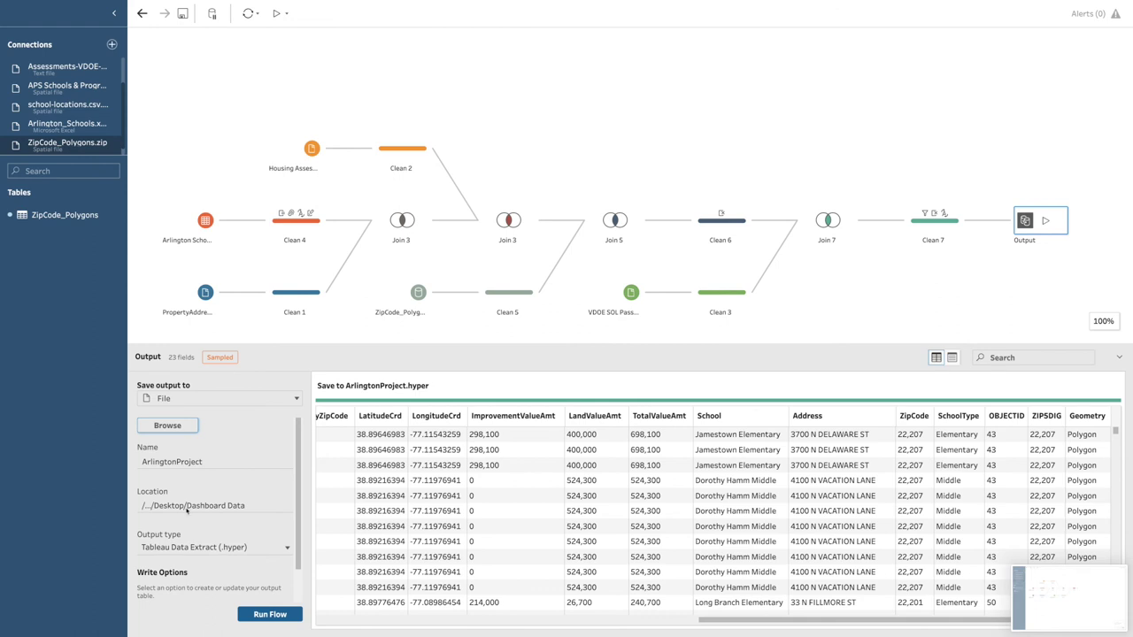
pyautogui.scroll(-1, 187, 506)
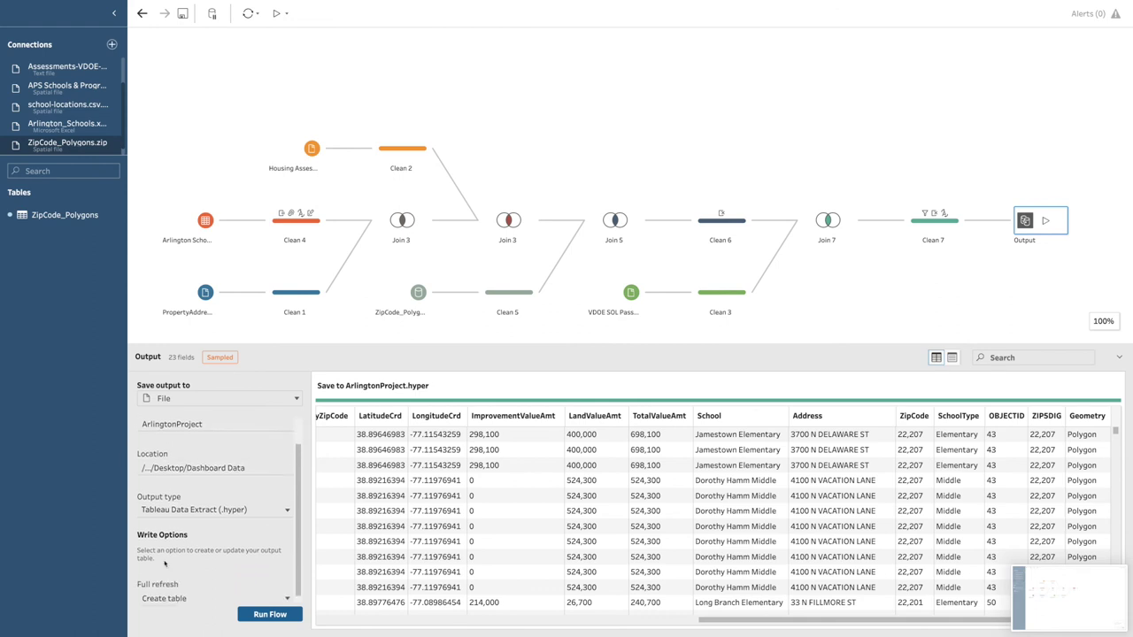
pyautogui.click(250, 616)
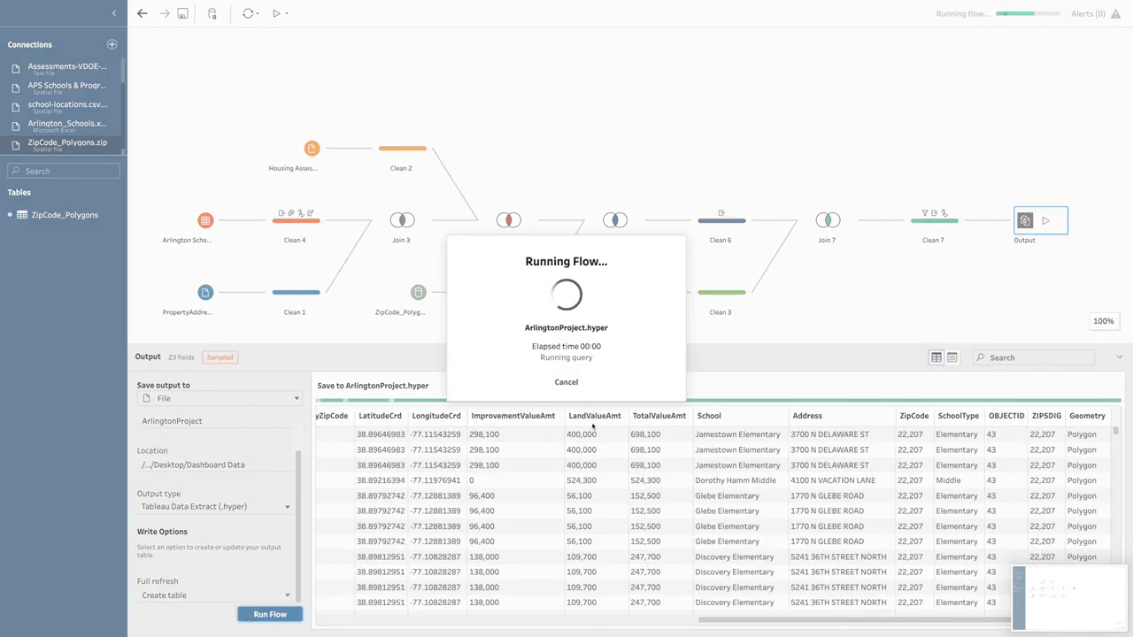